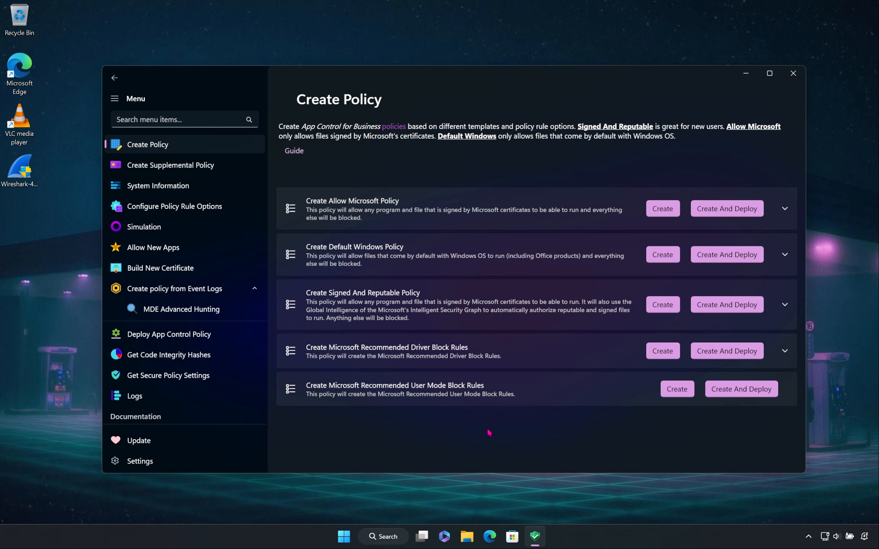
# Step: Examine the rule options offered for the Allow Microsoft, Default Windows, and Signed And Reputable policy templates
pyautogui.click(523, 198)
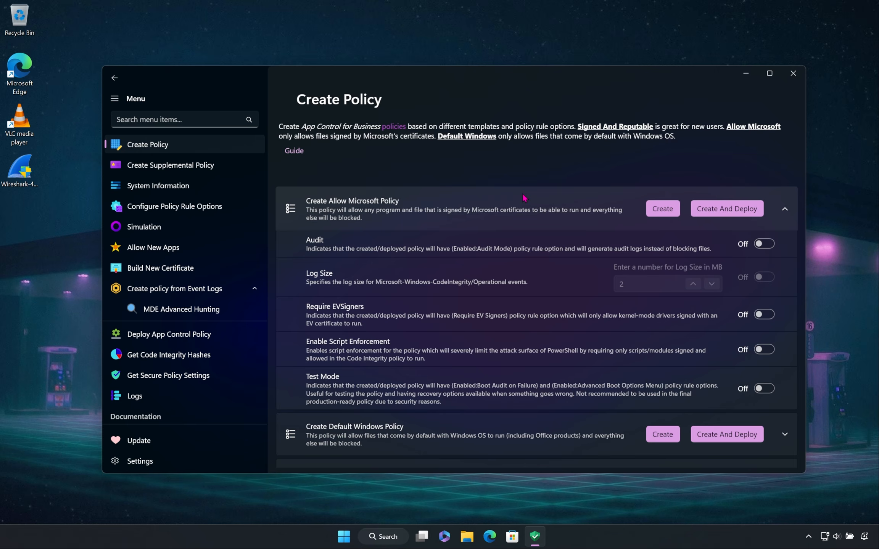
pyautogui.click(523, 197)
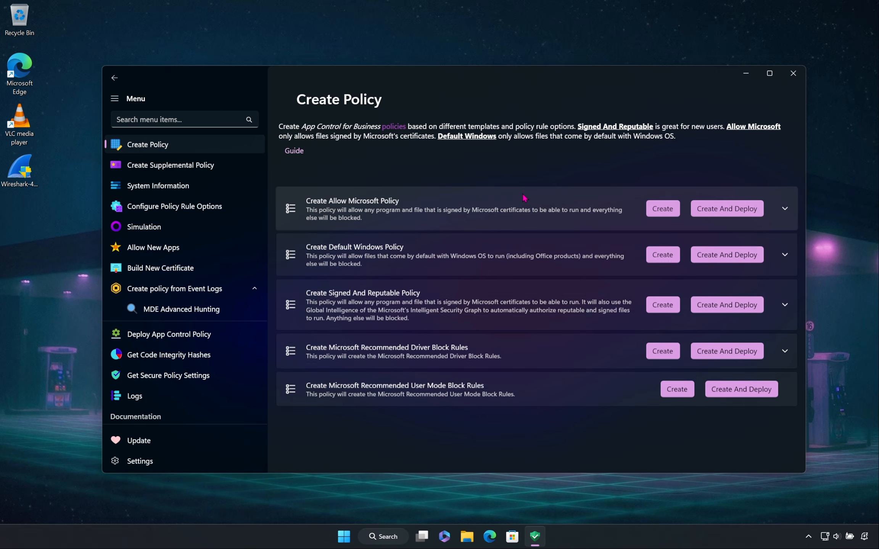
pyautogui.click(526, 239)
pyautogui.scroll(-1, 526, 240)
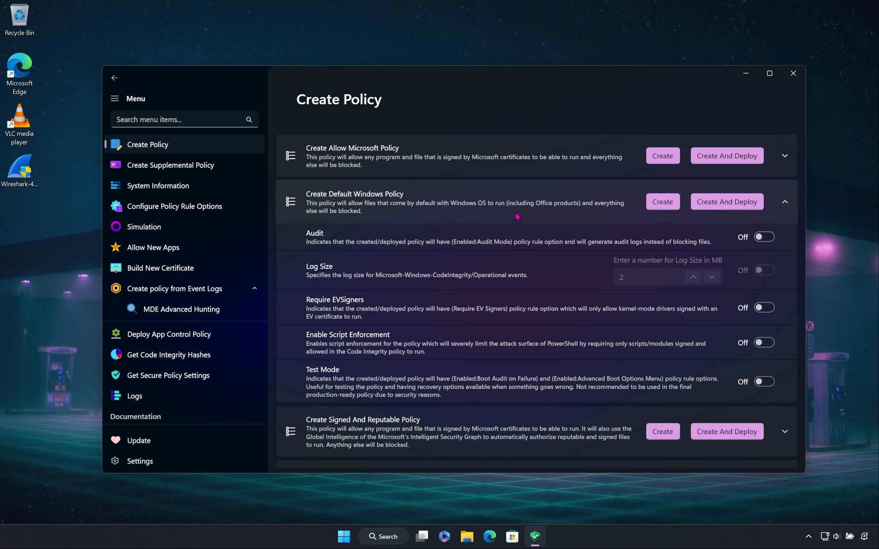
pyautogui.click(516, 216)
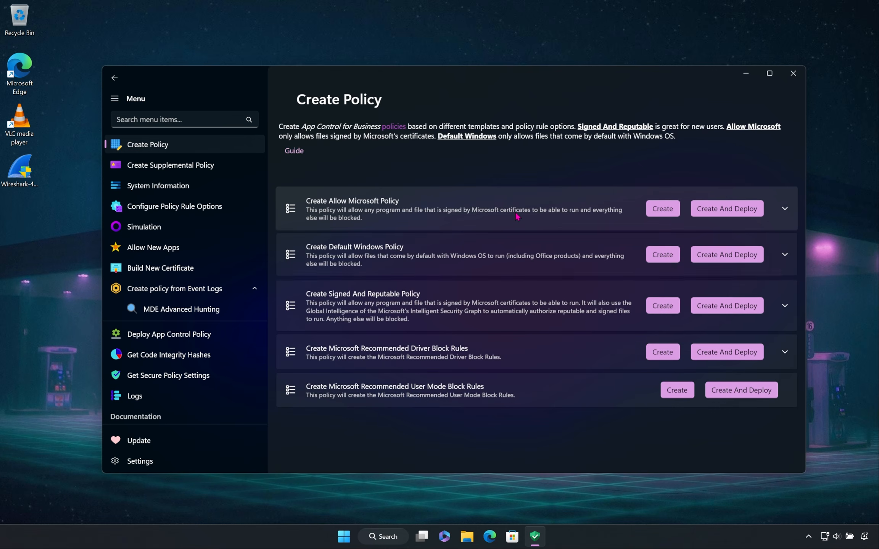
pyautogui.click(505, 287)
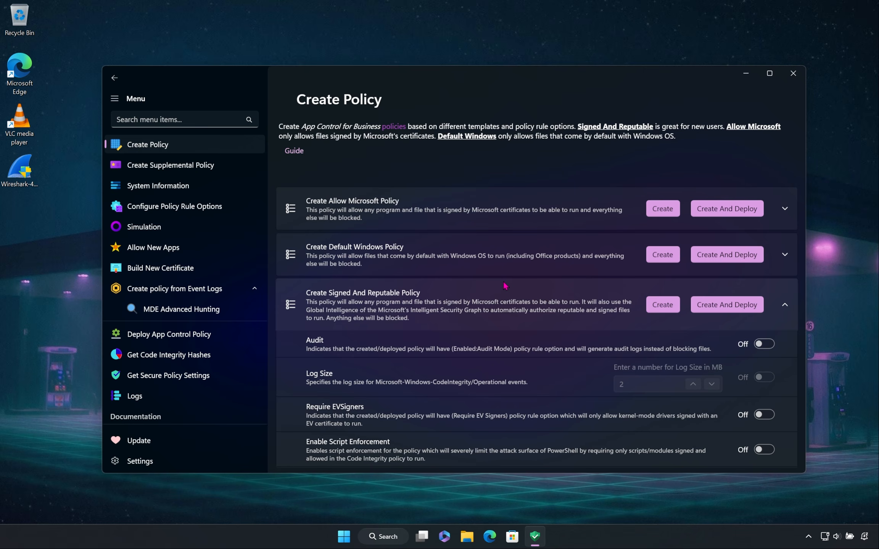
pyautogui.scroll(-3, 504, 286)
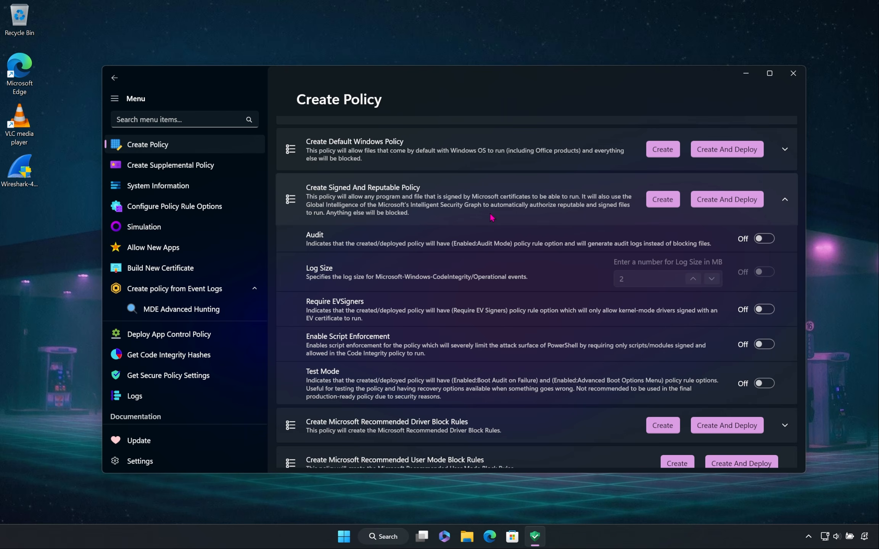
pyautogui.click(492, 218)
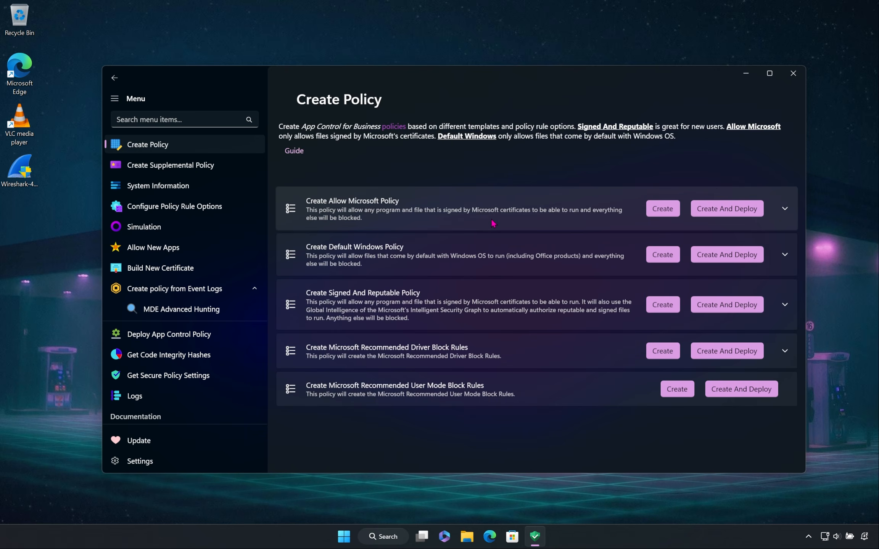
# Step: Create the Microsoft Recommended Driver Block Rules policy without deploying it, with its info section expanded
pyautogui.click(533, 351)
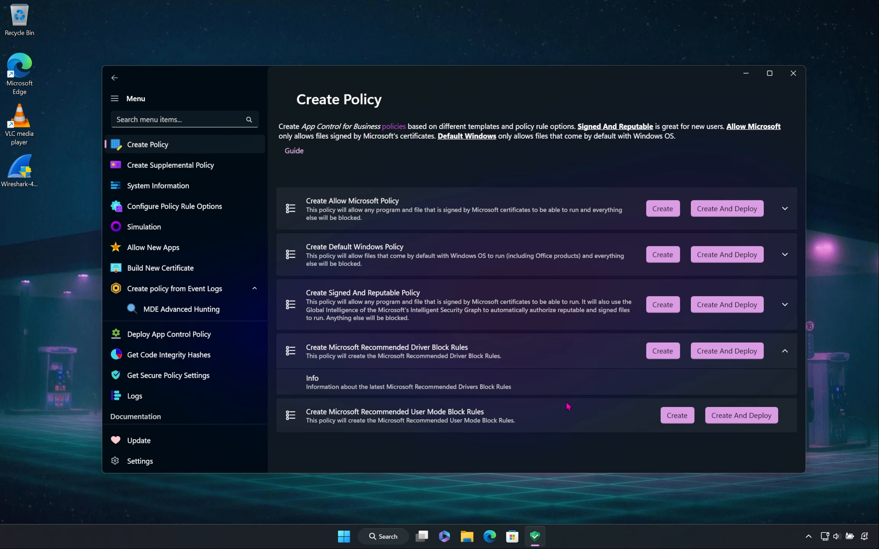
pyautogui.click(662, 351)
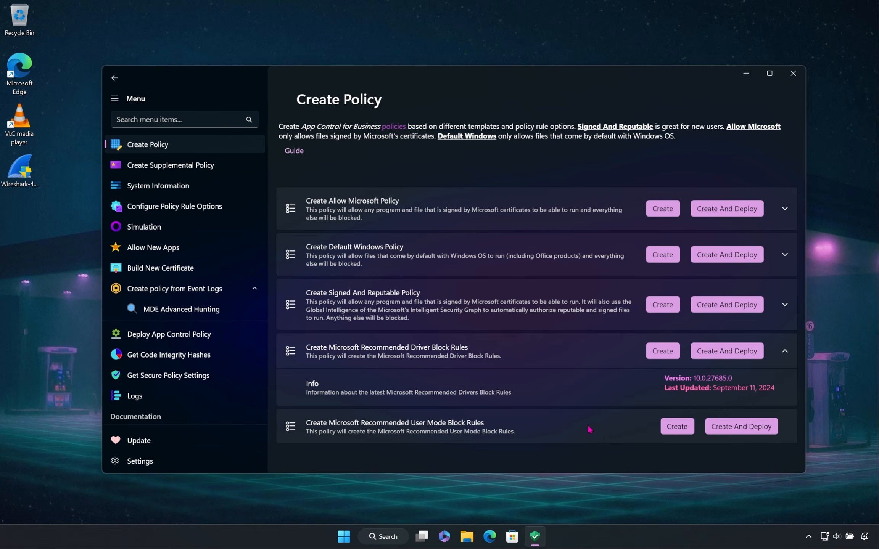
# Step: Examine the supplemental policy creation options for files and folders and for certificates
pyautogui.click(241, 169)
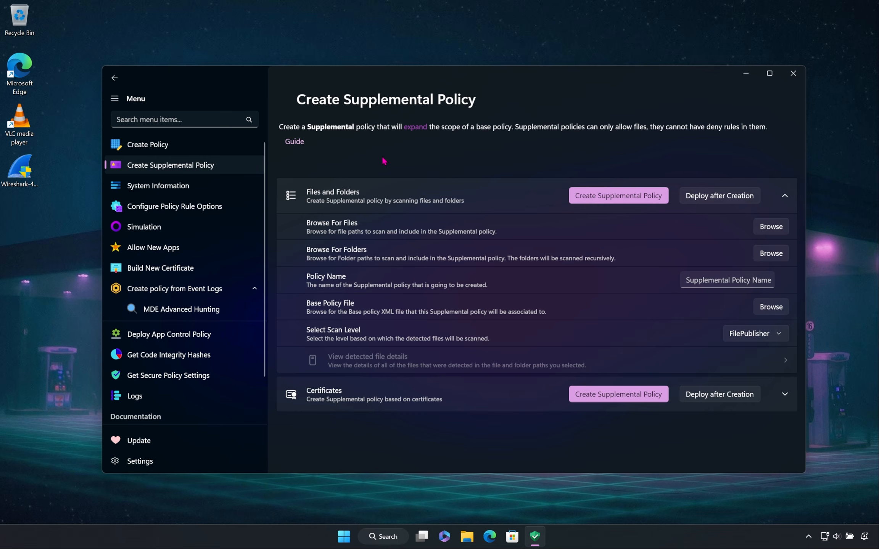
pyautogui.click(469, 386)
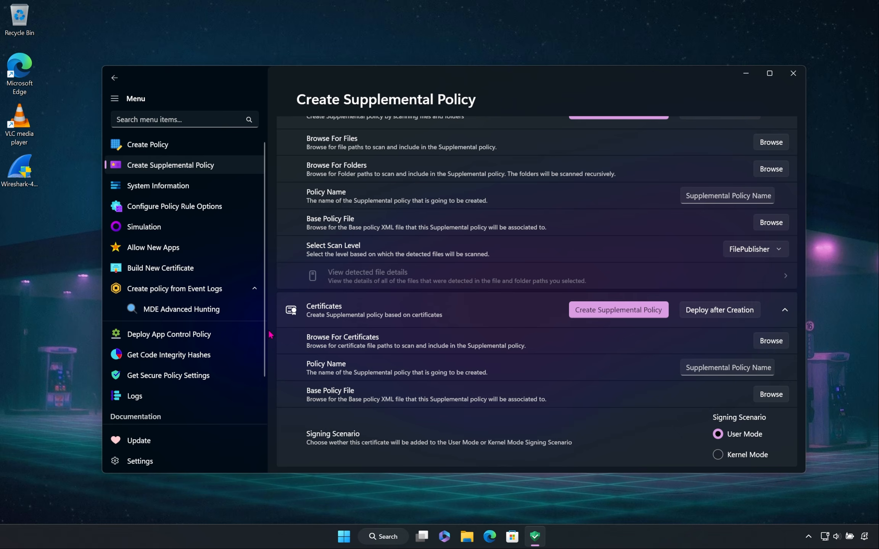
pyautogui.scroll(3, 272, 335)
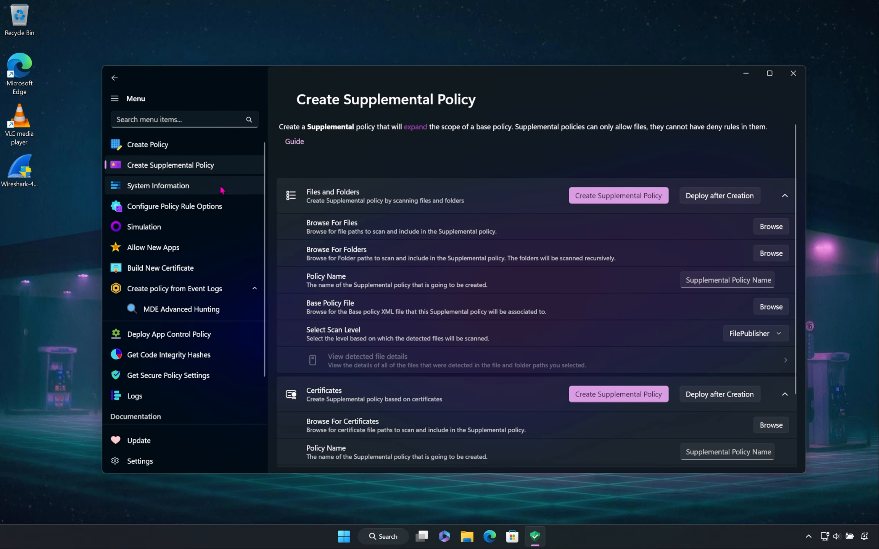
# Step: Retrieve the currently deployed policies in System Information, with system policies included alongside base and supplemental ones
pyautogui.click(221, 189)
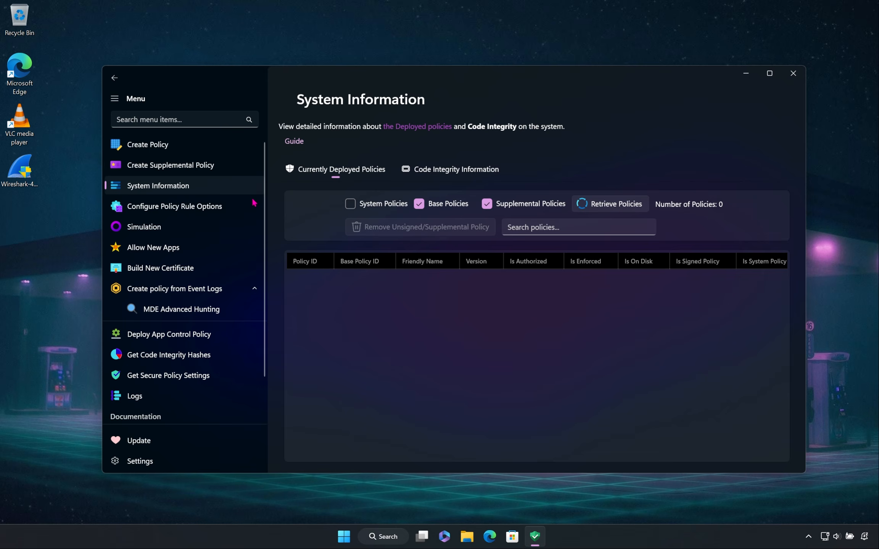
pyautogui.click(635, 205)
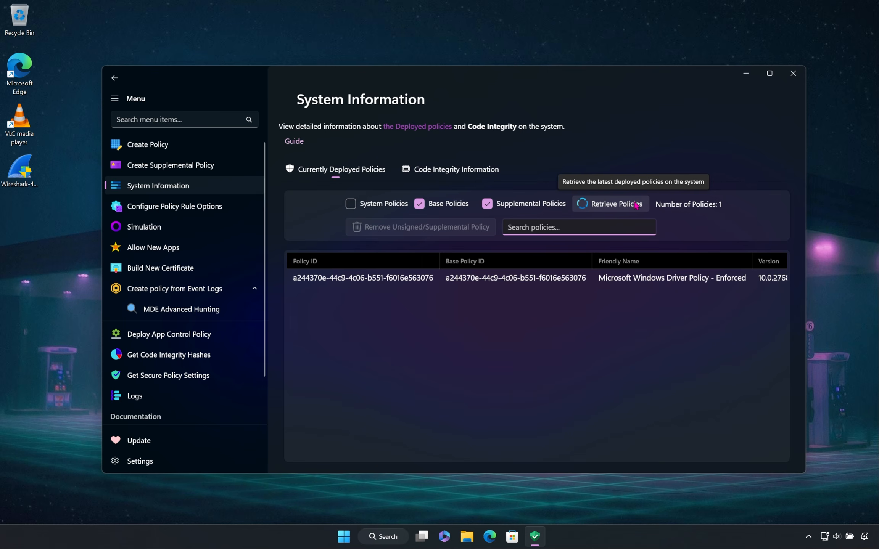
pyautogui.click(671, 228)
pyautogui.click(353, 203)
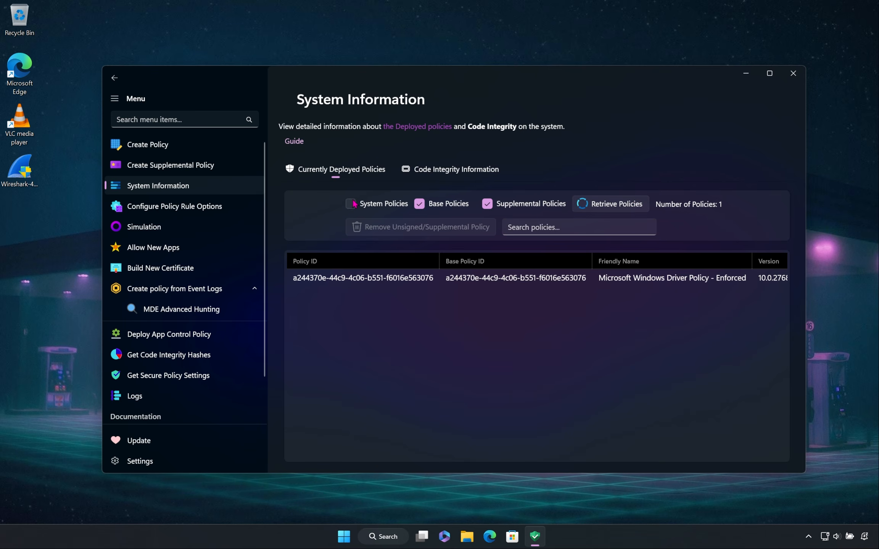
pyautogui.click(593, 206)
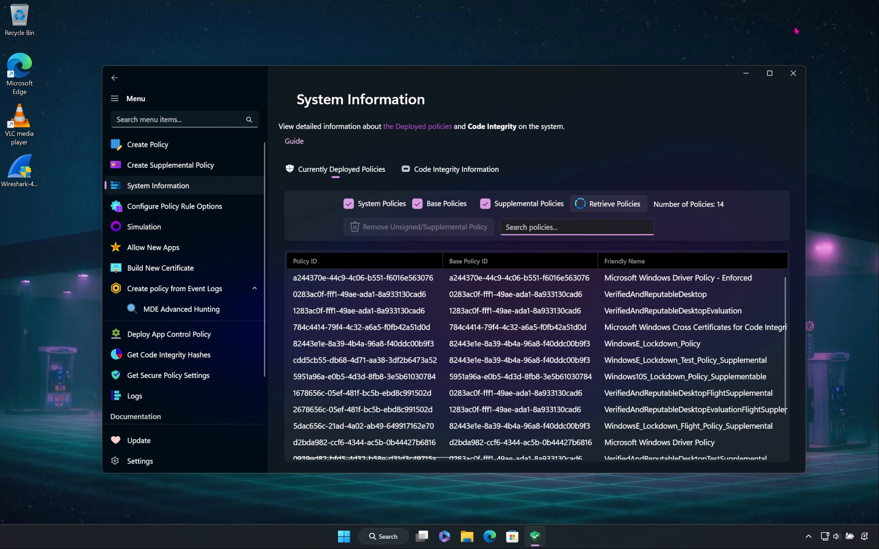
# Step: Maximize the window and sort the deployed policies by version, authorized status, and enforced status in ascending order
pyautogui.click(770, 73)
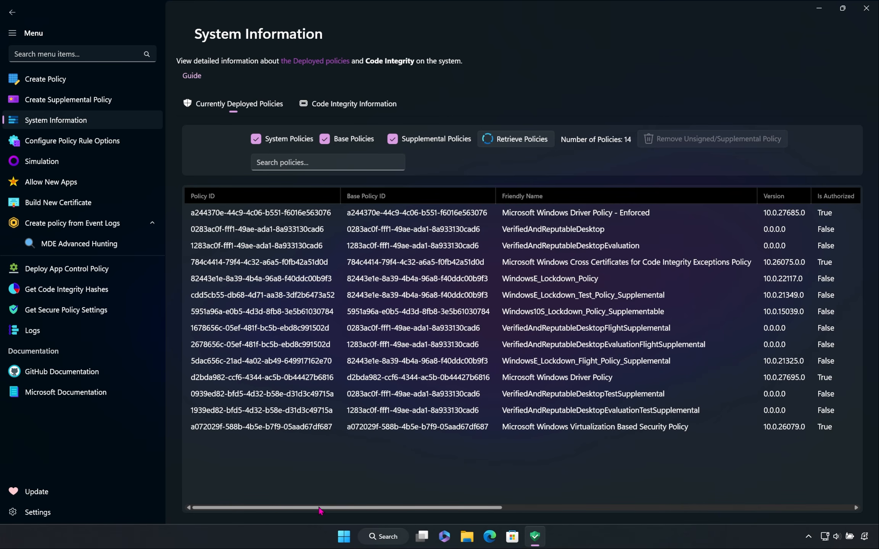
pyautogui.moveTo(319, 510); pyautogui.dragTo(270, 507)
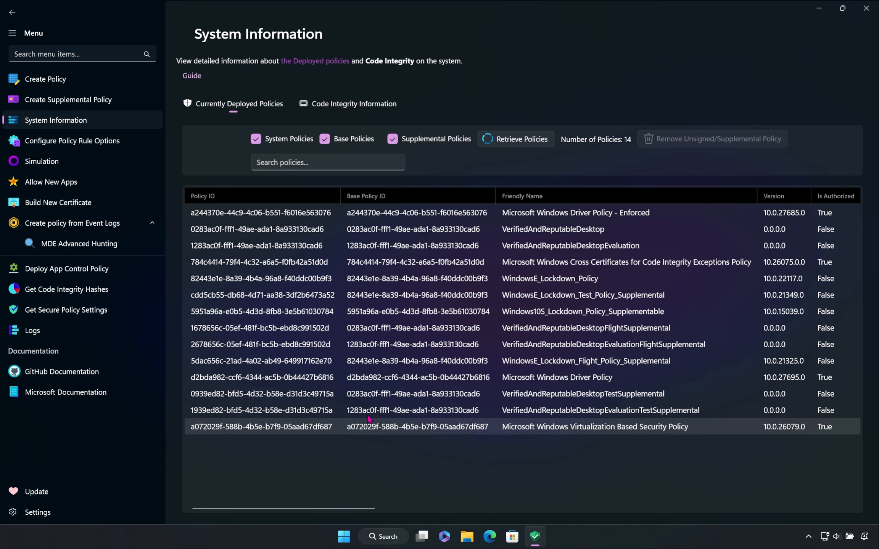
pyautogui.click(769, 202)
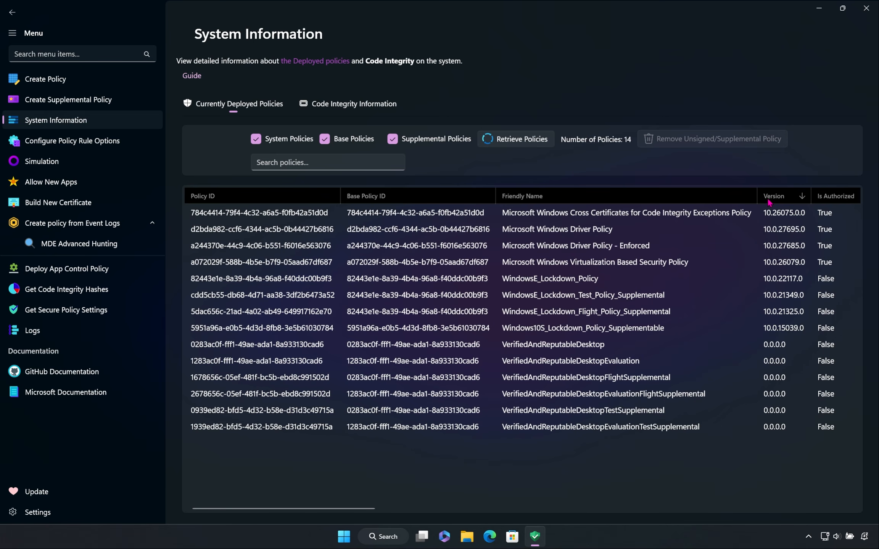
pyautogui.click(769, 202)
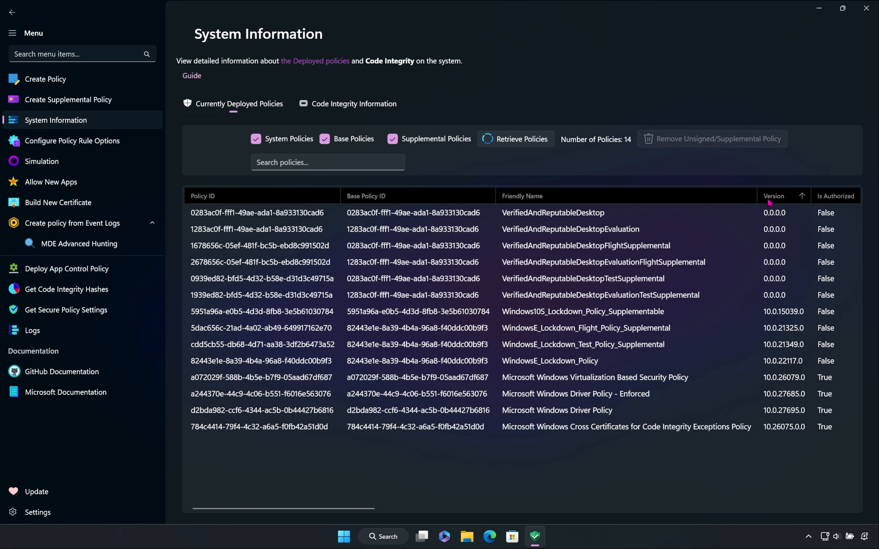
pyautogui.click(836, 196)
pyautogui.click(836, 196)
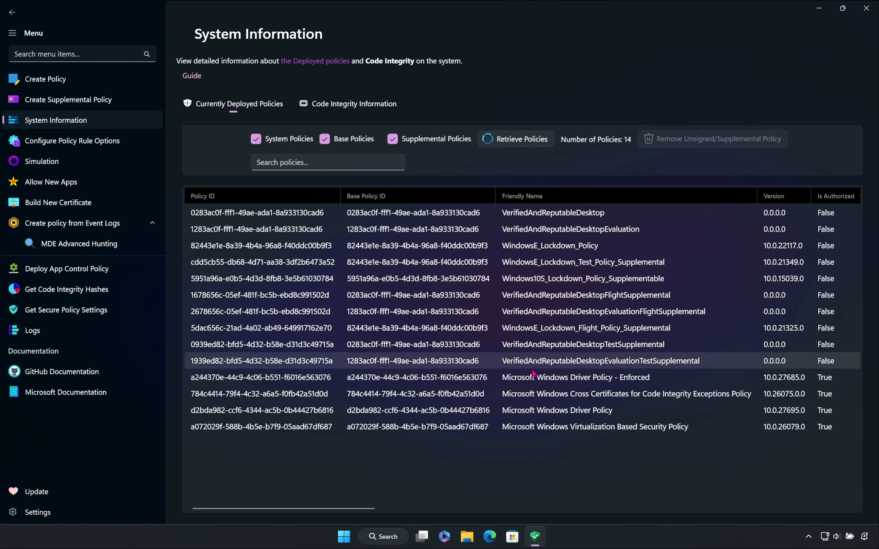
pyautogui.moveTo(348, 508); pyautogui.dragTo(421, 512)
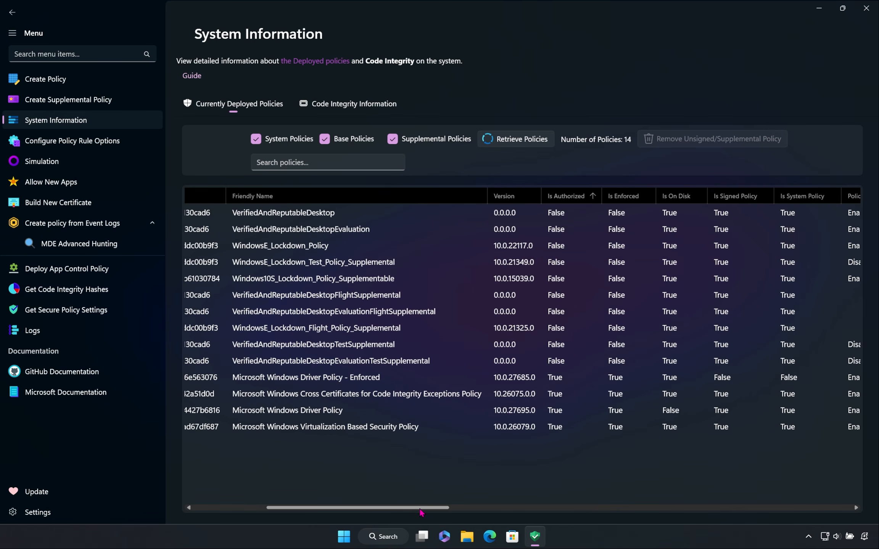
pyautogui.click(618, 201)
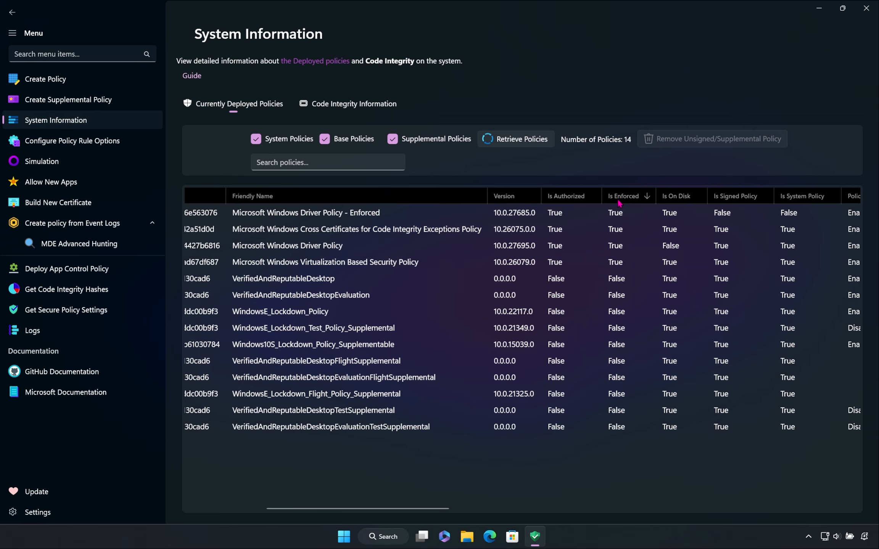
pyautogui.click(618, 201)
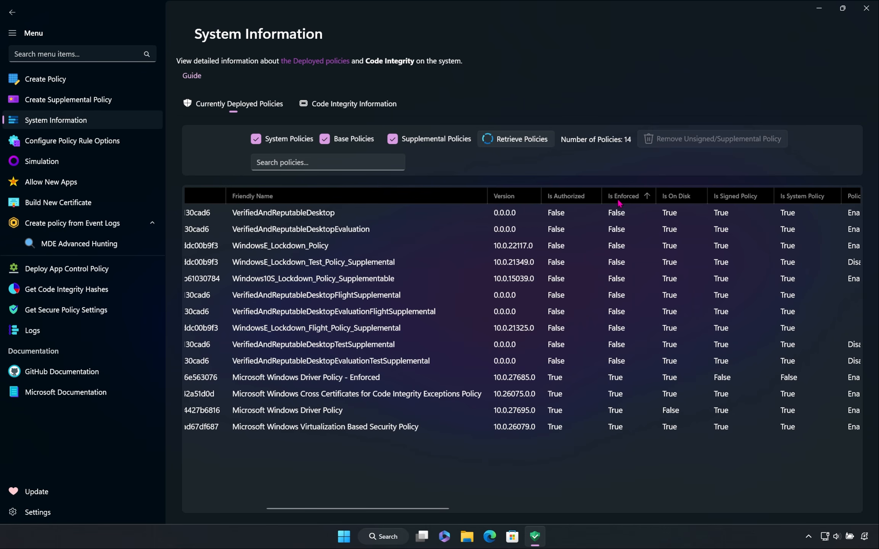
# Step: Filter the deployed policies by "virtua" and copy the entire row of the Microsoft Windows Virtualization Based Security Policy
pyautogui.click(377, 158)
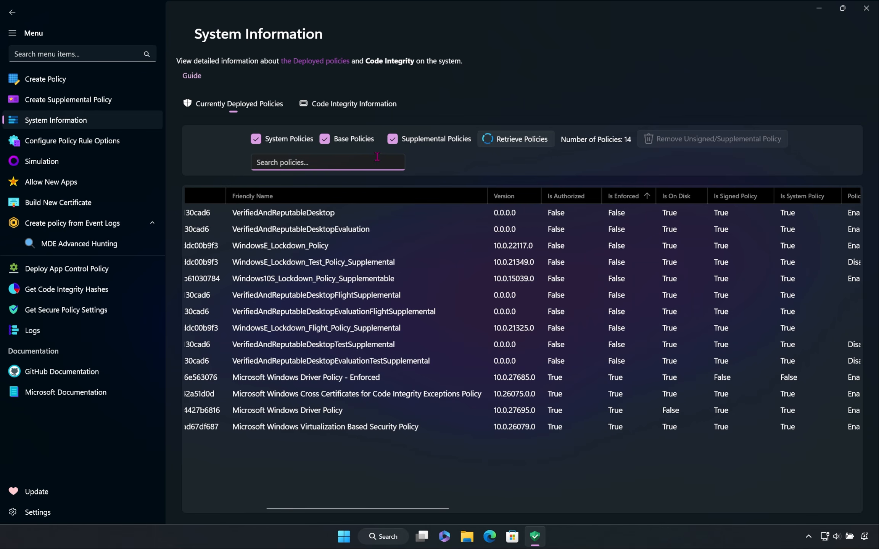
pyautogui.write('vir')
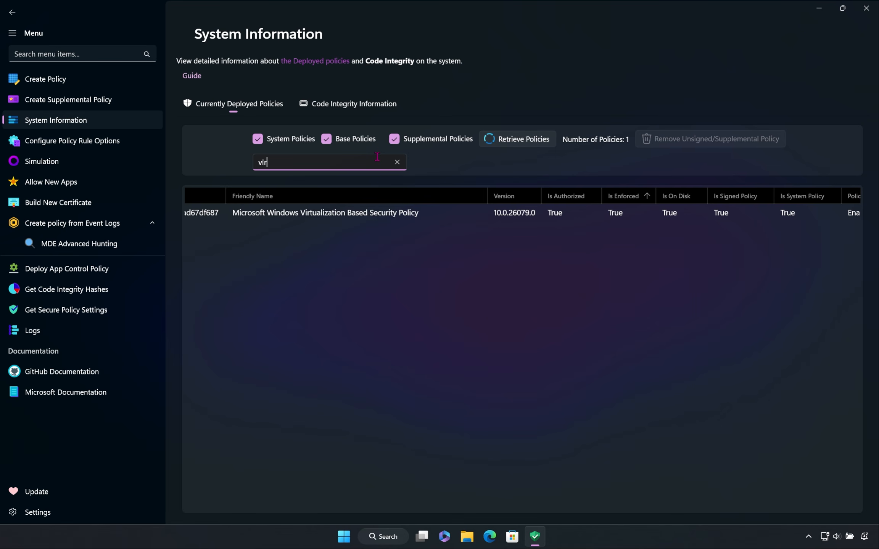
pyautogui.write('tua')
pyautogui.moveTo(387, 508); pyautogui.dragTo(317, 507)
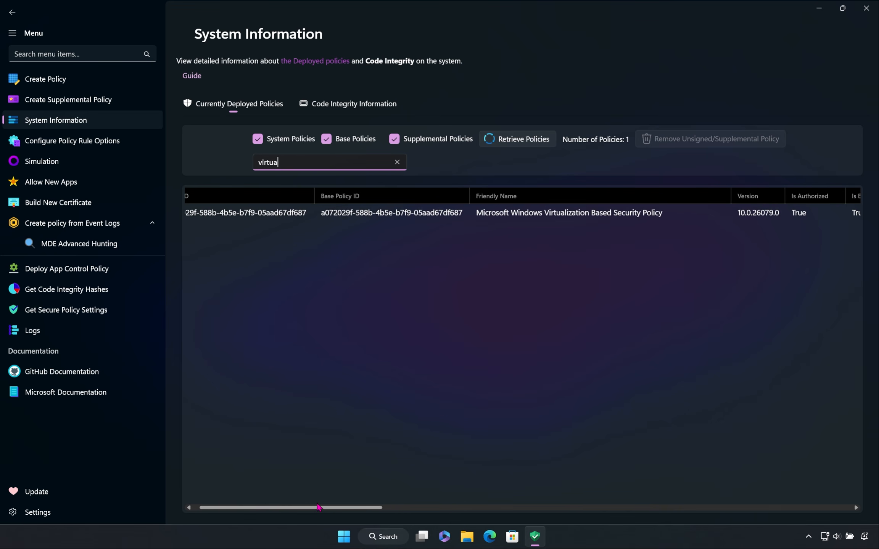
pyautogui.click(403, 216)
pyautogui.rightClick(403, 217)
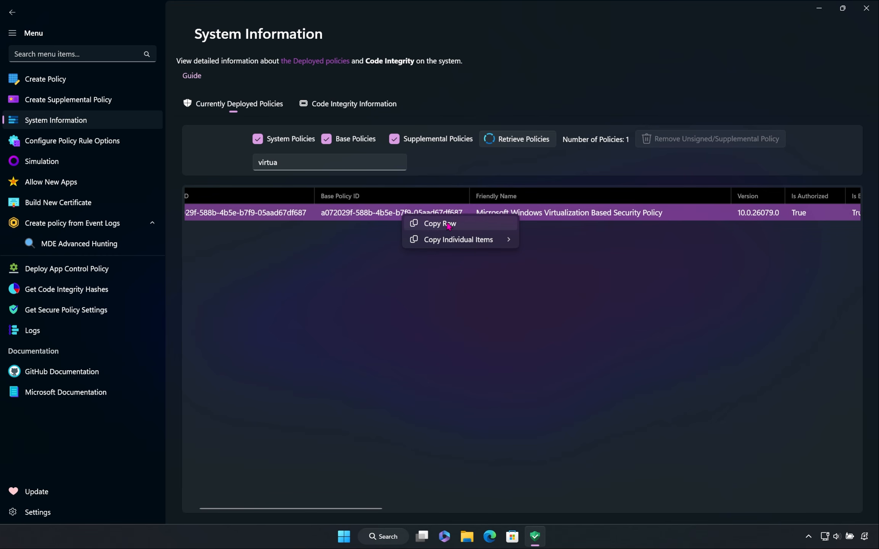
pyautogui.click(471, 227)
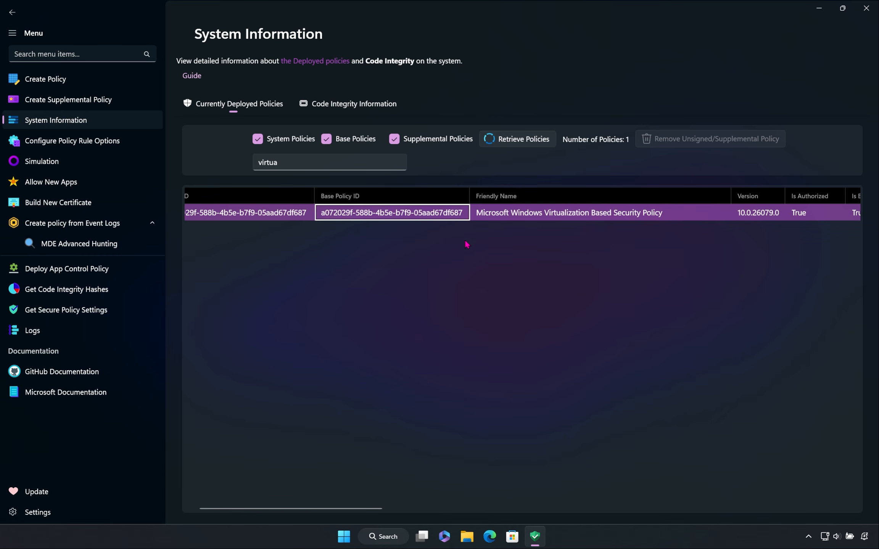
# Step: Switch to Notepad and paste the copied policy details into a blank document
pyautogui.click(342, 545)
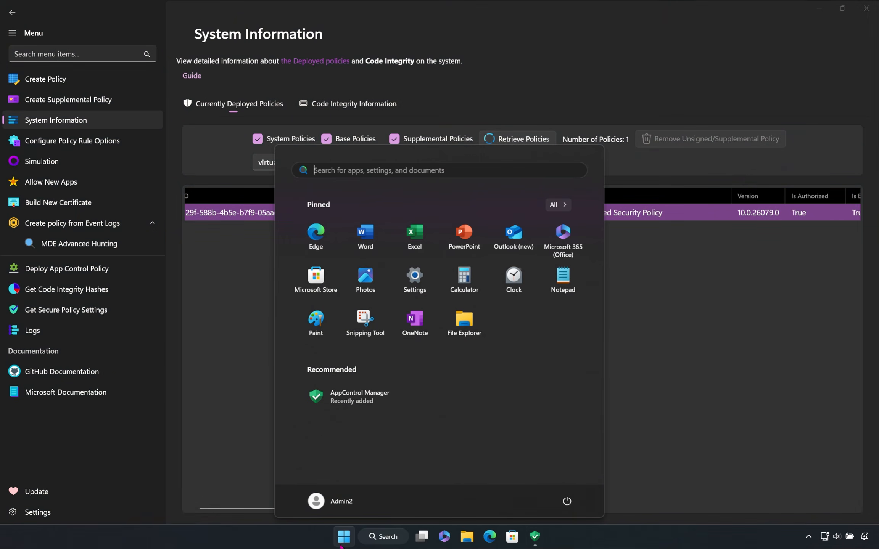
pyautogui.click(560, 293)
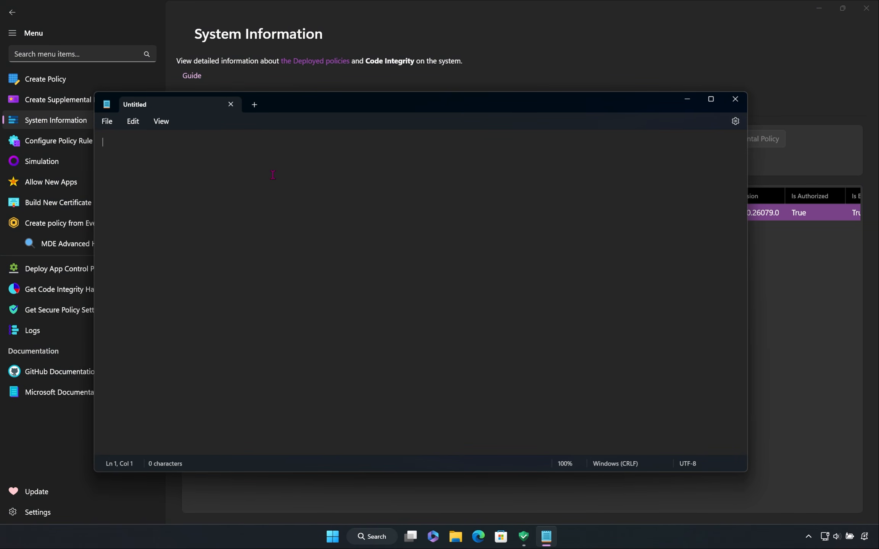
pyautogui.rightClick(273, 174)
pyautogui.click(310, 250)
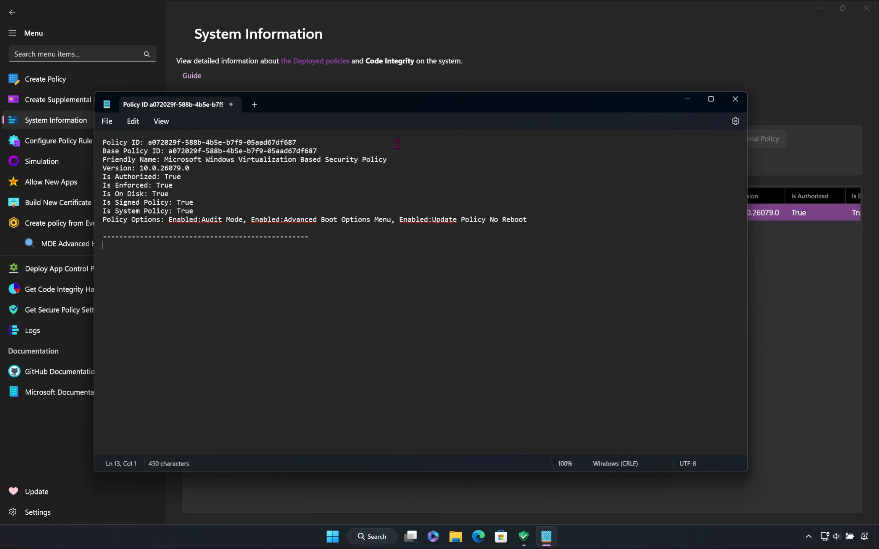
# Step: Return to AppControl Manager and copy only the policy options of the Microsoft Windows Virtualization Based Security Policy
pyautogui.click(487, 77)
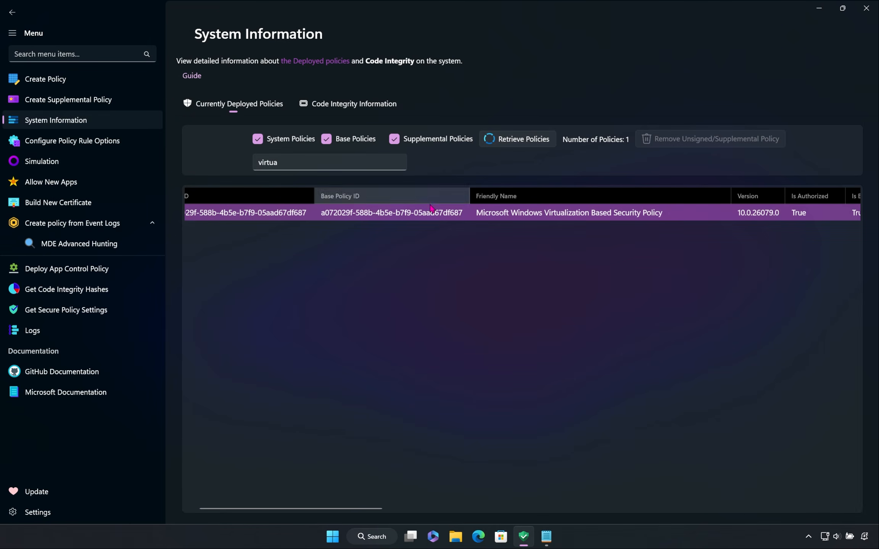
pyautogui.moveTo(321, 511); pyautogui.dragTo(522, 498)
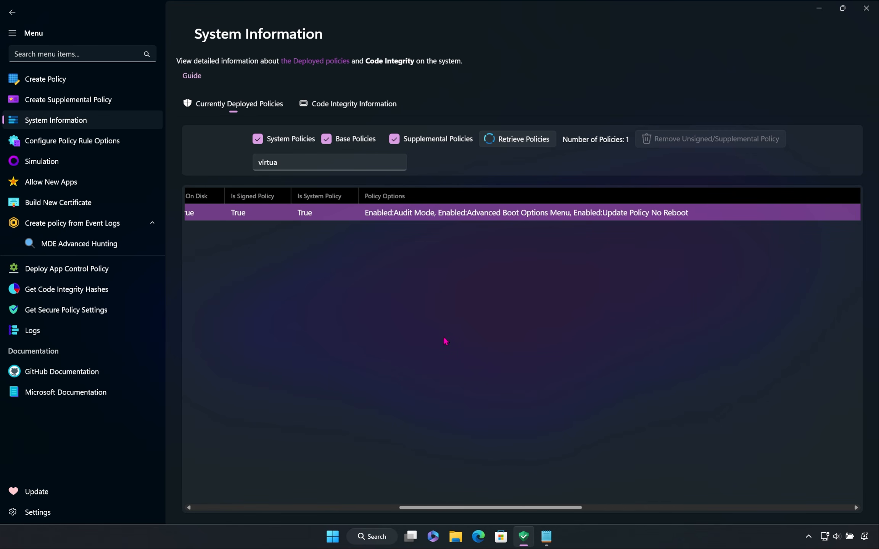
pyautogui.rightClick(365, 213)
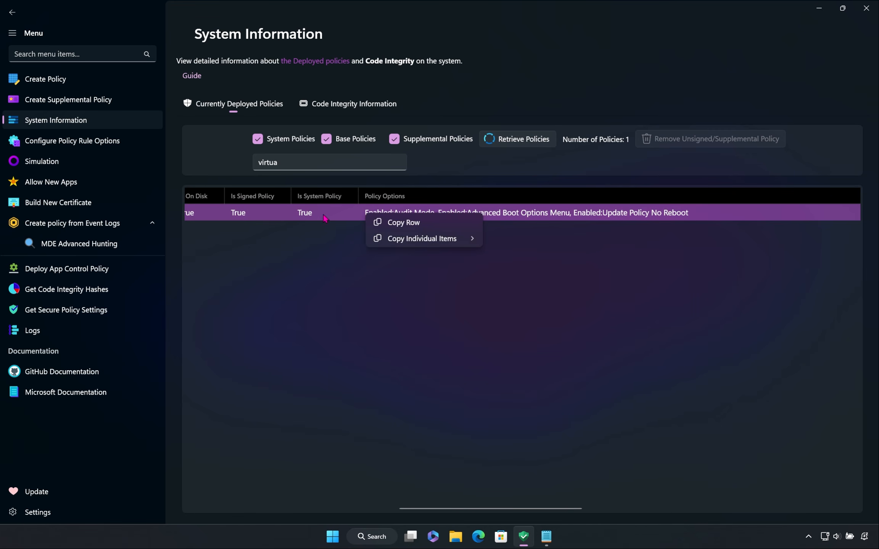
pyautogui.rightClick(268, 214)
pyautogui.moveTo(354, 240)
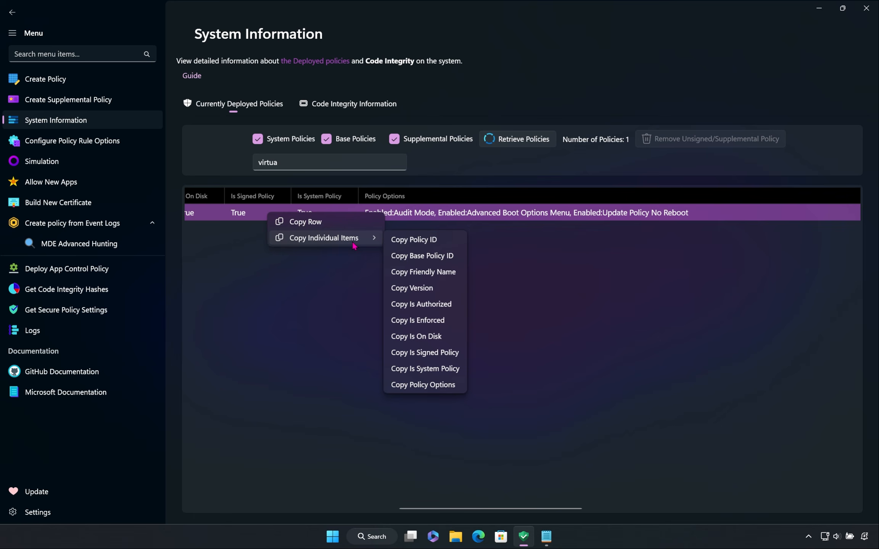
pyautogui.click(433, 386)
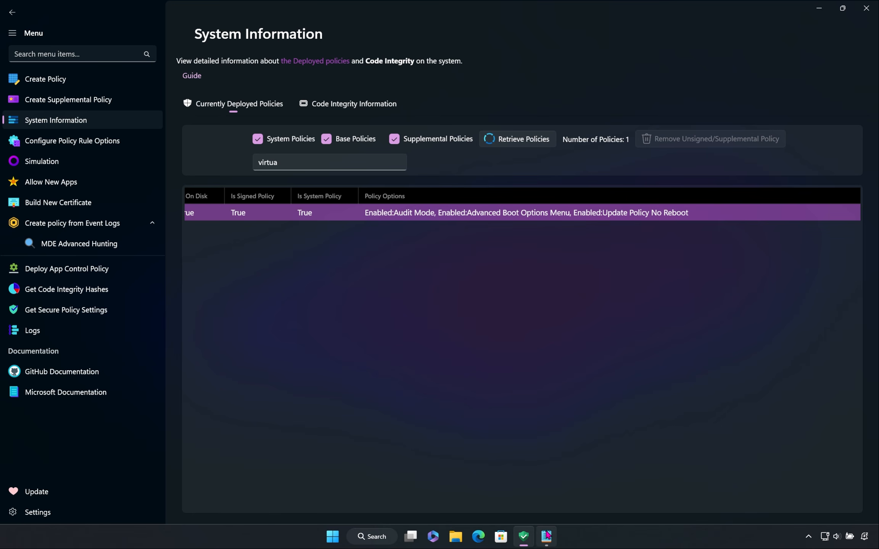
# Step: Switch to Notepad, paste the copied policy options on a new line below the full policy details, and close Notepad
pyautogui.click(547, 537)
pyautogui.press('Return')
pyautogui.press('Return')
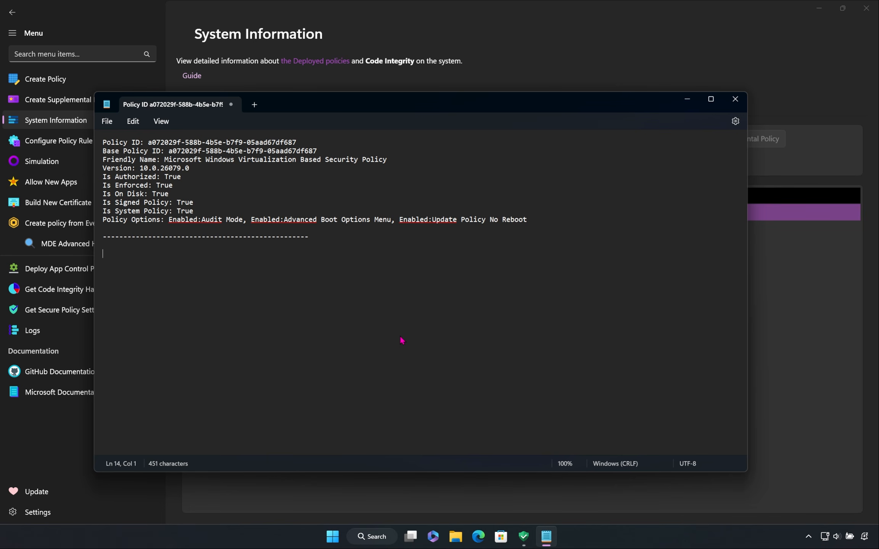
pyautogui.rightClick(282, 279)
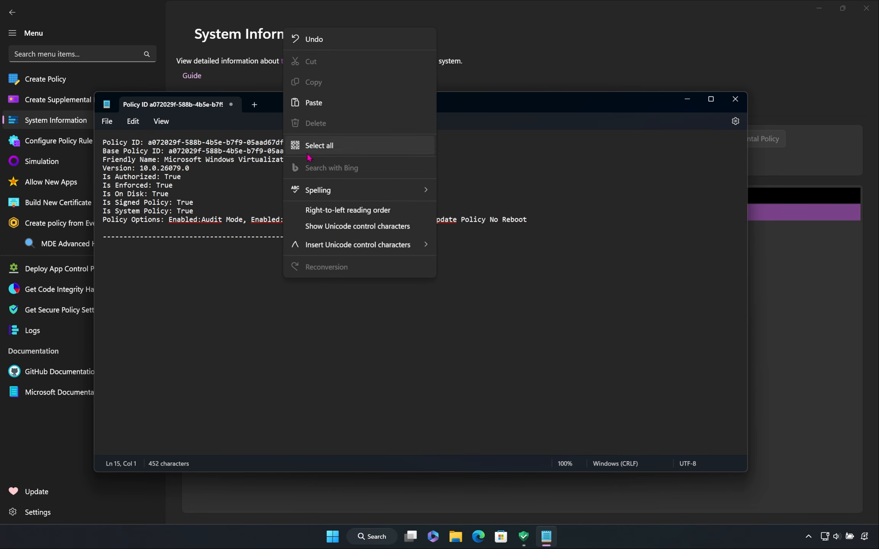
pyautogui.click(314, 102)
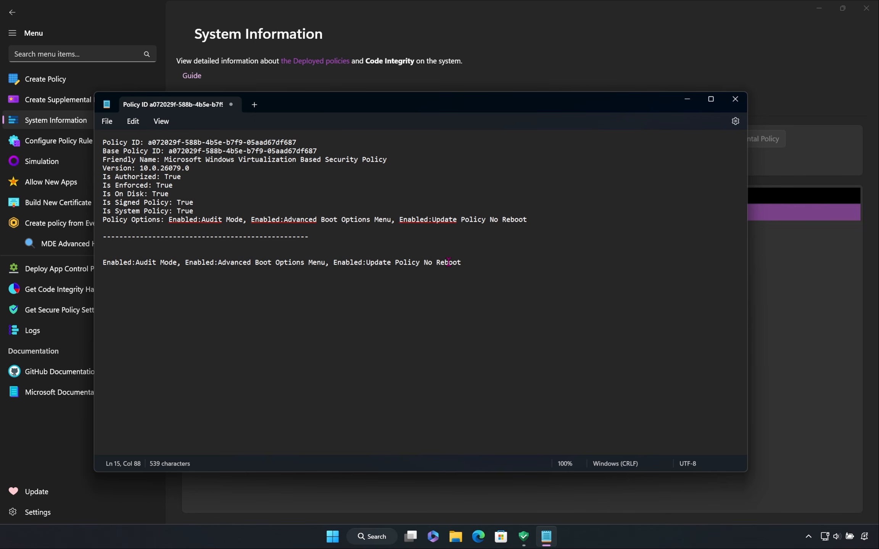
pyautogui.moveTo(465, 262); pyautogui.dragTo(102, 262)
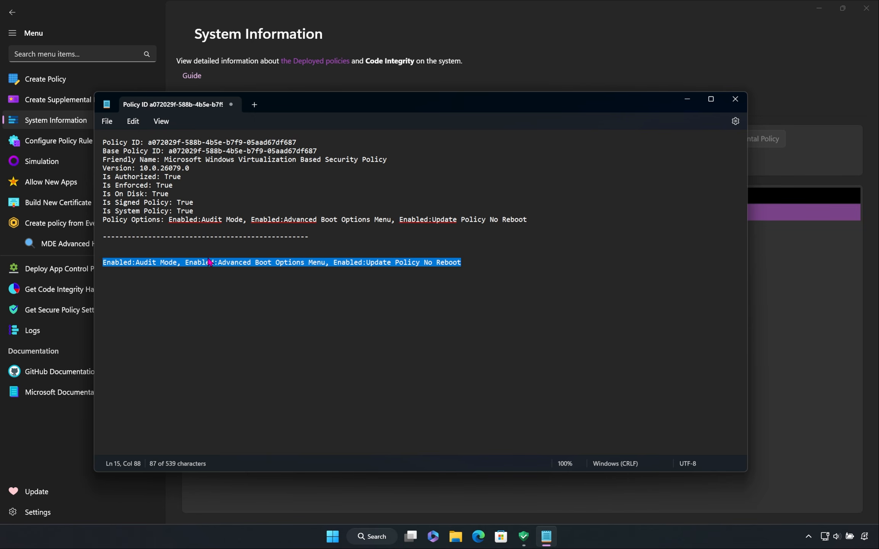
pyautogui.click(169, 297)
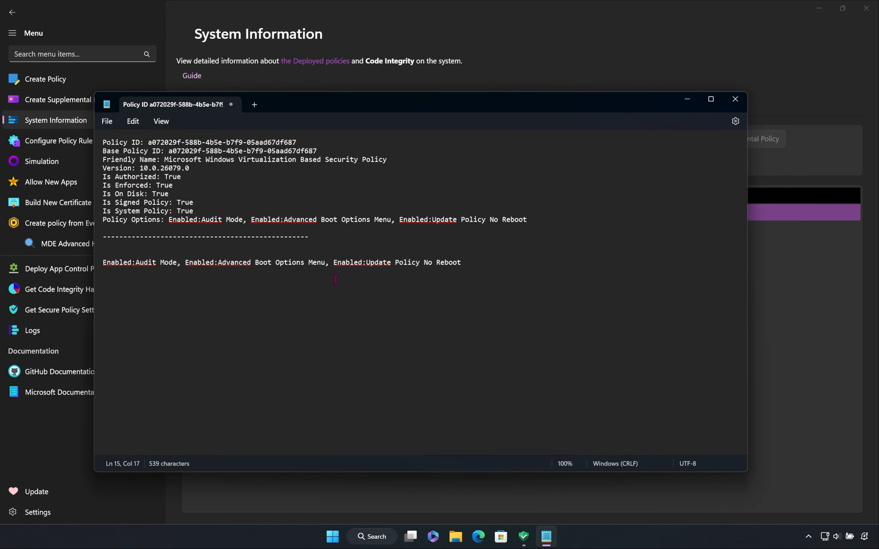
pyautogui.click(735, 100)
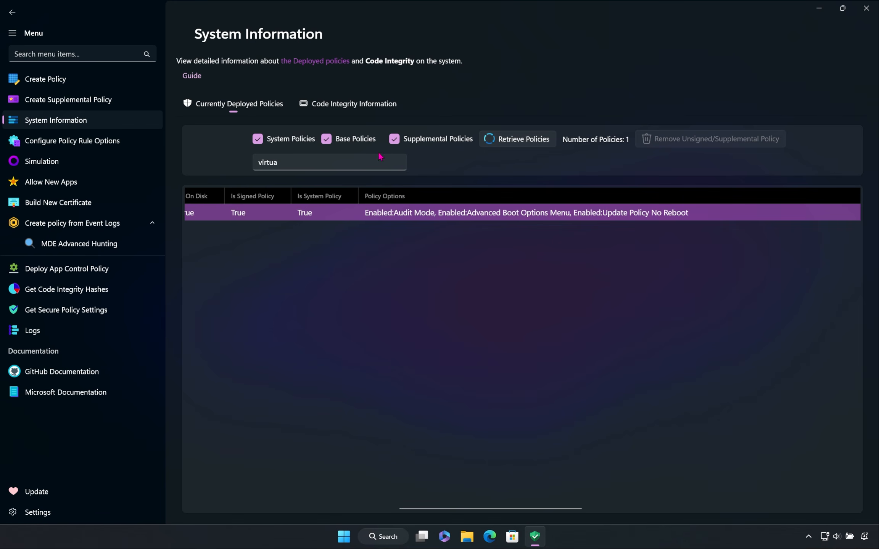
# Step: Clear the policy search and retrieve the deployed policies with system policies excluded
pyautogui.click(395, 162)
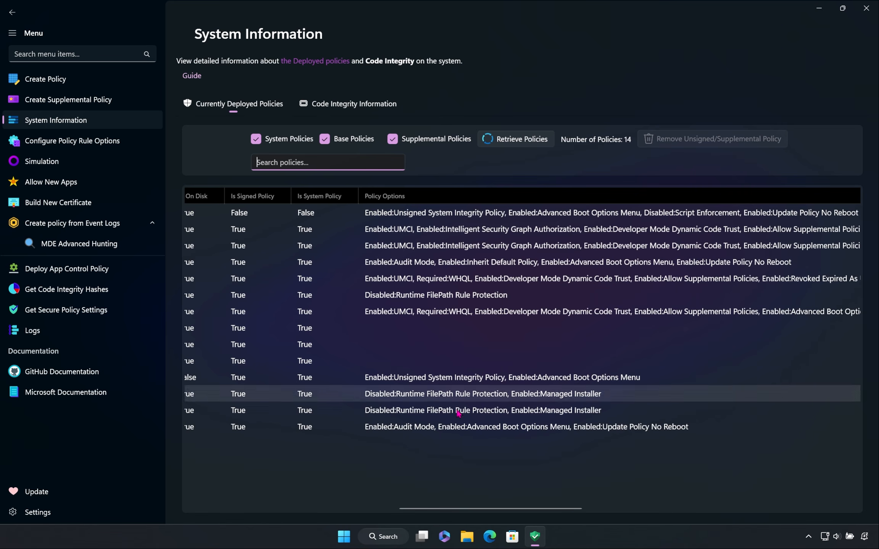
pyautogui.moveTo(458, 509); pyautogui.dragTo(234, 501)
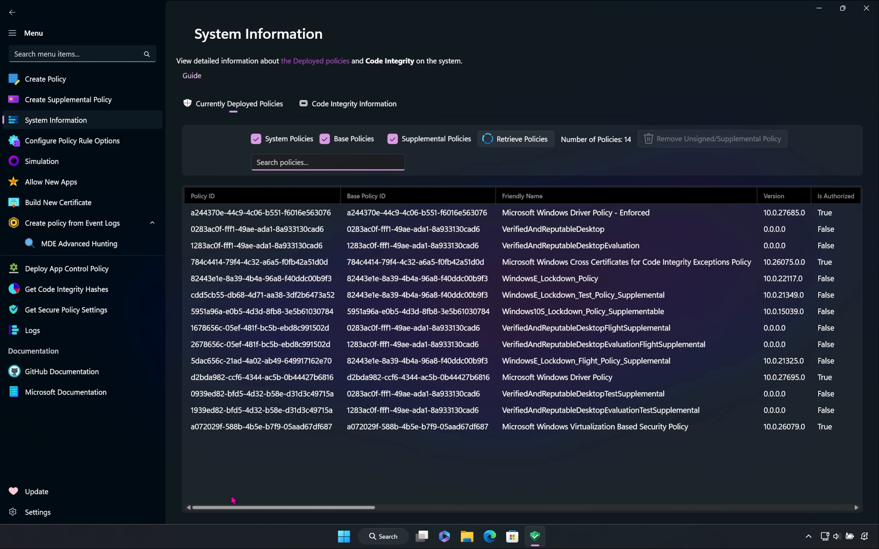
pyautogui.click(292, 145)
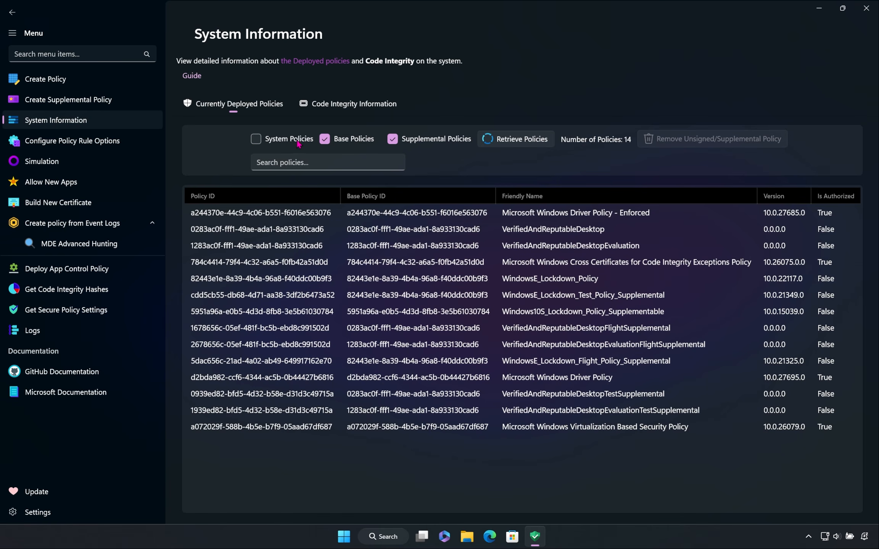
pyautogui.click(505, 143)
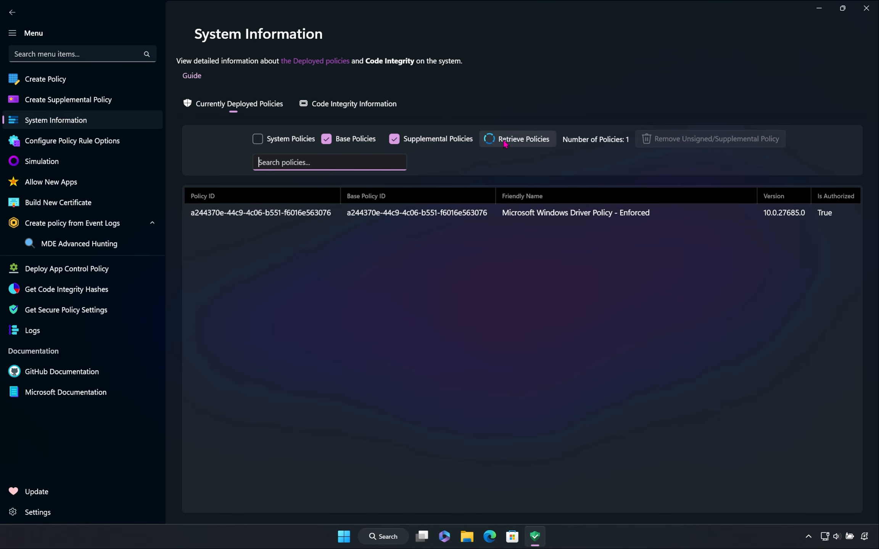
# Step: Remove the deployed Microsoft Windows Driver Policy - Enforced and retrieve the policies again with system policies included
pyautogui.click(534, 217)
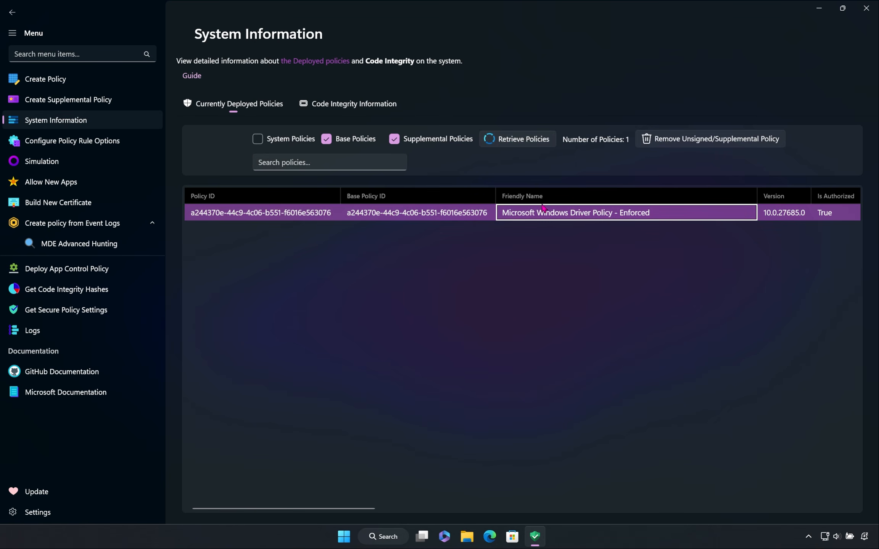
pyautogui.click(695, 144)
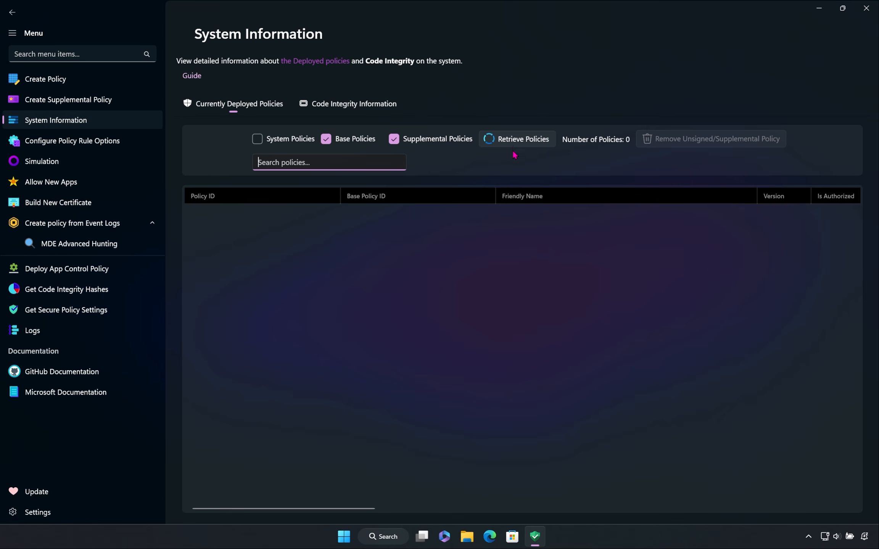
pyautogui.click(514, 138)
pyautogui.click(295, 143)
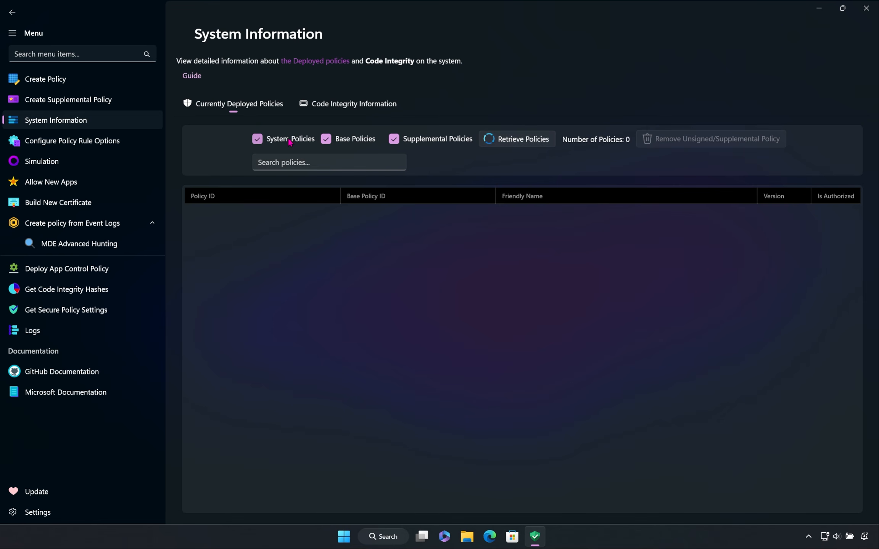
pyautogui.click(496, 143)
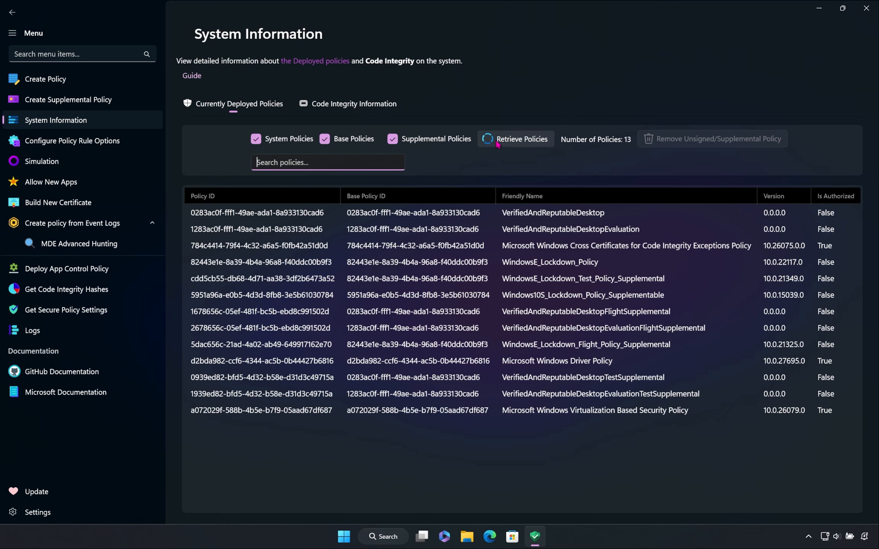
pyautogui.click(498, 144)
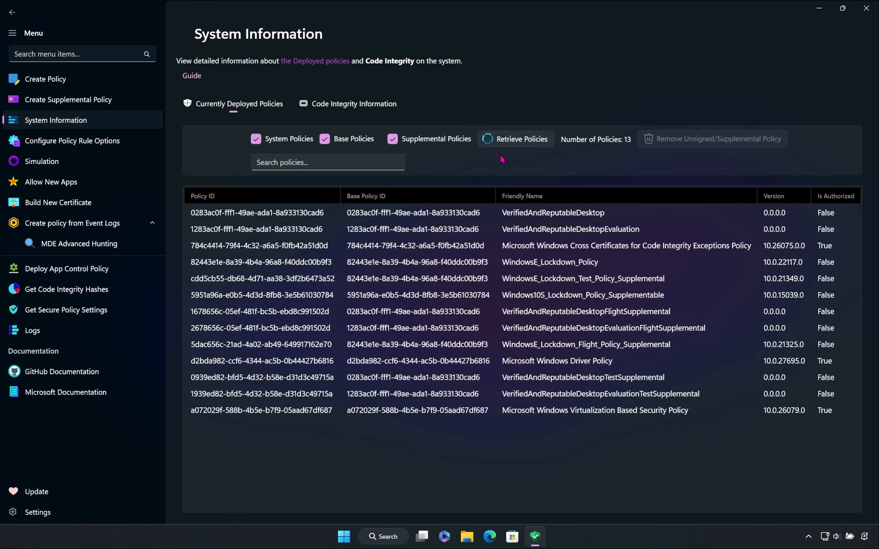
# Step: Retrieve the system's Code Integrity information to view its effective features
pyautogui.click(333, 110)
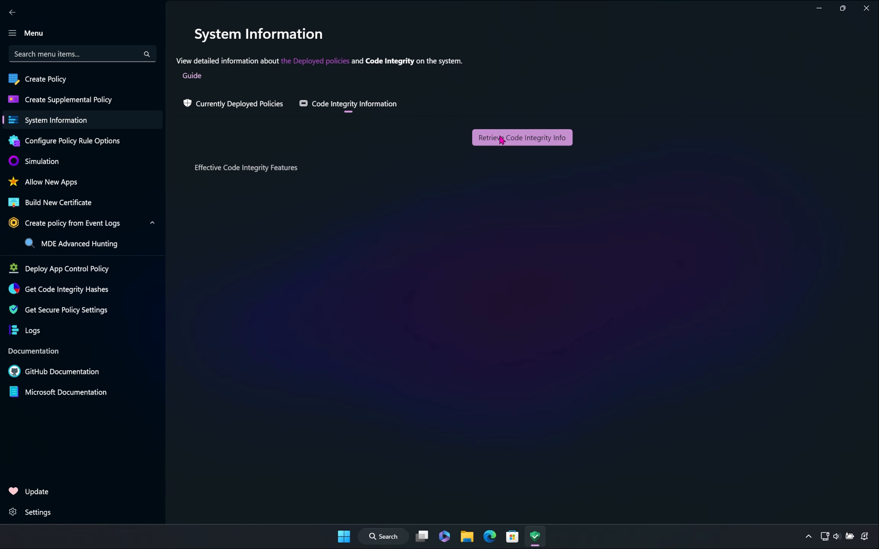
pyautogui.click(519, 140)
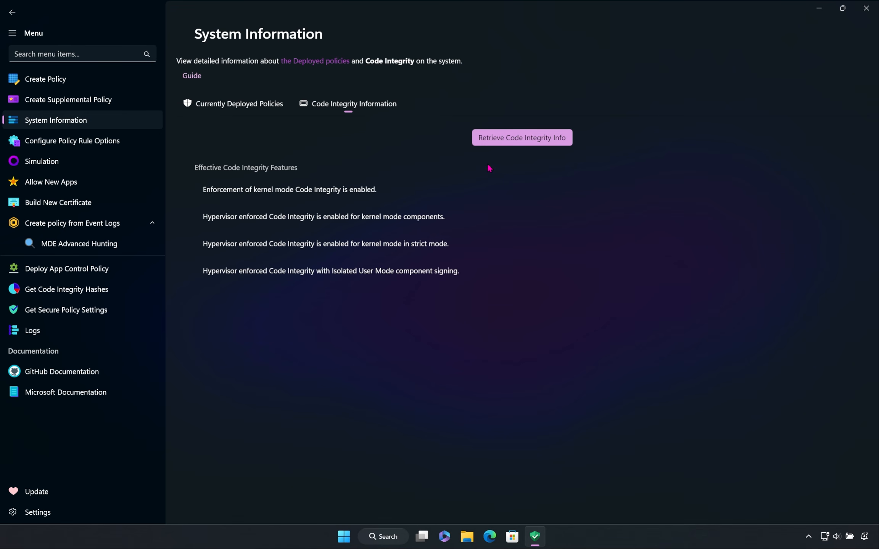
# Step: Select Microsoft Recommended Driver Block Rules.xml from the WDACConfig folder as the policy for configuring rule options
pyautogui.click(101, 142)
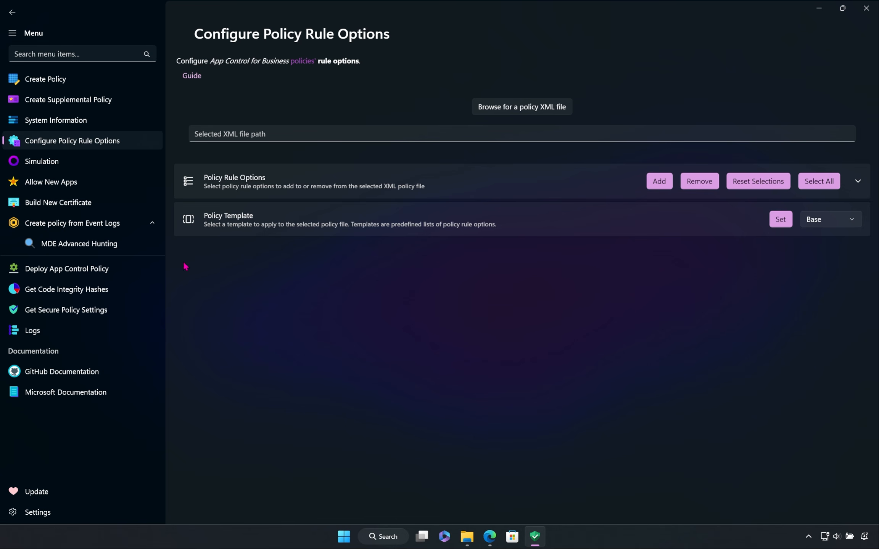
pyautogui.click(513, 114)
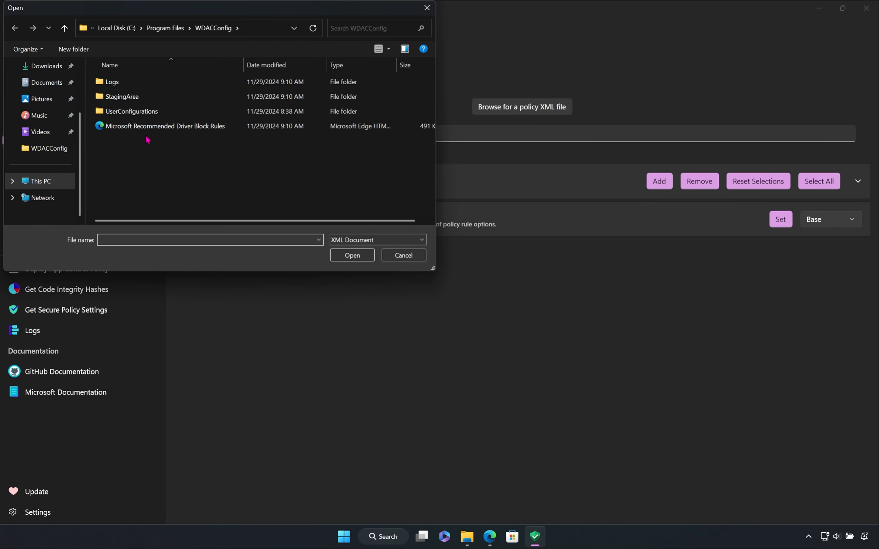
pyautogui.click(210, 129)
pyautogui.doubleClick(210, 130)
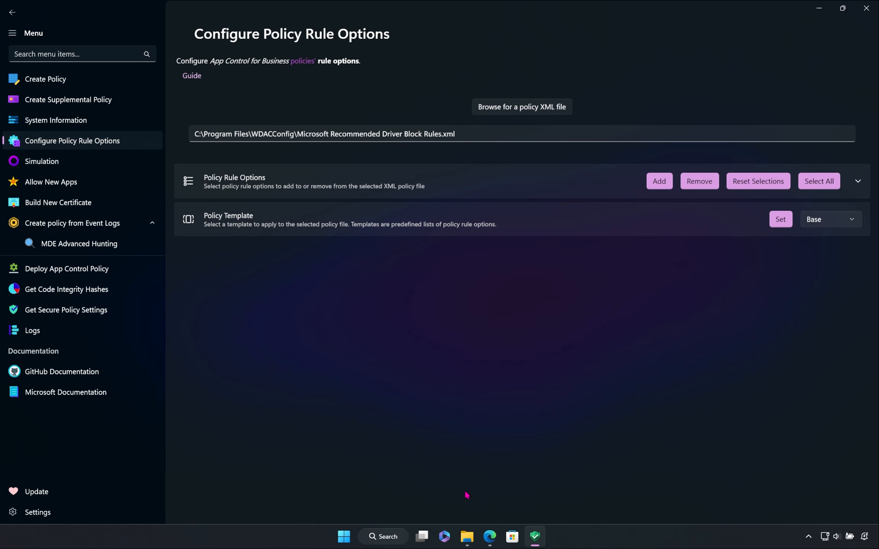
# Step: Open the Microsoft Recommended Driver Block Rules file from File Explorer in Edge and examine its Rules section
pyautogui.click(469, 541)
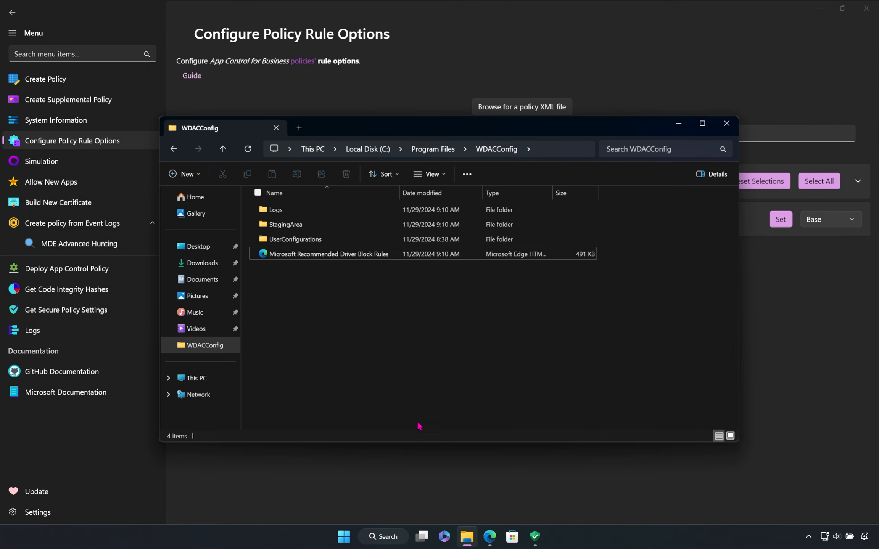
pyautogui.doubleClick(399, 254)
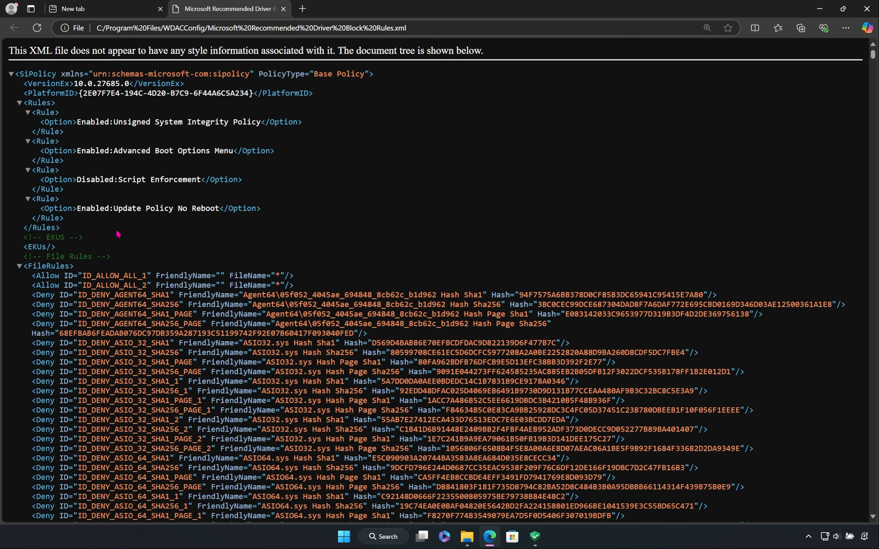
pyautogui.moveTo(61, 229); pyautogui.dragTo(23, 103)
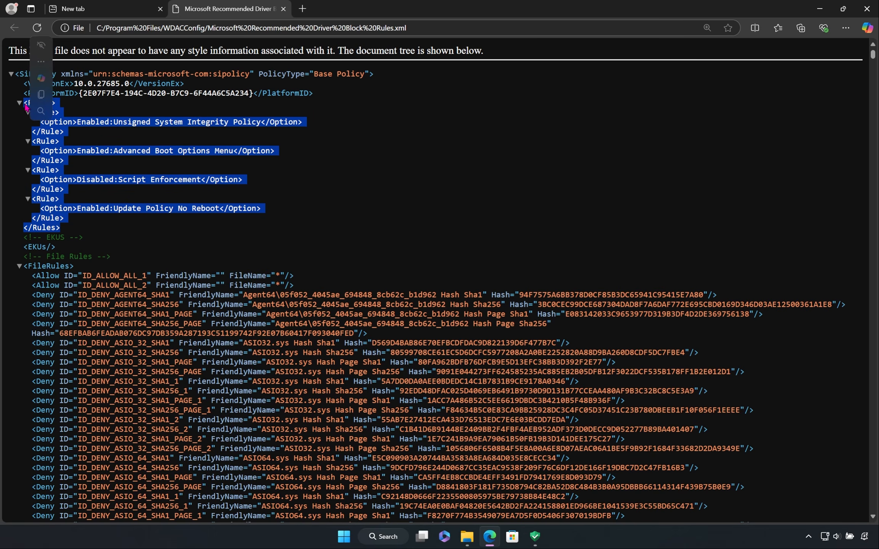
pyautogui.click(436, 161)
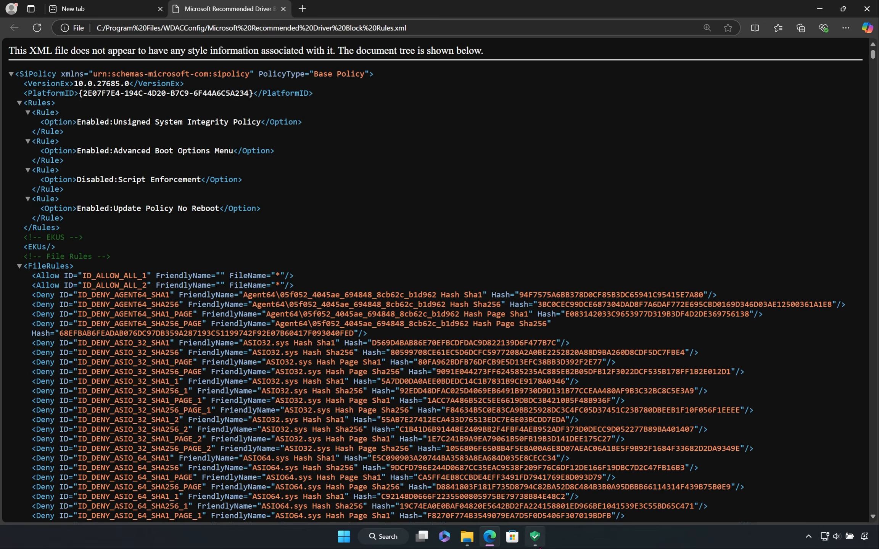
# Step: Return to AppControl Manager and add the Required:EV Signers rule option to the selected policy file
pyautogui.click(535, 536)
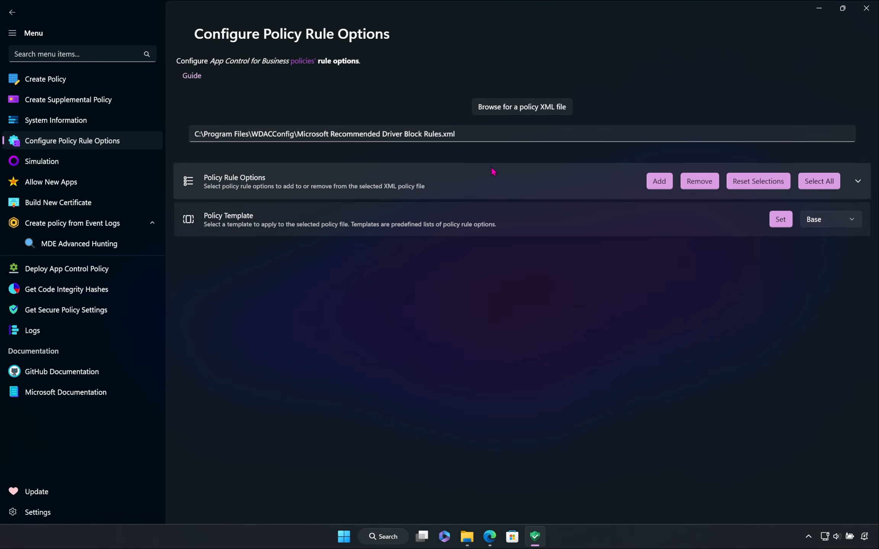
pyautogui.click(547, 183)
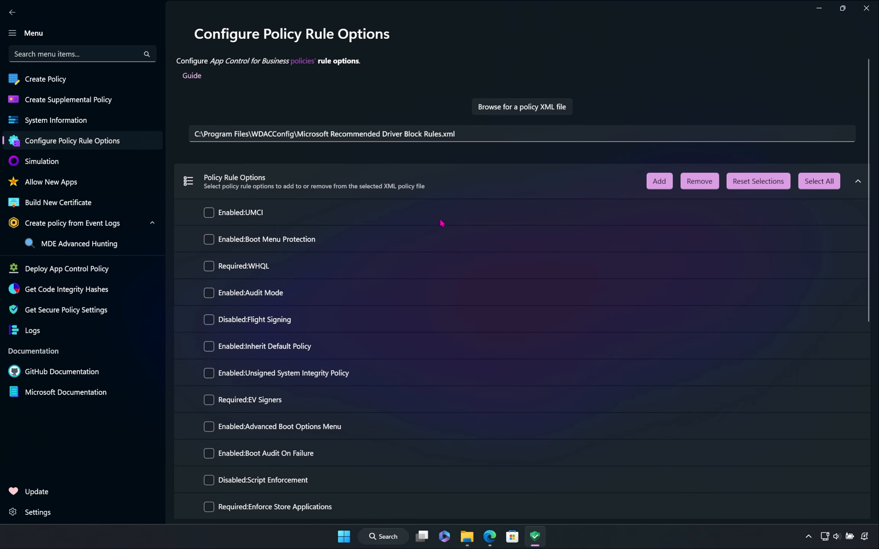
pyautogui.scroll(-2, 371, 269)
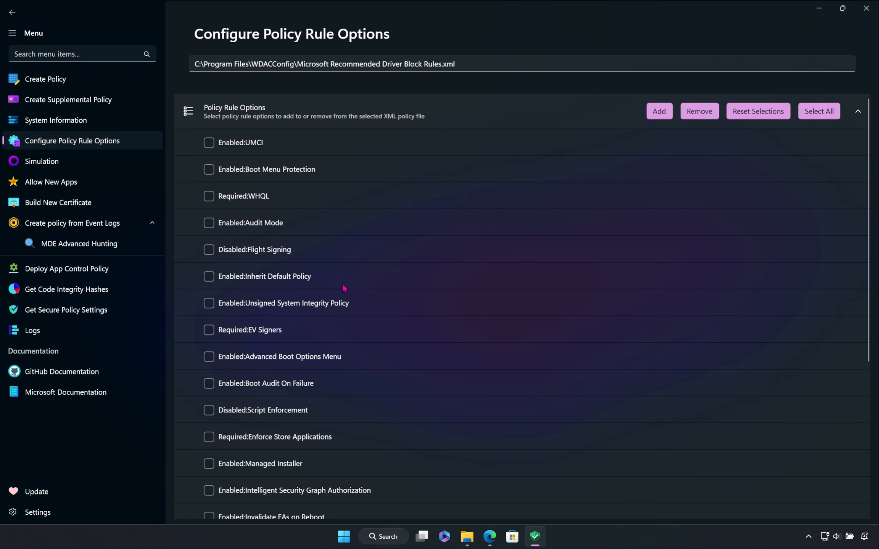
pyautogui.click(213, 334)
pyautogui.click(663, 116)
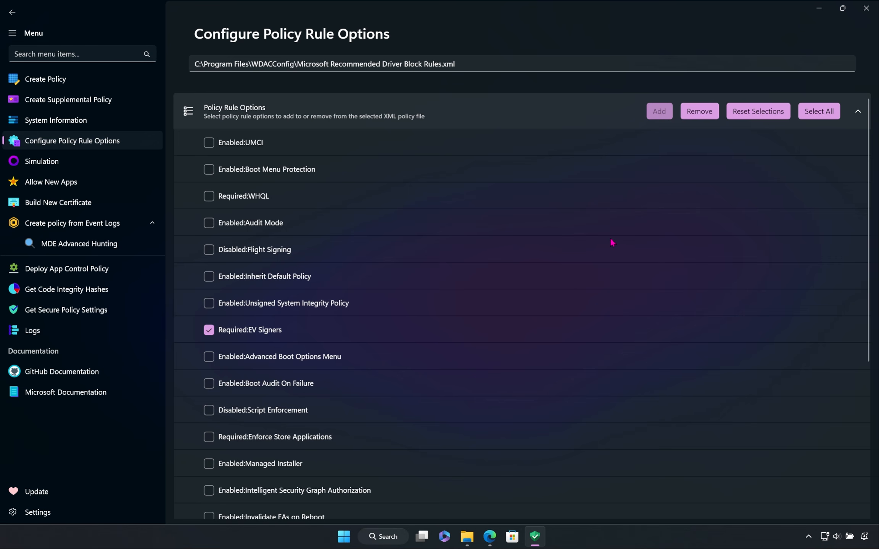
pyautogui.scroll(2, 611, 239)
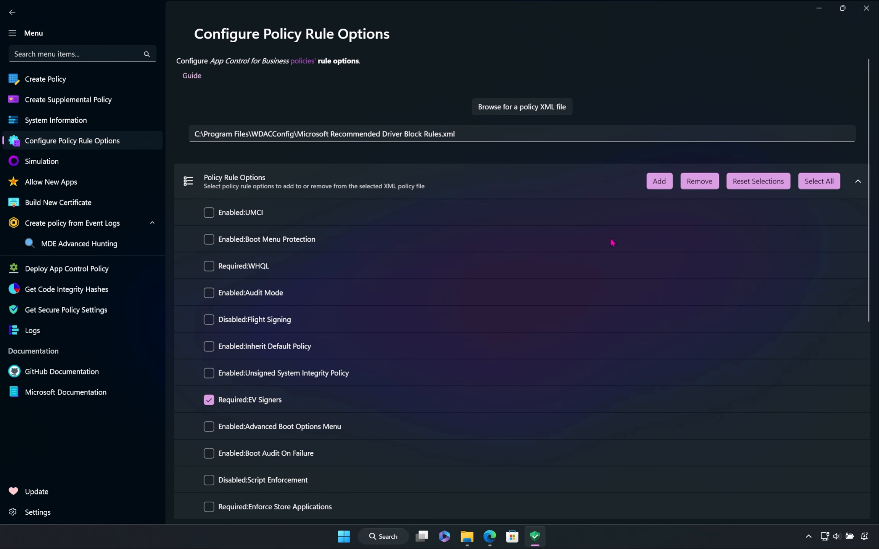
# Step: Switch to Edge, reload the policy XML file and check its Rules section for the Required:EV Signers option
pyautogui.click(490, 537)
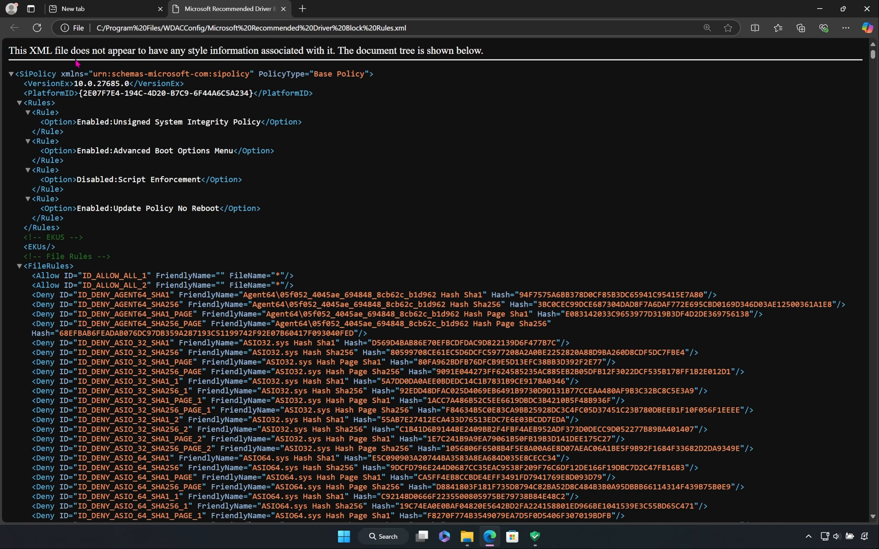
pyautogui.click(37, 28)
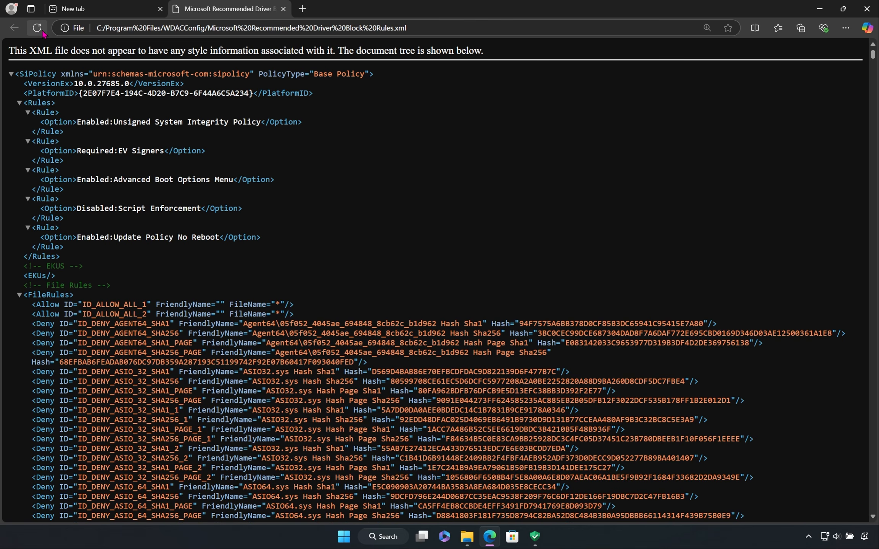
pyautogui.moveTo(206, 151); pyautogui.dragTo(40, 152)
pyautogui.click(186, 154)
# Step: Return to AppControl Manager and add all available rule options to the selected policy file
pyautogui.click(535, 537)
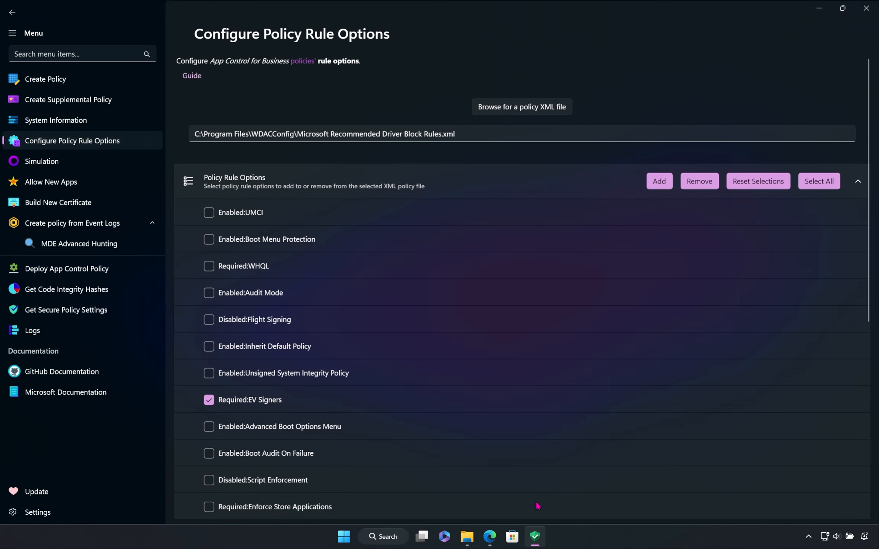
pyautogui.click(815, 186)
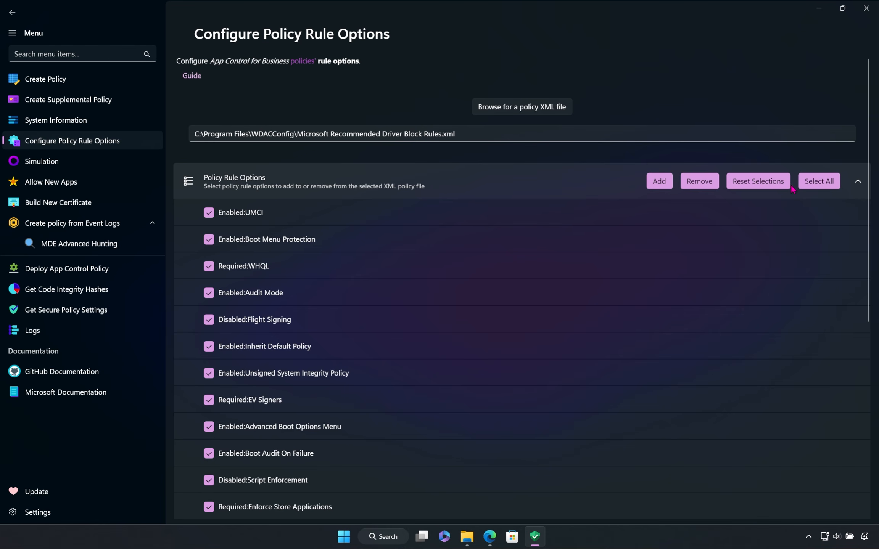
pyautogui.click(659, 182)
# Step: Reload the policy XML file in Edge and examine the full list of options in its Rules section
pyautogui.click(489, 537)
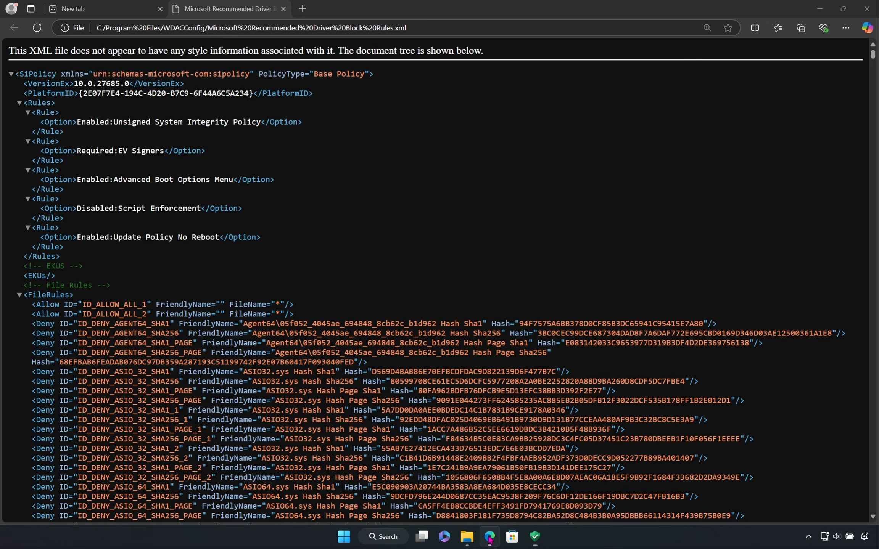
pyautogui.click(37, 30)
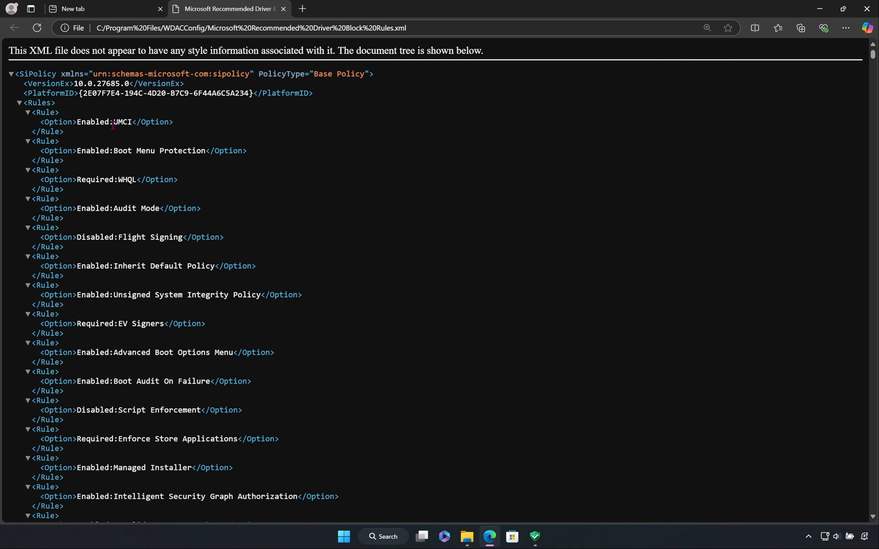
pyautogui.scroll(-5, 126, 172)
pyautogui.scroll(-3, 126, 172)
pyautogui.scroll(6, 130, 391)
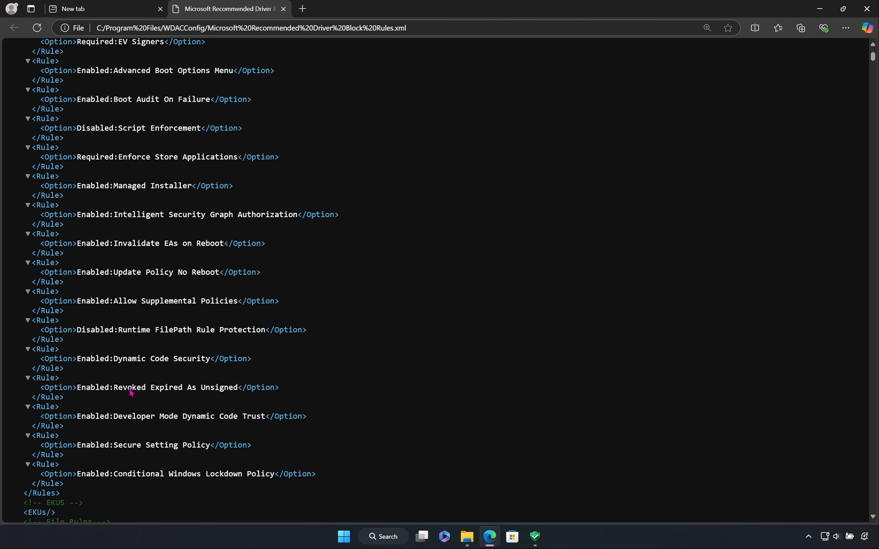
pyautogui.scroll(1, 129, 236)
pyautogui.scroll(-6, 138, 227)
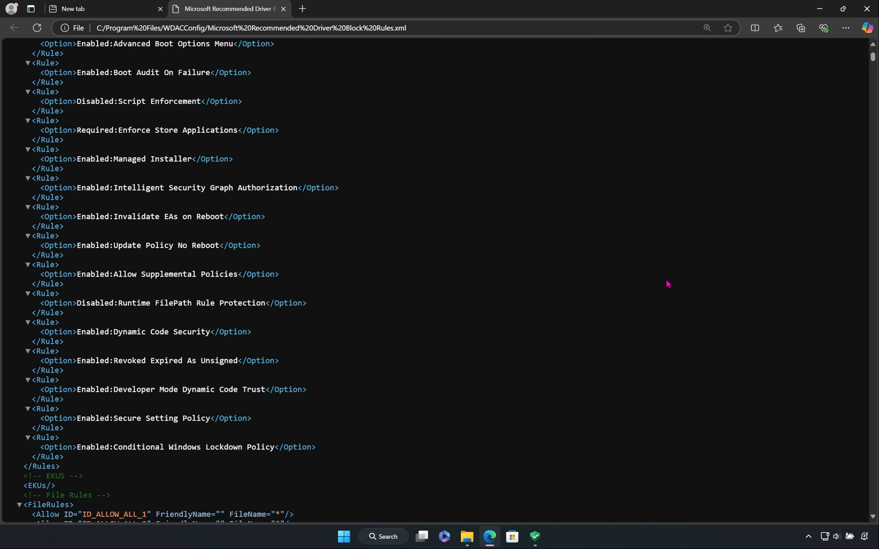
pyautogui.scroll(5, 671, 288)
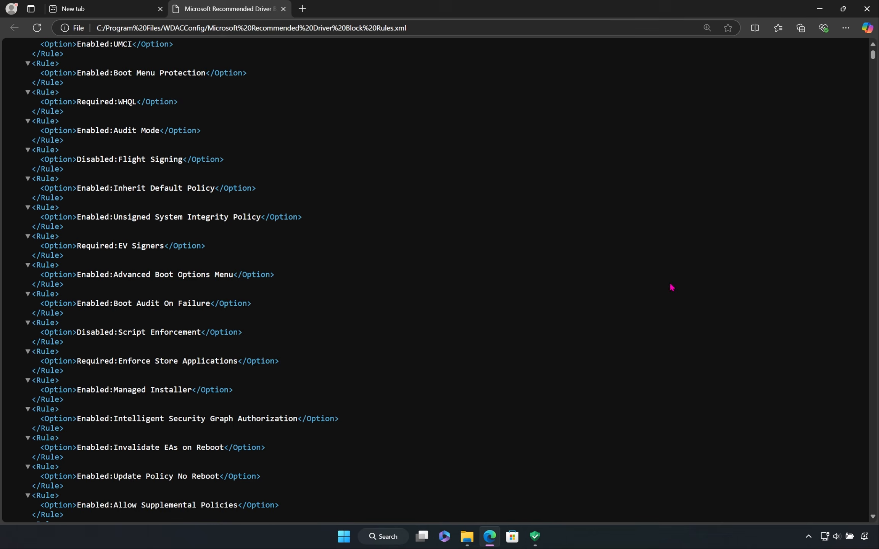
# Step: Remove all rule options from the policy in AppControl Manager, and check the reloaded XML file in Edge
pyautogui.click(539, 536)
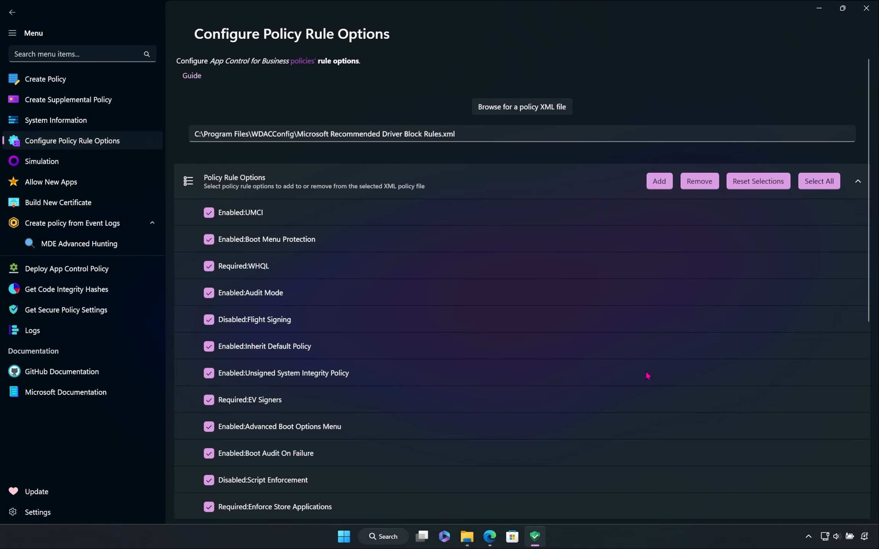
pyautogui.click(702, 184)
pyautogui.click(491, 537)
pyautogui.scroll(2, 203, 168)
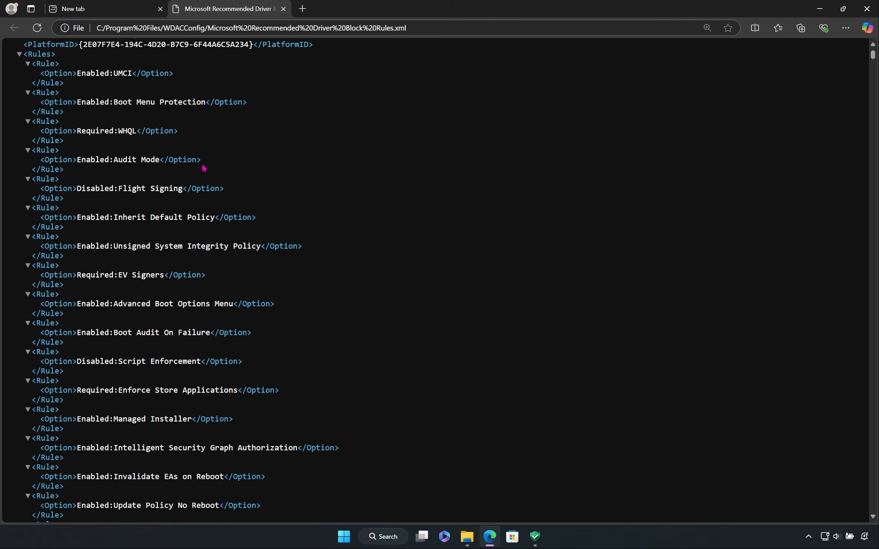
pyautogui.click(37, 28)
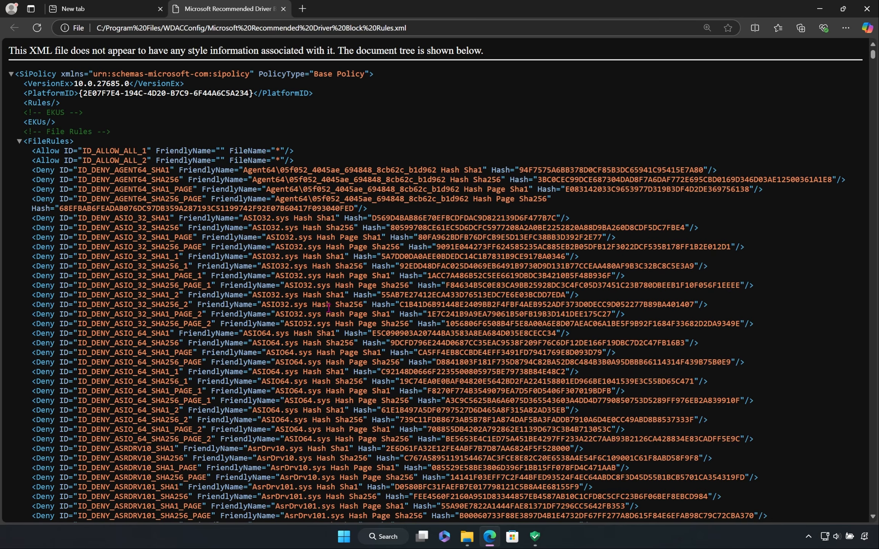
# Step: Return to AppControl Manager, reset all rule option selections and collapse the Policy Rule Options list
pyautogui.click(534, 537)
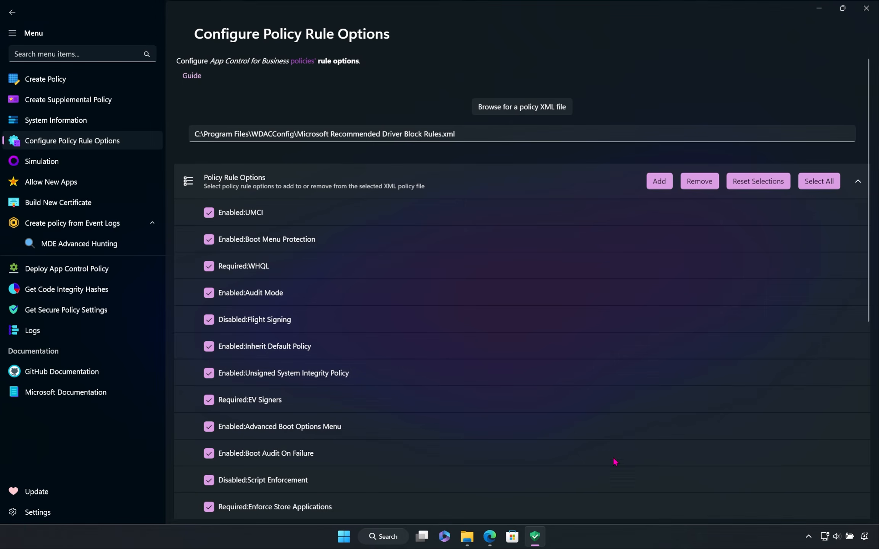
pyautogui.click(755, 182)
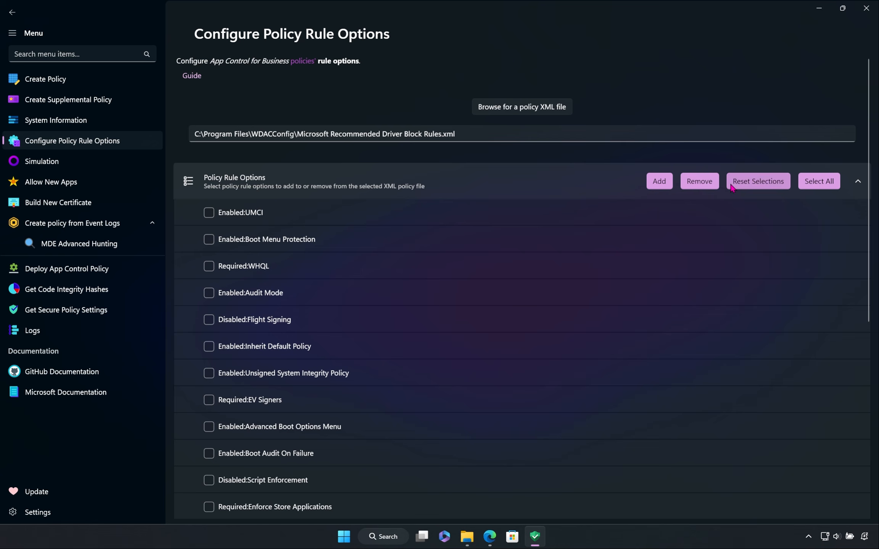
pyautogui.click(590, 179)
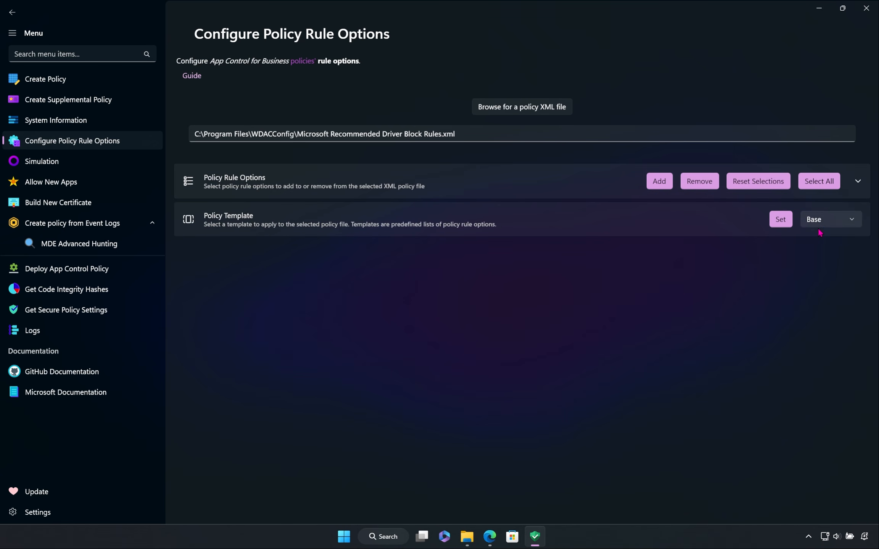
# Step: Apply the Base policy template to the selected policy file, and check the reloaded XML file in Edge
pyautogui.click(848, 226)
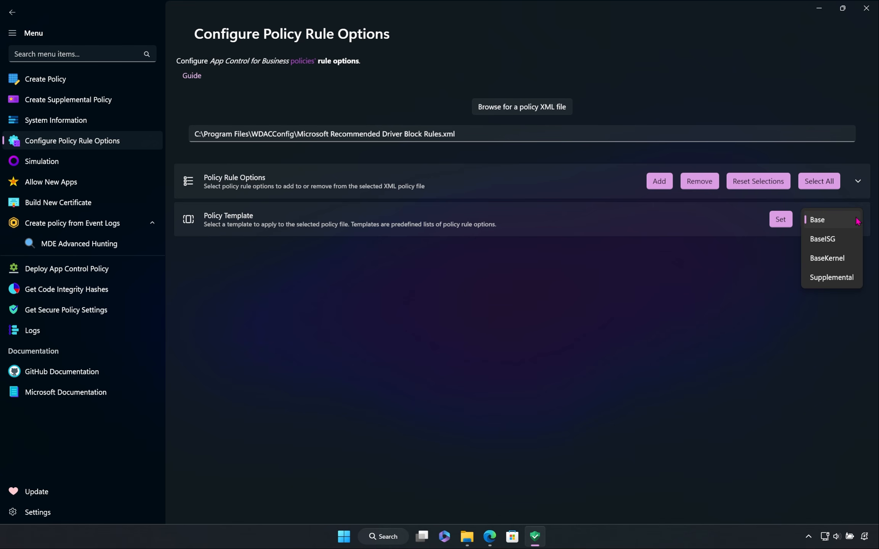
pyautogui.click(857, 221)
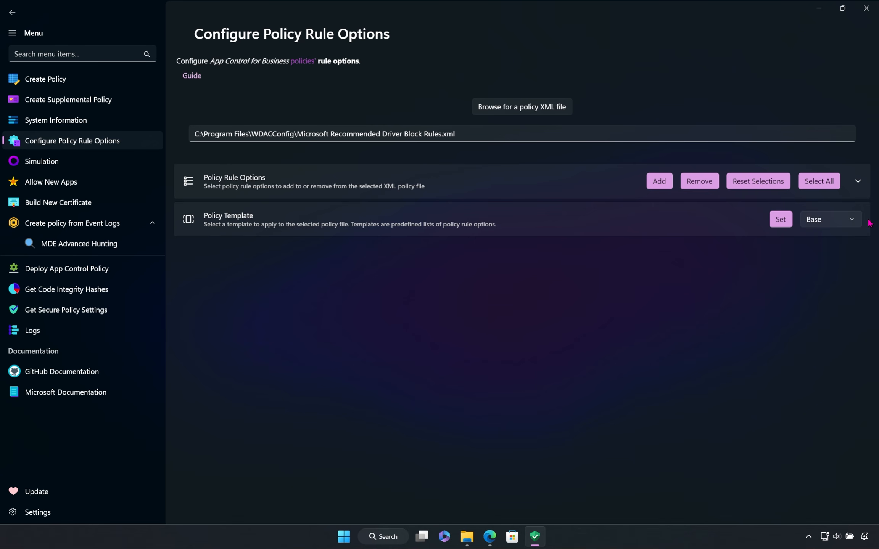
pyautogui.click(782, 222)
pyautogui.click(489, 535)
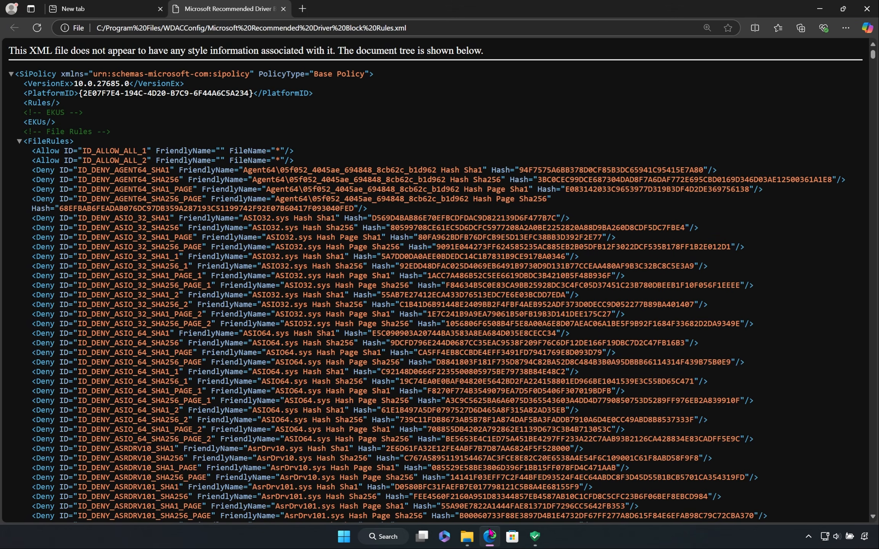
pyautogui.click(34, 39)
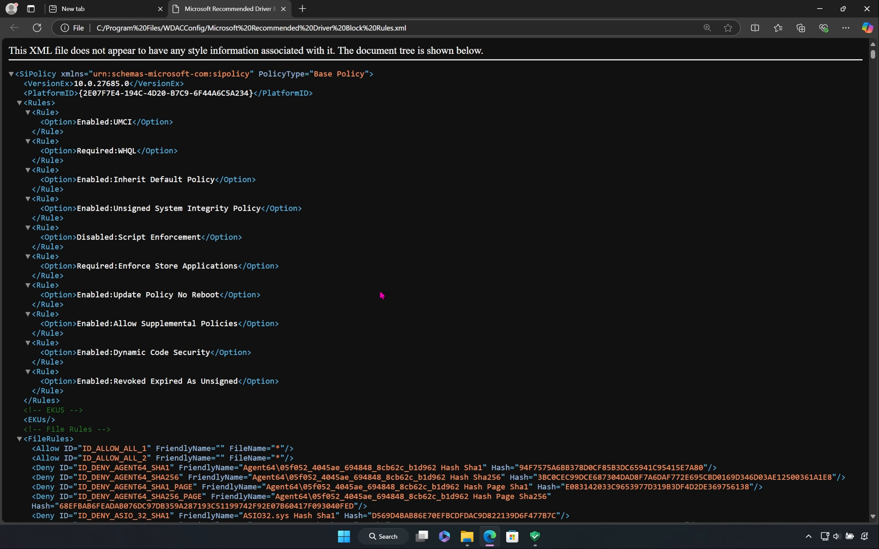
# Step: Apply the Supplemental policy template in AppControl Manager, and check the policy's rules in the reloaded XML file in Edge
pyautogui.click(535, 536)
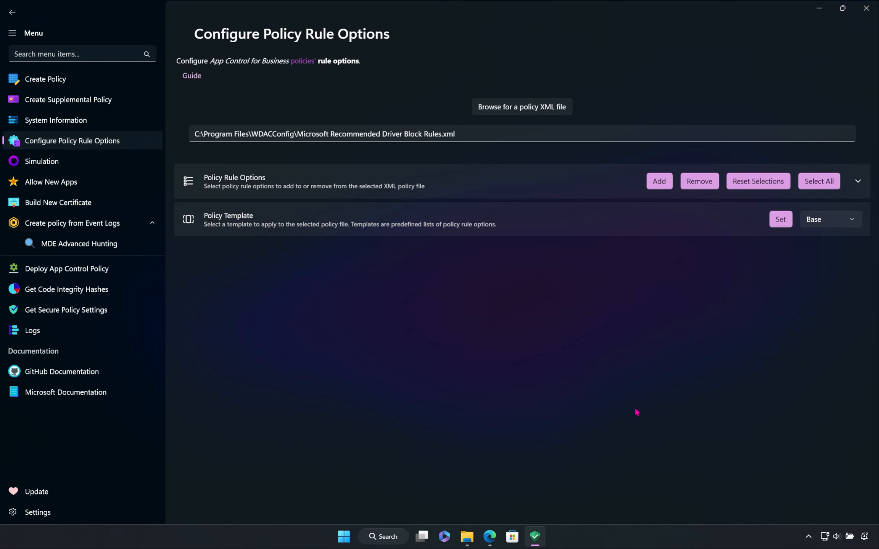
pyautogui.click(828, 225)
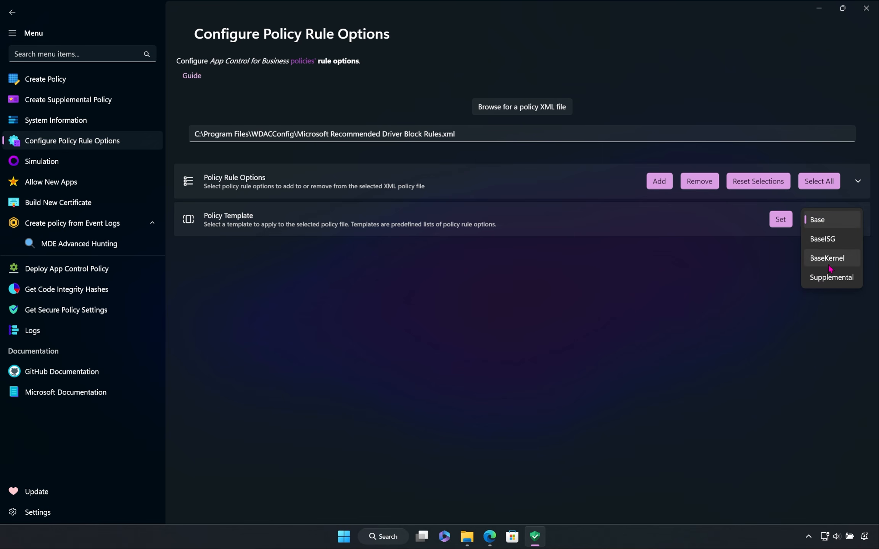
pyautogui.click(831, 278)
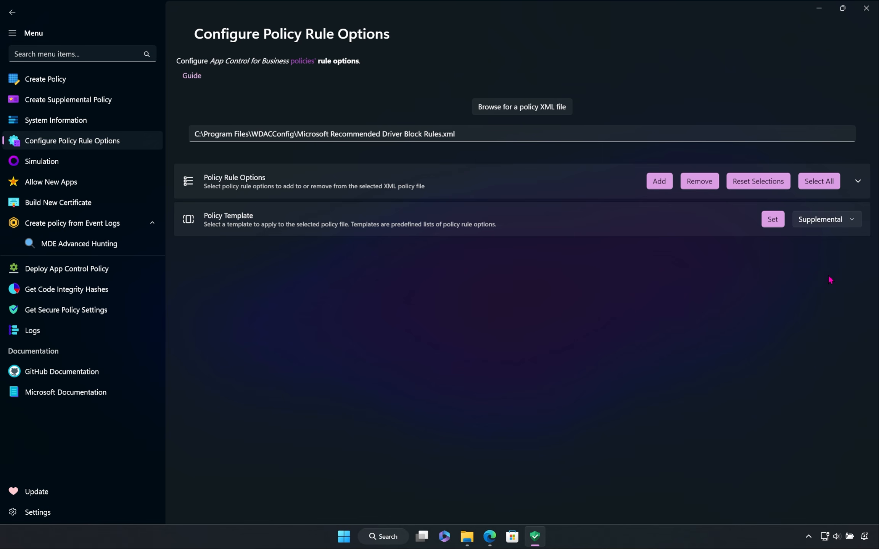
pyautogui.click(774, 221)
pyautogui.click(496, 537)
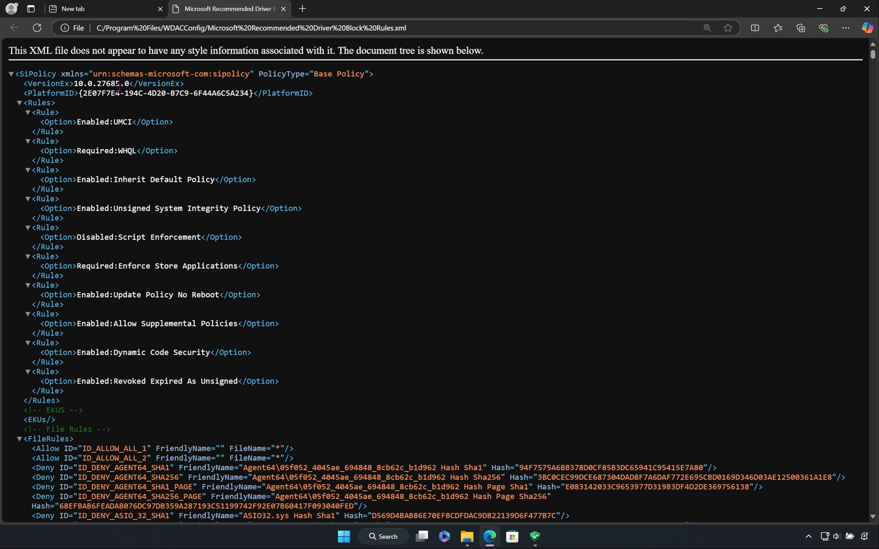
pyautogui.click(38, 29)
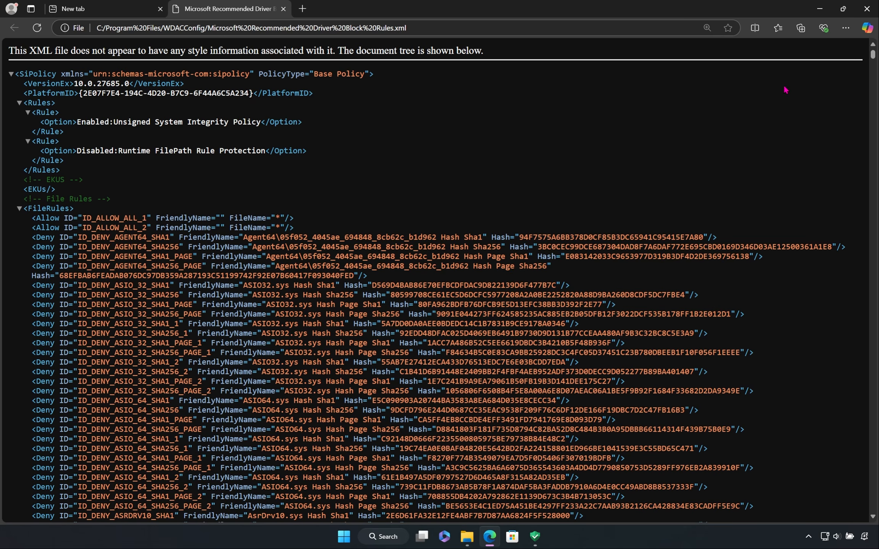
pyautogui.click(819, 9)
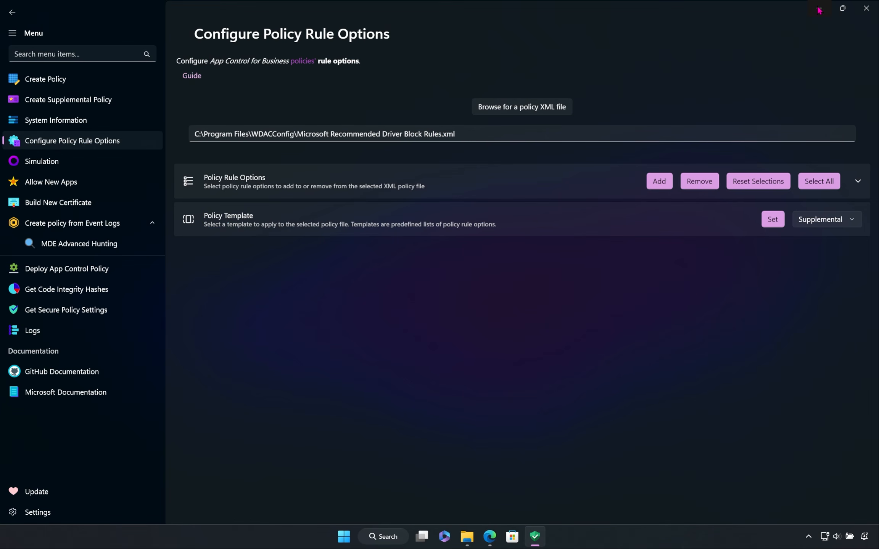
# Step: On the Simulation page, view the additional options and set Scalability to 20 parallel tasks
pyautogui.click(85, 167)
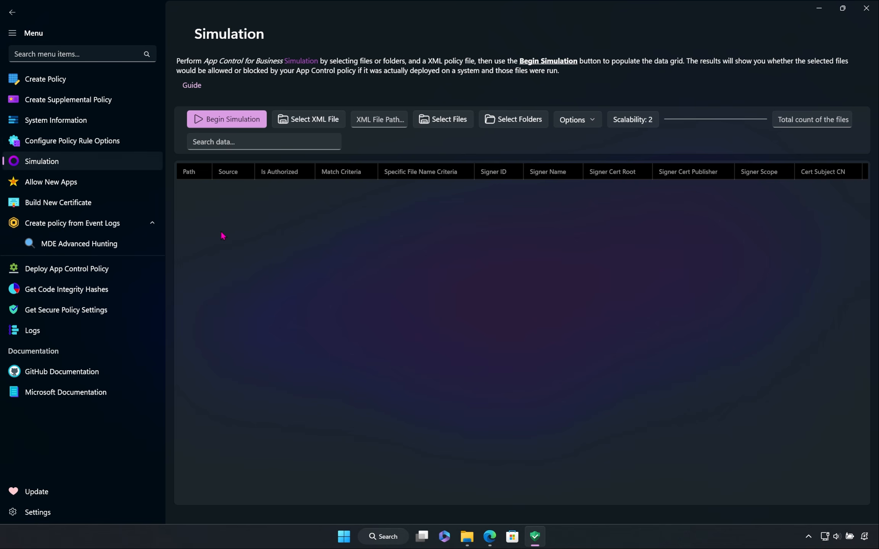
pyautogui.click(572, 122)
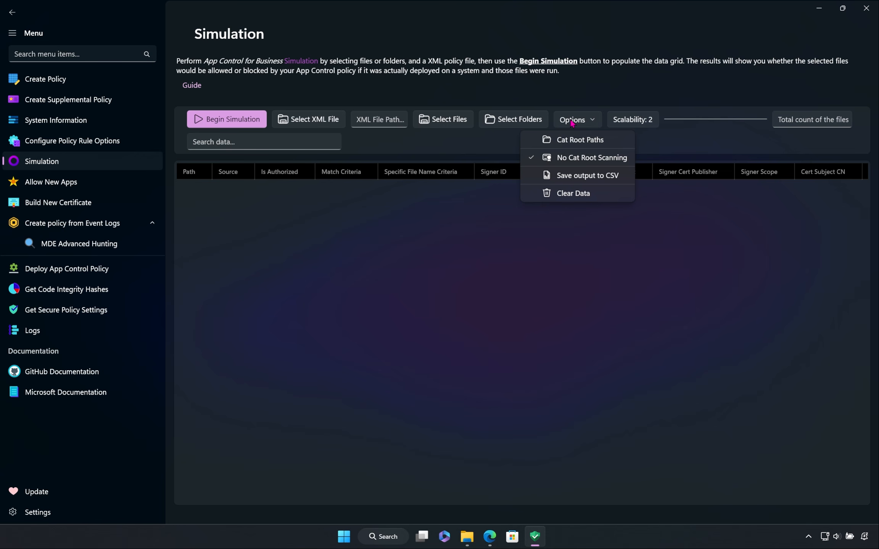
pyautogui.click(597, 99)
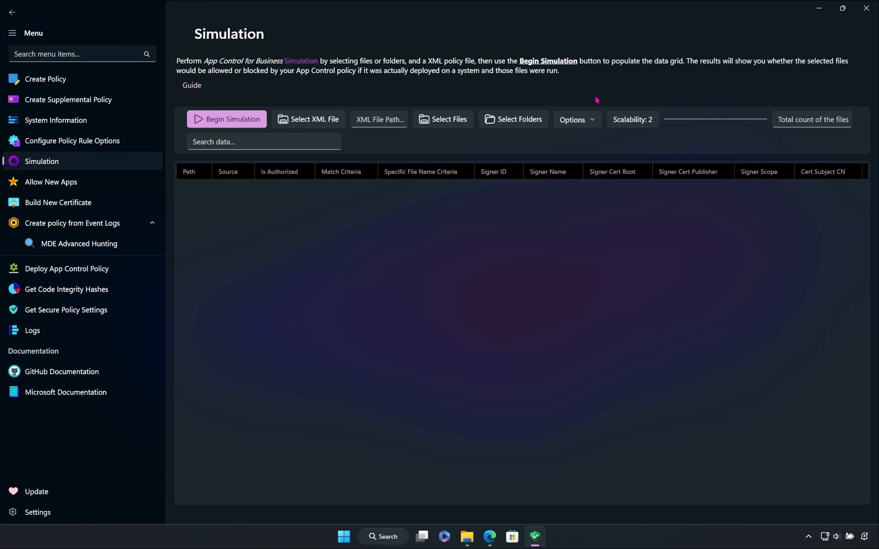
pyautogui.click(620, 121)
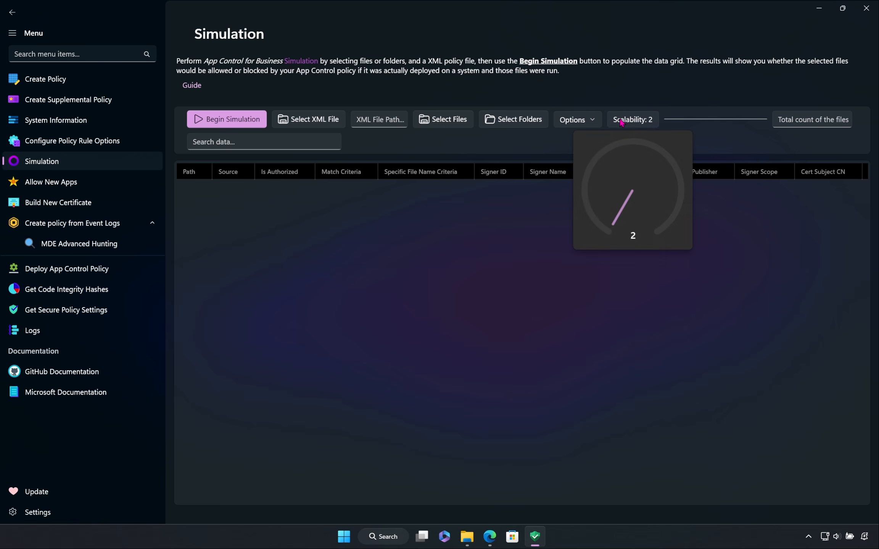
pyautogui.moveTo(615, 231); pyautogui.dragTo(574, 178)
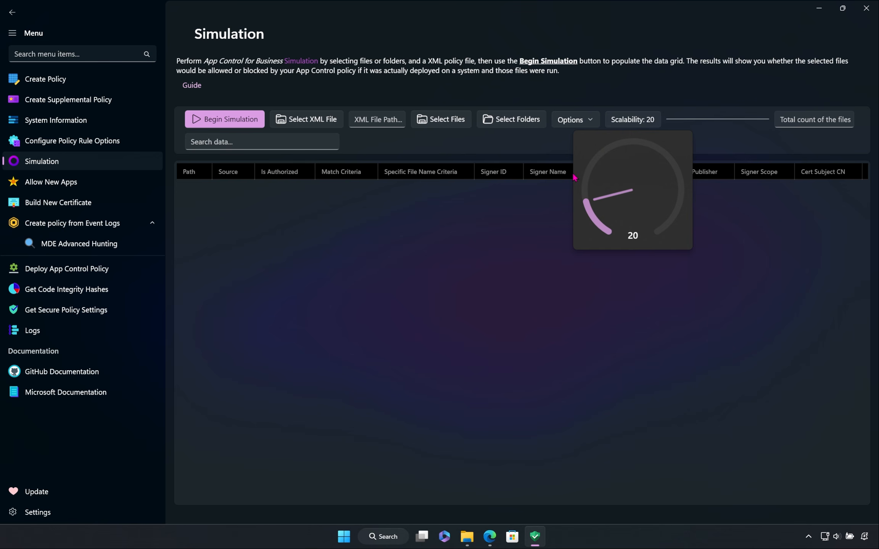
pyautogui.click(555, 156)
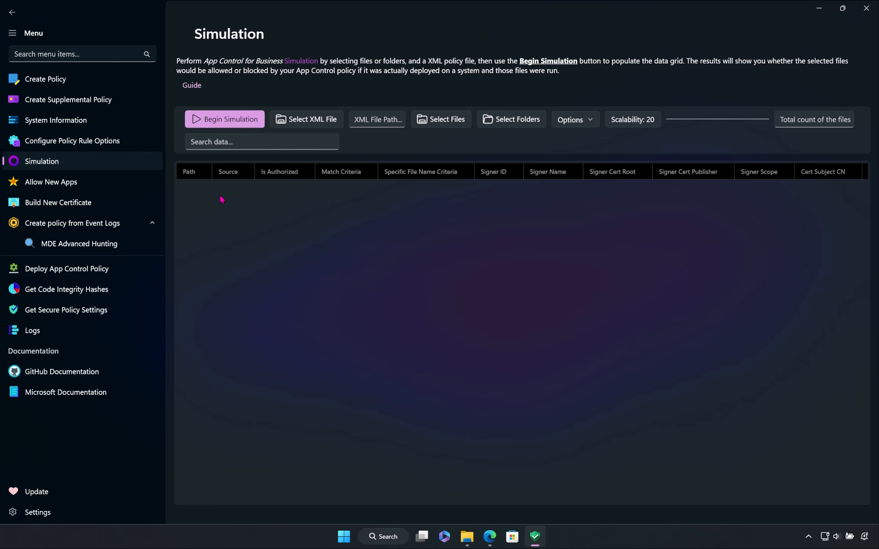
# Step: View the Allow New Apps page and the Build New Certificate page
pyautogui.click(95, 186)
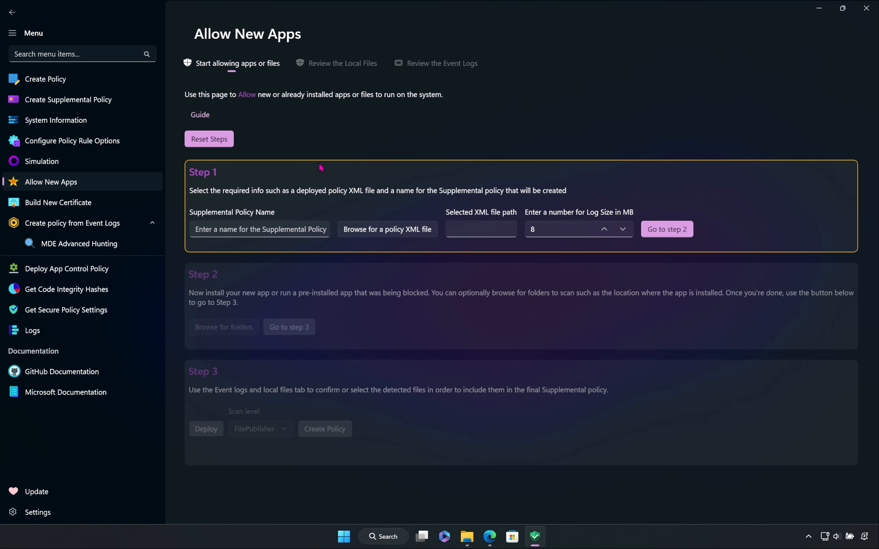
pyautogui.click(122, 207)
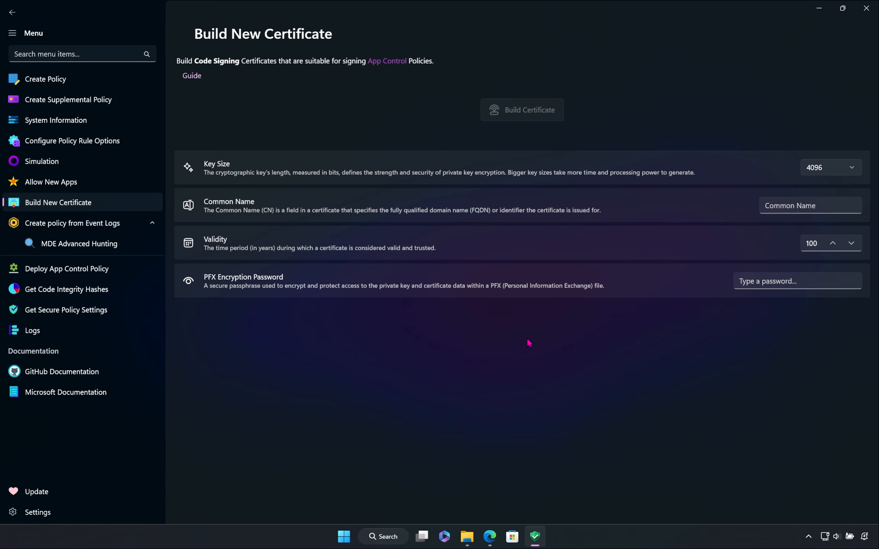
# Step: Set the new certificate's common name to "App Control Signing" and its validity to 300 years
pyautogui.click(793, 201)
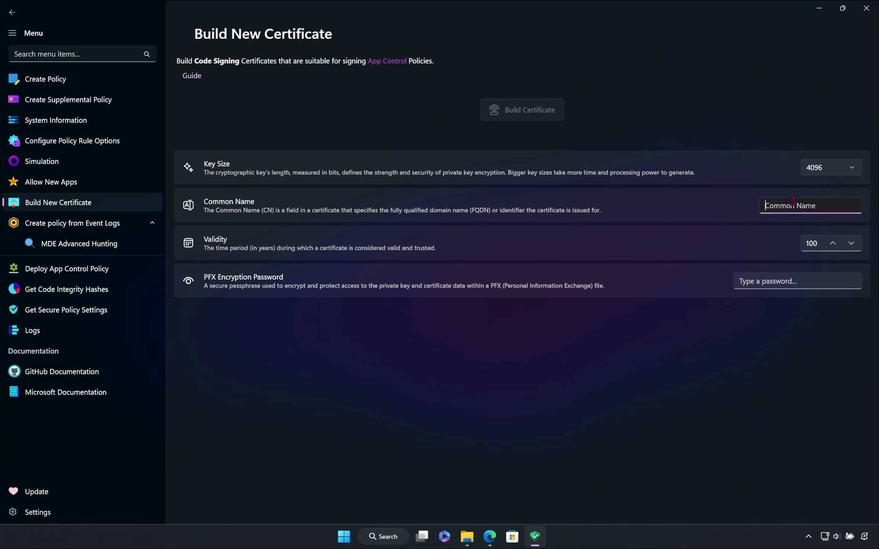
pyautogui.write('App Control Signing')
pyautogui.click(833, 243)
pyautogui.click(833, 243)
pyautogui.click(833, 243)
pyautogui.click(833, 242)
pyautogui.click(833, 242)
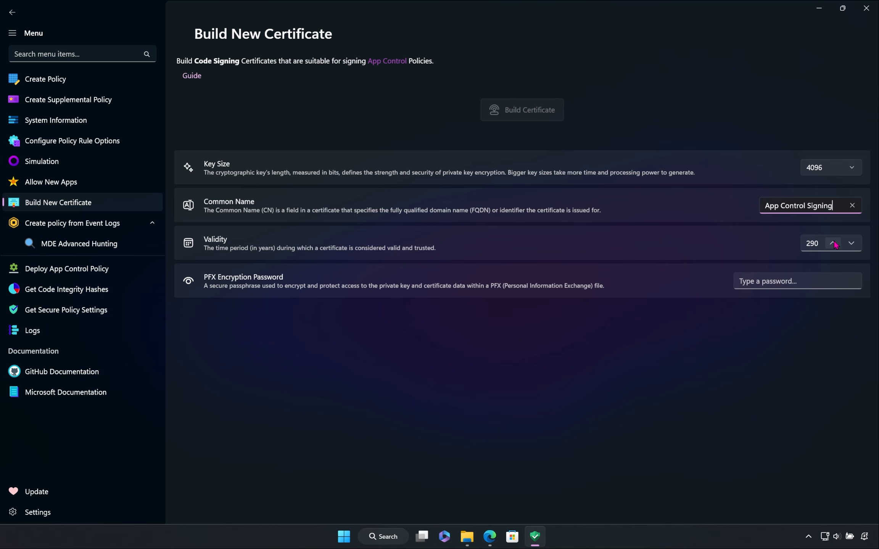
pyautogui.click(833, 243)
# Step: Enter the PFX encryption password, start building the certificate, and bring up the Windows Security prompt for its cryptographic key
pyautogui.click(841, 276)
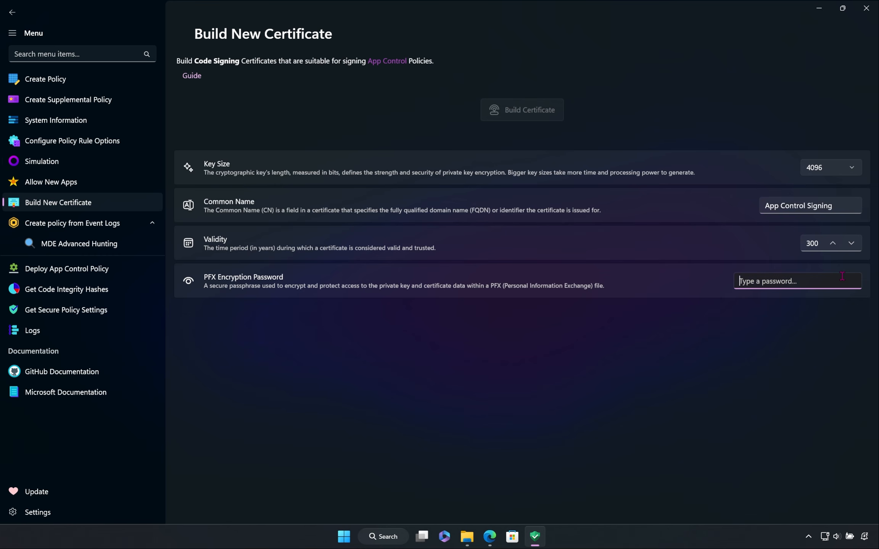
pyautogui.write('#####')
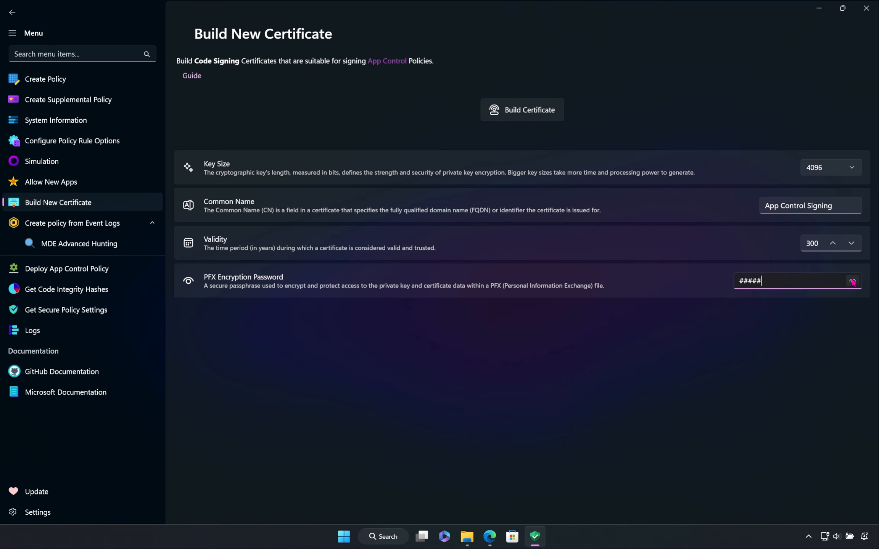
pyautogui.click(852, 282)
pyautogui.click(852, 282)
pyautogui.click(503, 111)
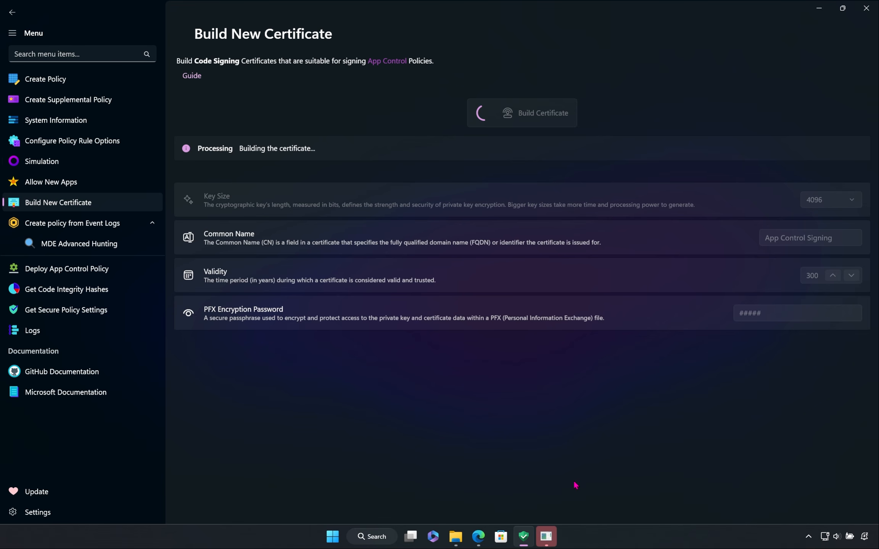
pyautogui.click(547, 545)
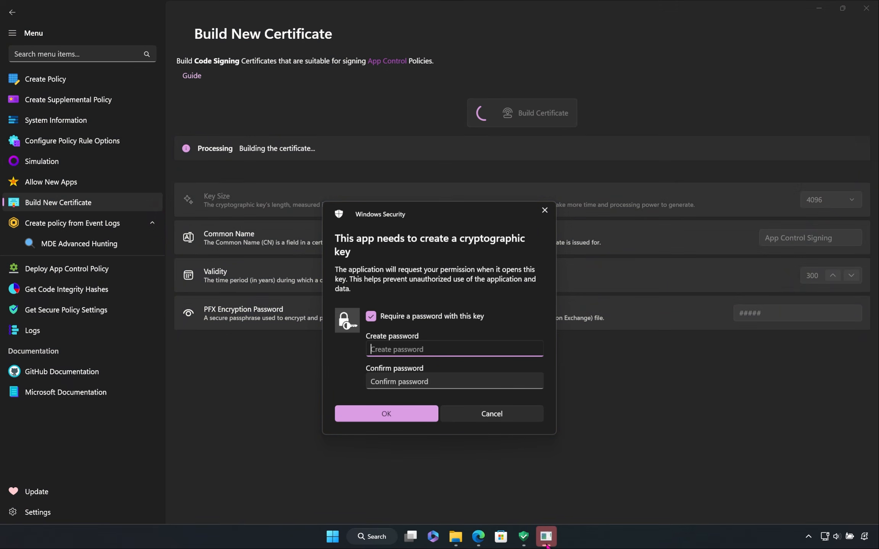
# Step: Enter and confirm a password for the cryptographic key in the Windows Security prompt
pyautogui.moveTo(467, 211); pyautogui.dragTo(569, 251)
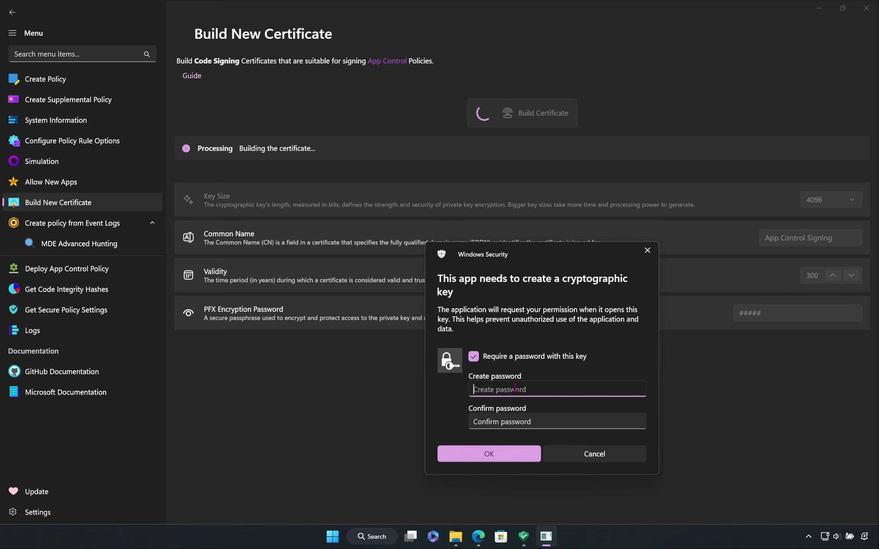
pyautogui.write('*****')
pyautogui.click(539, 417)
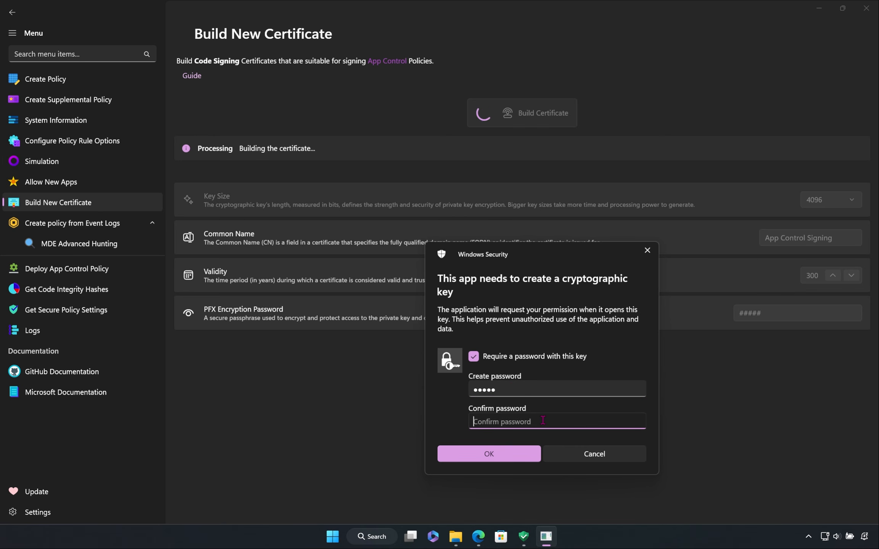
pyautogui.write('*****')
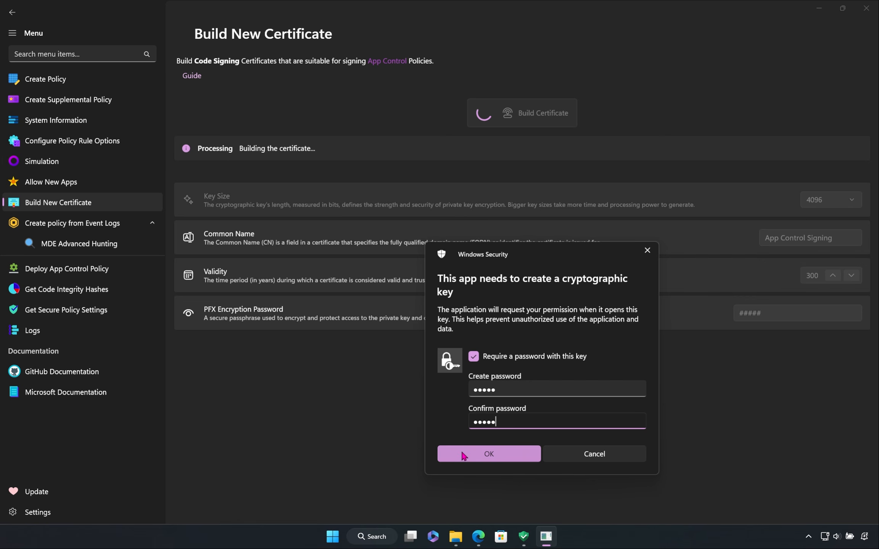
pyautogui.click(483, 457)
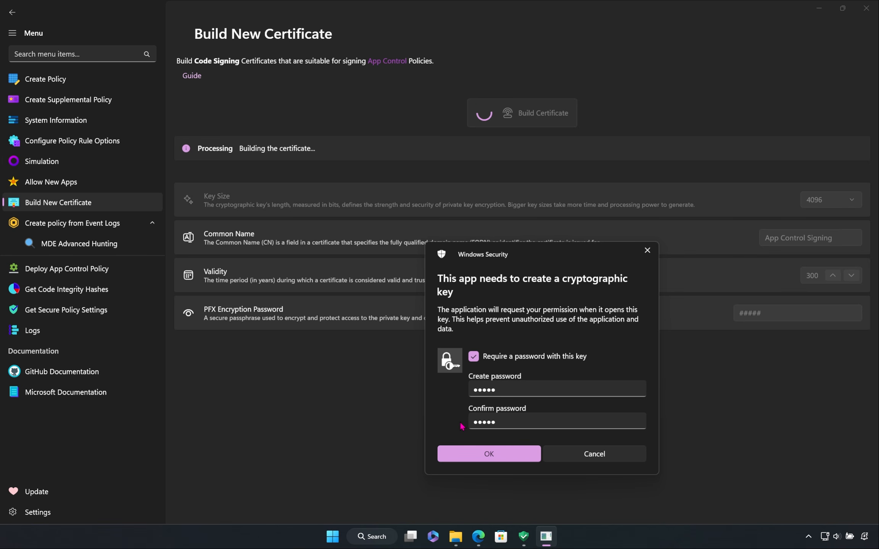
# Step: Turn off the password requirement for the cryptographic key, approve its creation, and copy the built certificate's thumbprint
pyautogui.click(494, 357)
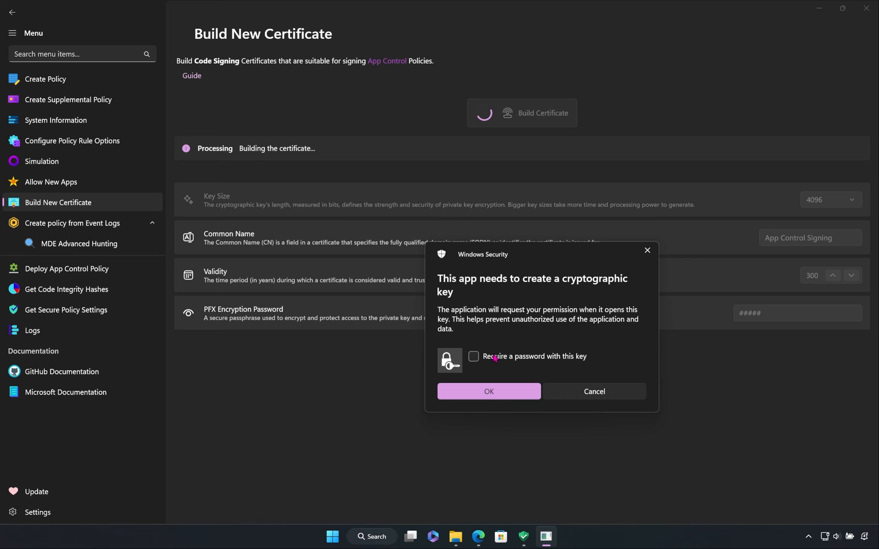
pyautogui.click(488, 394)
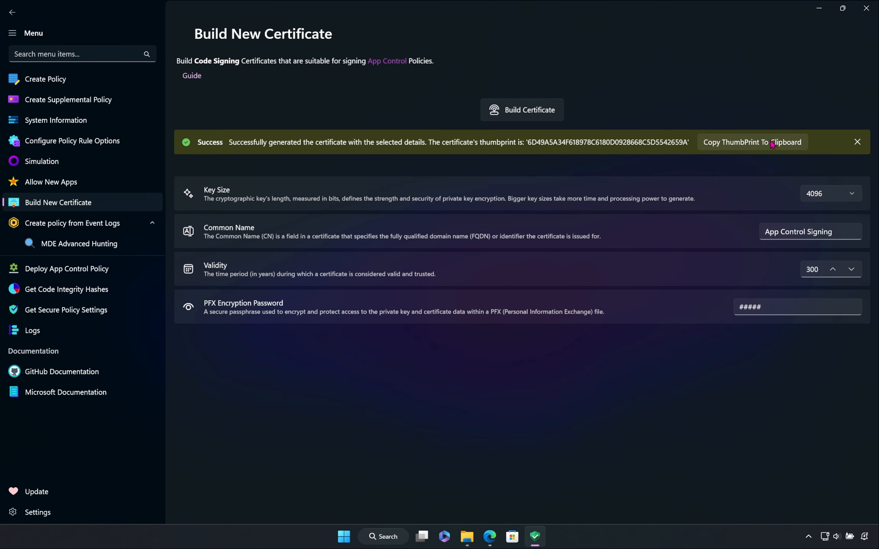
pyautogui.click(771, 144)
# Step: Read the Build New Certificate guide in Edge, including its configuration details, and return to AppControl Manager
pyautogui.click(190, 77)
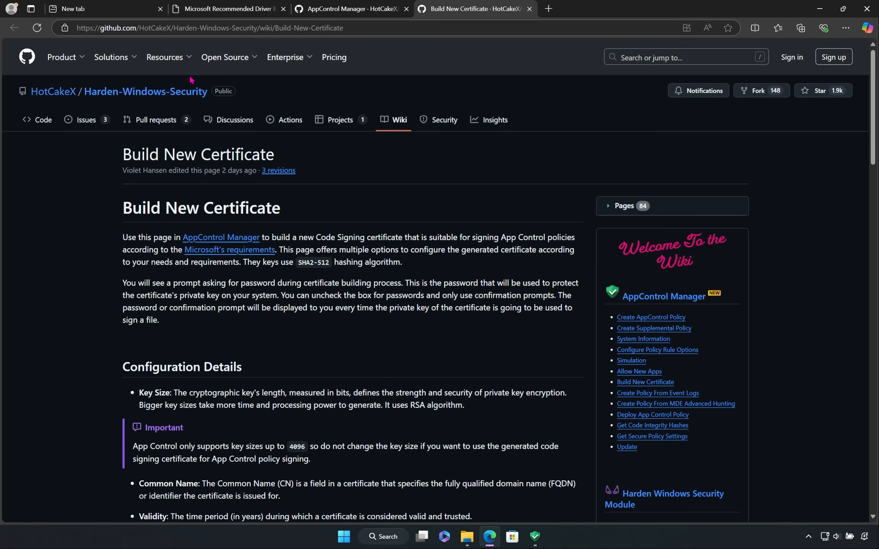
pyautogui.scroll(-3, 156, 121)
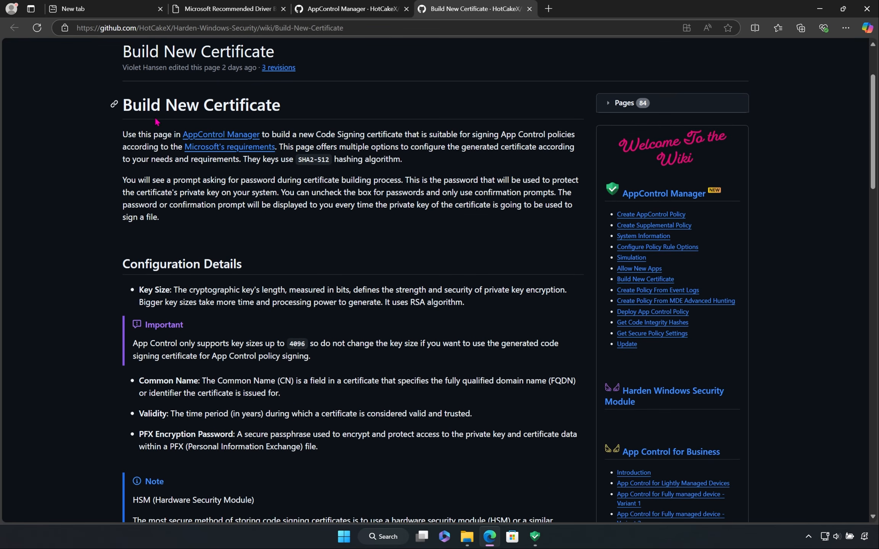
pyautogui.scroll(-3, 78, 196)
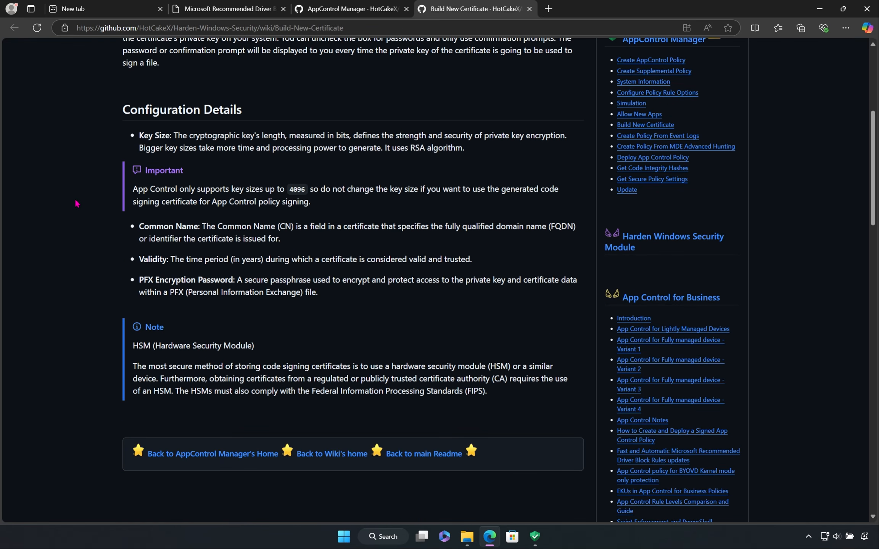
pyautogui.scroll(-4, 76, 204)
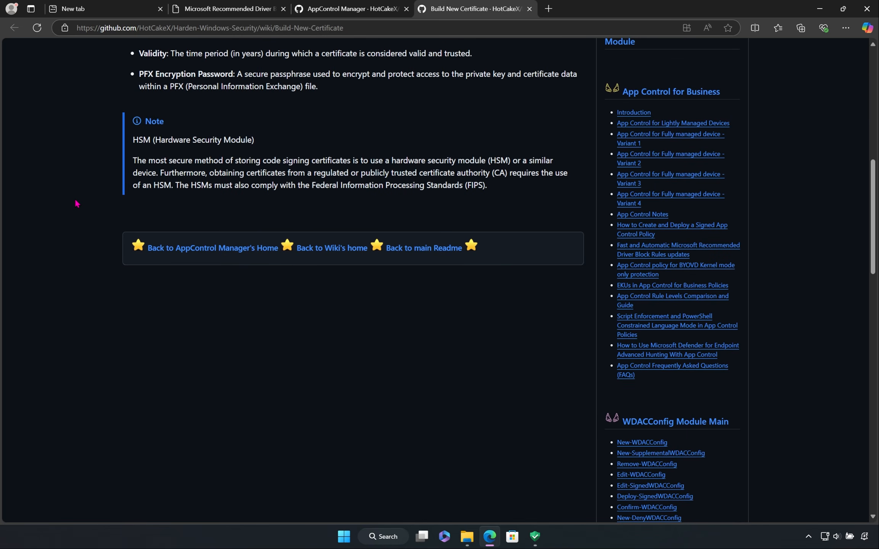
pyautogui.scroll(10, 76, 203)
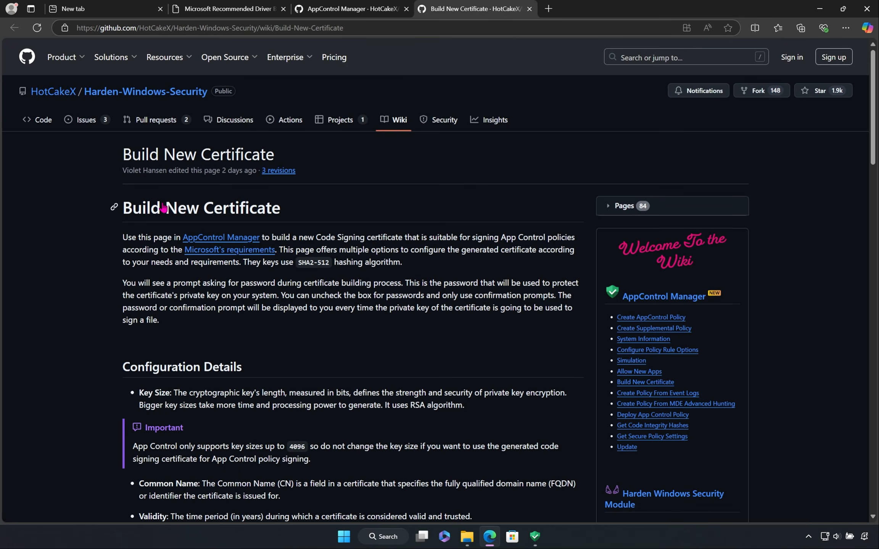
pyautogui.click(814, 6)
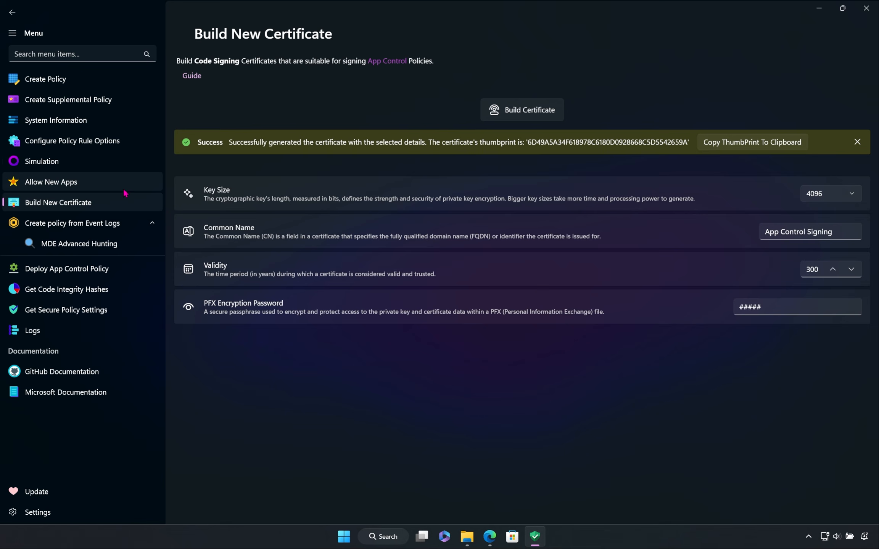
# Step: On the Create policy from Event Logs page, examine the Add To Policy, Base Policy File and Base GUID options and the EVTX file choices
pyautogui.click(76, 226)
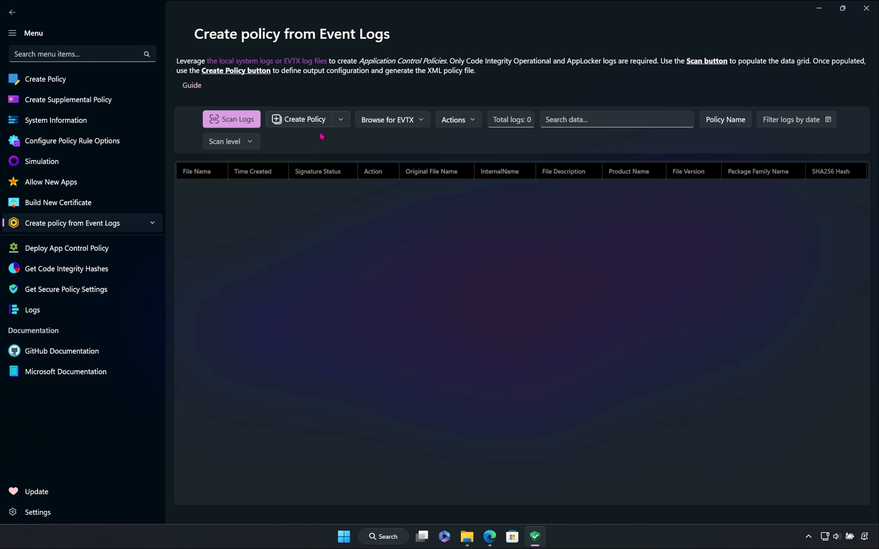
pyautogui.click(340, 120)
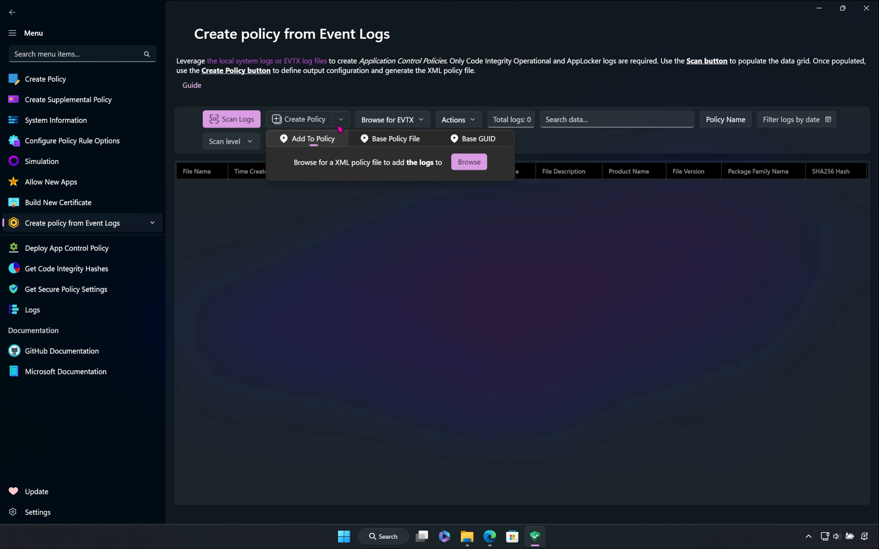
pyautogui.click(384, 139)
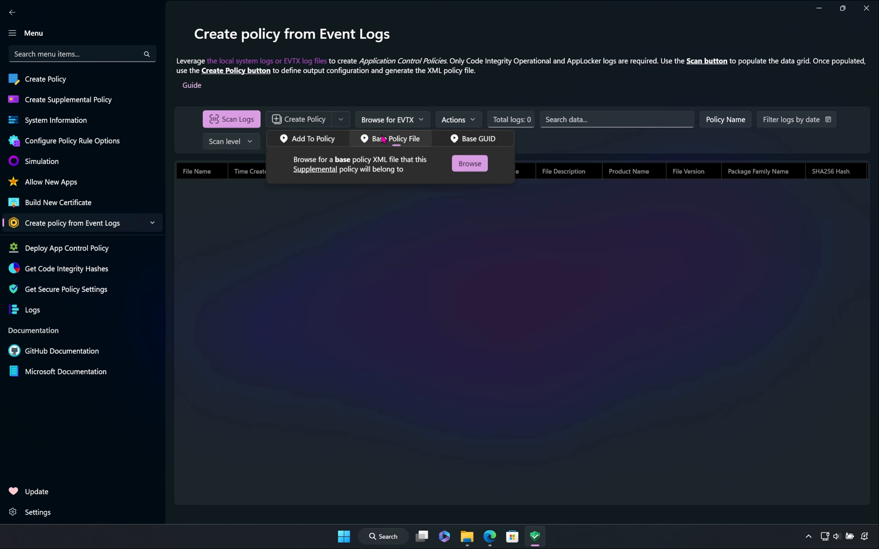
pyautogui.click(463, 145)
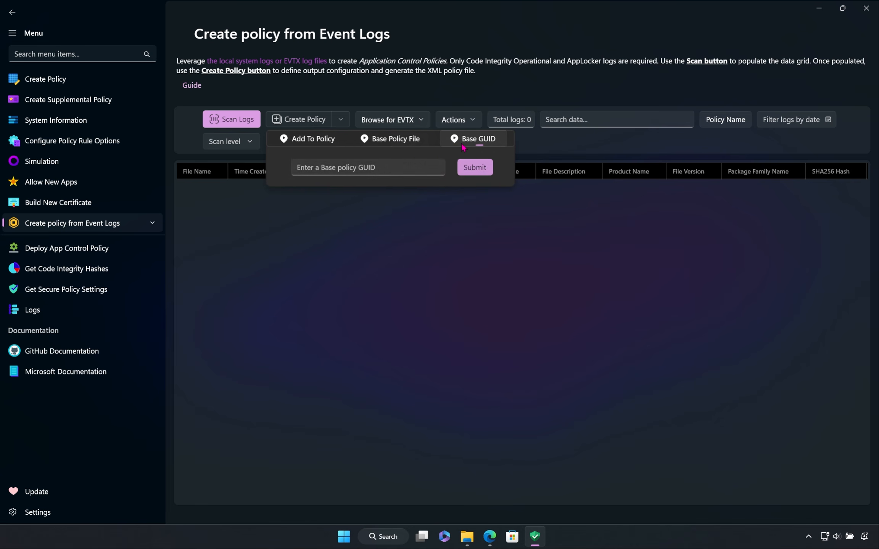
pyautogui.click(422, 143)
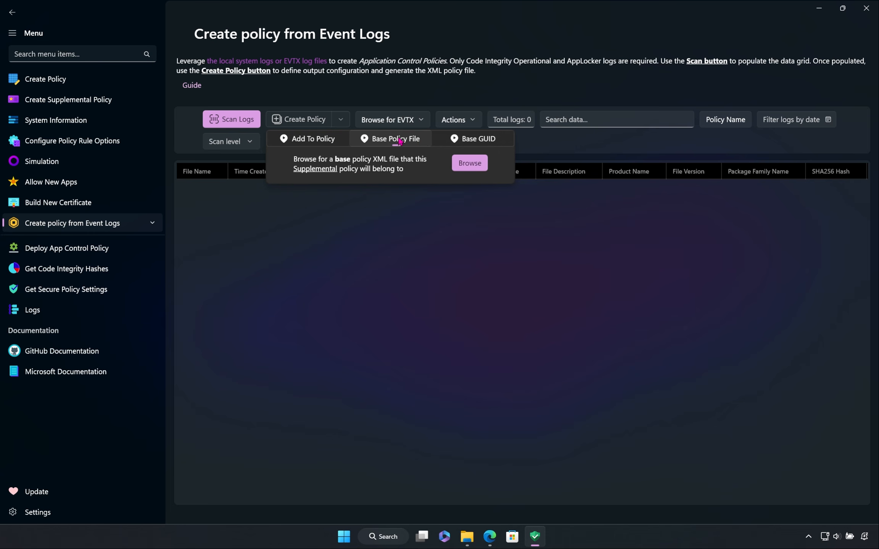
pyautogui.click(320, 142)
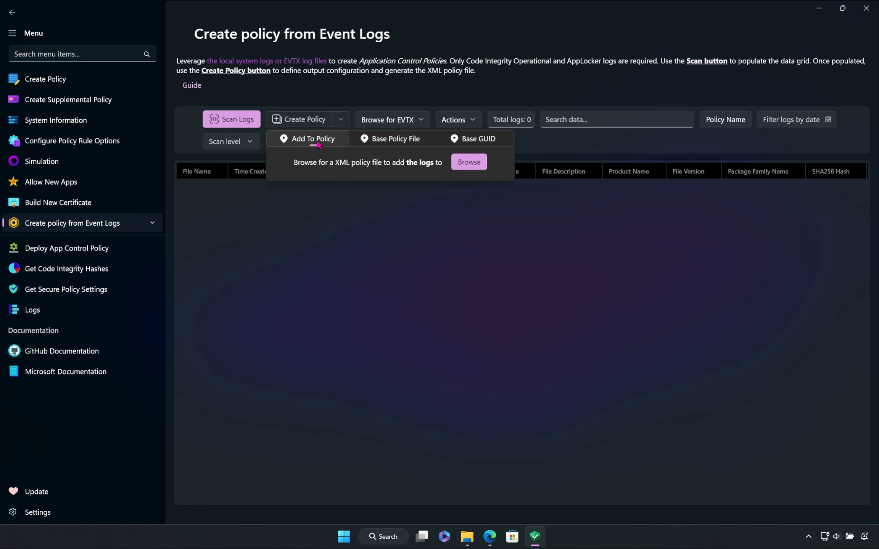
pyautogui.click(389, 141)
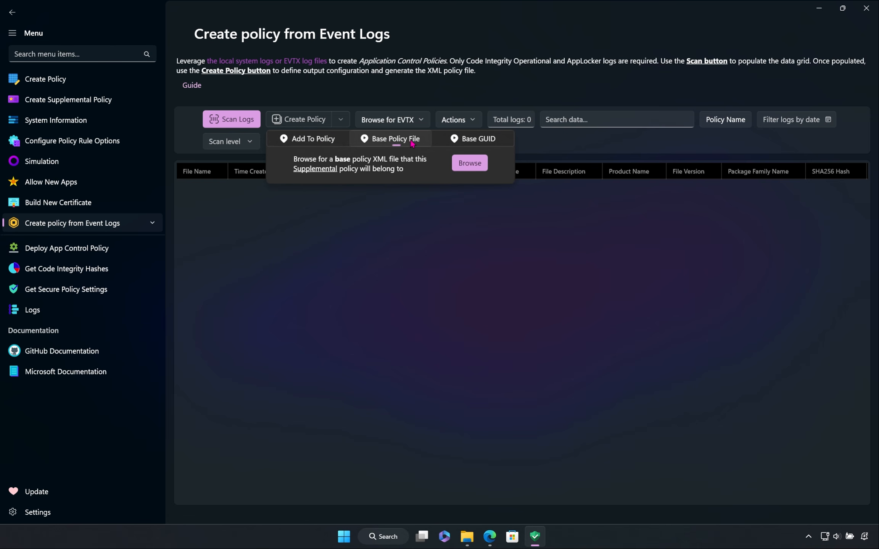
pyautogui.click(447, 145)
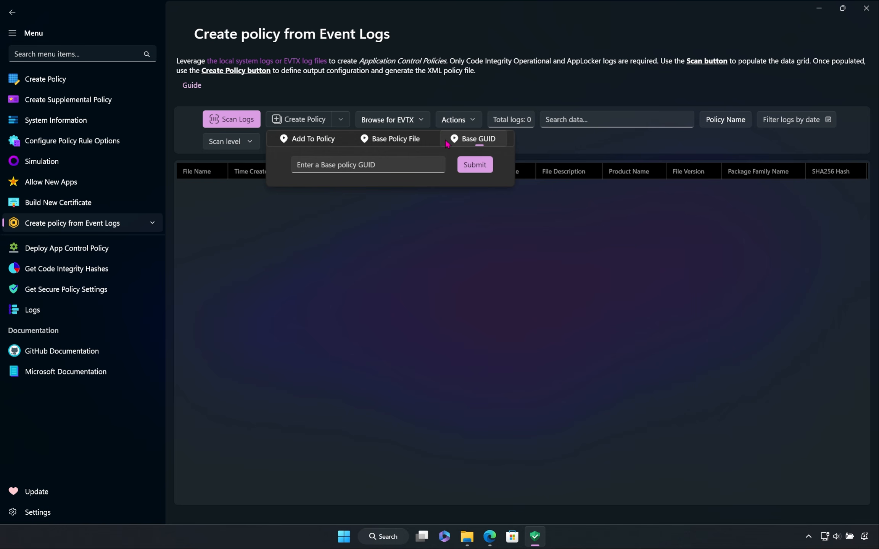
pyautogui.click(416, 141)
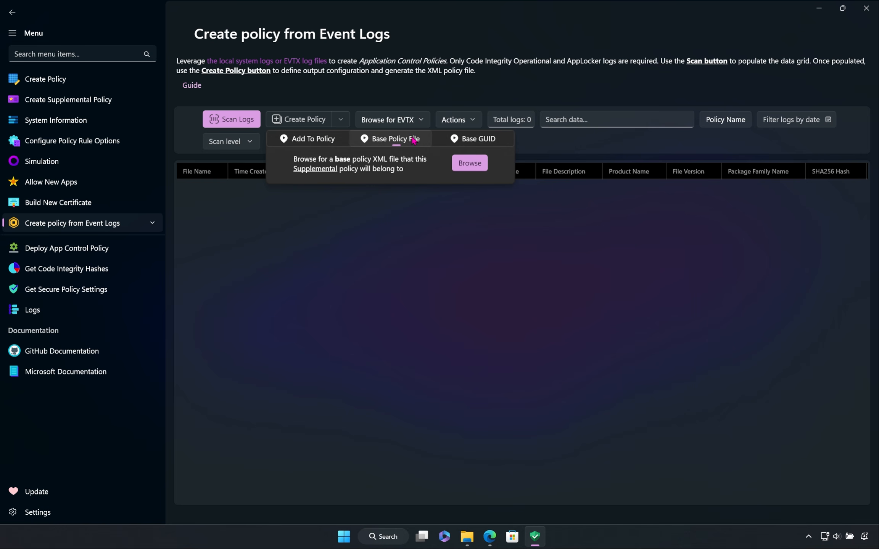
pyautogui.click(341, 141)
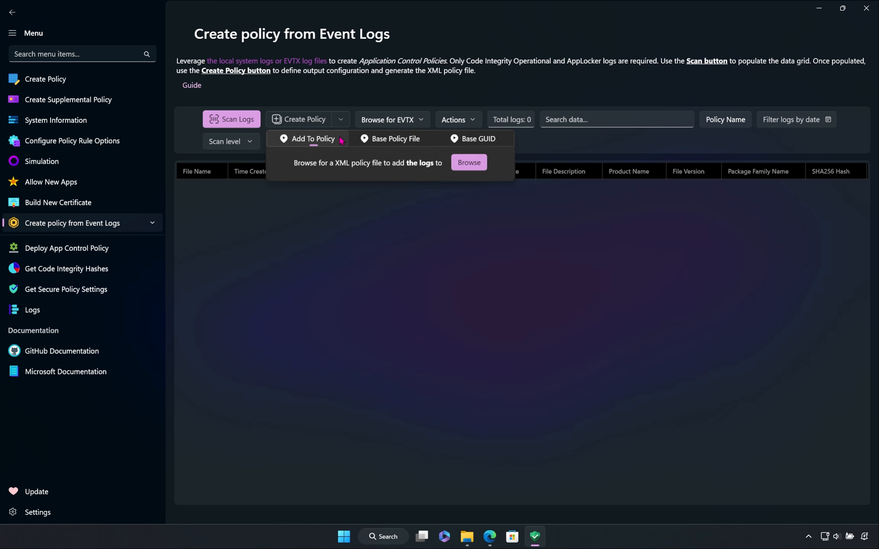
pyautogui.click(336, 109)
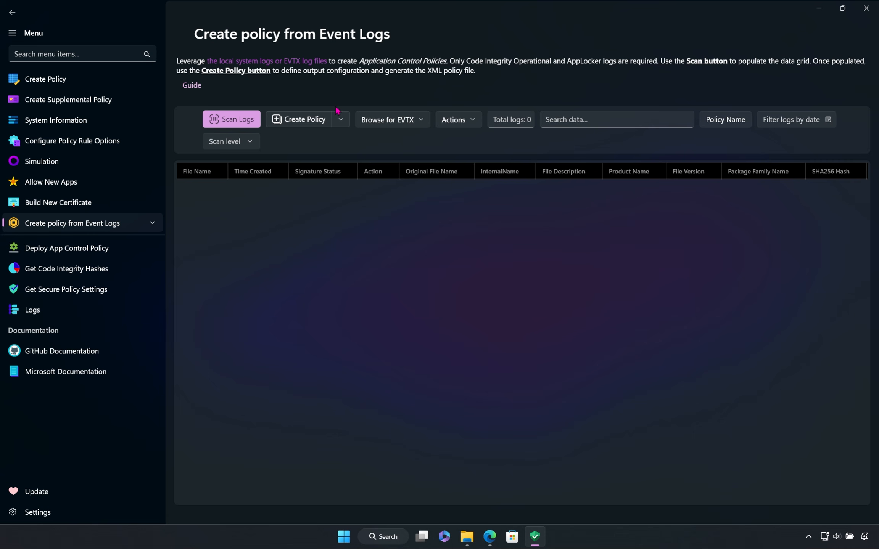
pyautogui.click(364, 122)
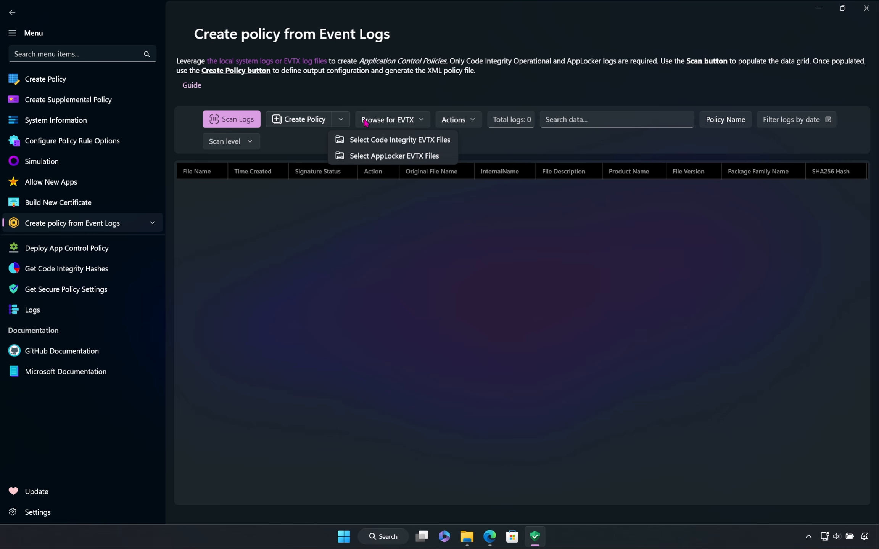
pyautogui.click(365, 122)
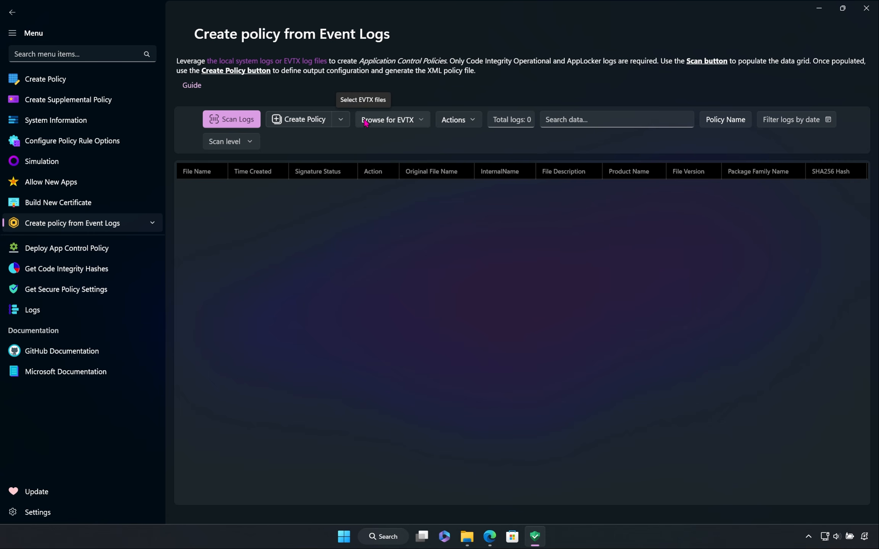
# Step: Enable Deploy Policy After Creation for the event log policy, and open its optional policy name entry
pyautogui.click(457, 127)
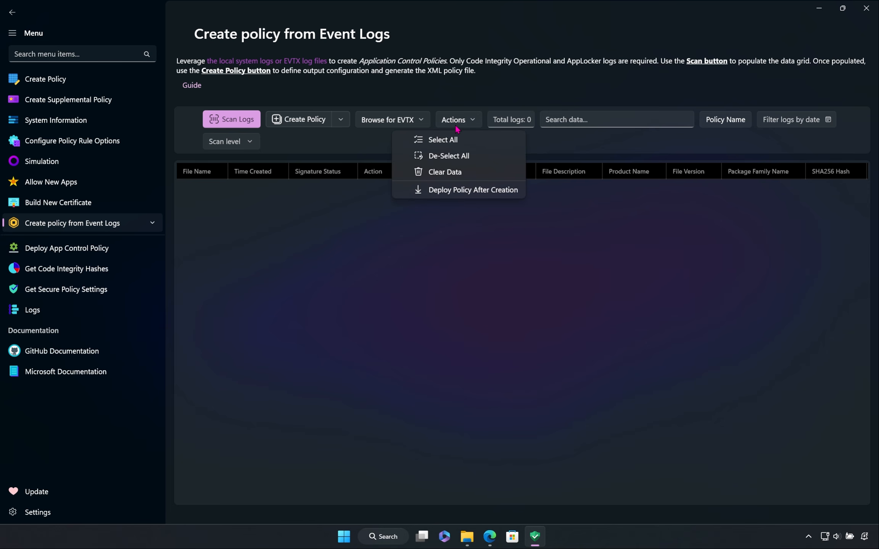
pyautogui.click(474, 193)
pyautogui.click(475, 124)
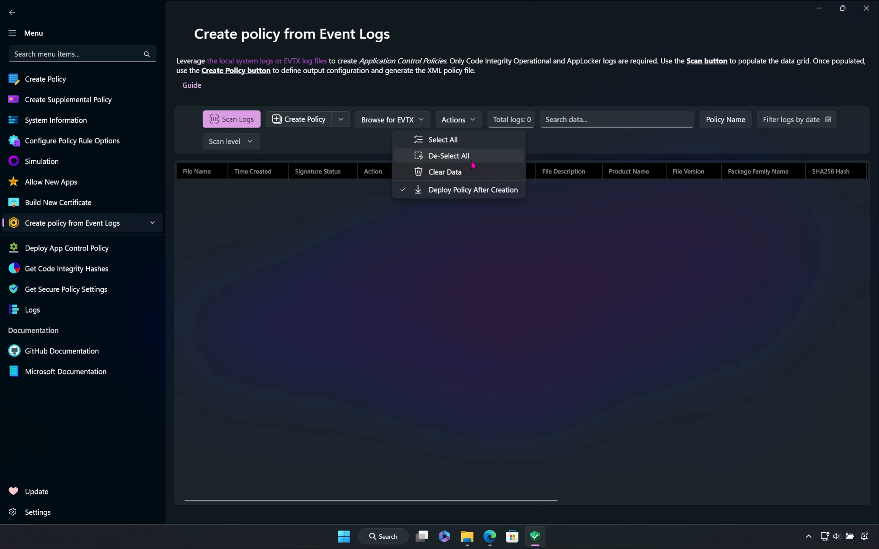
pyautogui.click(546, 148)
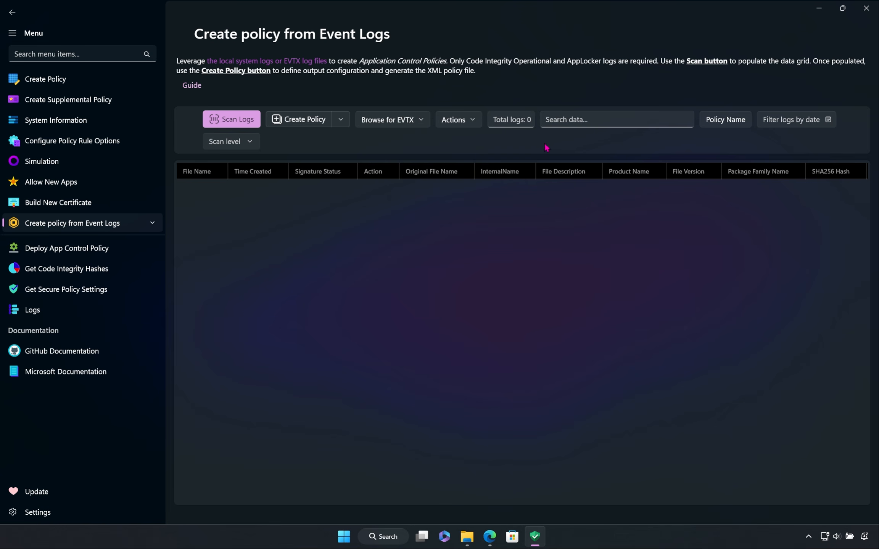
pyautogui.click(724, 126)
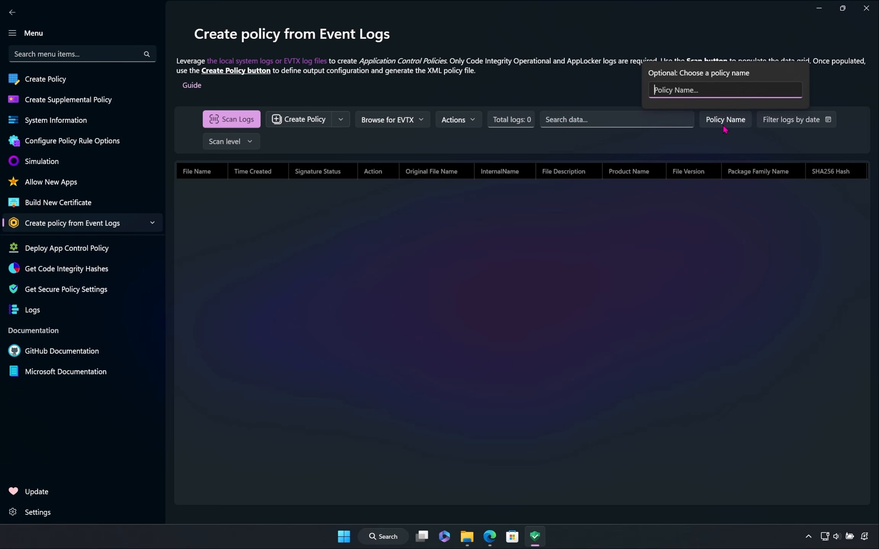
# Step: Examine the Filter logs by date calendar, browsing its days, months and years, without choosing a date
pyautogui.click(725, 129)
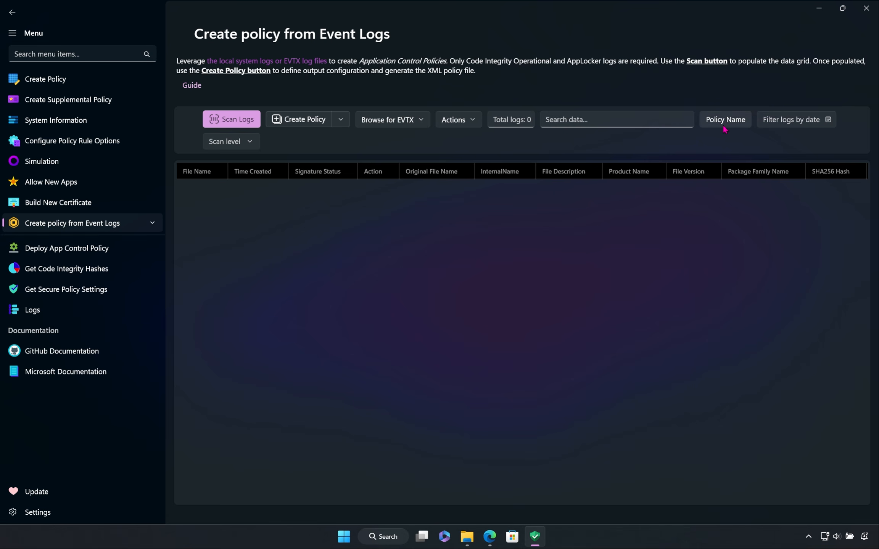
pyautogui.click(785, 126)
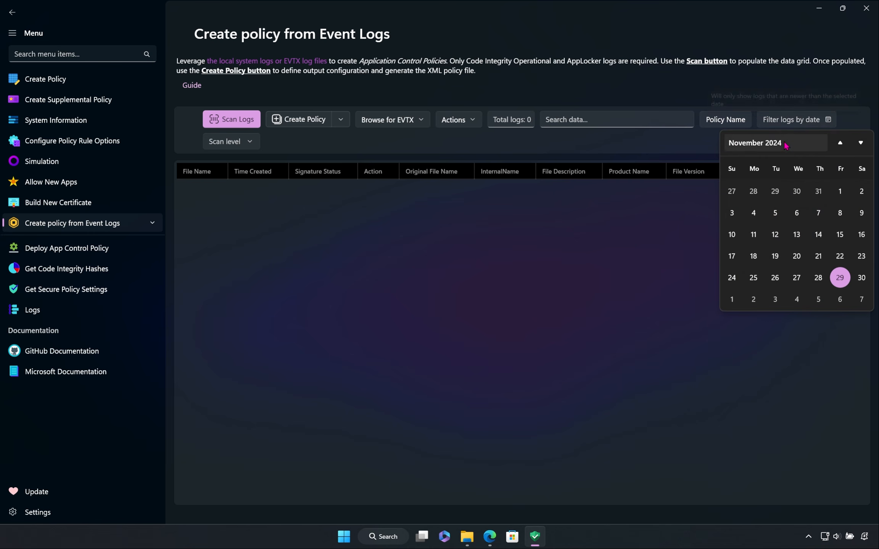
pyautogui.scroll(-1, 815, 239)
pyautogui.scroll(-3, 815, 239)
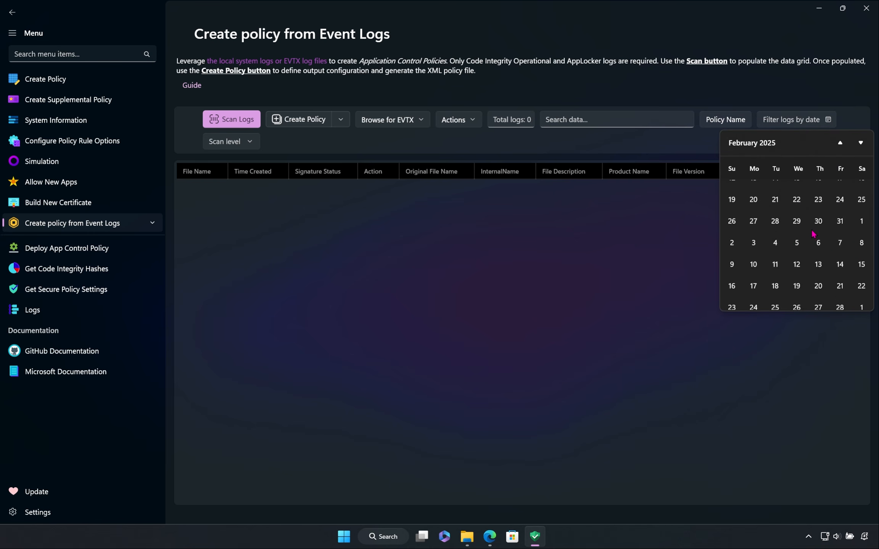
pyautogui.scroll(3, 813, 229)
pyautogui.scroll(-10, 811, 219)
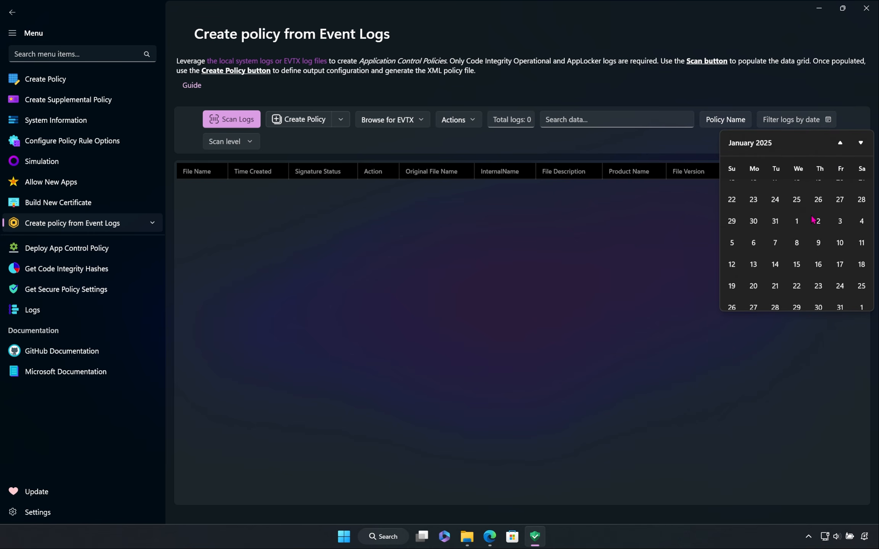
pyautogui.click(758, 148)
pyautogui.scroll(-20, 779, 198)
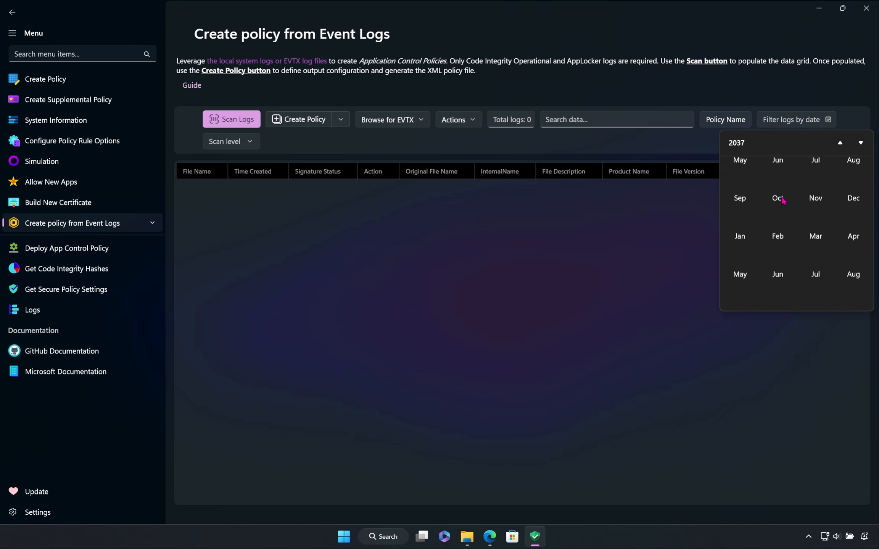
pyautogui.click(661, 214)
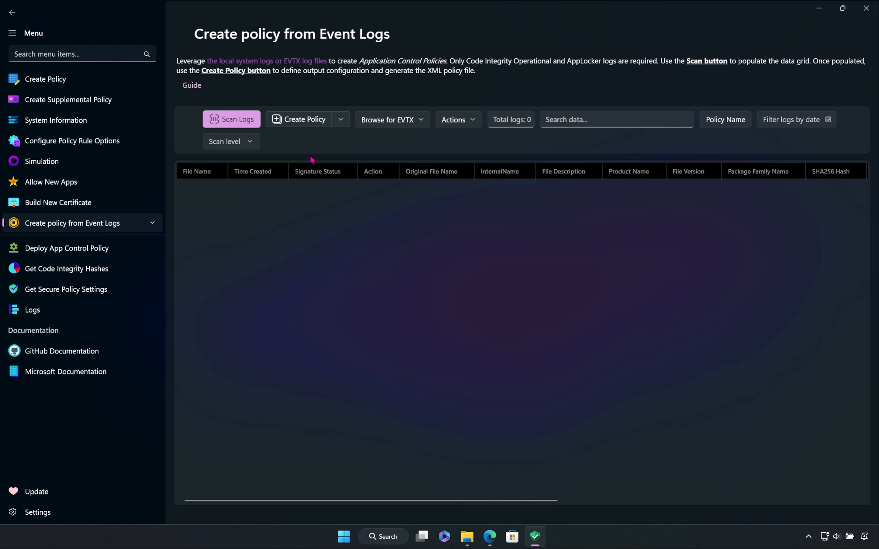
# Step: Set the event log scan level to Publisher, and open the MDE Advanced Hunting page
pyautogui.click(251, 148)
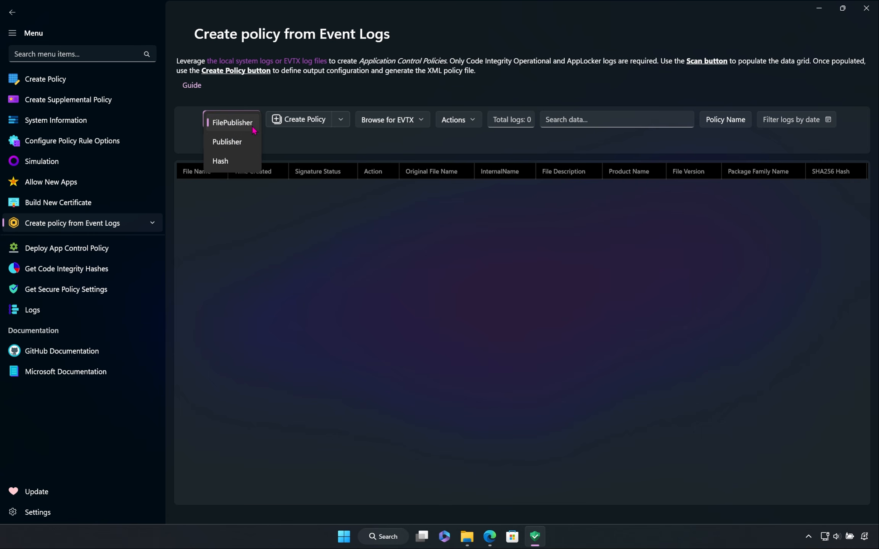
pyautogui.click(251, 162)
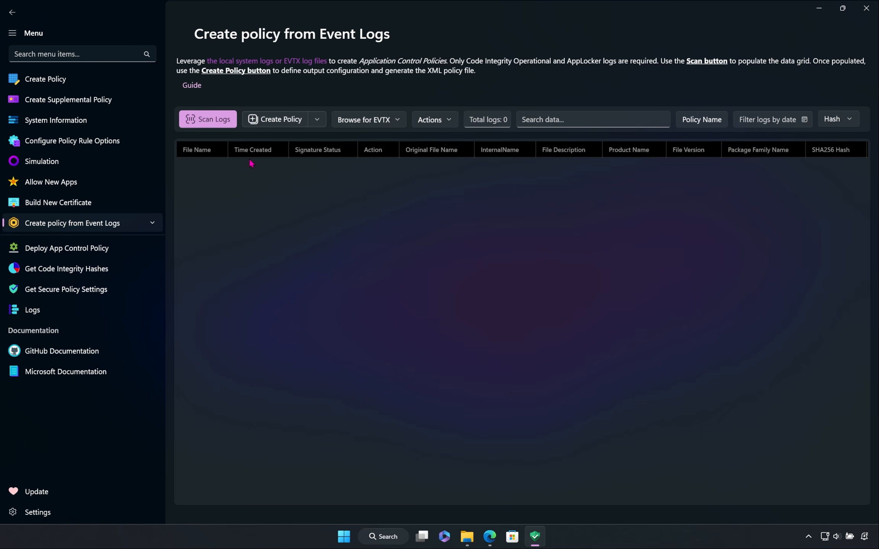
pyautogui.click(834, 124)
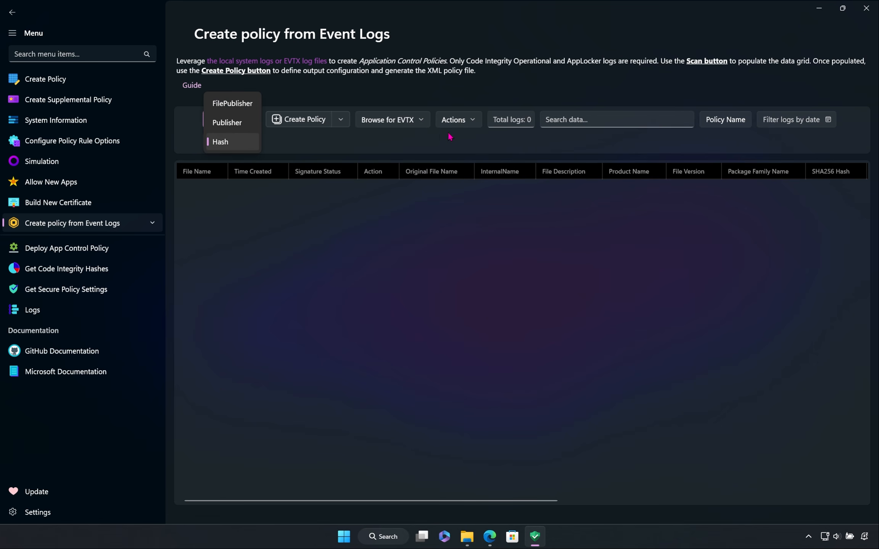
pyautogui.click(229, 122)
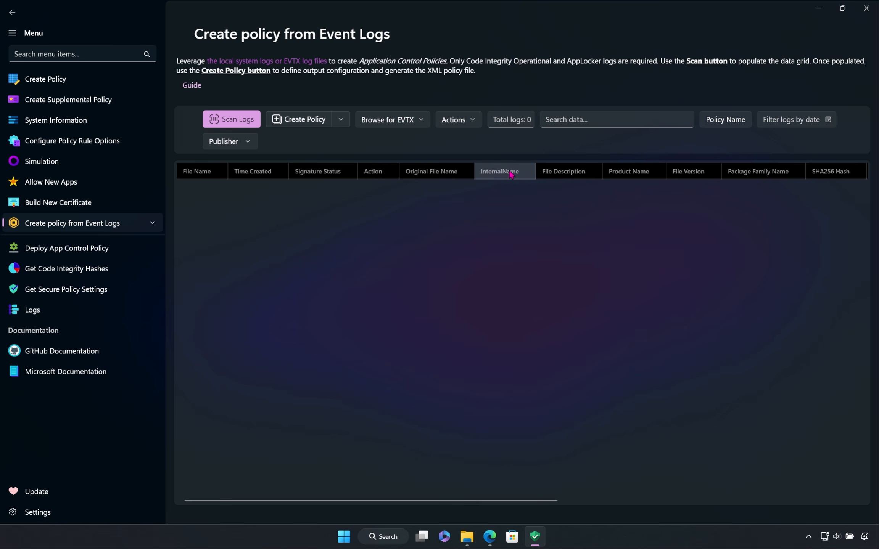
pyautogui.click(153, 222)
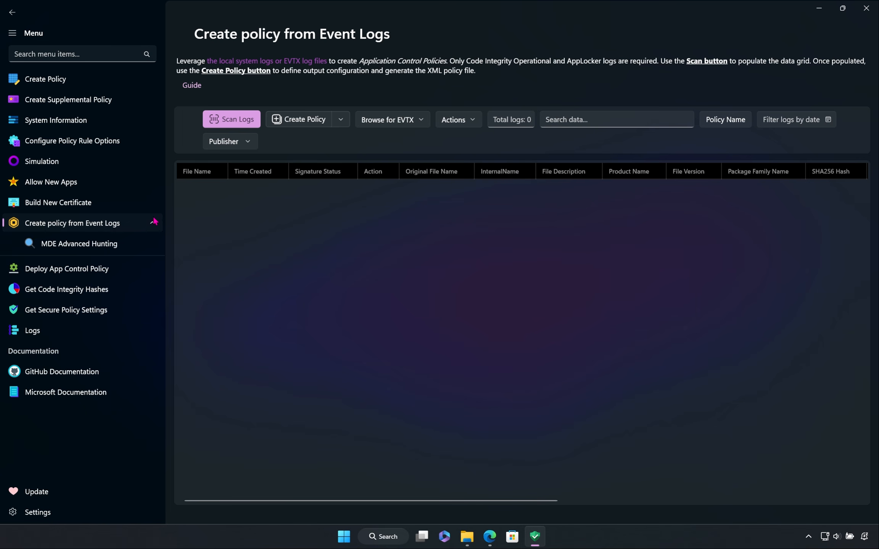
pyautogui.click(122, 243)
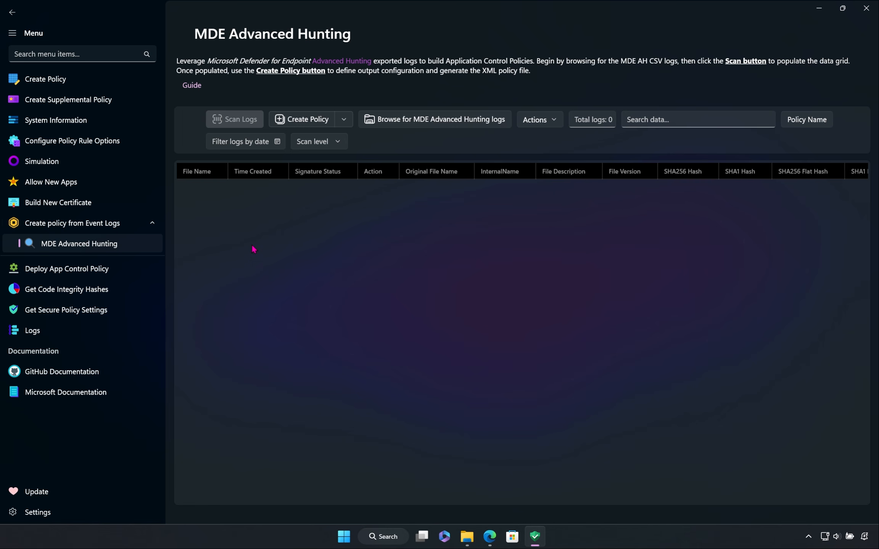
# Step: Deploy the Microsoft Recommended Driver Block Rules XML file as an unsigned App Control policy and dismiss the notification
pyautogui.click(136, 274)
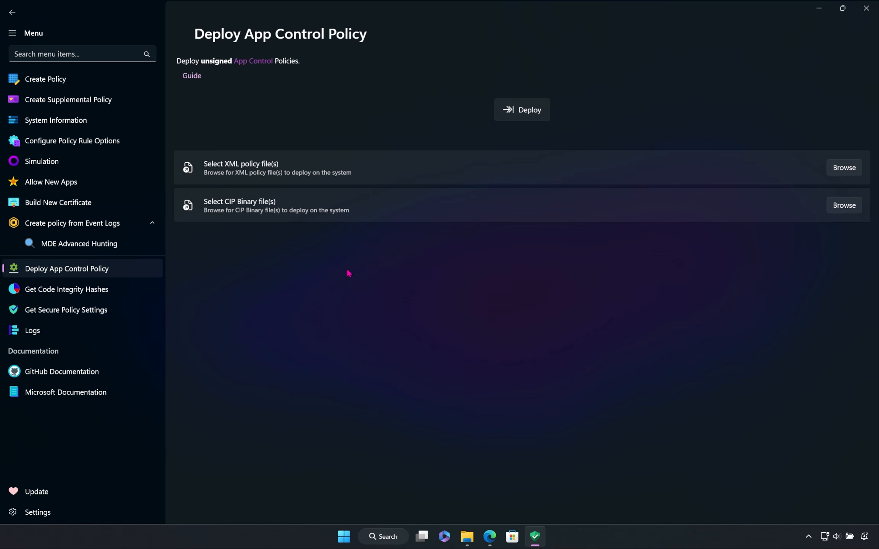
pyautogui.click(414, 178)
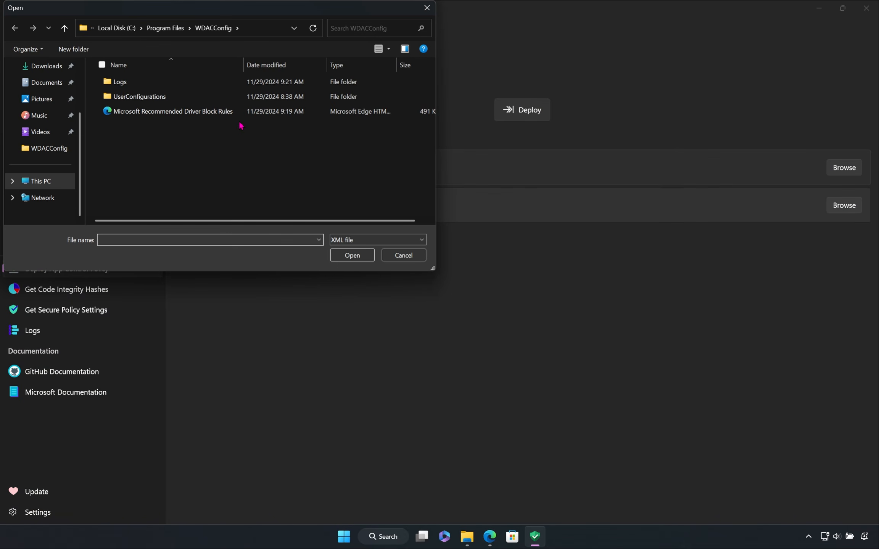
pyautogui.doubleClick(243, 118)
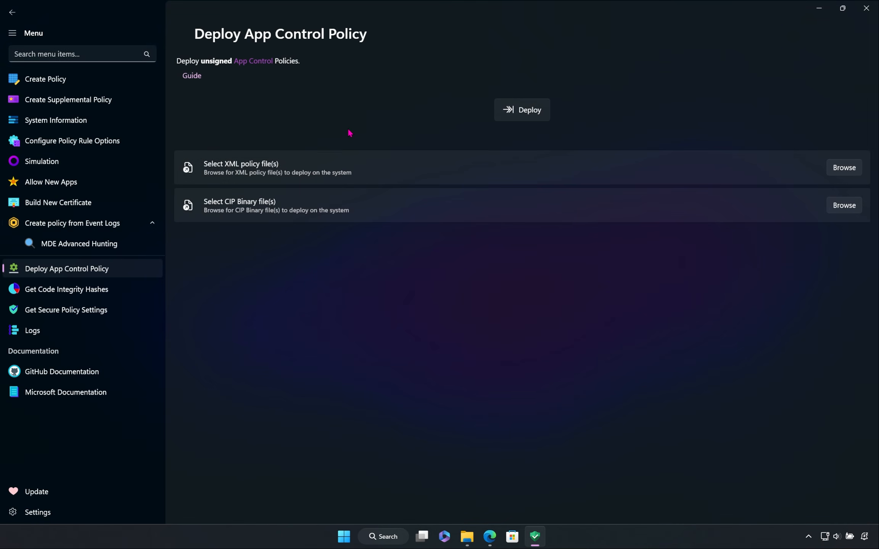
pyautogui.click(522, 119)
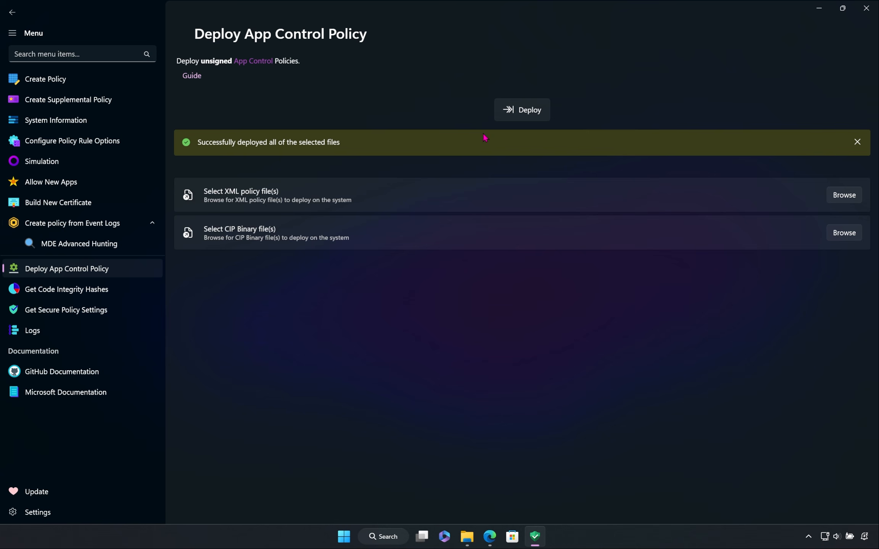
pyautogui.click(862, 146)
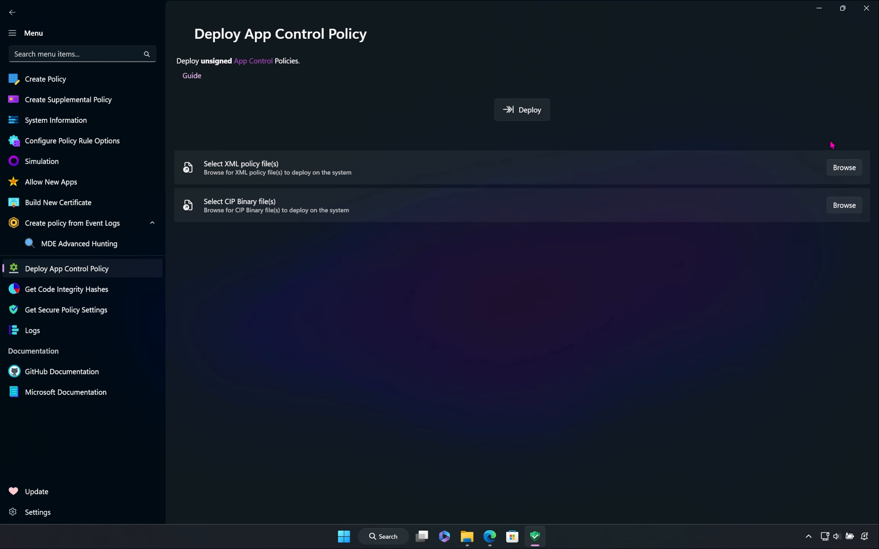
# Step: Retrieve the currently deployed policies in System Information and review all the details of the Microsoft Windows Driver Policy
pyautogui.click(121, 117)
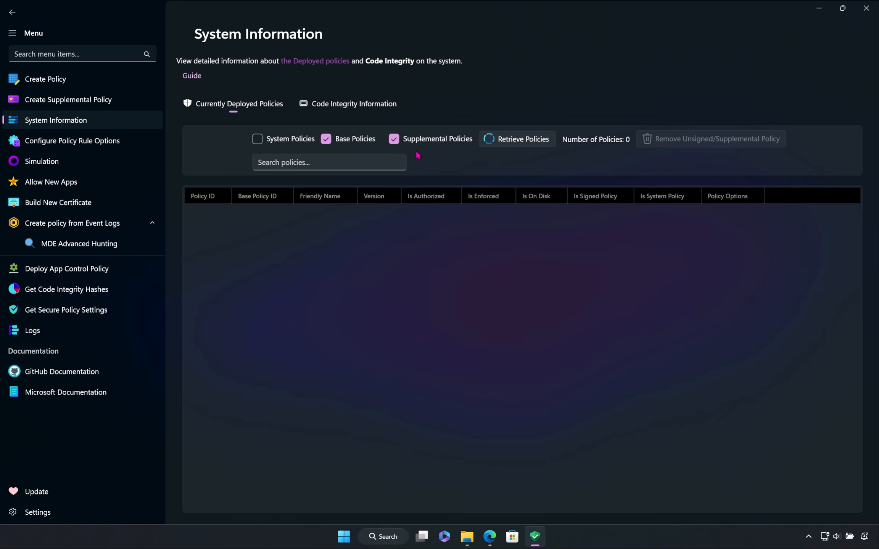
pyautogui.click(541, 141)
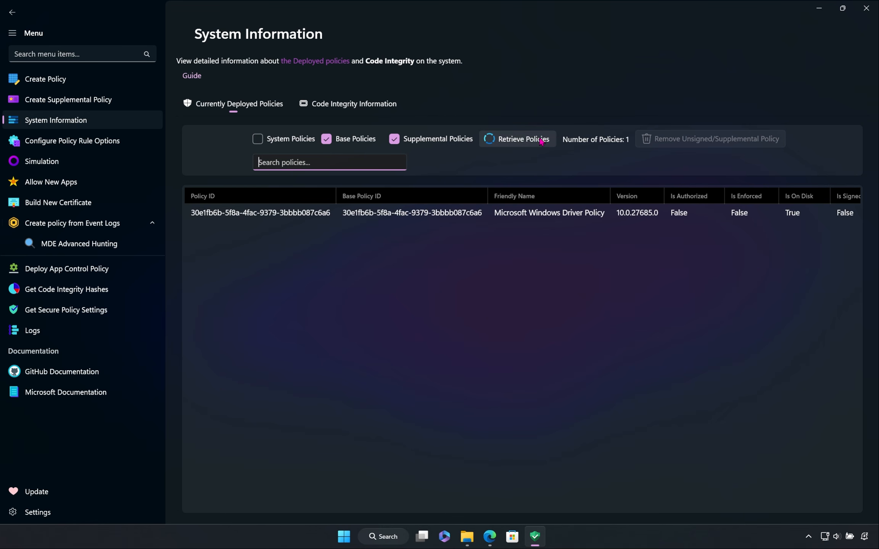
pyautogui.click(569, 215)
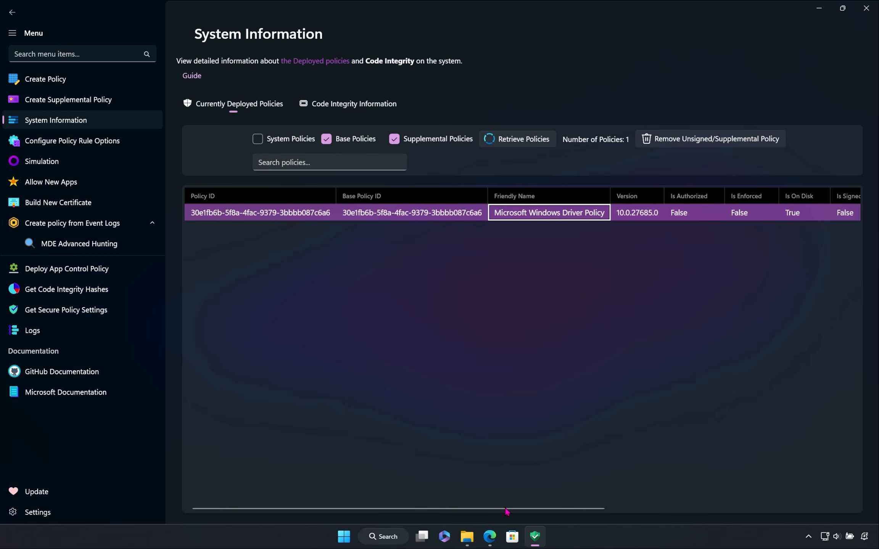
pyautogui.moveTo(506, 509); pyautogui.dragTo(807, 482)
pyautogui.moveTo(715, 508); pyautogui.dragTo(467, 507)
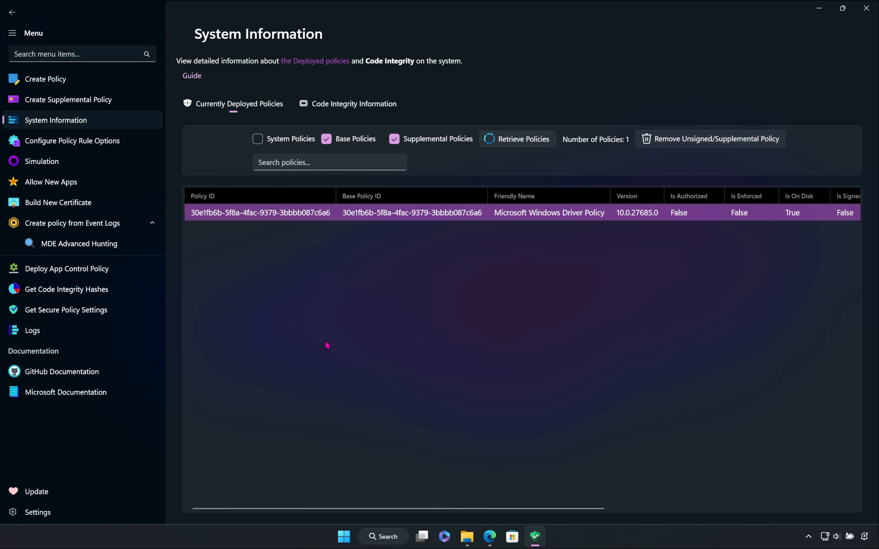
# Step: Calculate the Code Integrity hashes of the Wireshark-4.4.0-x64 application on the Desktop
pyautogui.click(57, 269)
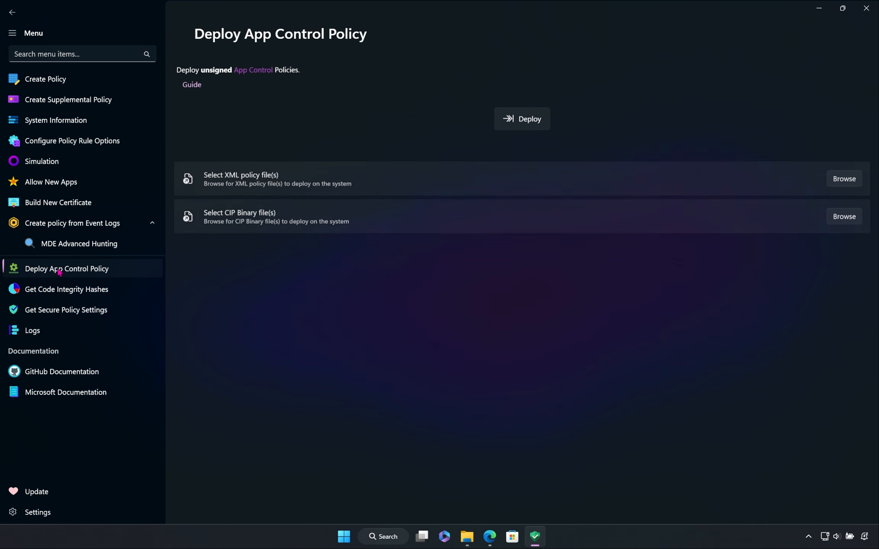
pyautogui.click(134, 296)
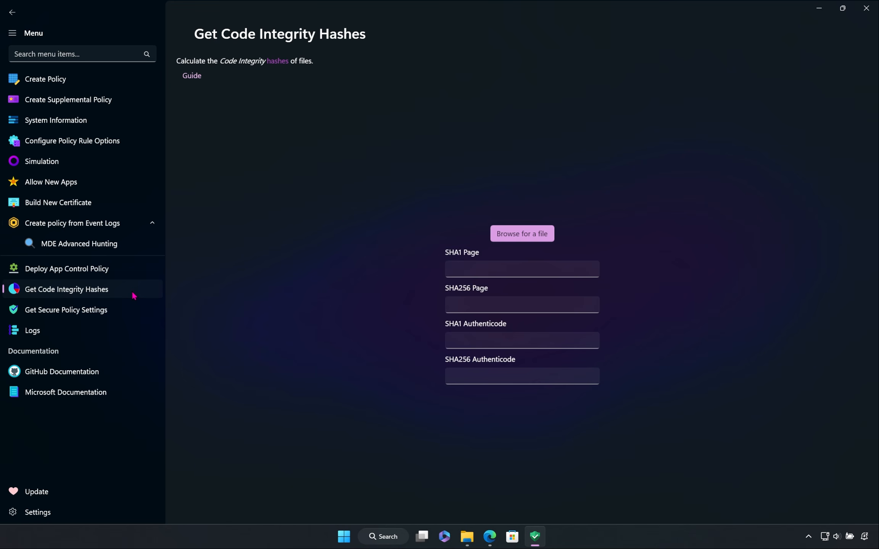
pyautogui.click(518, 239)
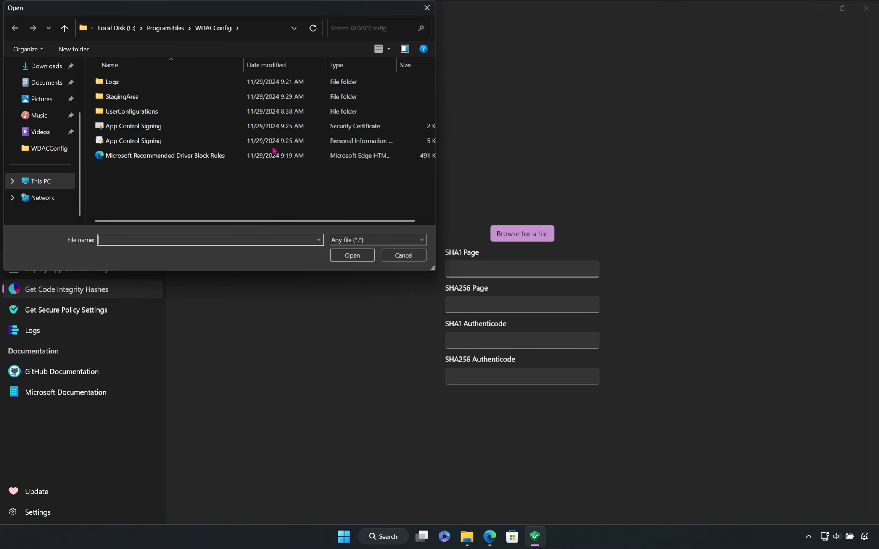
pyautogui.scroll(3, 53, 153)
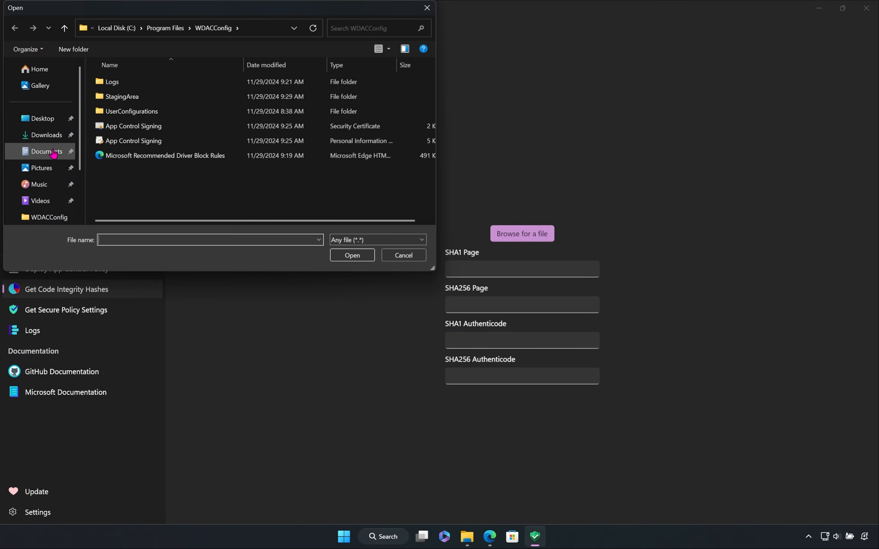
pyautogui.click(45, 120)
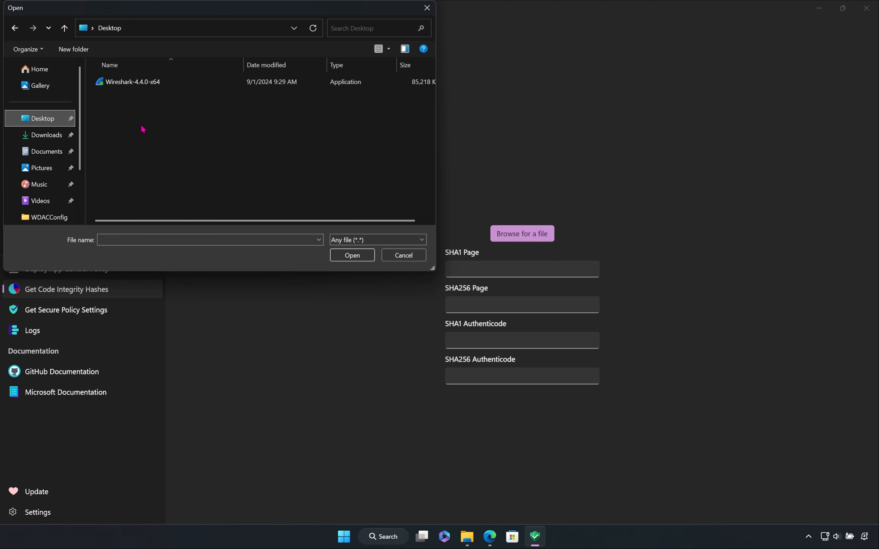
pyautogui.doubleClick(197, 83)
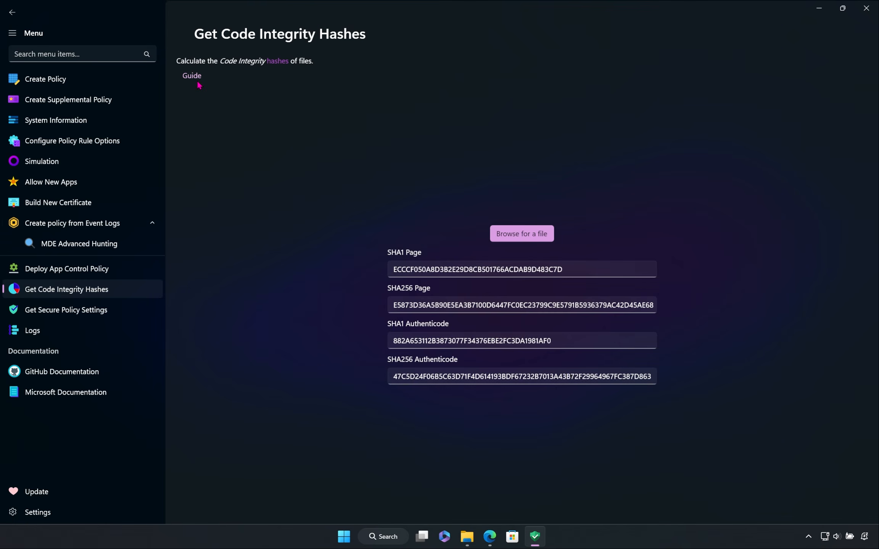
# Step: Copy the Wireshark file's SHA1 Page hash, and highlight part of its SHA256 Authenticode hash
pyautogui.click(567, 263)
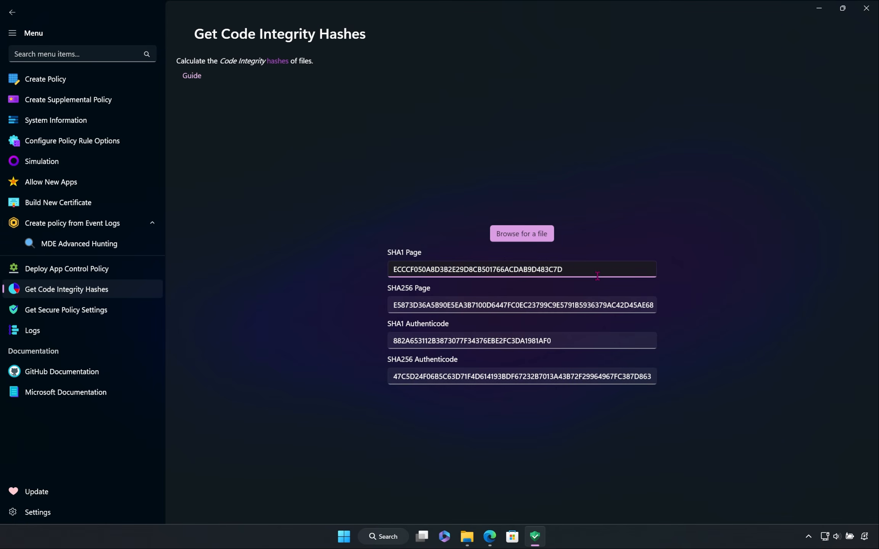
pyautogui.doubleClick(577, 262)
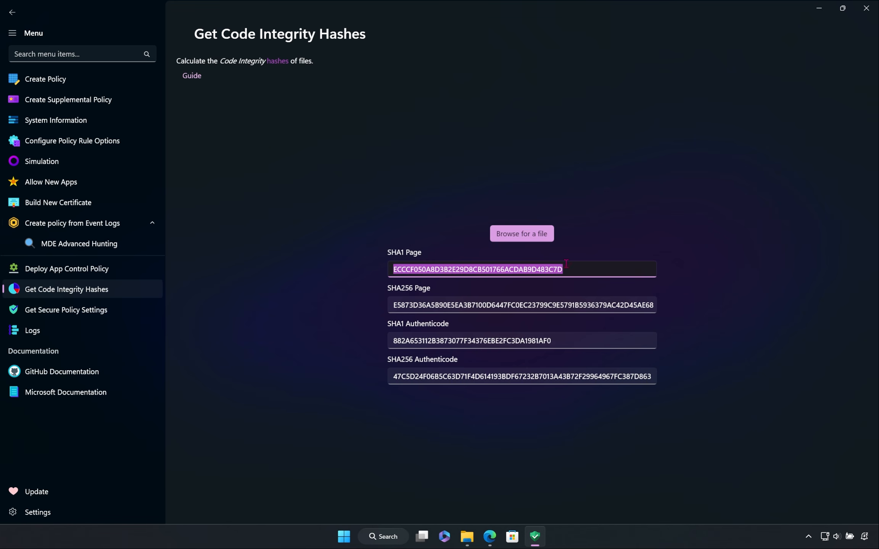
pyautogui.rightClick(527, 269)
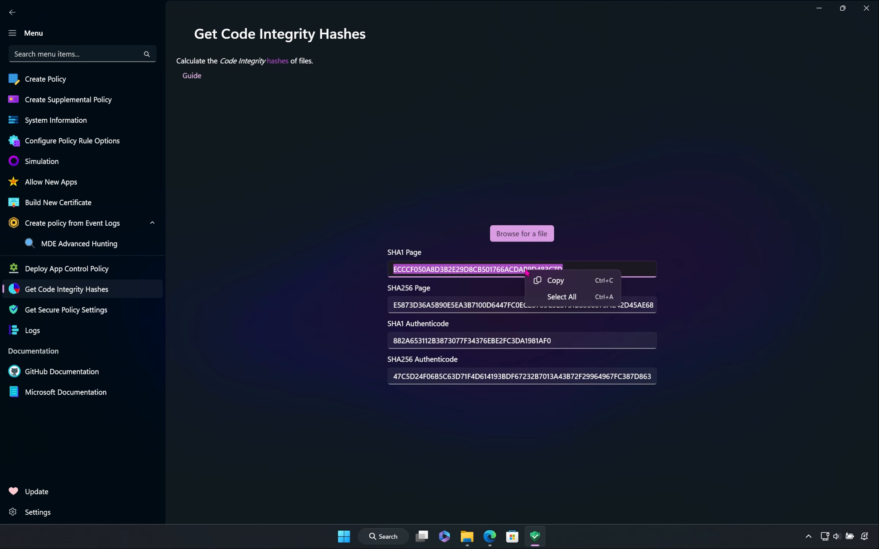
pyautogui.click(569, 282)
pyautogui.click(575, 269)
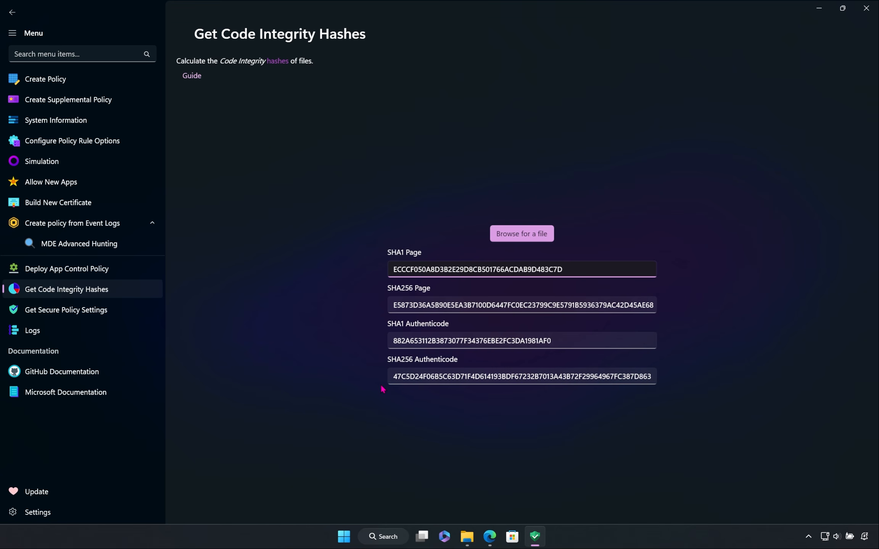
pyautogui.moveTo(397, 376); pyautogui.dragTo(611, 380)
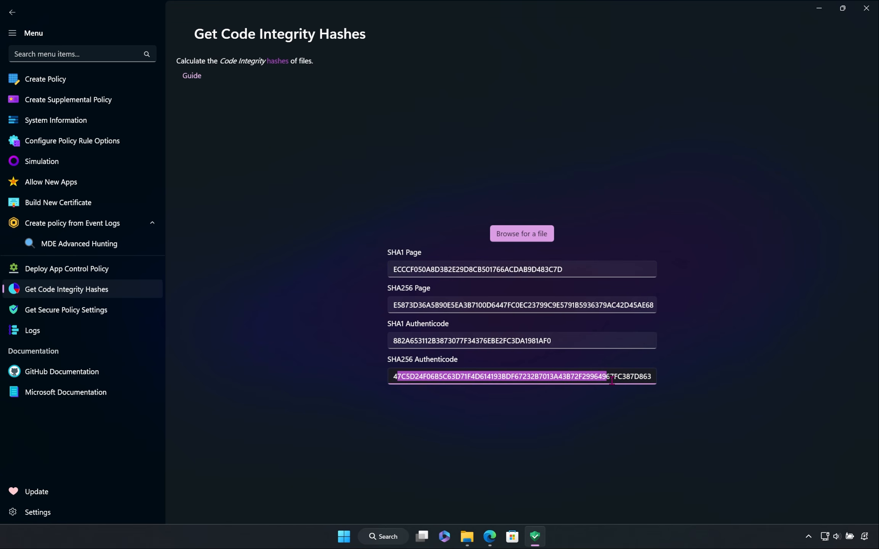
pyautogui.click(611, 380)
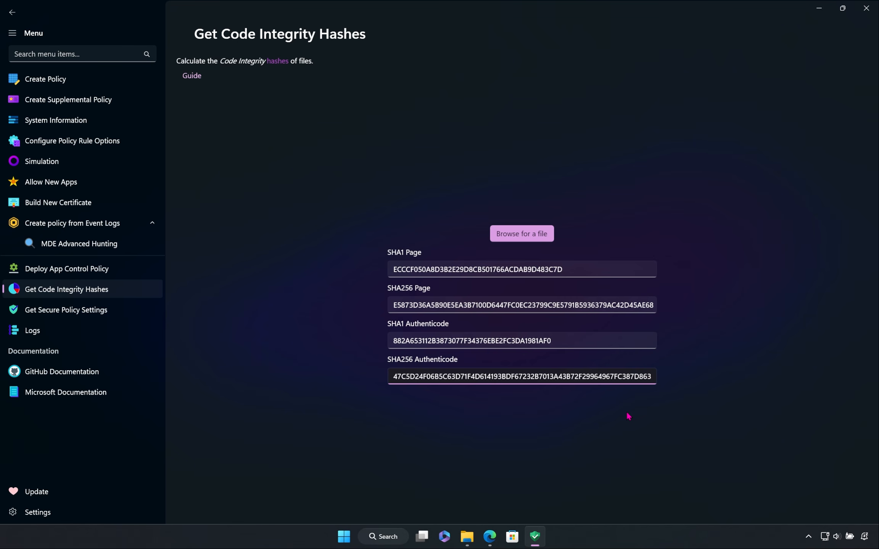
# Step: Open the Get Secure Policy Settings page and bring up its guide in Edge
pyautogui.click(154, 321)
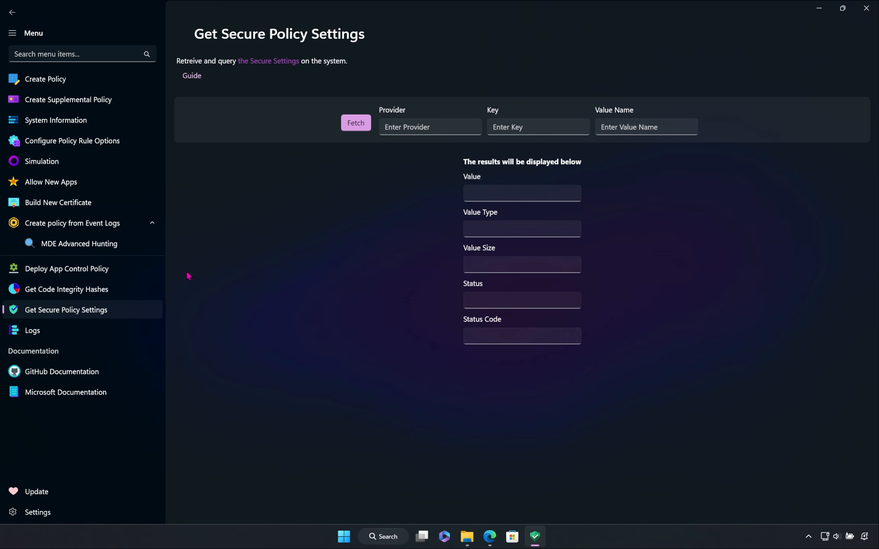
pyautogui.click(193, 77)
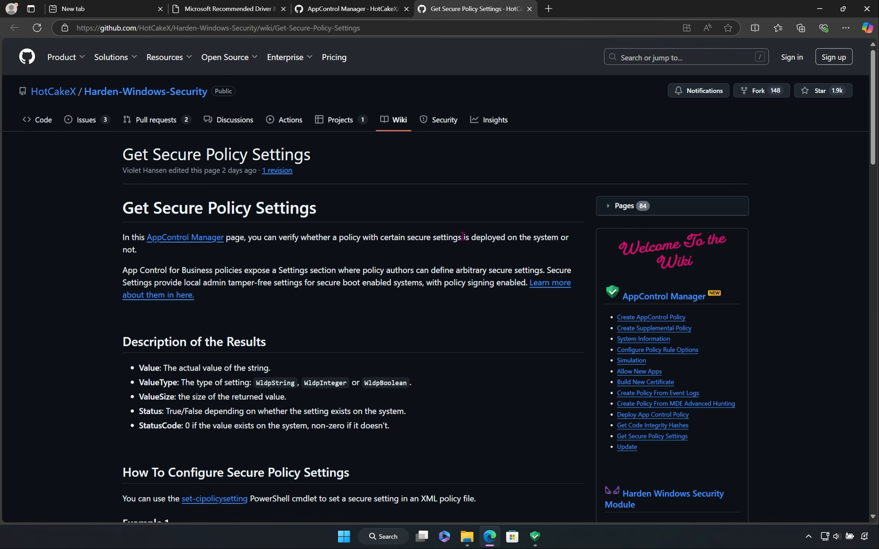
# Step: Read the Get Secure Policy Settings guide, covering the result descriptions, the Set-CIPolicySetting examples and the notes
pyautogui.scroll(-1, 483, 260)
pyautogui.scroll(-9, 483, 260)
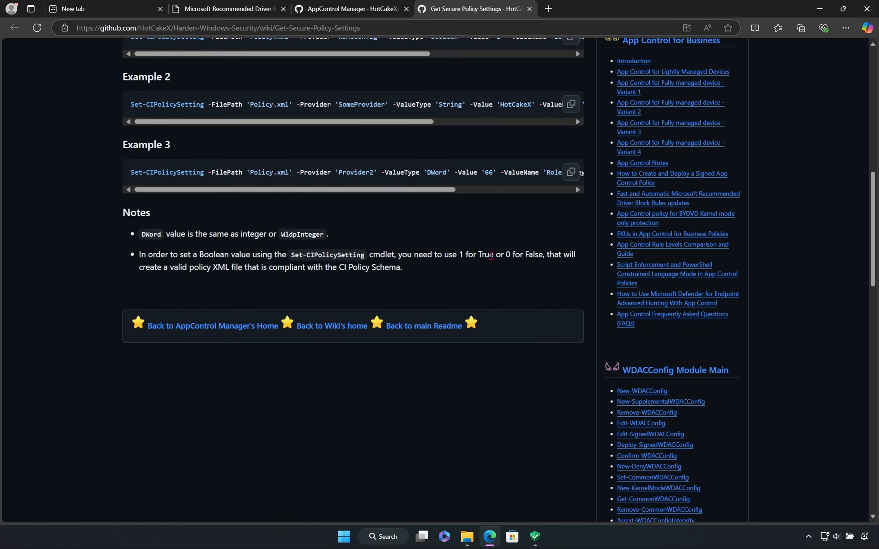
pyautogui.scroll(4, 491, 256)
pyautogui.scroll(1, 492, 261)
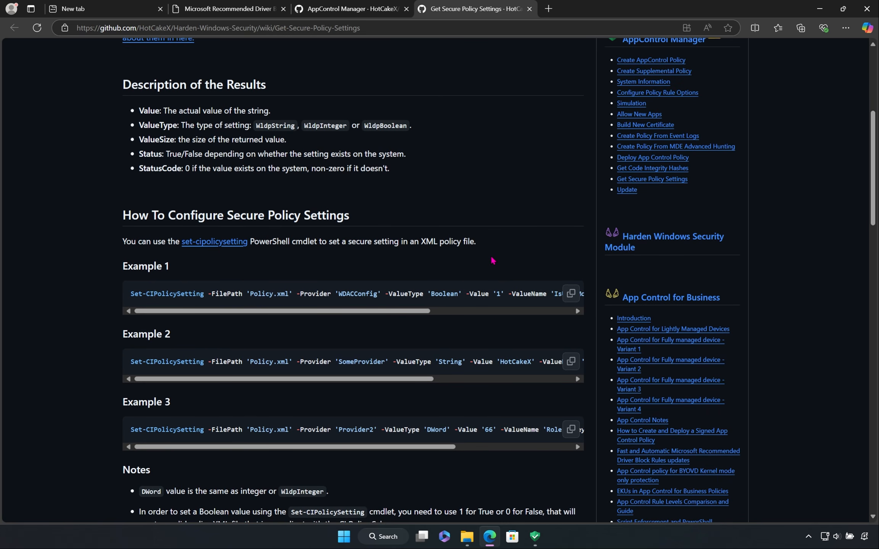
pyautogui.scroll(3, 492, 261)
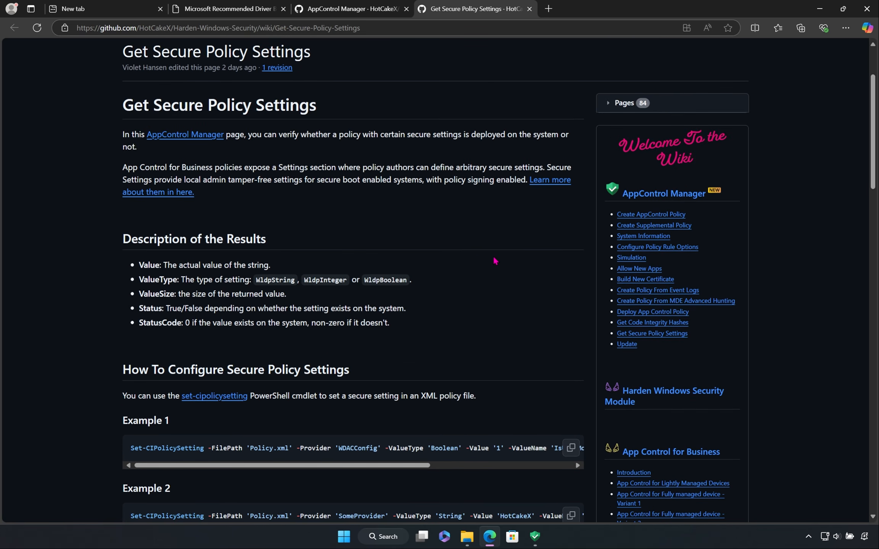
pyautogui.scroll(2, 494, 261)
pyautogui.scroll(-3, 643, 213)
pyautogui.scroll(1, 751, 163)
# Step: Return to AppControl Manager and try to fetch a secure setting with the provider, key and value name left empty
pyautogui.click(819, 9)
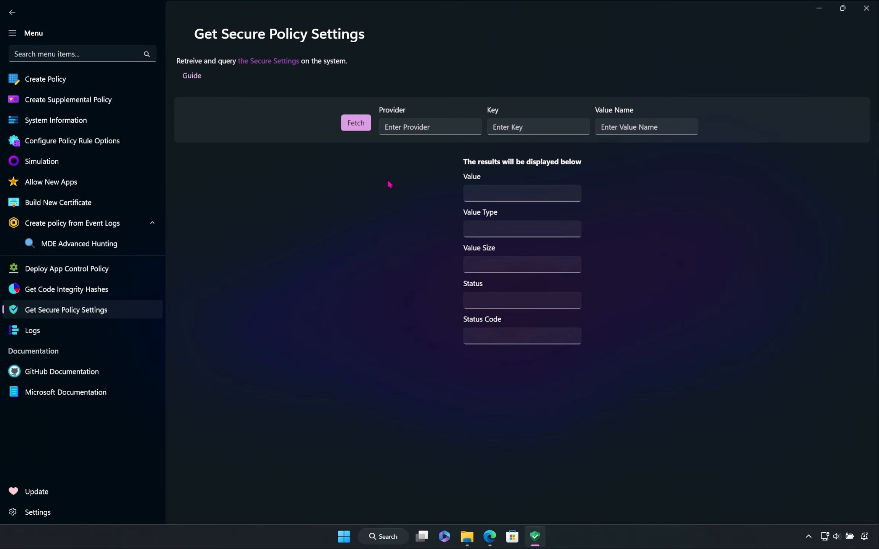
pyautogui.click(360, 133)
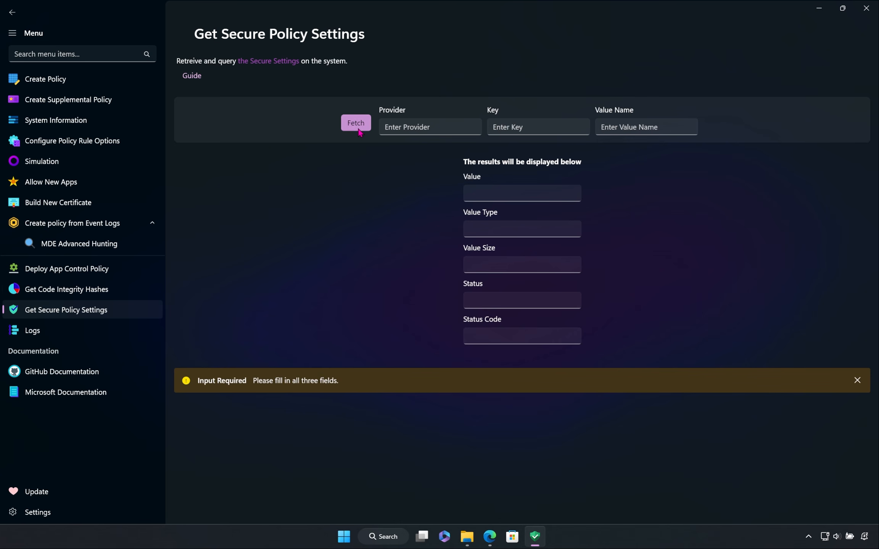
pyautogui.click(856, 381)
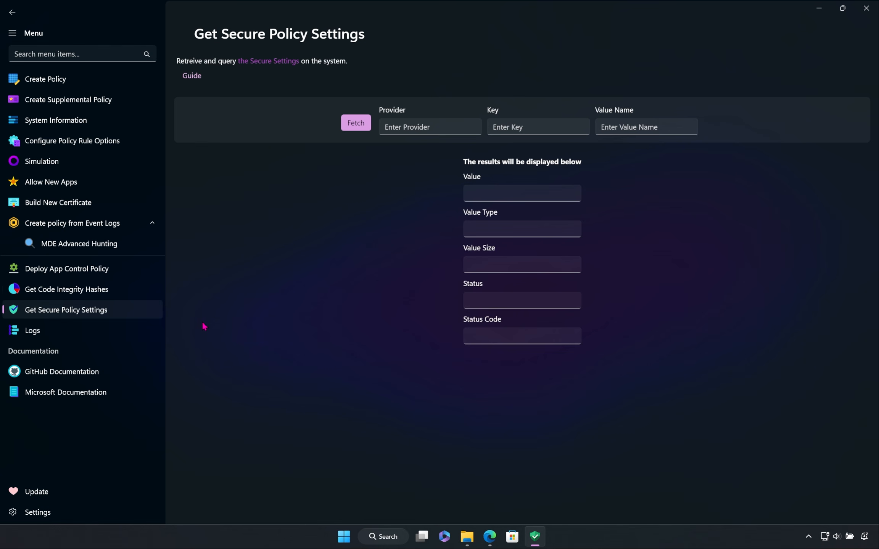
# Step: Open the Logs page and change the log text color to pink-magenta
pyautogui.click(137, 336)
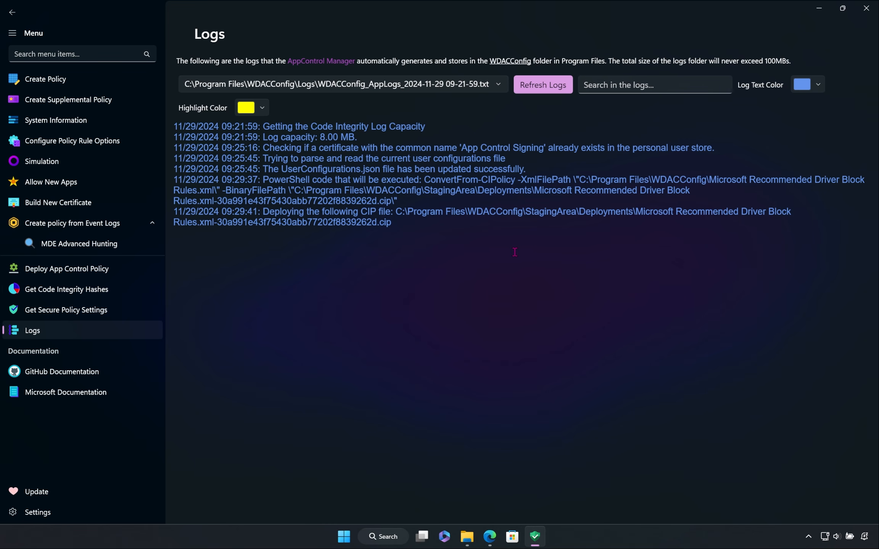
pyautogui.click(807, 85)
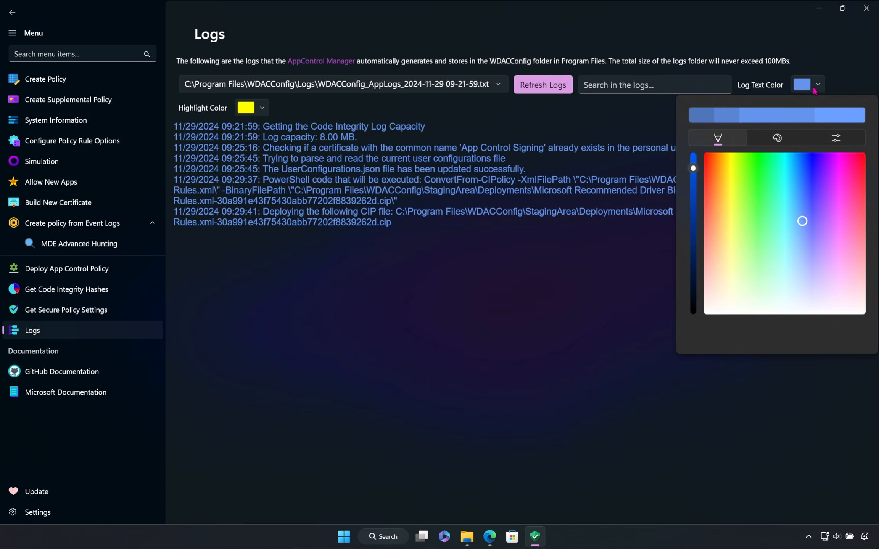
pyautogui.moveTo(844, 244); pyautogui.dragTo(838, 224)
pyautogui.click(573, 192)
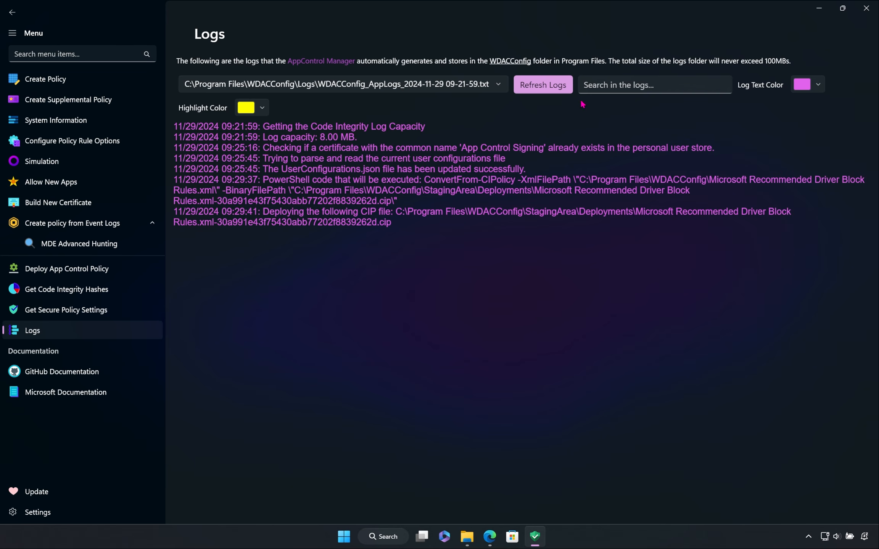
# Step: Search the logs for "app control" with a light green highlight color, and view the available log files
pyautogui.click(606, 84)
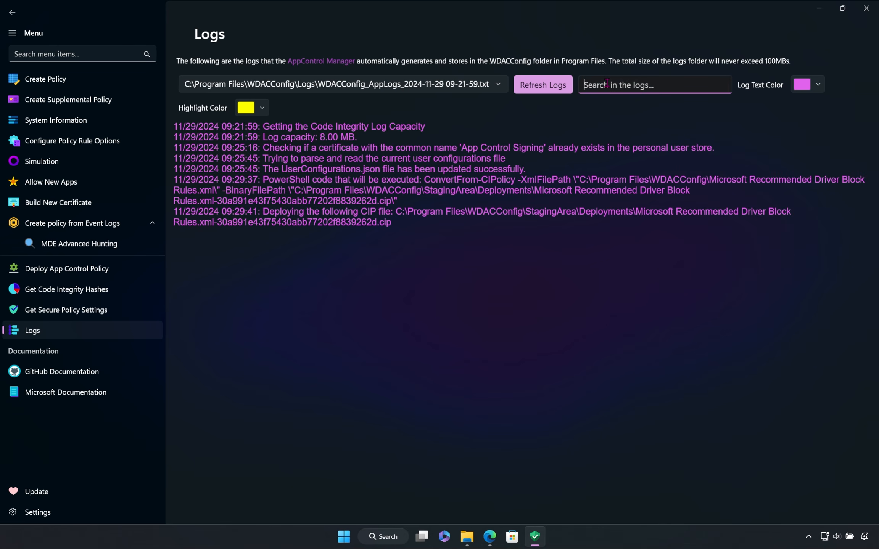
pyautogui.write('app control')
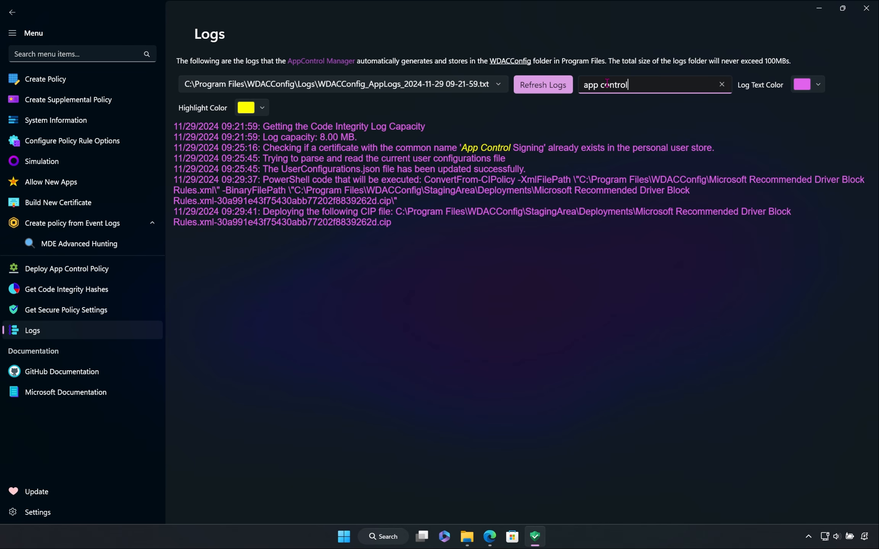
pyautogui.click(267, 113)
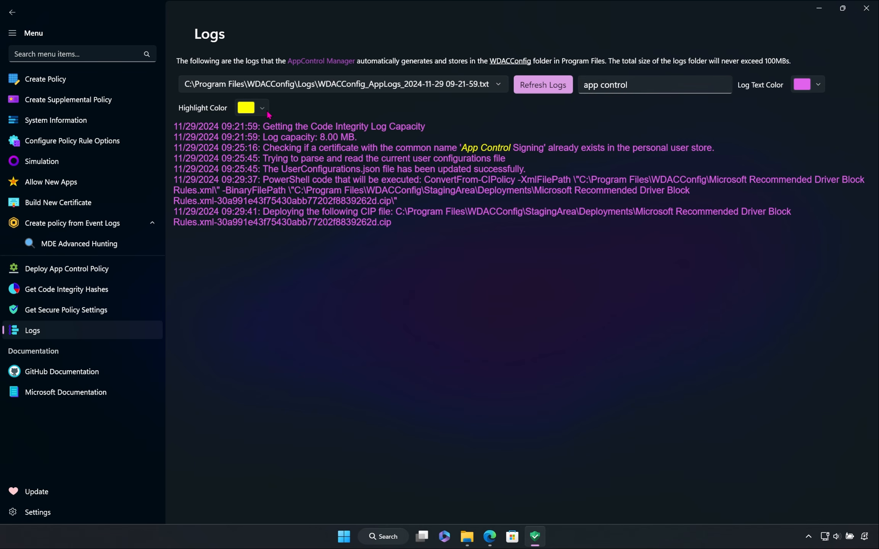
pyautogui.click(311, 243)
pyautogui.click(499, 312)
pyautogui.click(500, 90)
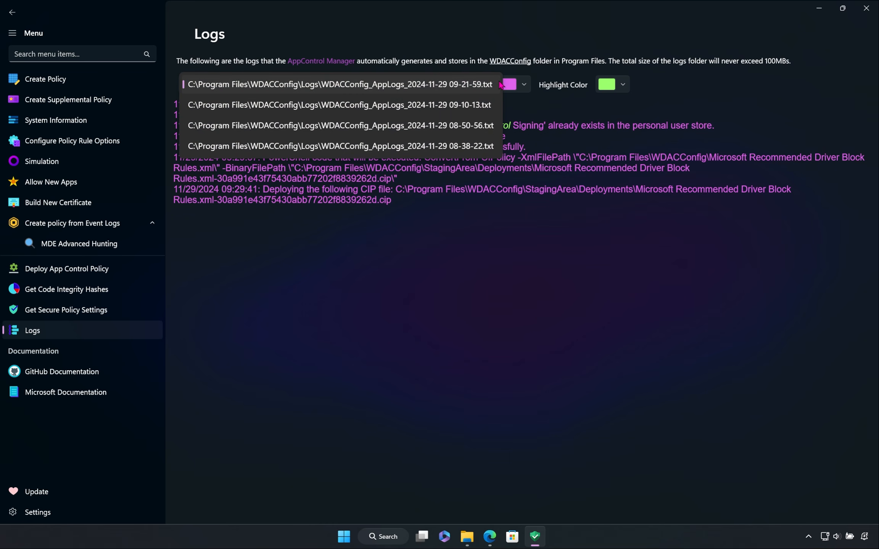
pyautogui.click(492, 34)
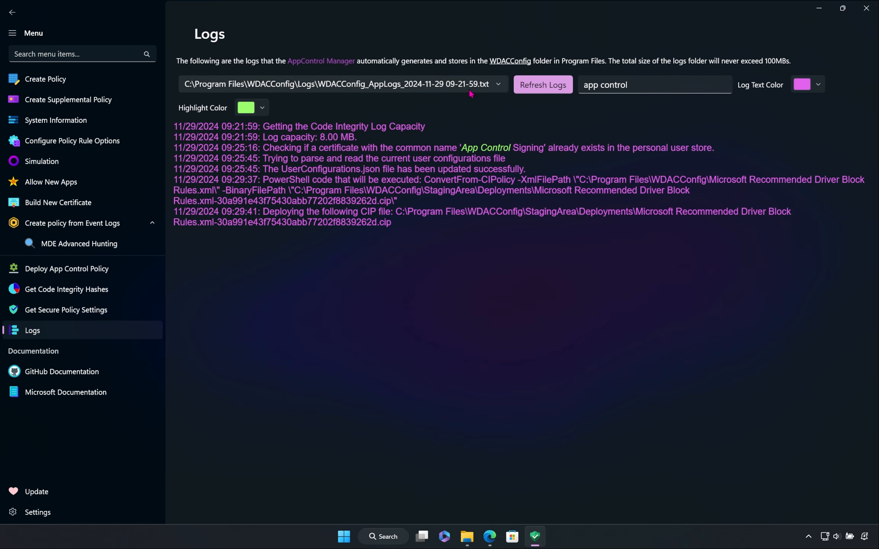
# Step: View the built-in GitHub Documentation introduction and the Microsoft Documentation page on Application Control for Windows
pyautogui.click(98, 379)
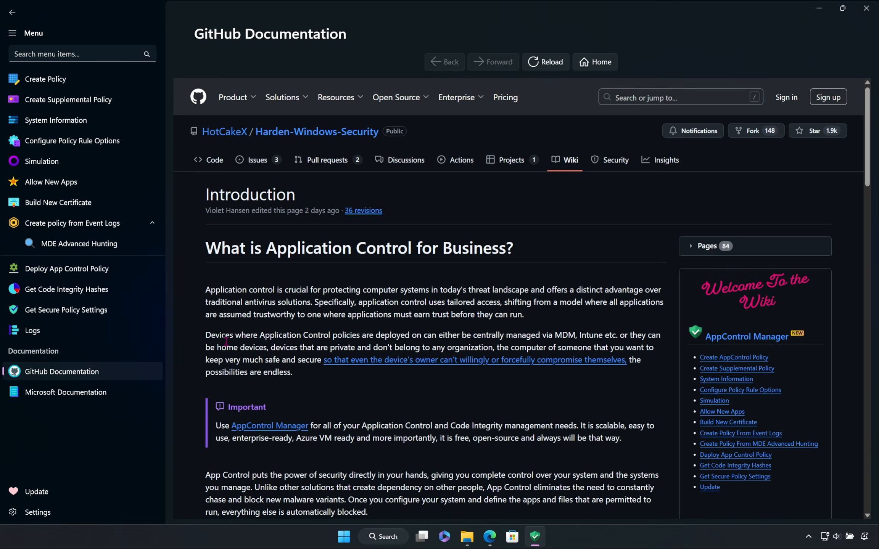
pyautogui.scroll(-3, 228, 275)
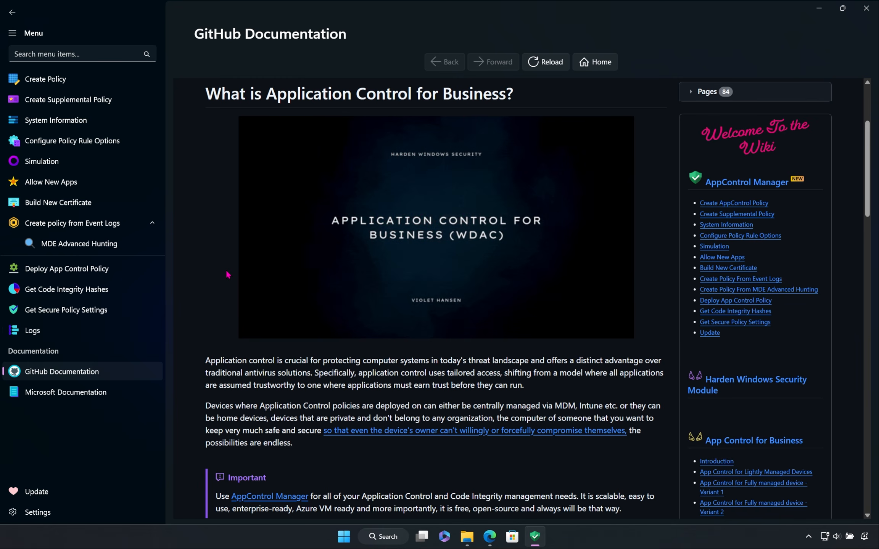
pyautogui.scroll(-3, 228, 275)
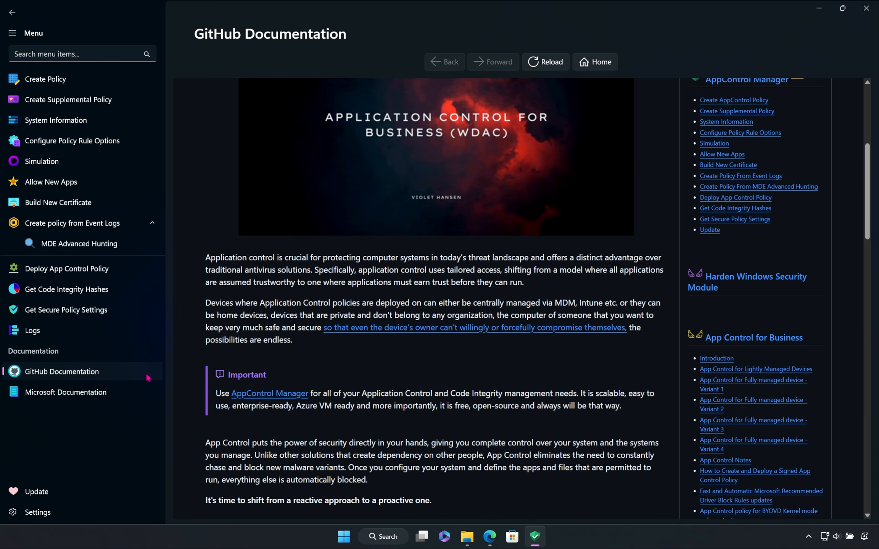
pyautogui.click(120, 394)
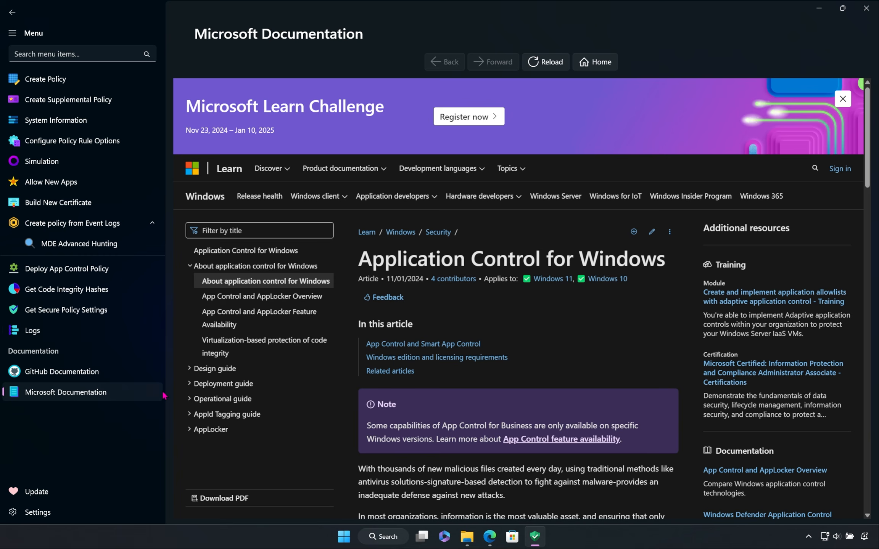
# Step: Check for an AppControl Manager update on the Update page and turn on Auto Update Check
pyautogui.click(98, 492)
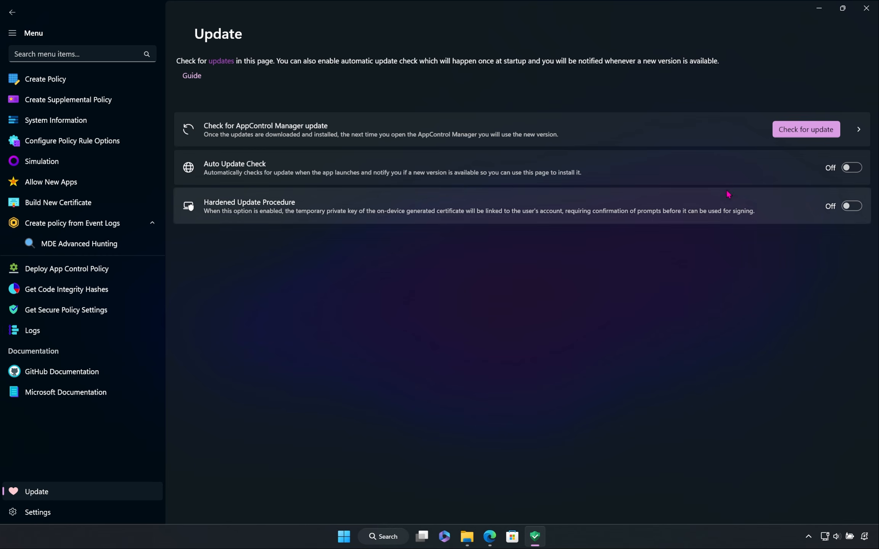
pyautogui.click(799, 131)
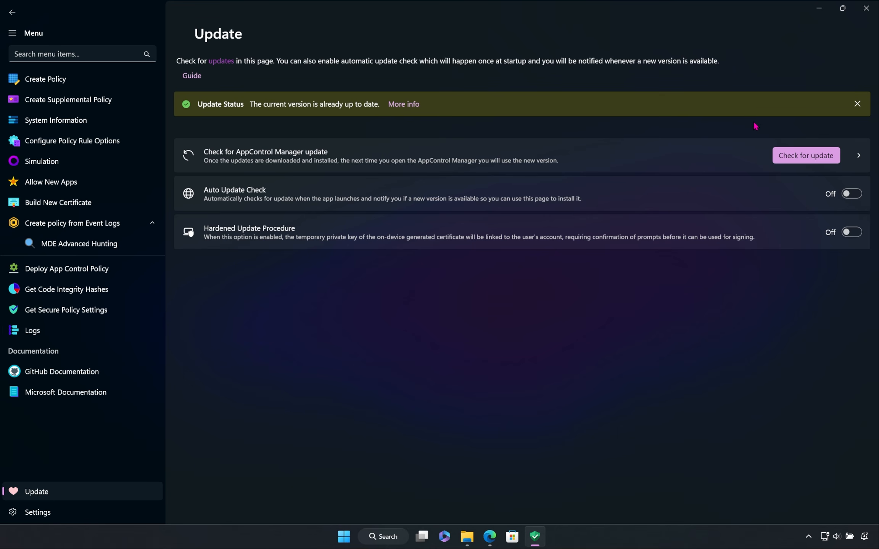
pyautogui.click(853, 195)
pyautogui.click(686, 197)
pyautogui.click(685, 197)
# Step: Turn on Hardened Update Procedure, and view the custom MSIX path options before returning to the Update page
pyautogui.click(713, 226)
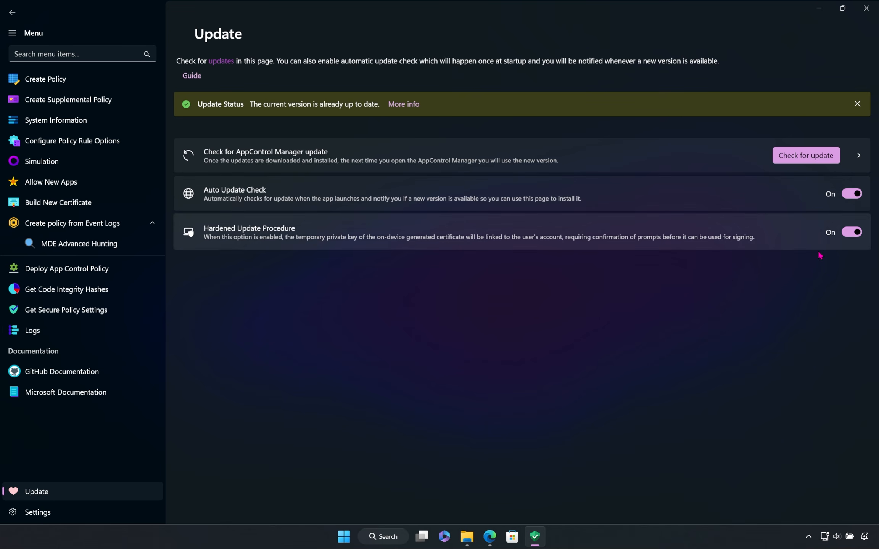
pyautogui.click(742, 155)
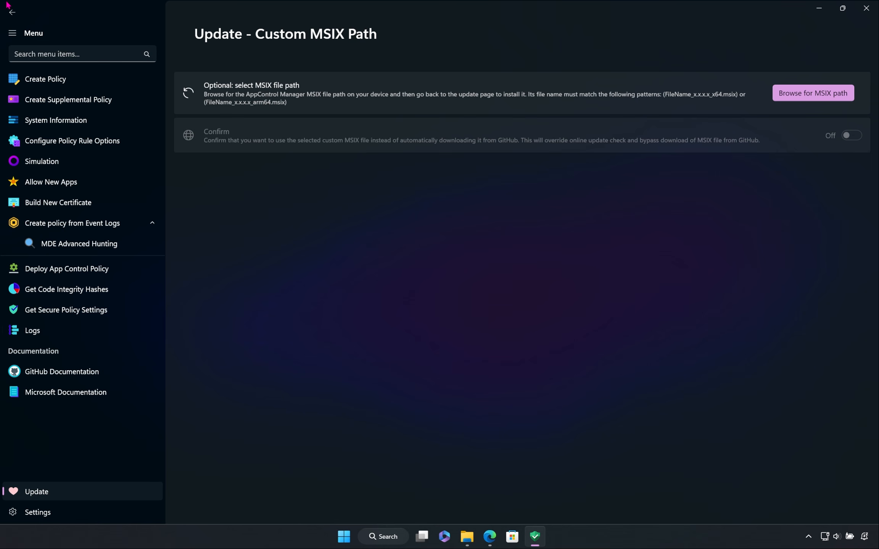
pyautogui.click(11, 13)
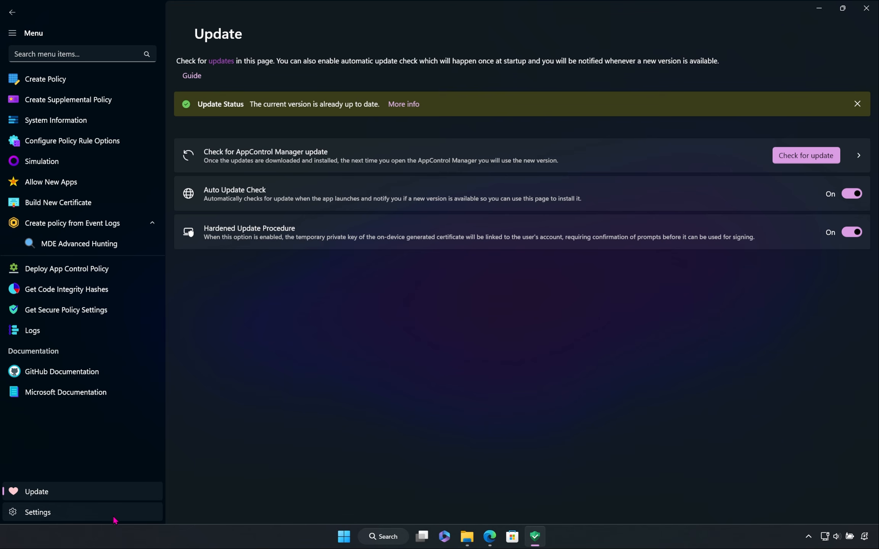
# Step: Open the app's Settings, look over the available options and turn on Darker Background
pyautogui.click(115, 519)
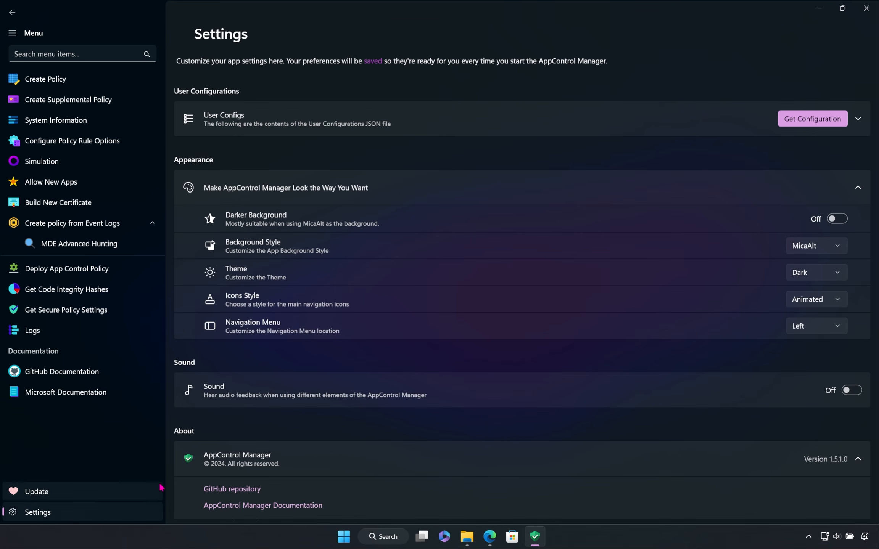
pyautogui.scroll(-3, 523, 348)
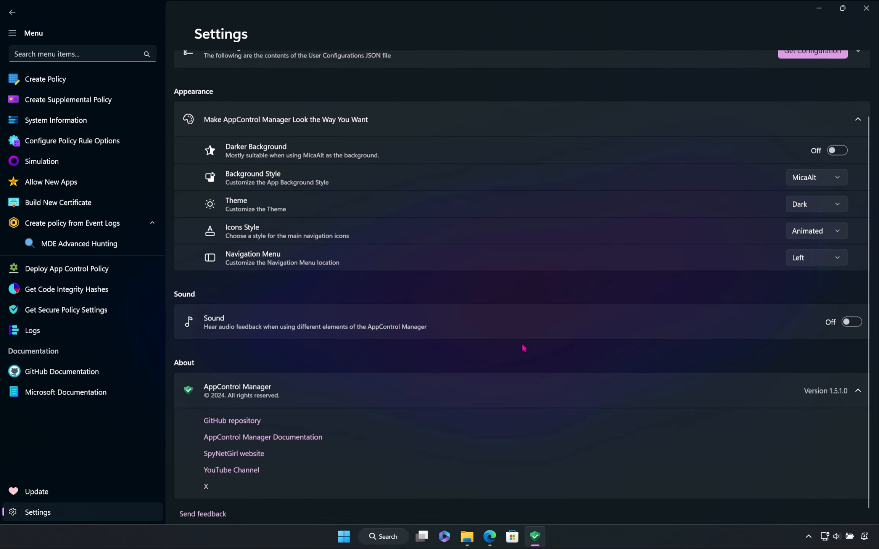
pyautogui.scroll(3, 524, 348)
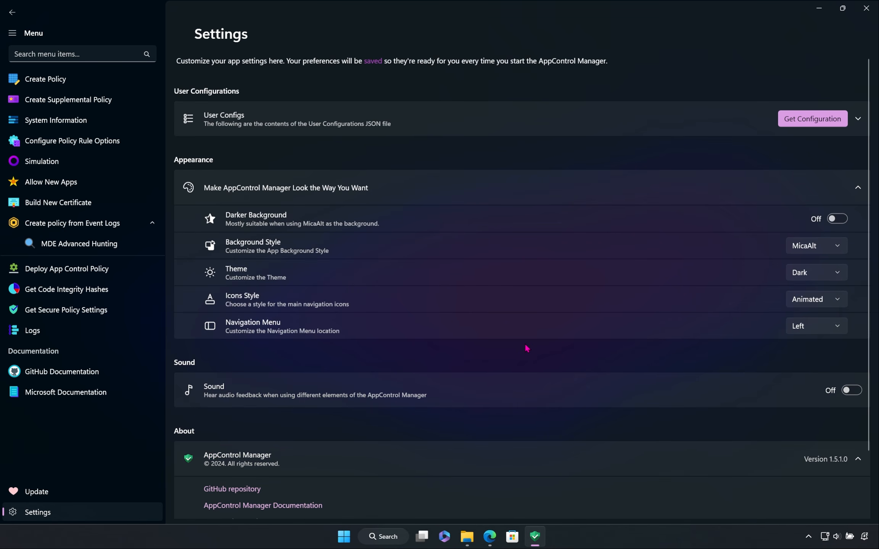
pyautogui.click(837, 220)
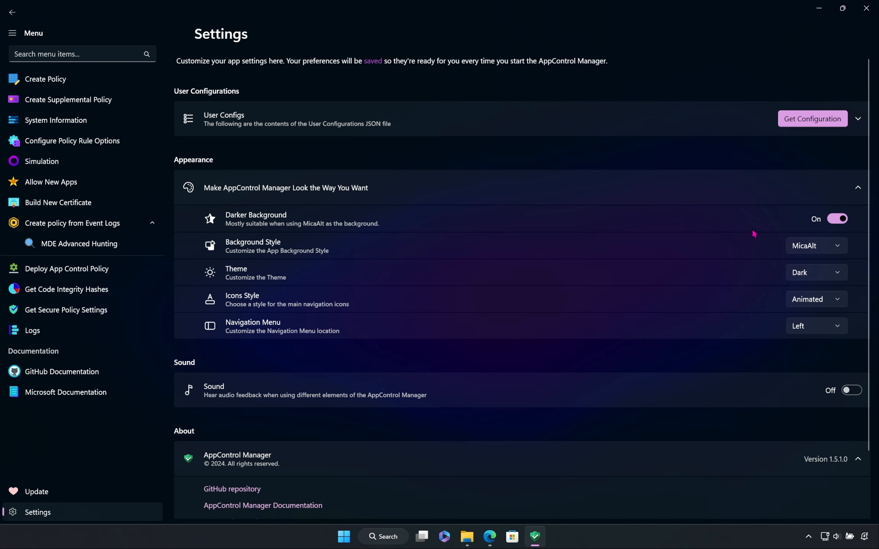
# Step: Try the Windows Accent and Monochromatic icon styles for the navigation, and set the style back to Animated
pyautogui.click(803, 301)
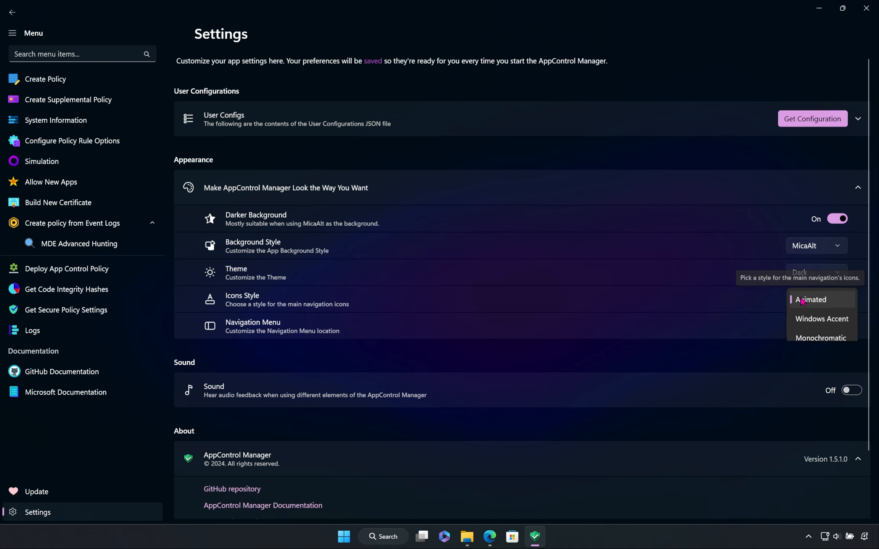
pyautogui.click(816, 320)
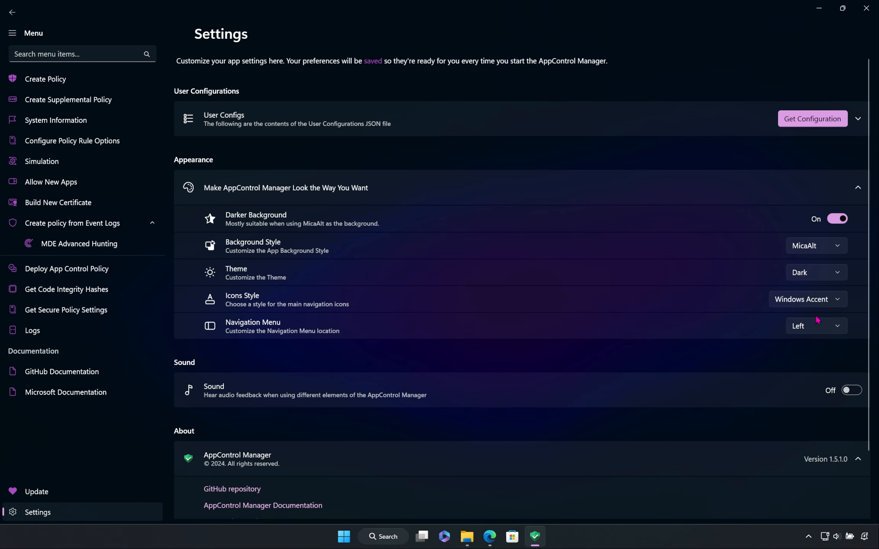
pyautogui.click(838, 303)
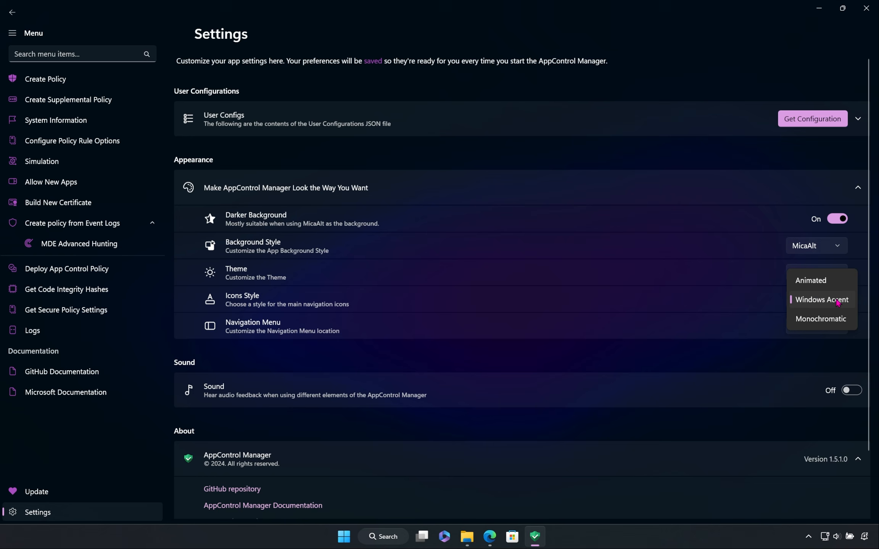
pyautogui.click(835, 319)
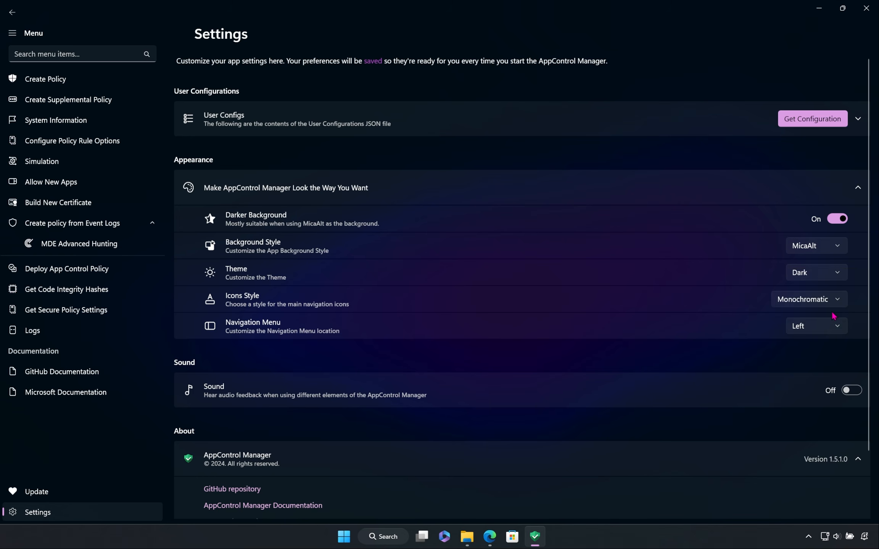
pyautogui.click(825, 305)
pyautogui.click(814, 268)
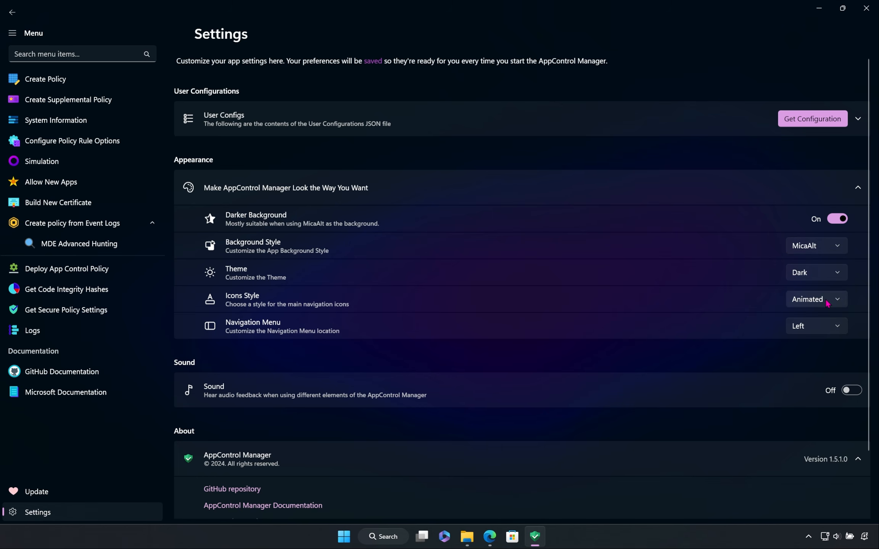
# Step: Set the app theme to Light
pyautogui.click(819, 276)
pyautogui.click(823, 292)
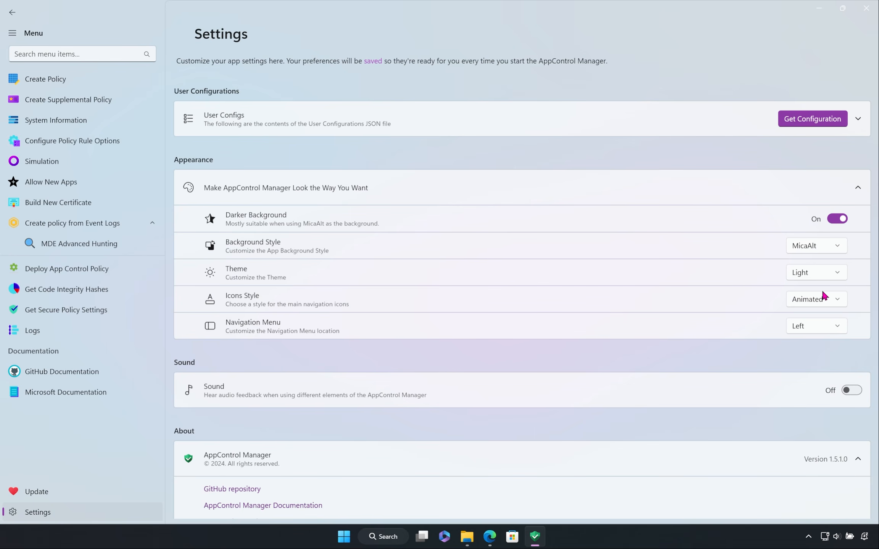
# Step: Set the app theme to Dark, and set the background style to Acrylic after trying Mica
pyautogui.click(819, 276)
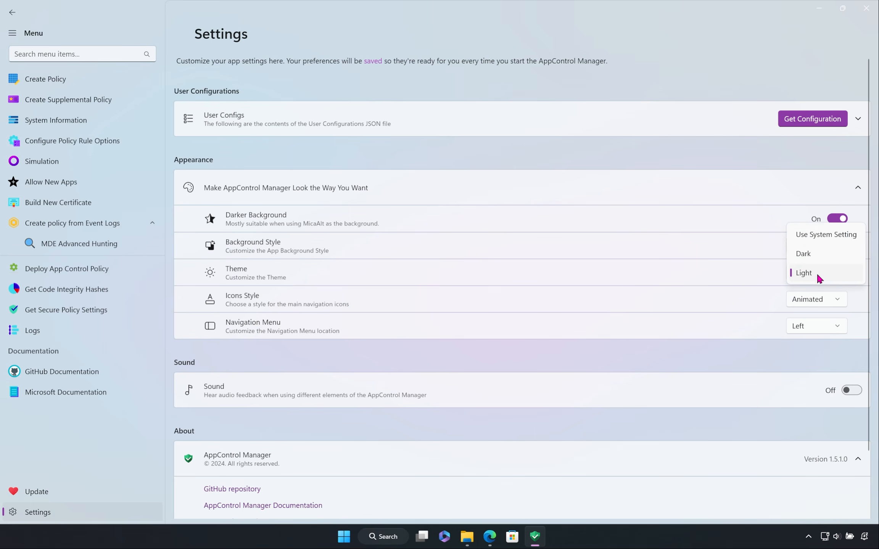
pyautogui.click(810, 255)
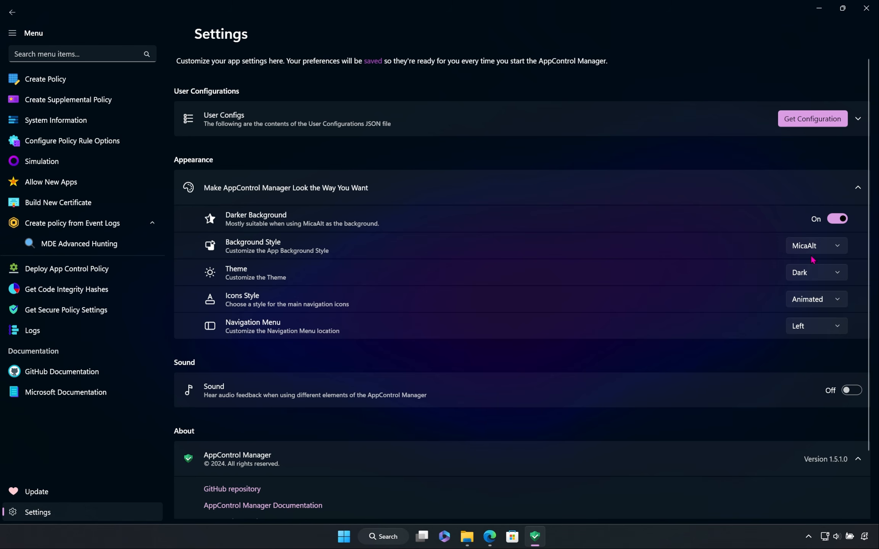
pyautogui.click(820, 248)
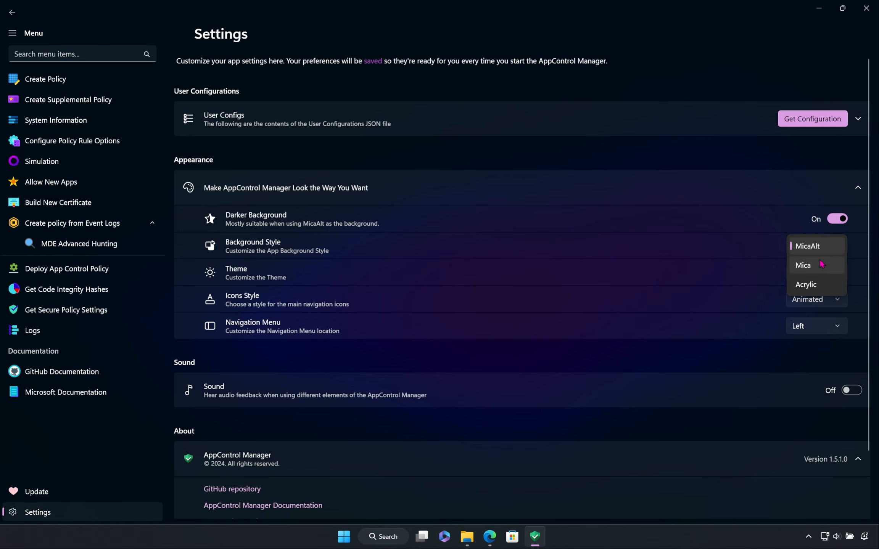
pyautogui.click(821, 264)
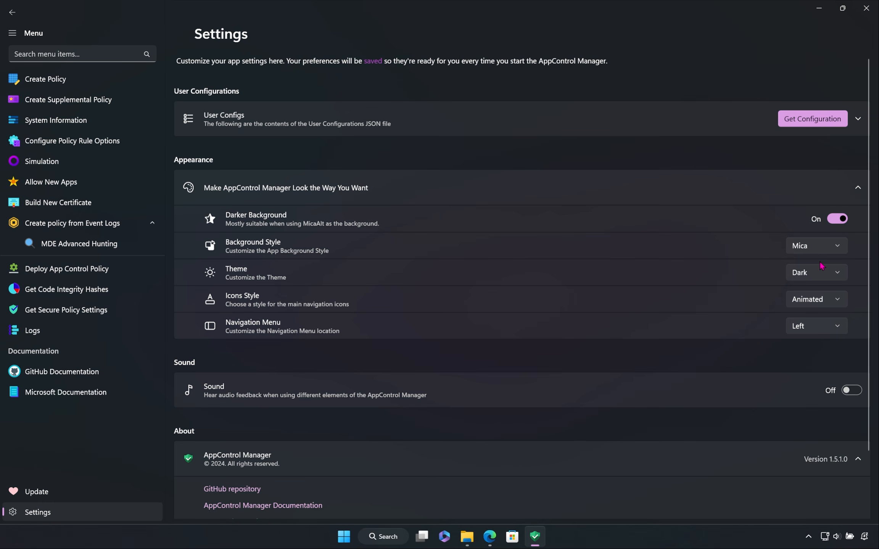
pyautogui.click(820, 249)
pyautogui.click(823, 264)
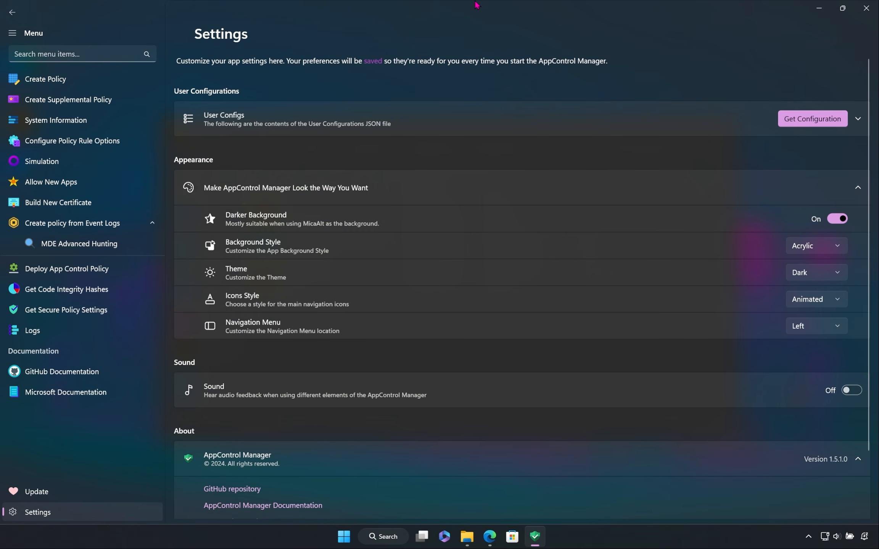
# Step: Restore the maximized app window, minimize File Explorer behind it and place the app window over the middle of the desktop
pyautogui.moveTo(476, 5); pyautogui.dragTo(593, 139)
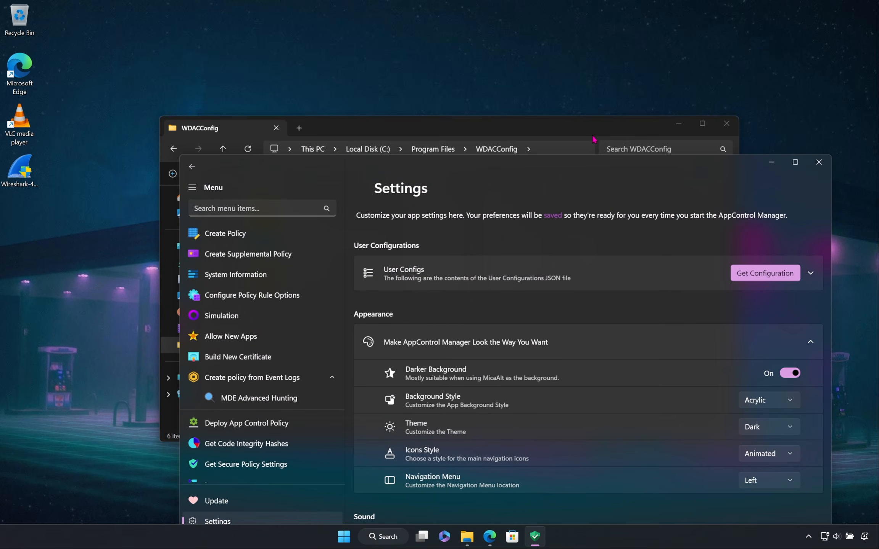
pyautogui.click(676, 126)
pyautogui.moveTo(675, 163); pyautogui.dragTo(652, 86)
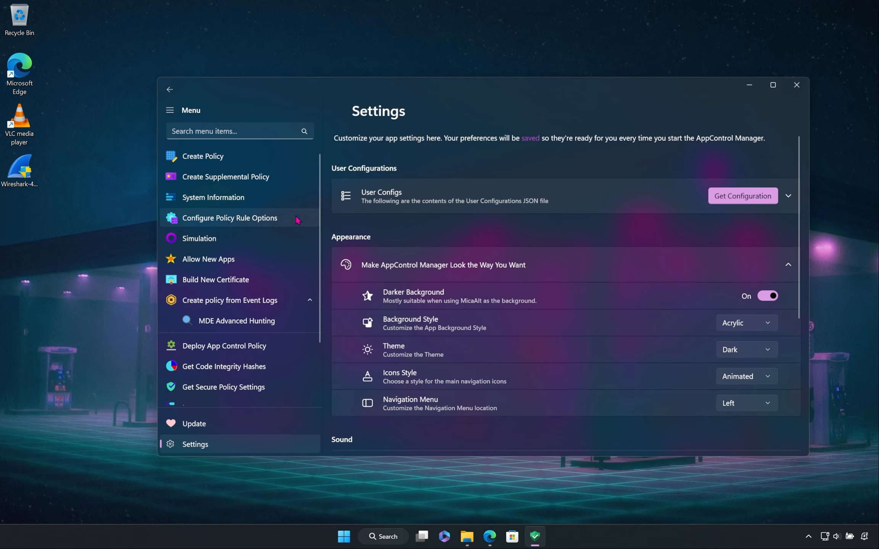
# Step: Turn on the Sound setting for audio feedback on the app's elements
pyautogui.scroll(-2, 298, 221)
pyautogui.scroll(-6, 531, 233)
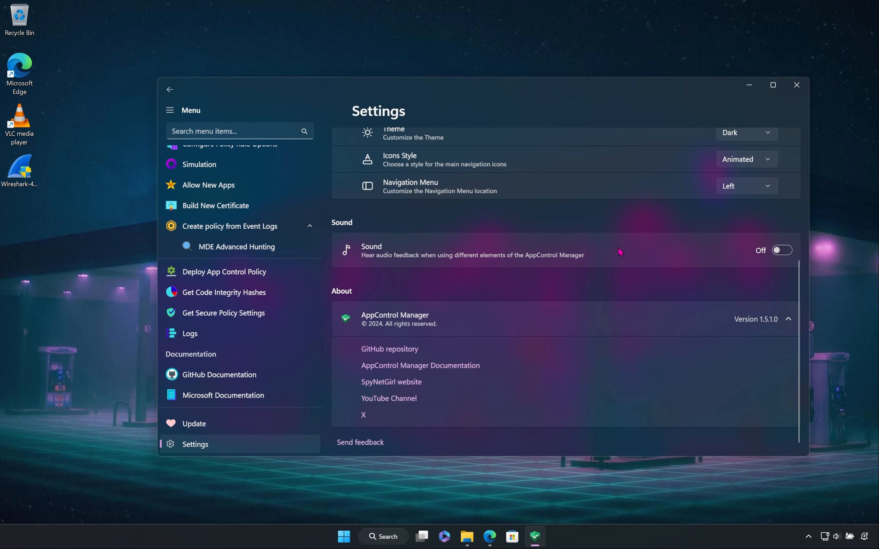
pyautogui.click(788, 252)
pyautogui.scroll(5, 645, 274)
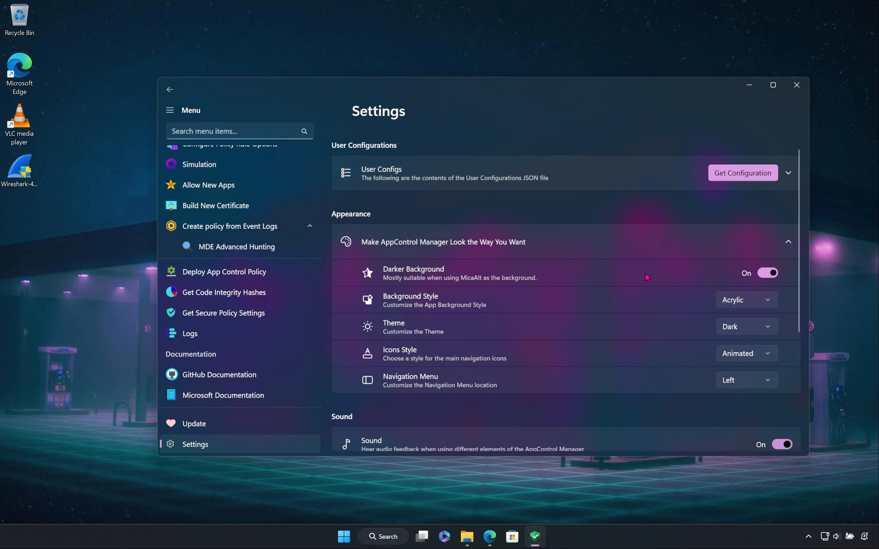
# Step: Set the Navigation Menu location to Top
pyautogui.scroll(-4, 648, 277)
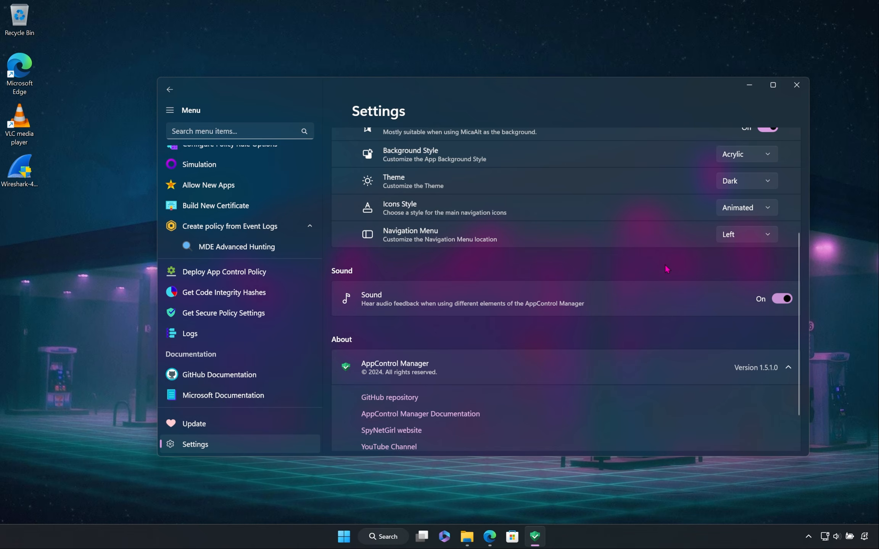
pyautogui.click(727, 241)
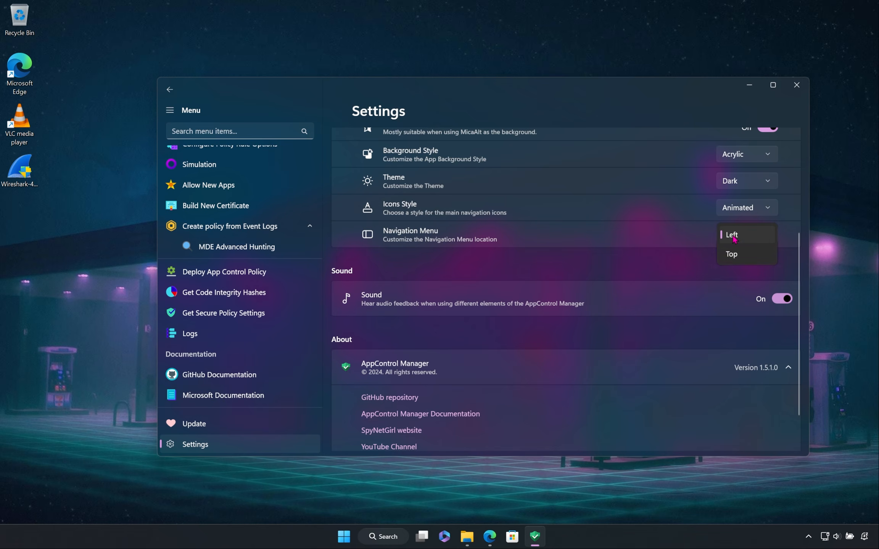
pyautogui.click(745, 255)
pyautogui.scroll(5, 538, 251)
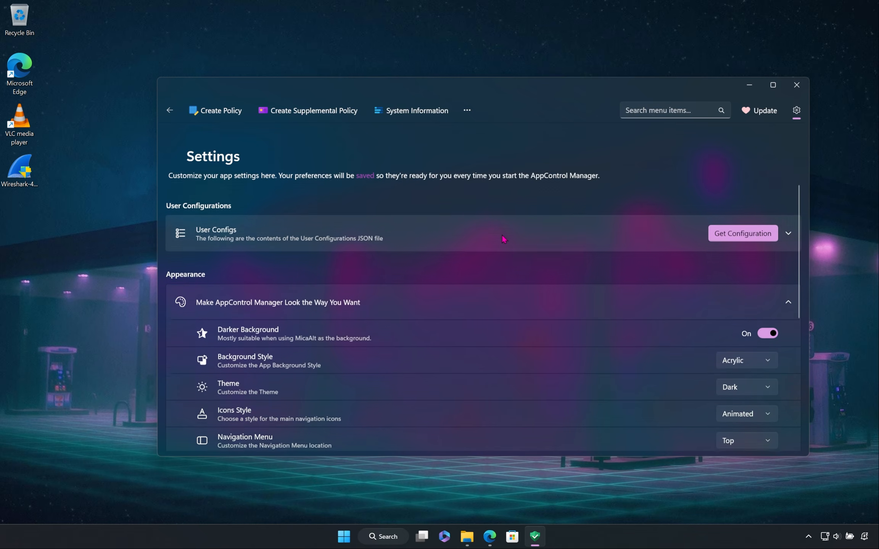
# Step: View the overflow navigation items, expand Create policy from Event Logs, and open the Get Code Integrity Hashes page
pyautogui.click(474, 118)
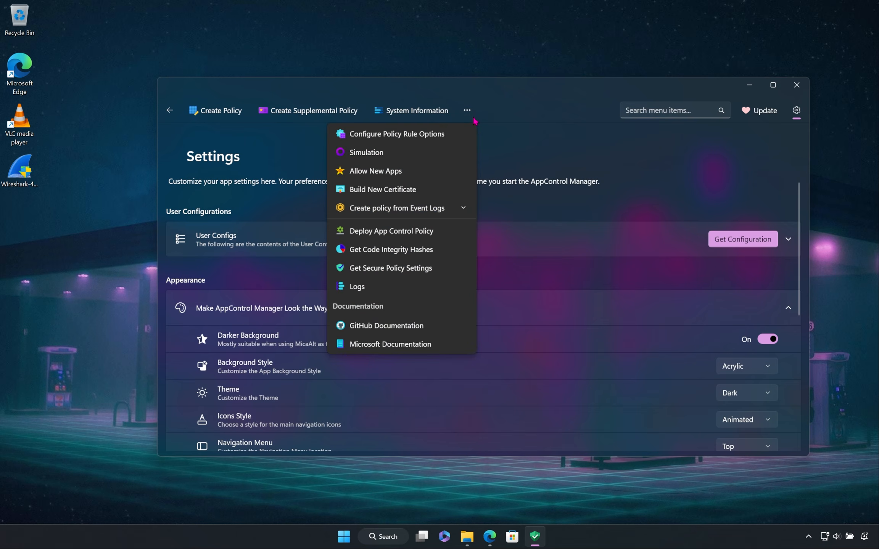
pyautogui.click(464, 208)
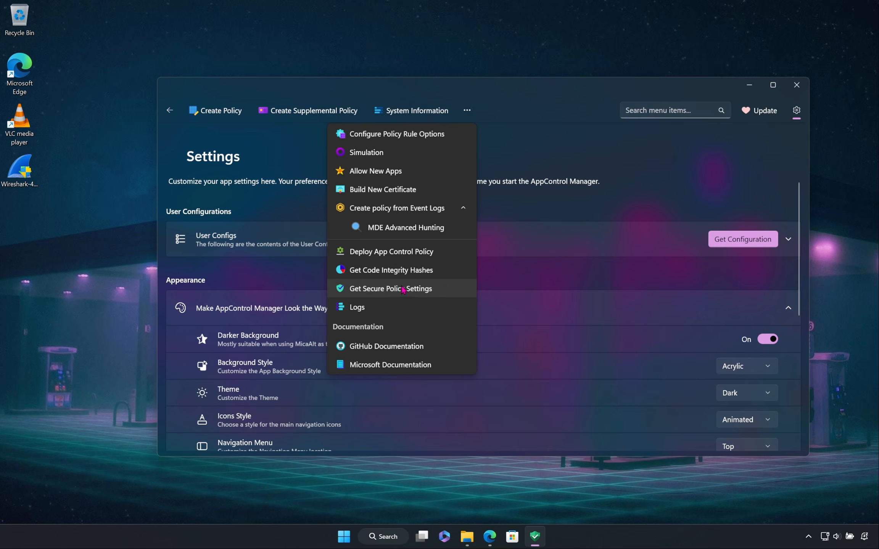
pyautogui.click(395, 270)
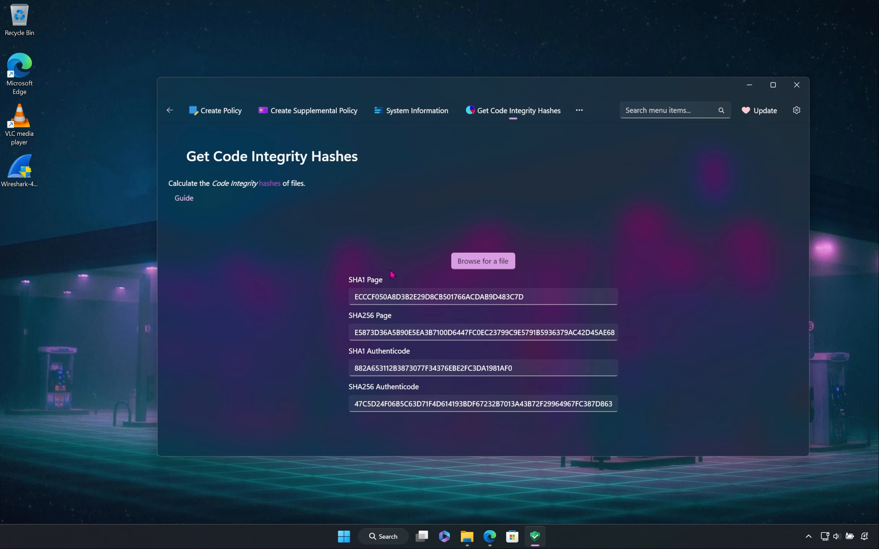
# Step: Search the menu items for "se" to open and view Get Secure Policy Settings, and use the search again to open Create Policy
pyautogui.click(660, 116)
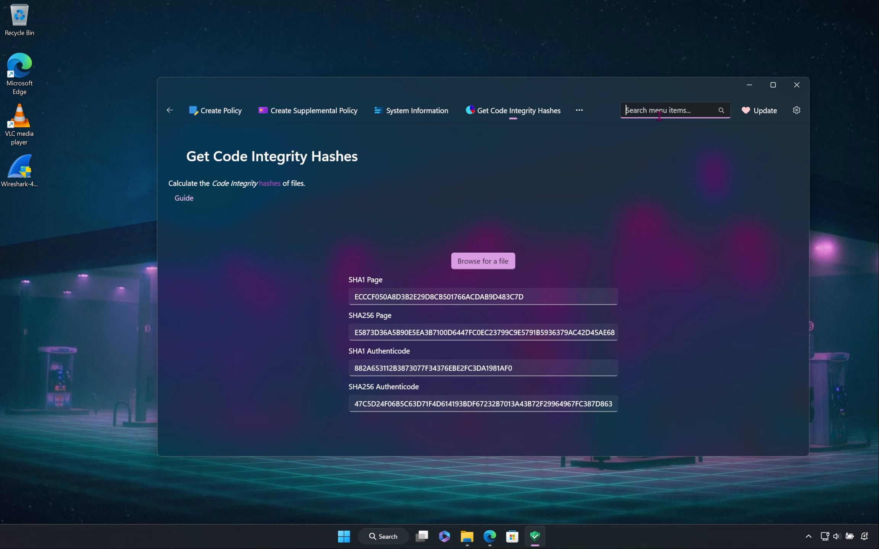
pyautogui.write('se')
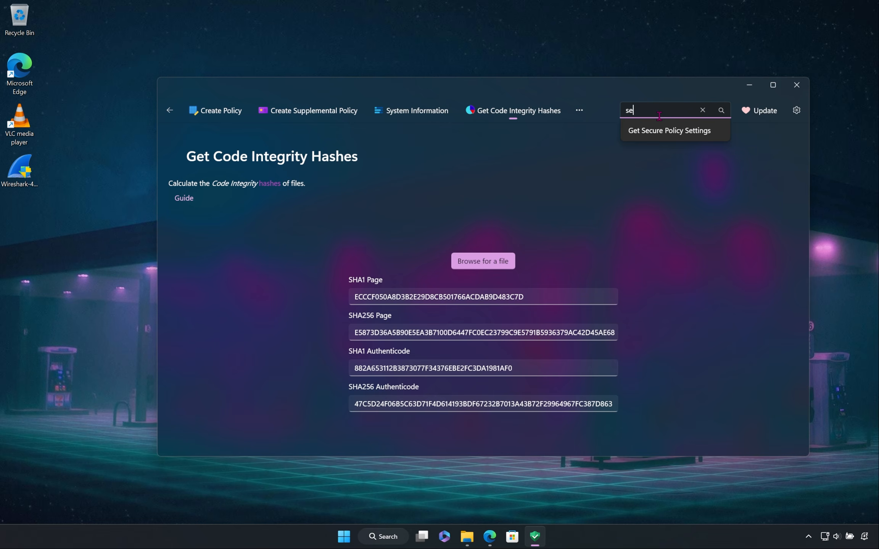
pyautogui.click(682, 132)
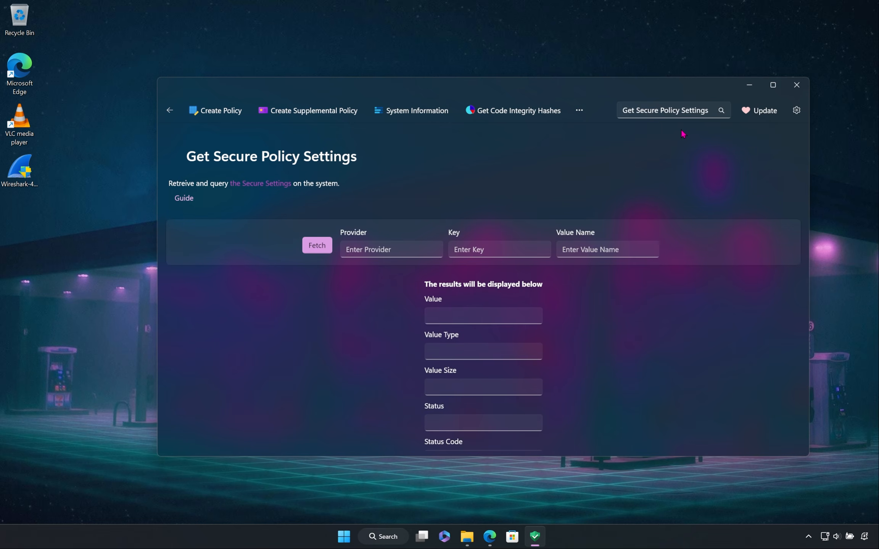
pyautogui.scroll(-2, 649, 263)
pyautogui.scroll(2, 646, 275)
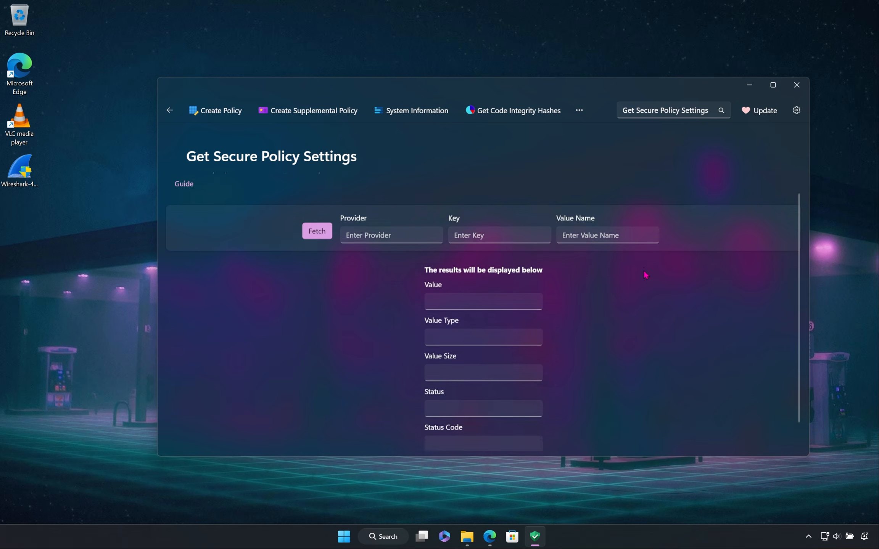
pyautogui.click(707, 111)
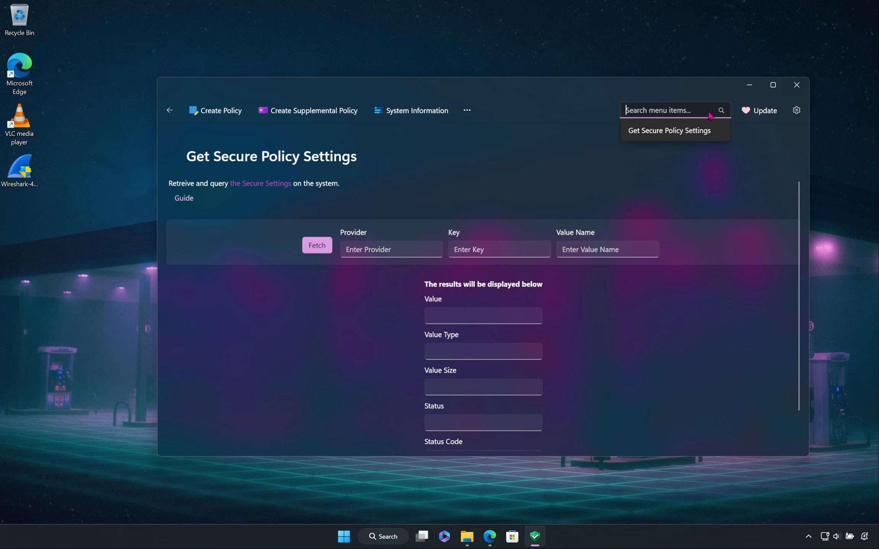
pyautogui.click(649, 130)
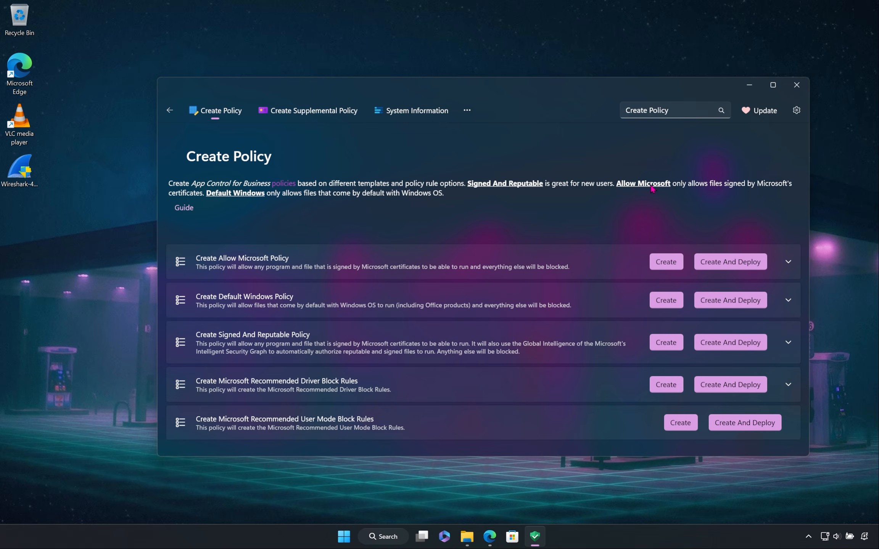
# Step: Return to Settings, expand User Configs, load the current configuration and look through its fields
pyautogui.click(797, 111)
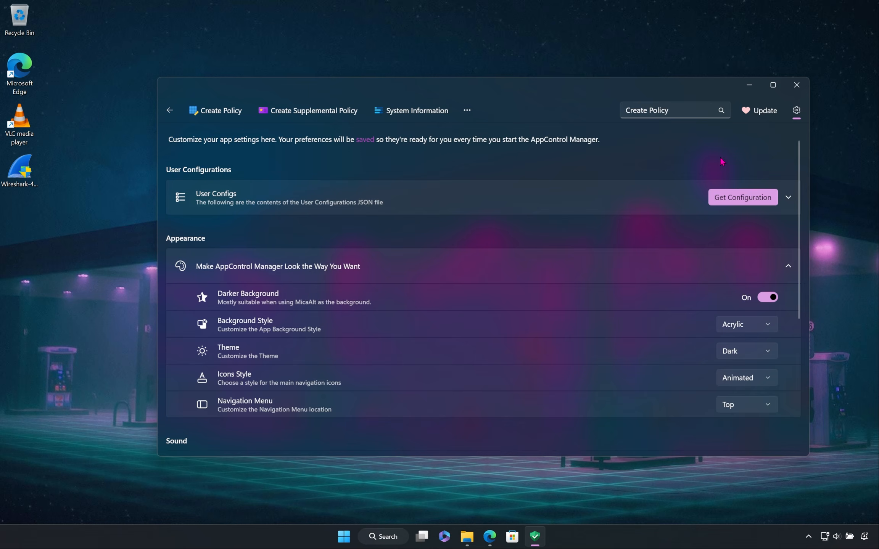
pyautogui.click(573, 205)
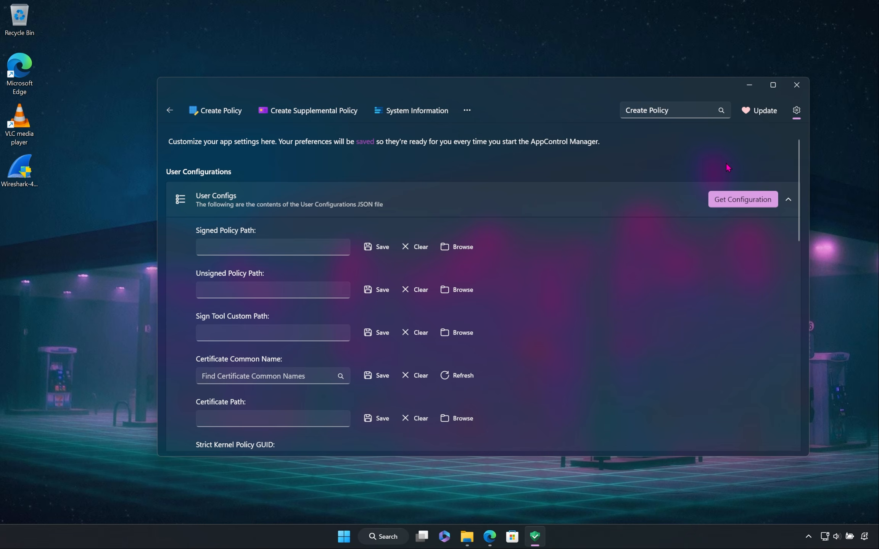
pyautogui.click(740, 198)
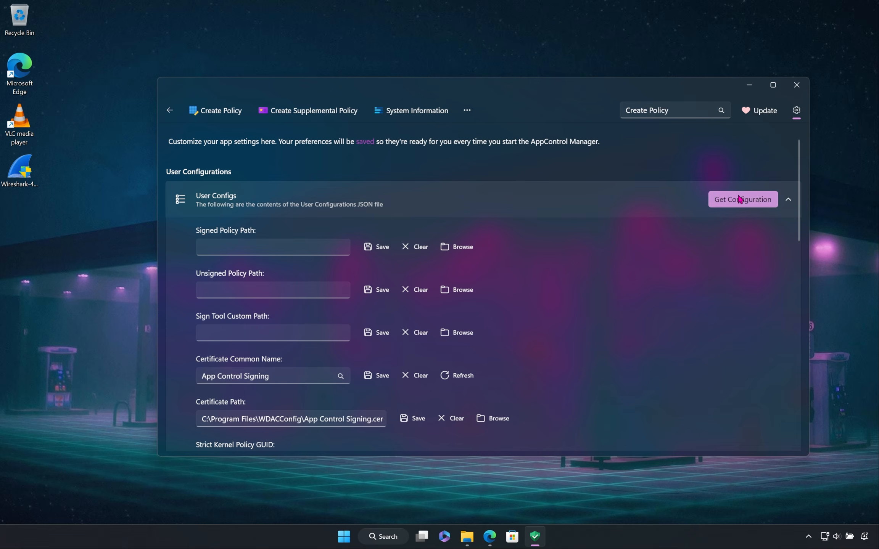
pyautogui.scroll(-3, 681, 261)
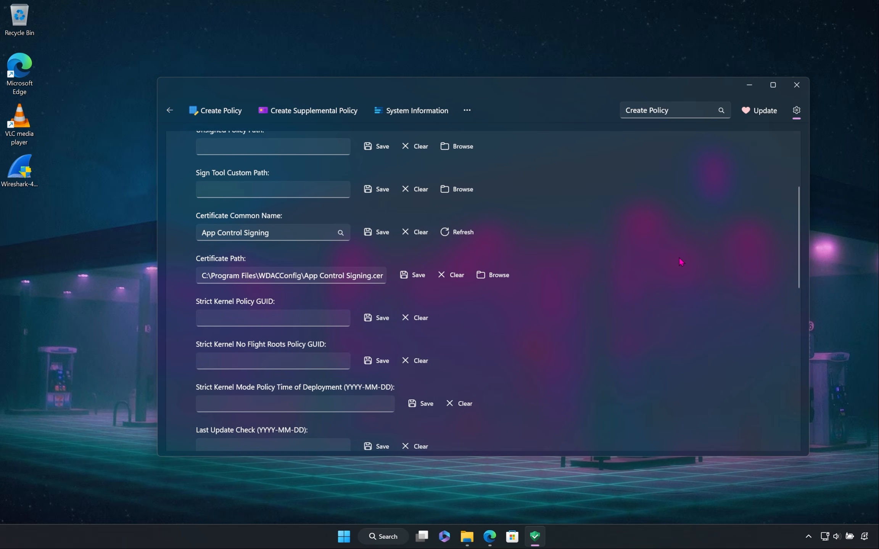
pyautogui.scroll(-2, 678, 257)
pyautogui.scroll(5, 678, 256)
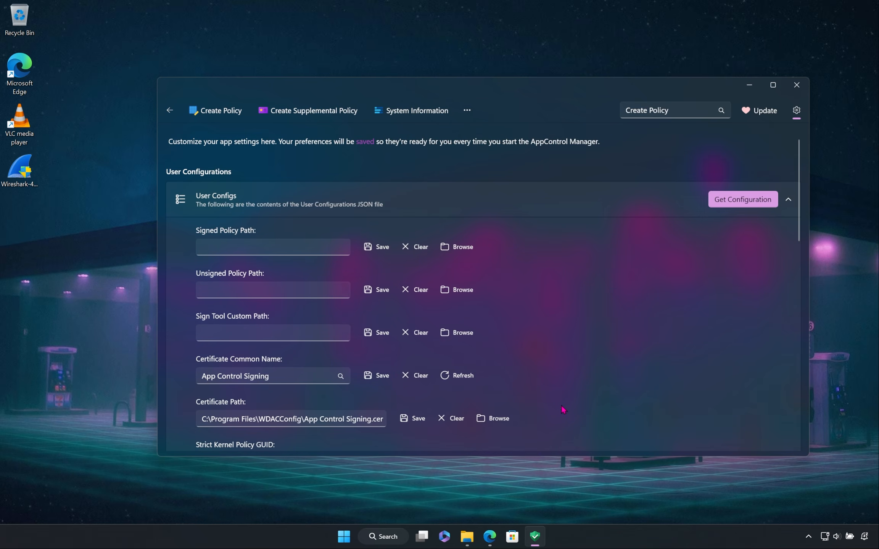
# Step: Switch to File Explorer and open UserConfigurations.json from the UserConfigurations folder in Notepad
pyautogui.click(467, 536)
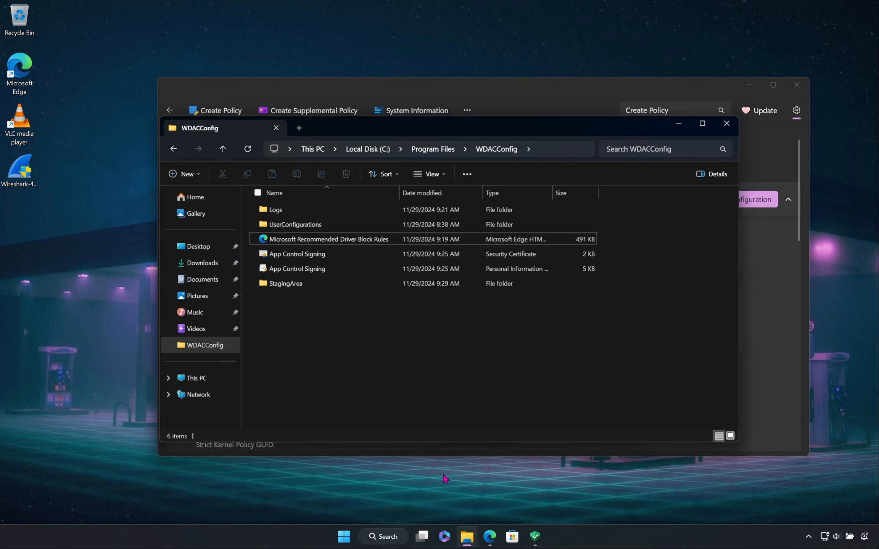
pyautogui.doubleClick(355, 226)
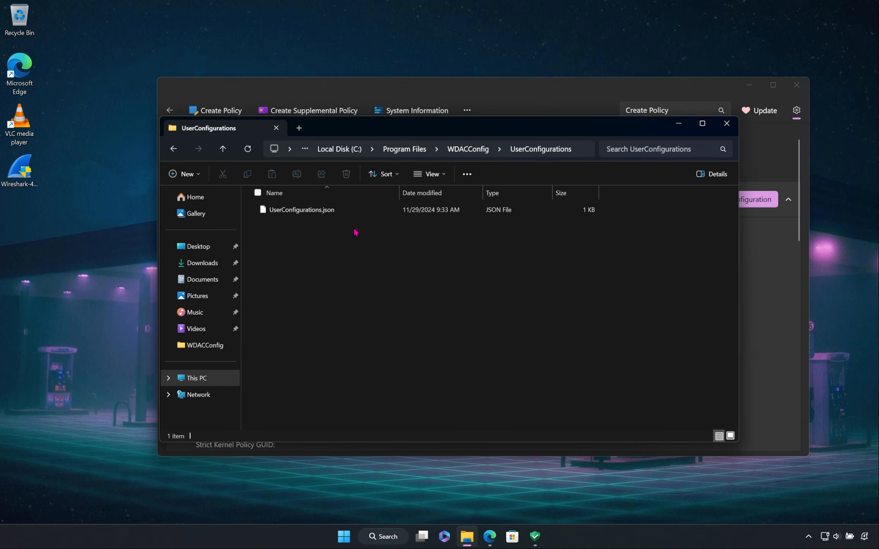
pyautogui.doubleClick(375, 212)
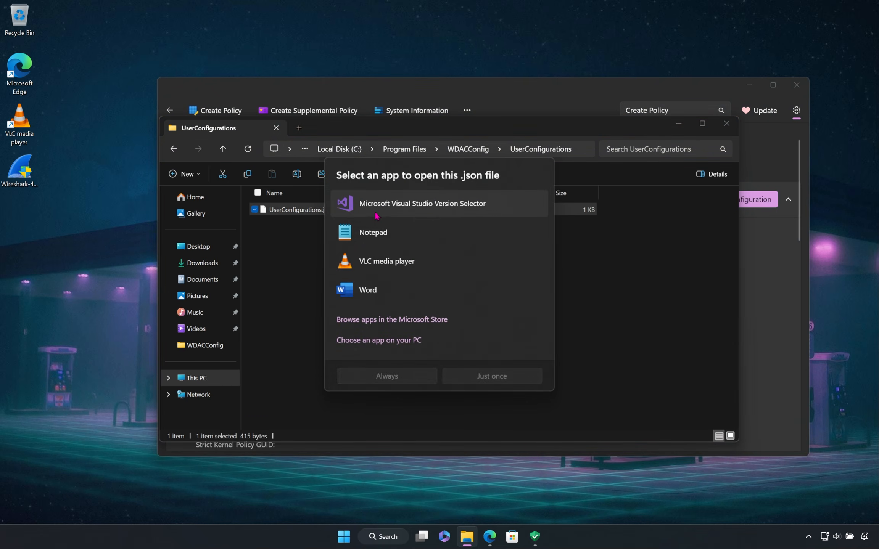
pyautogui.doubleClick(381, 230)
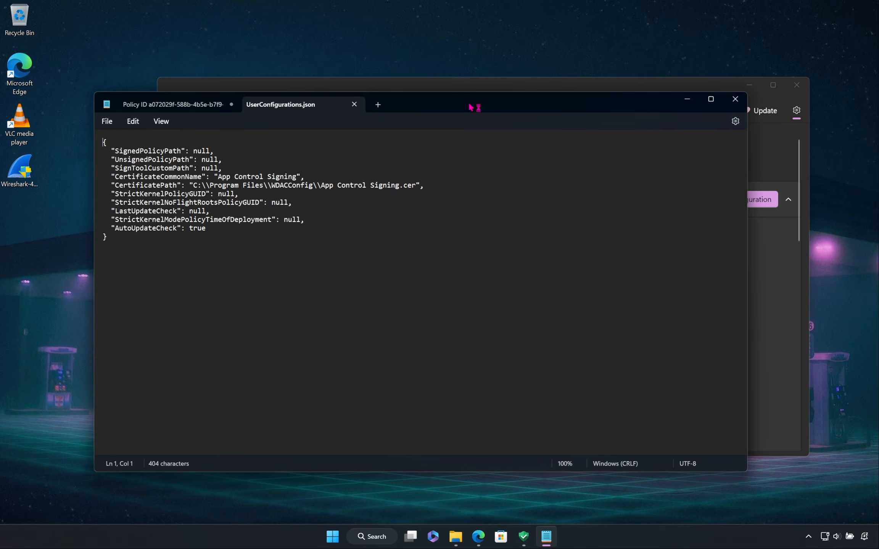
# Step: Move the Notepad window aside, and minimize File Explorer and Notepad to get back to the User Configs settings
pyautogui.moveTo(473, 105); pyautogui.dragTo(446, 176)
pyautogui.click(678, 124)
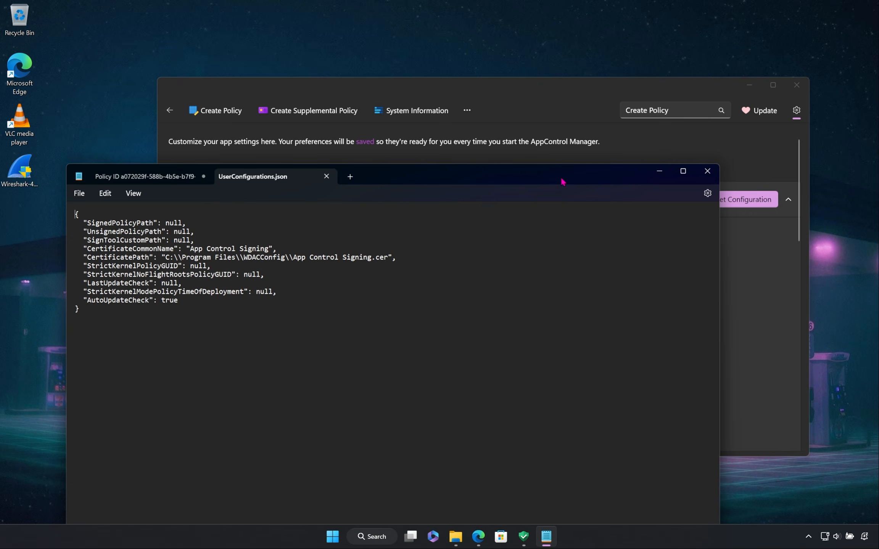
pyautogui.click(660, 171)
# Step: Set the Unsigned Policy Path to Microsoft Recommended Driver Block Rules.xml from the WDACConfig folder and save it
pyautogui.scroll(-3, 621, 218)
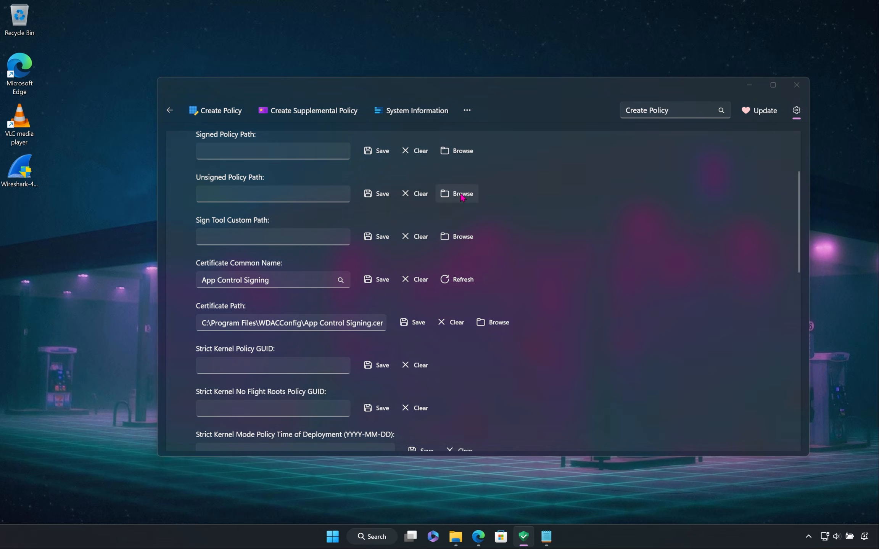
pyautogui.click(460, 194)
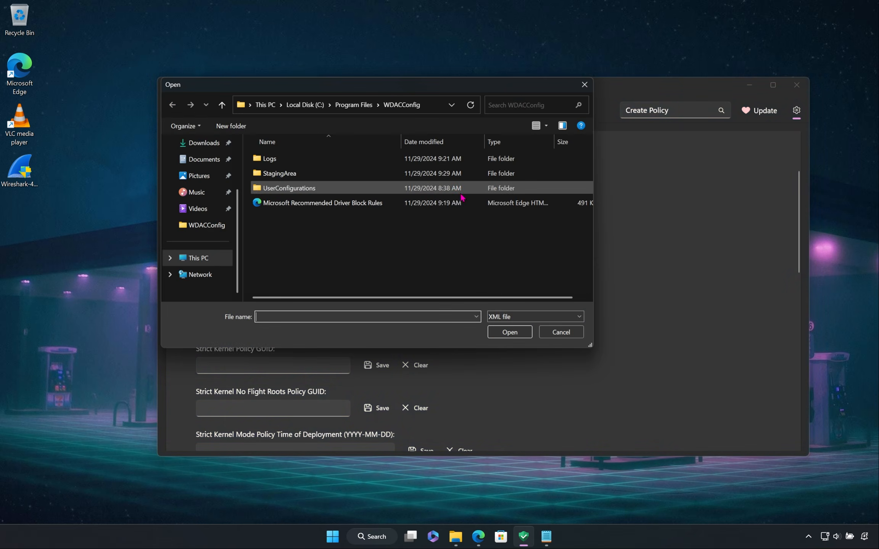
pyautogui.doubleClick(386, 203)
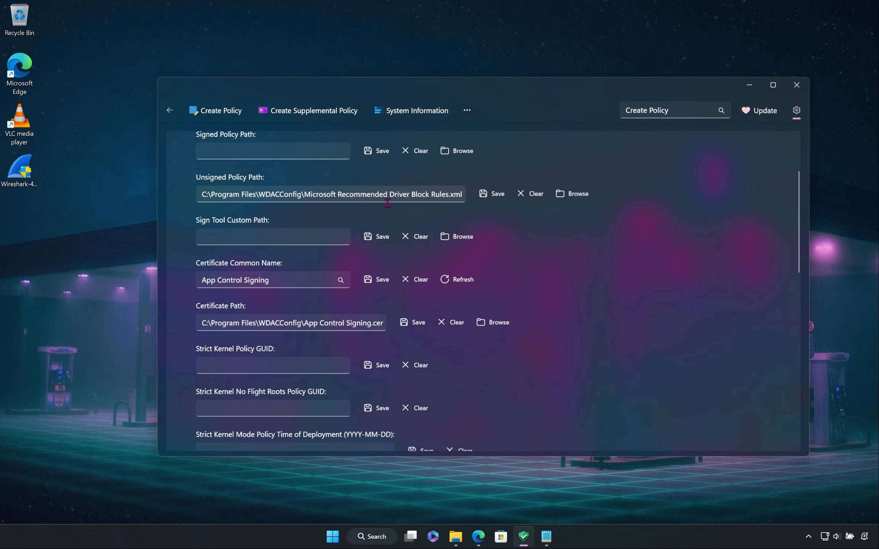
pyautogui.click(502, 196)
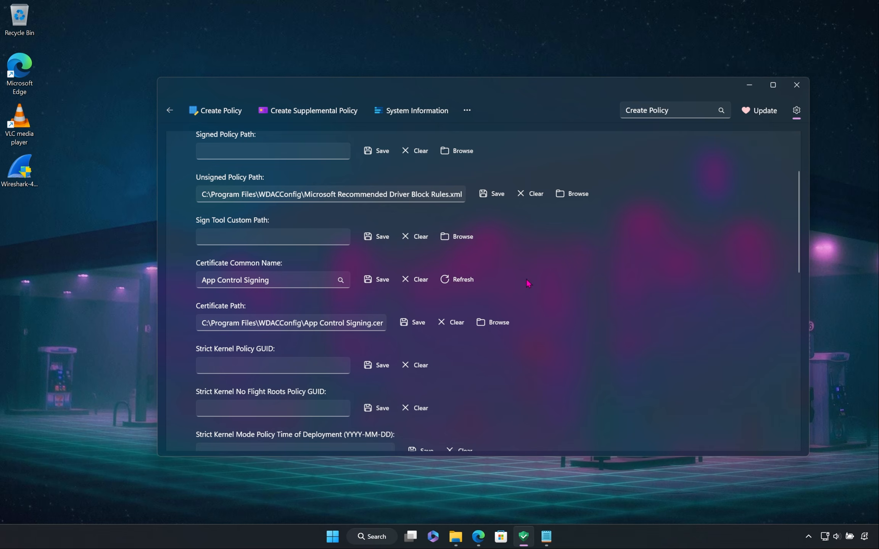
# Step: Check the UnsignedPolicyPath line of UserConfigurations.json in Notepad, then minimize Notepad to return to AppControl Manager
pyautogui.click(549, 540)
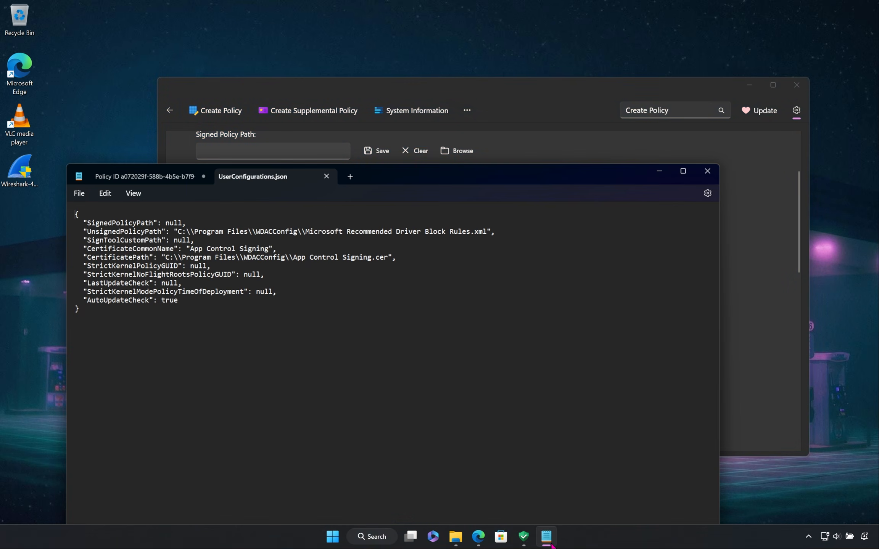
pyautogui.moveTo(178, 232); pyautogui.dragTo(487, 233)
pyautogui.click(492, 241)
pyautogui.click(660, 171)
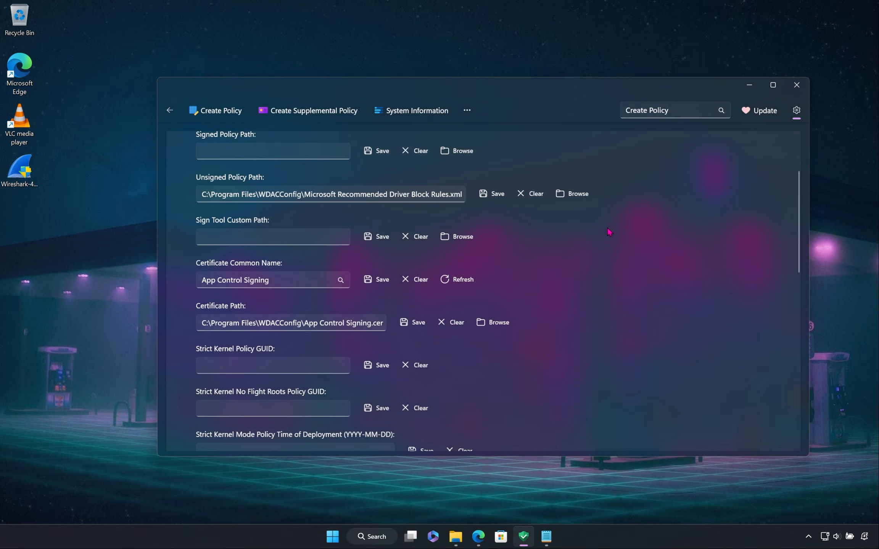
# Step: Clear the Certificate Common Name, search the certificate names for "c" and choose App Control Signing
pyautogui.click(272, 280)
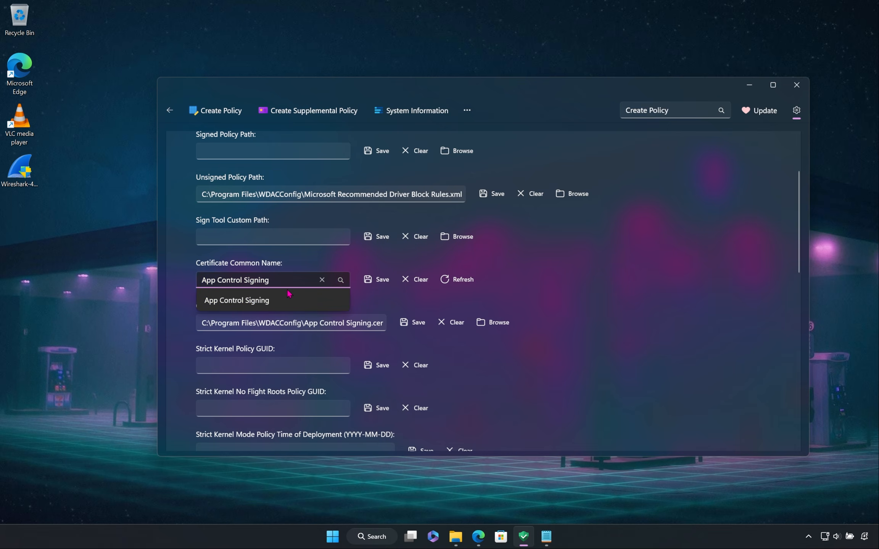
pyautogui.click(319, 299)
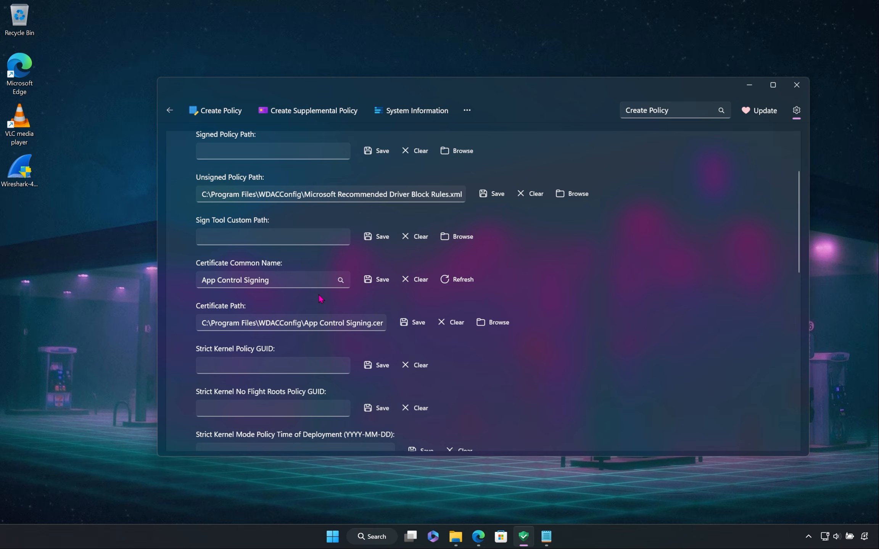
pyautogui.click(415, 283)
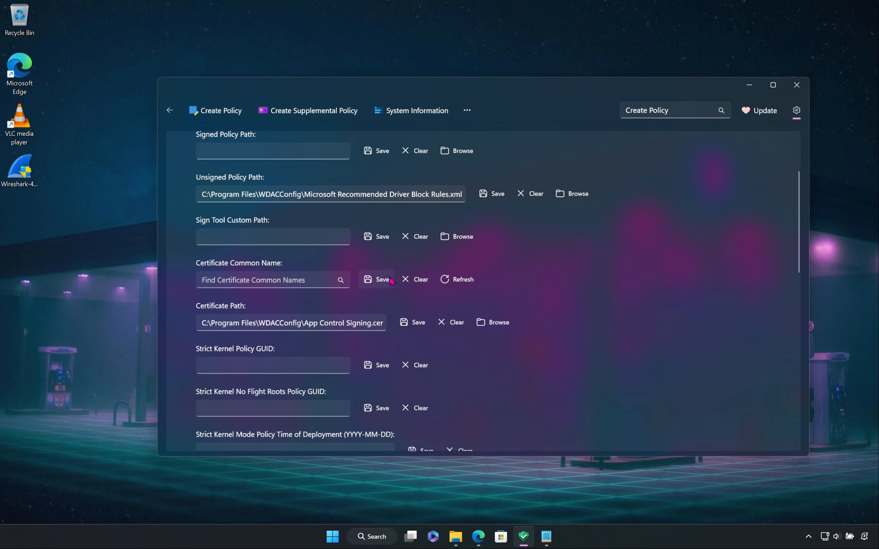
pyautogui.click(315, 280)
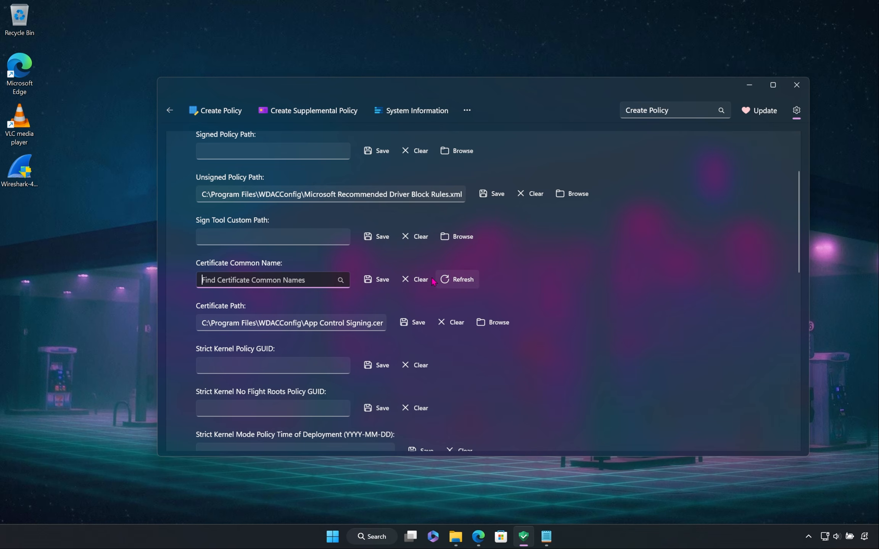
pyautogui.write('c')
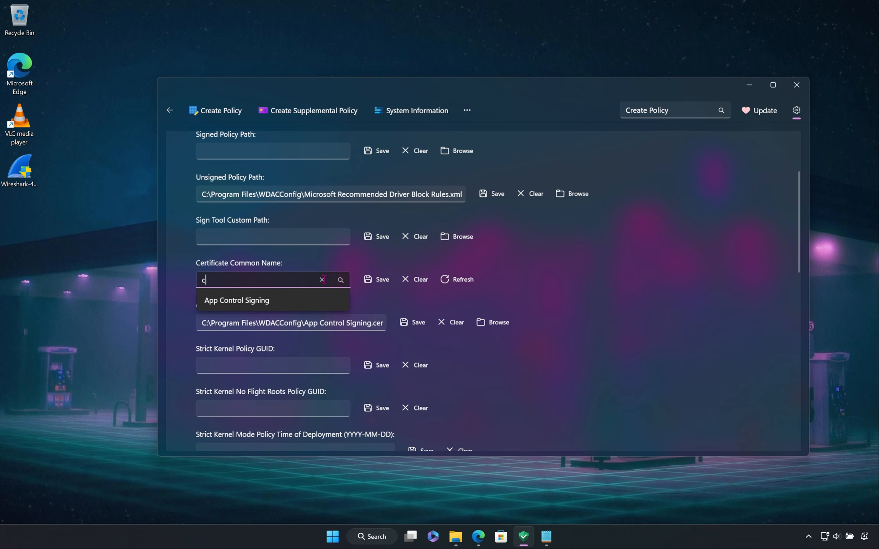
pyautogui.click(269, 301)
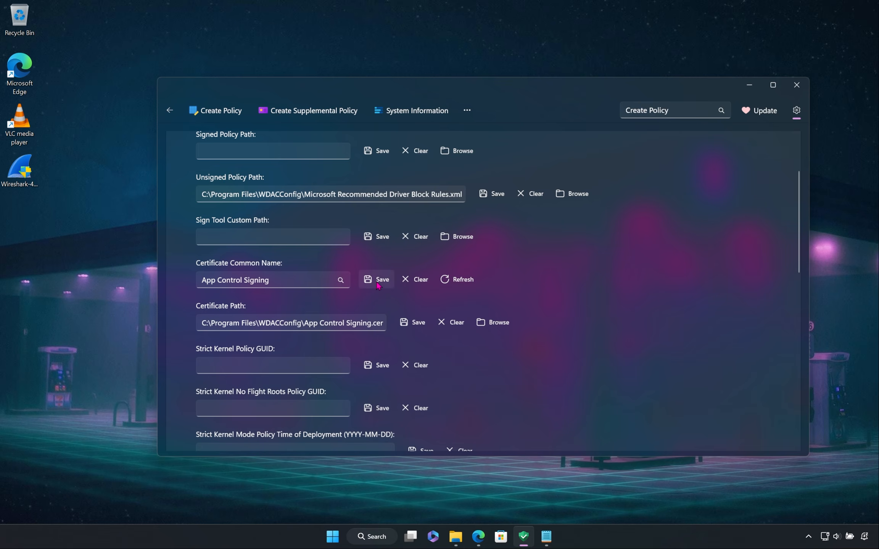
# Step: Collapse the User Configs section and set the Navigation Menu location to Left in the appearance settings
pyautogui.scroll(-3, 379, 285)
pyautogui.scroll(5, 486, 198)
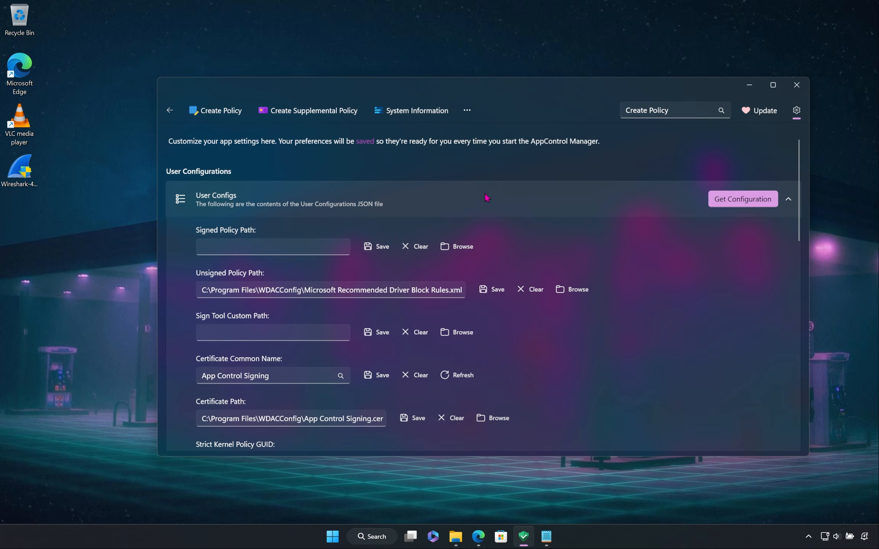
pyautogui.click(487, 198)
pyautogui.scroll(-3, 561, 260)
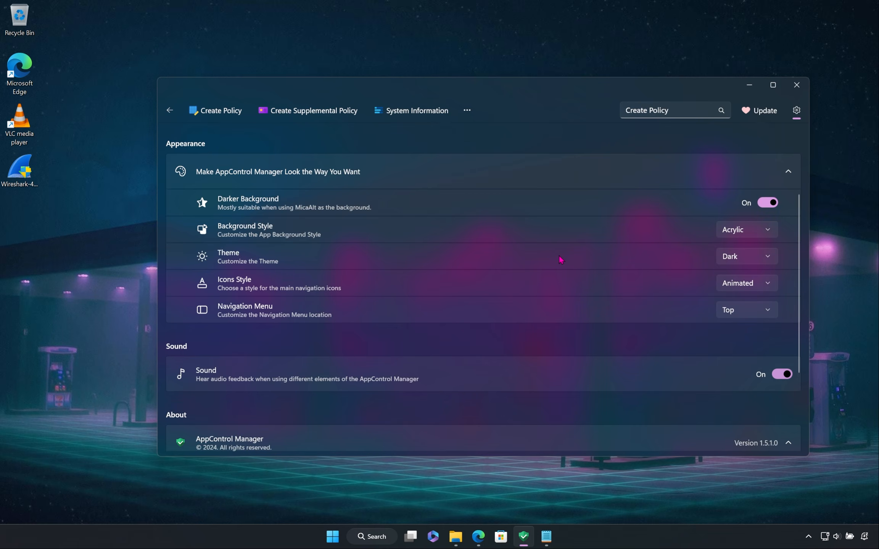
pyautogui.click(752, 310)
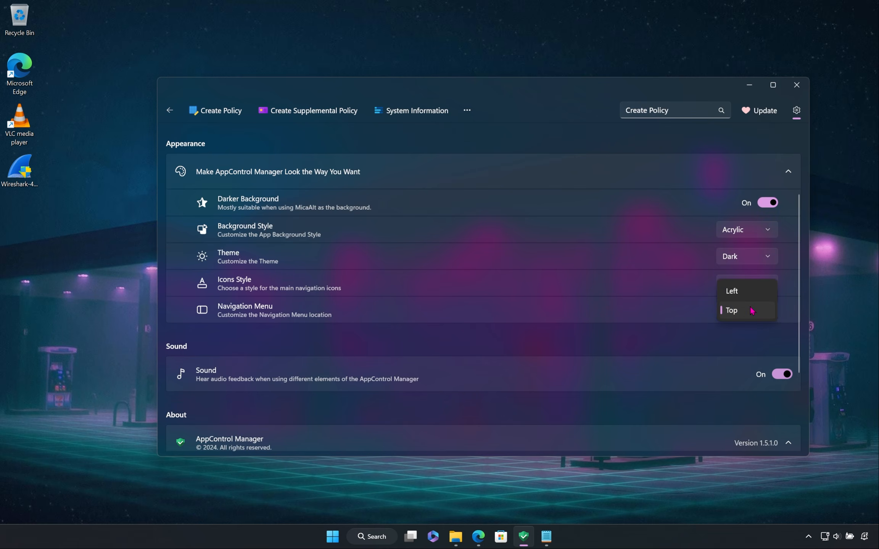
pyautogui.click(744, 292)
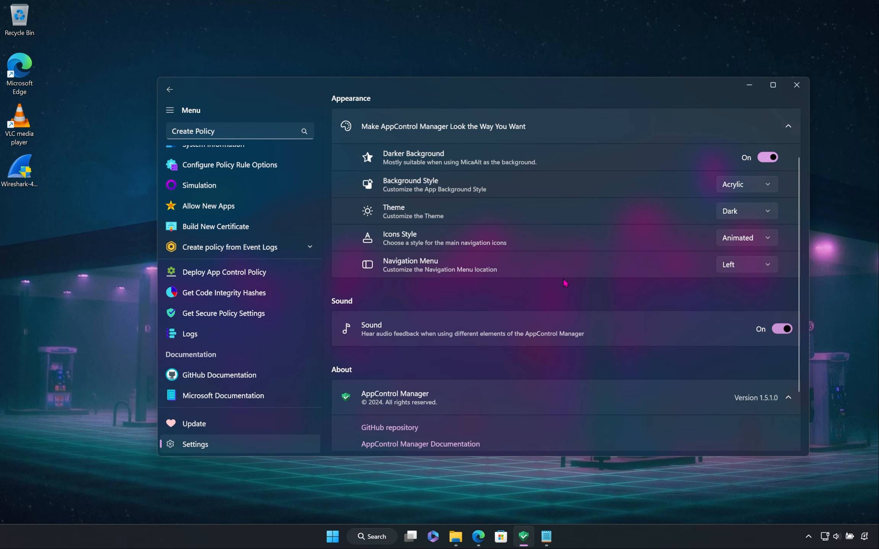
# Step: Turn off the Sound setting that gives audio feedback
pyautogui.scroll(3, 535, 282)
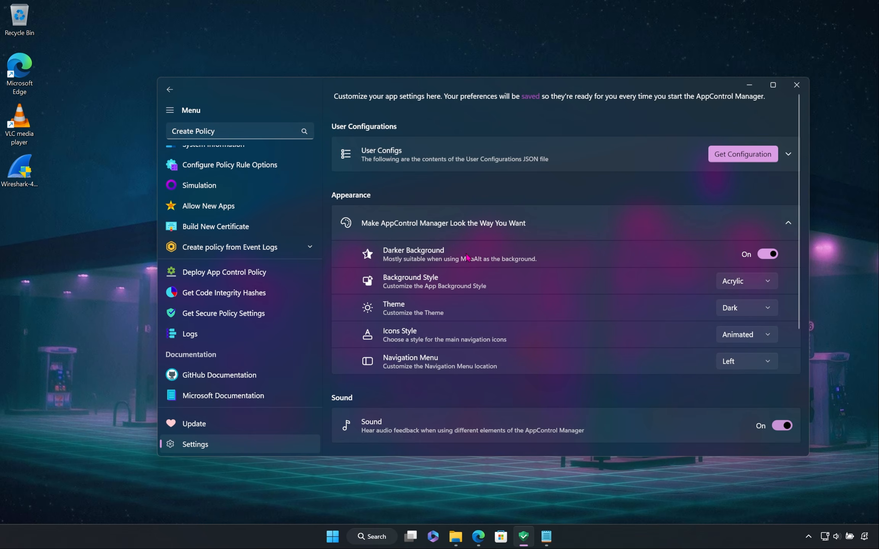
pyautogui.scroll(3, 239, 213)
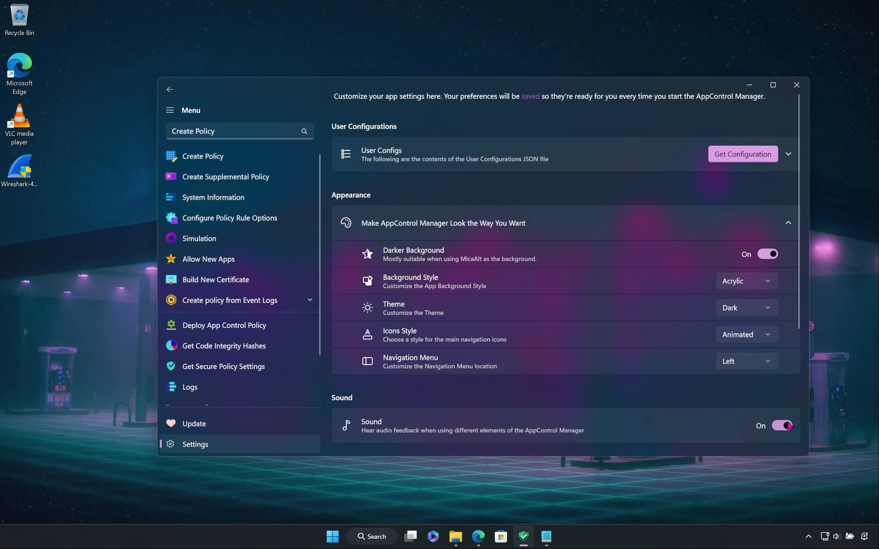
pyautogui.click(773, 432)
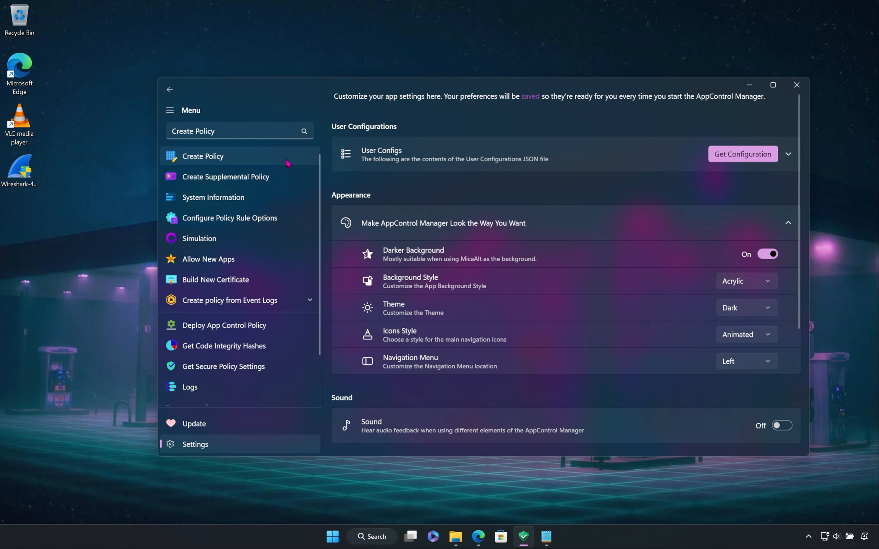
# Step: On the Create Policy page, expand the Default Windows policy, turn on Audit and Log Size, and set the log size to 15 MB
pyautogui.click(257, 159)
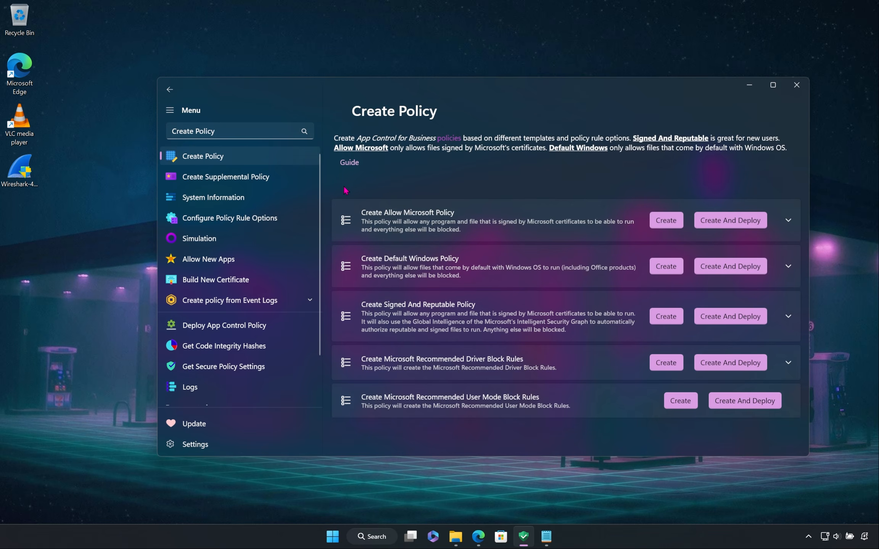
pyautogui.click(578, 253)
pyautogui.scroll(-2, 594, 259)
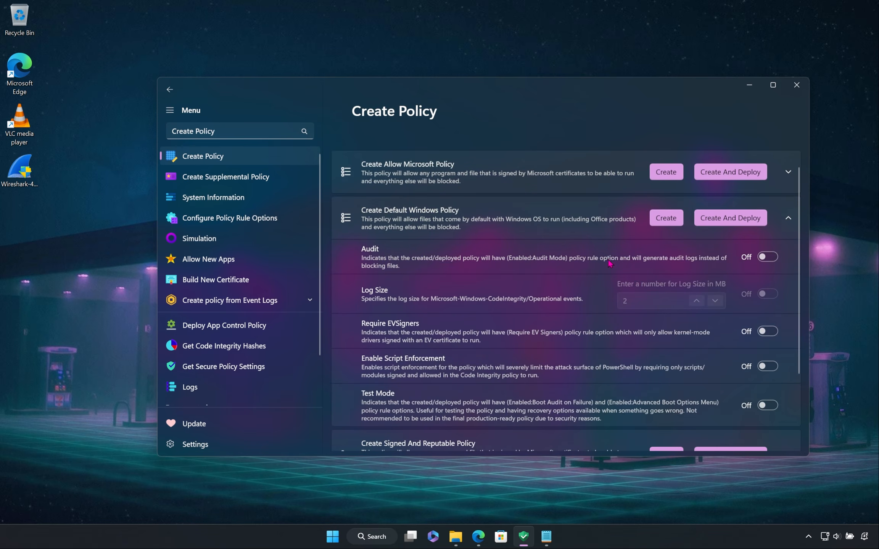
pyautogui.click(770, 258)
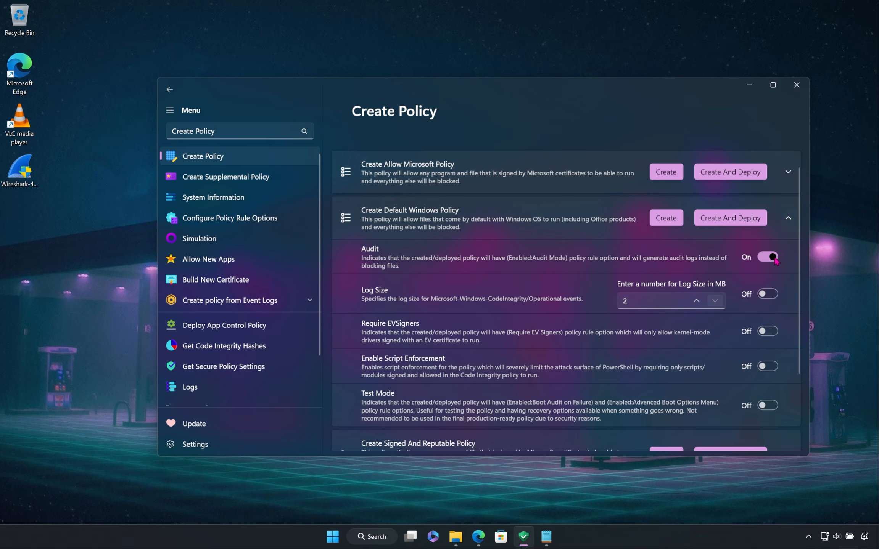
pyautogui.click(768, 294)
pyautogui.click(696, 303)
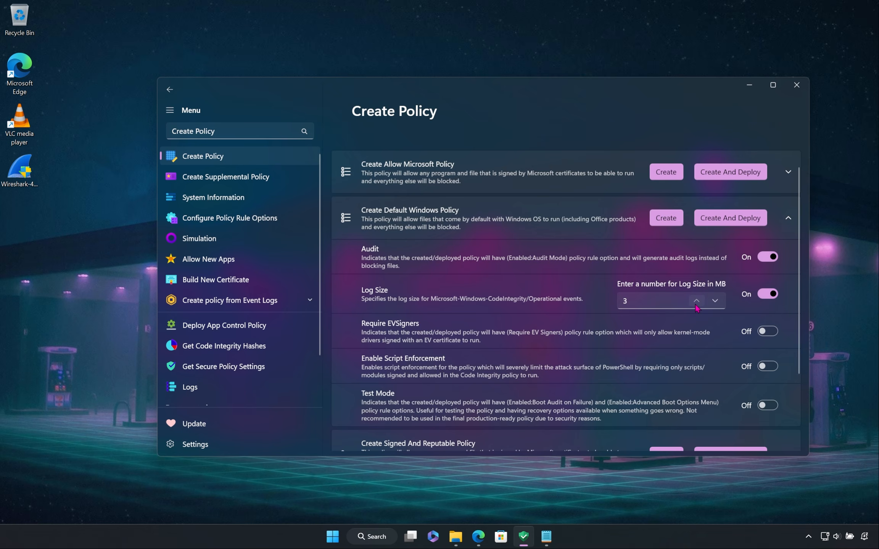
pyautogui.click(696, 305)
pyautogui.scroll(2, 585, 274)
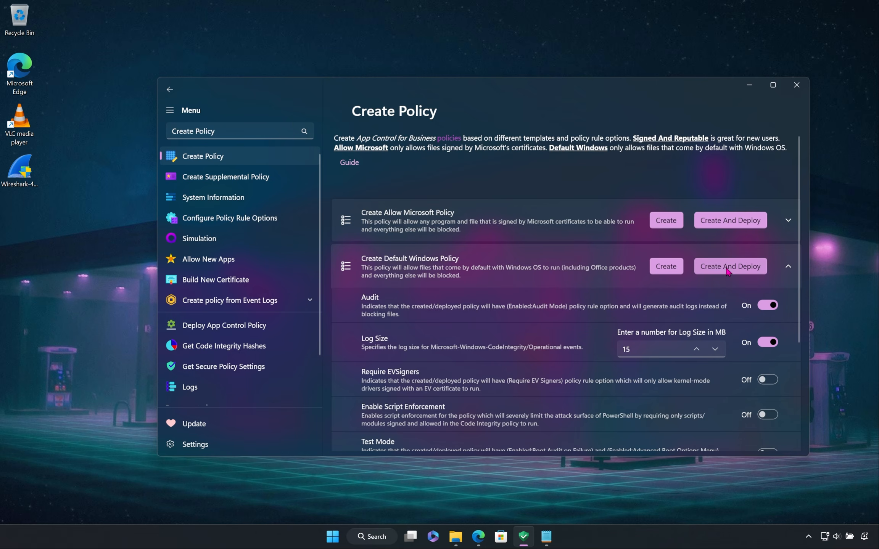
# Step: Create and deploy the Default Windows policy with the chosen options, and look over the policy list while it runs
pyautogui.click(726, 268)
pyautogui.scroll(-2, 727, 271)
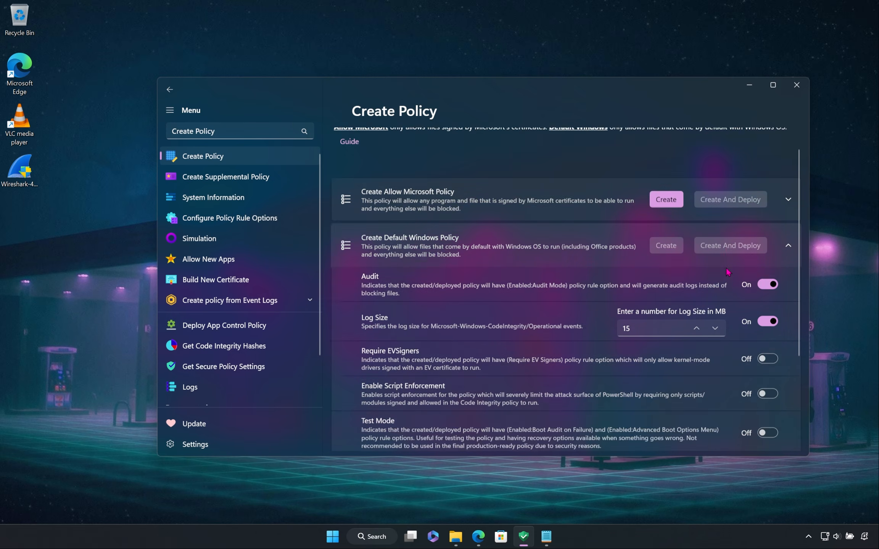
pyautogui.scroll(-3, 727, 272)
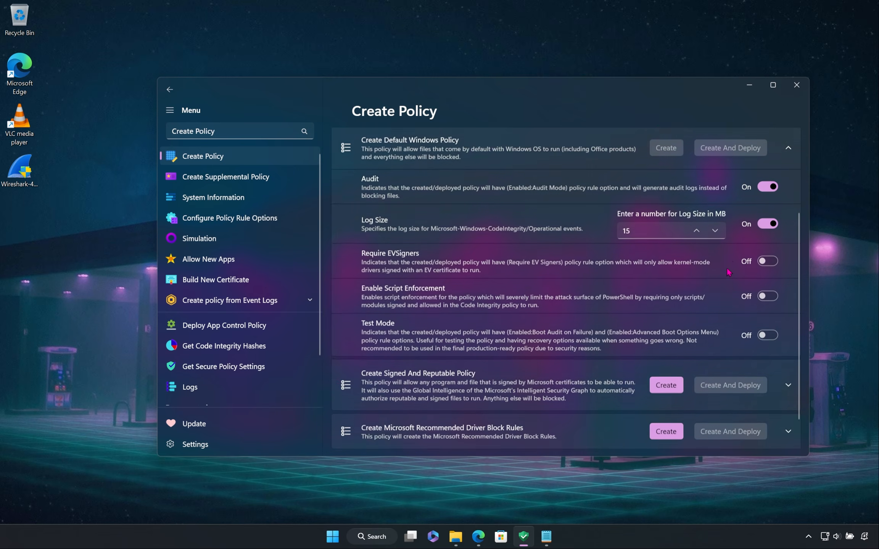
pyautogui.scroll(5, 679, 259)
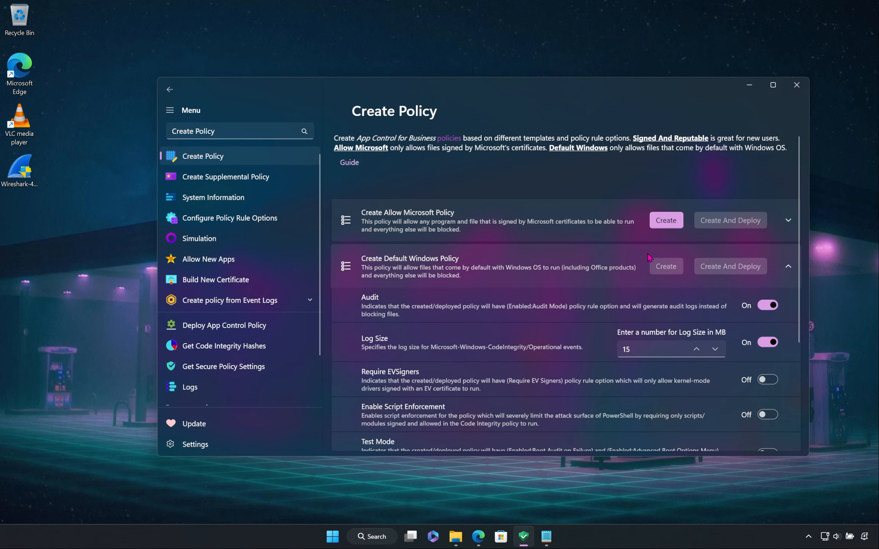
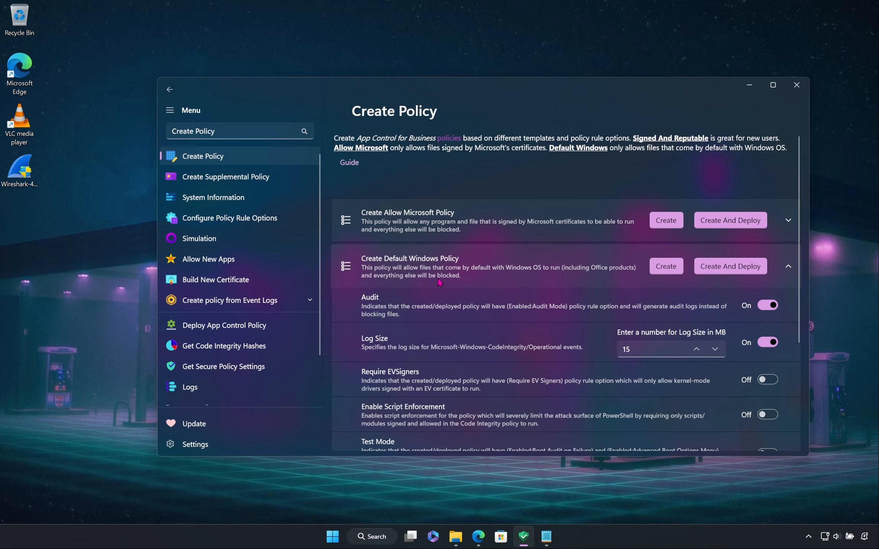
# Step: Retrieve the currently deployed policies on the System Information page
pyautogui.scroll(-2, 412, 271)
pyautogui.click(305, 204)
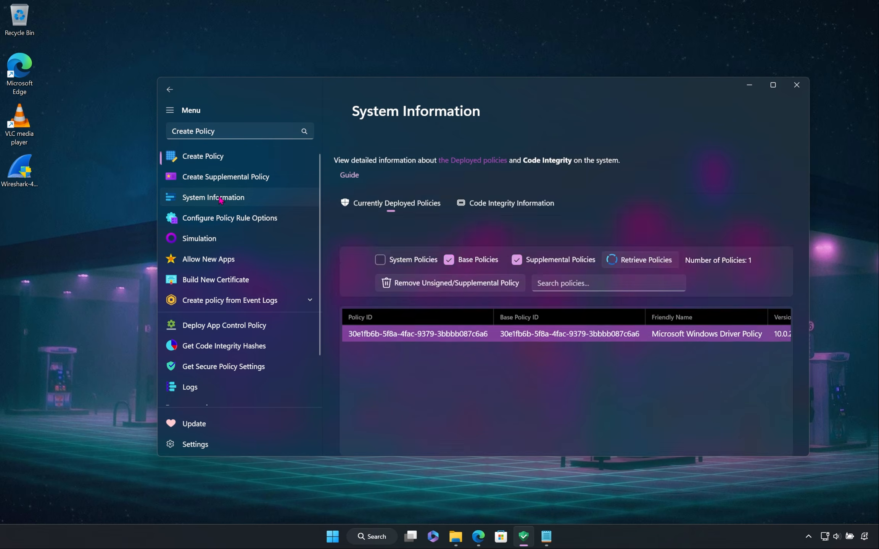
pyautogui.click(634, 220)
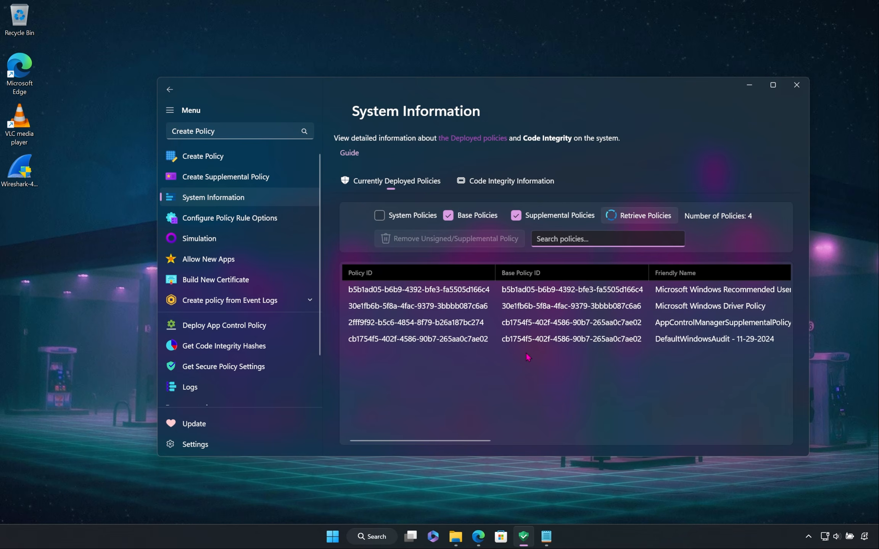
# Step: Examine the Microsoft Windows Recommended User Mode BlockList entry and widen the window to fit more policy columns
pyautogui.moveTo(452, 440); pyautogui.dragTo(514, 448)
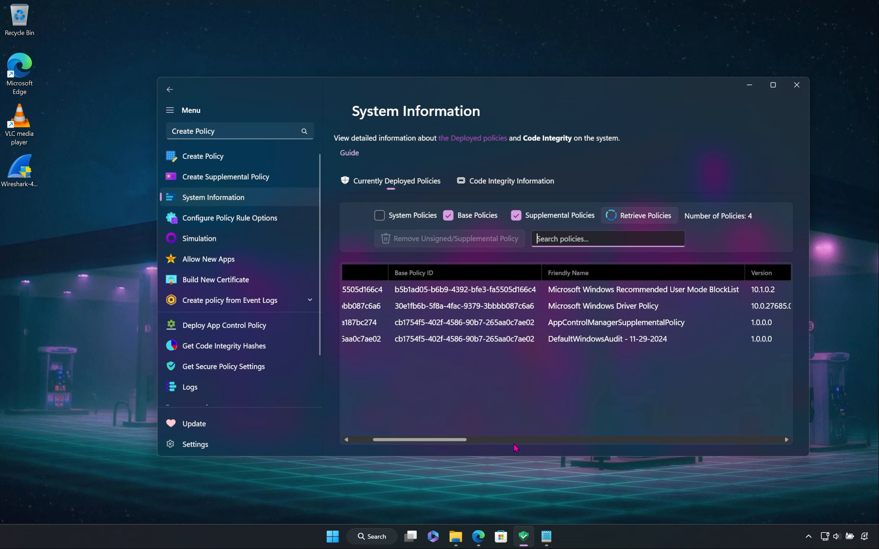
pyautogui.click(677, 297)
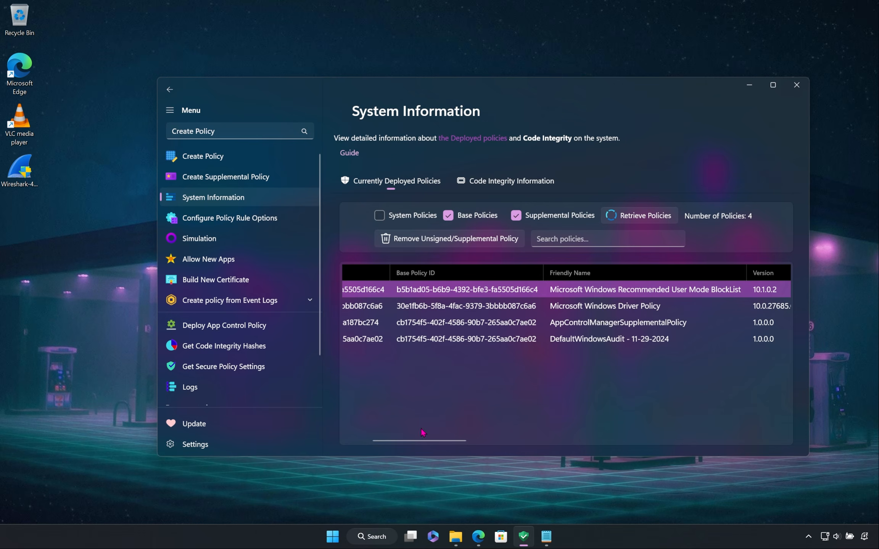
pyautogui.moveTo(422, 442)
pyautogui.mouseDown()
pyautogui.moveTo(390, 444)
pyautogui.moveTo(428, 443)
pyautogui.mouseUp()
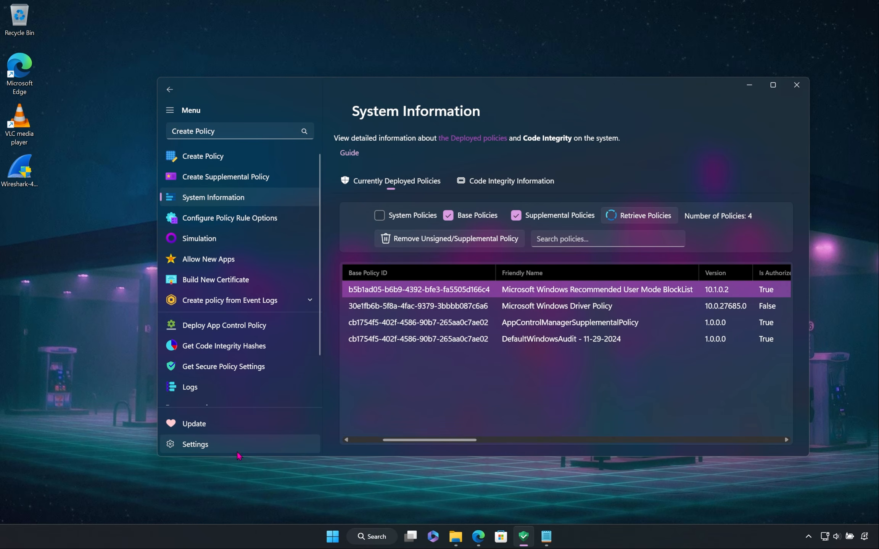
pyautogui.moveTo(164, 457); pyautogui.dragTo(83, 480)
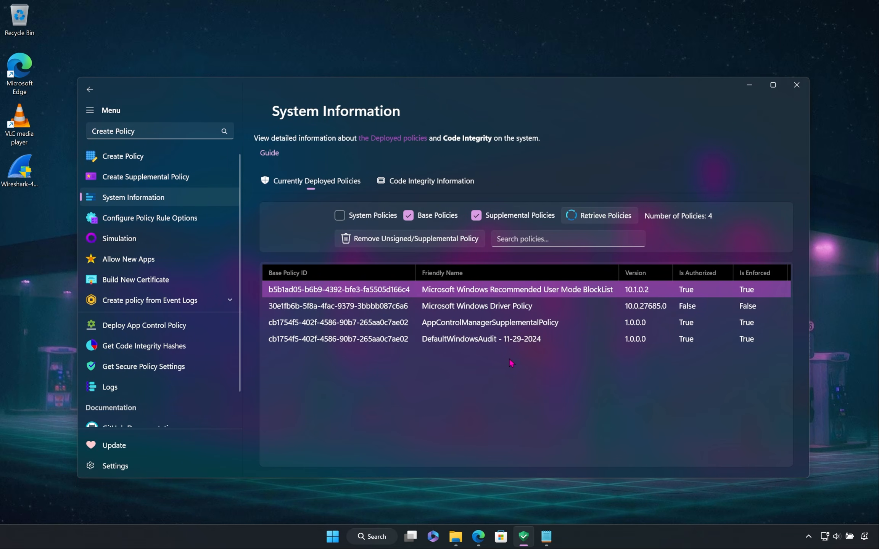
# Step: Examine the deployed AppControlManagerSupplementalPolicy and DefaultWindowsAudit entries, comparing their IDs and authorization columns
pyautogui.click(583, 325)
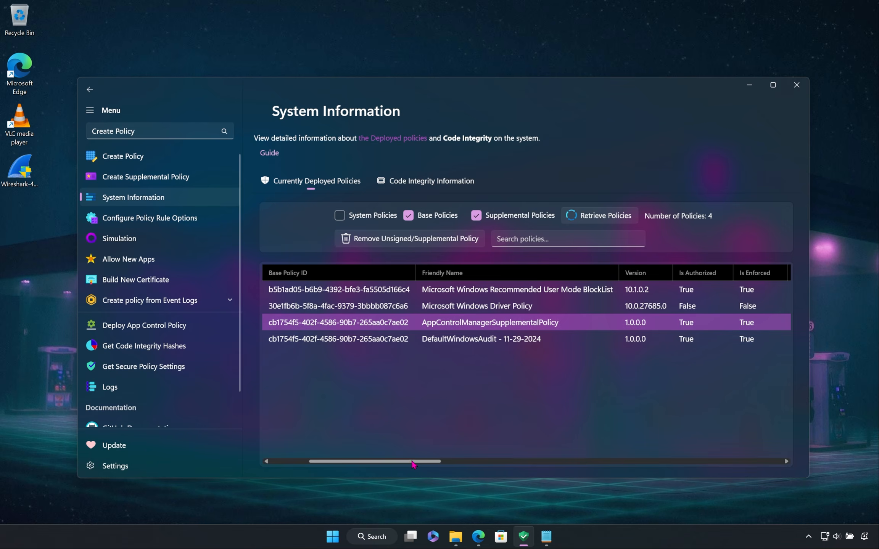
pyautogui.moveTo(413, 463)
pyautogui.mouseDown()
pyautogui.moveTo(767, 465)
pyautogui.moveTo(398, 462)
pyautogui.mouseUp()
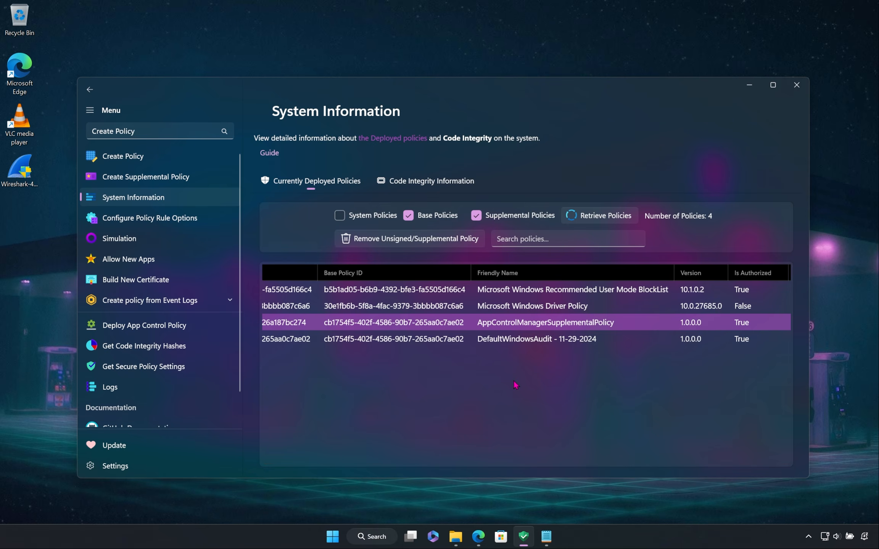
pyautogui.click(526, 343)
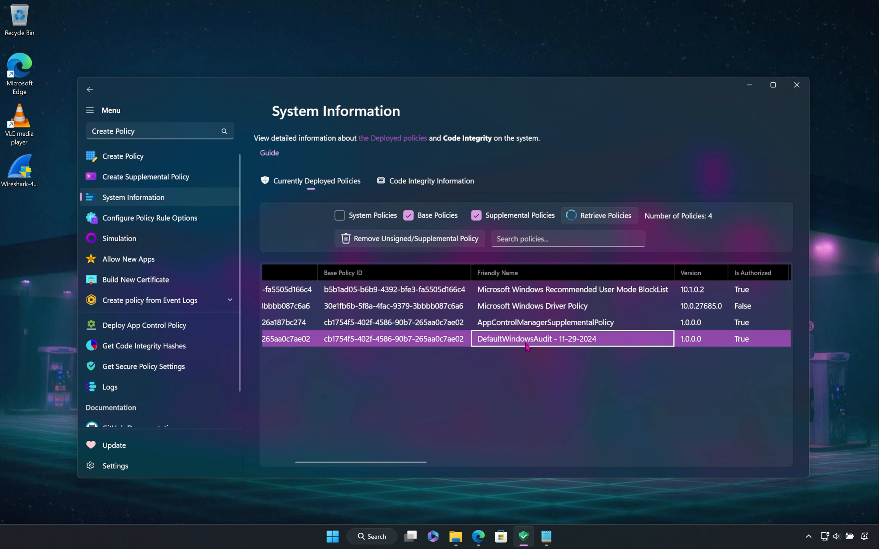
pyautogui.click(471, 379)
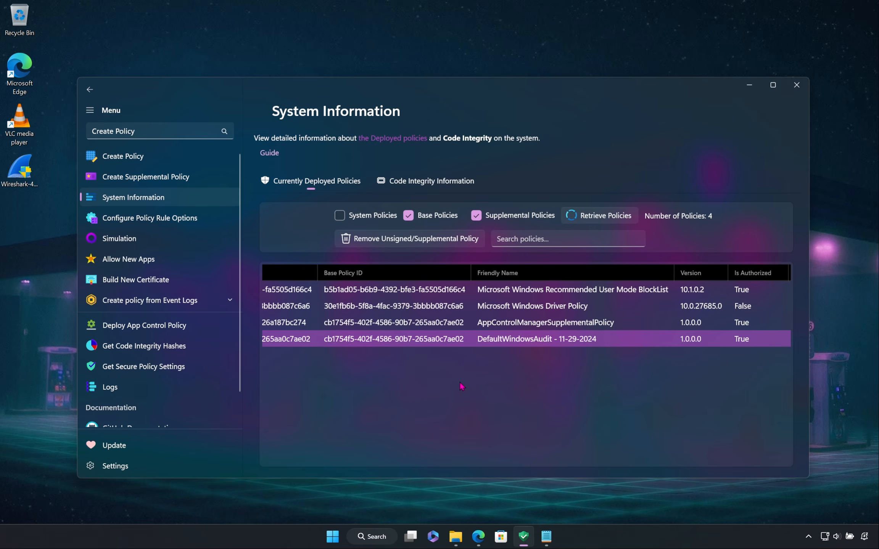
pyautogui.rightClick(536, 341)
pyautogui.click(520, 371)
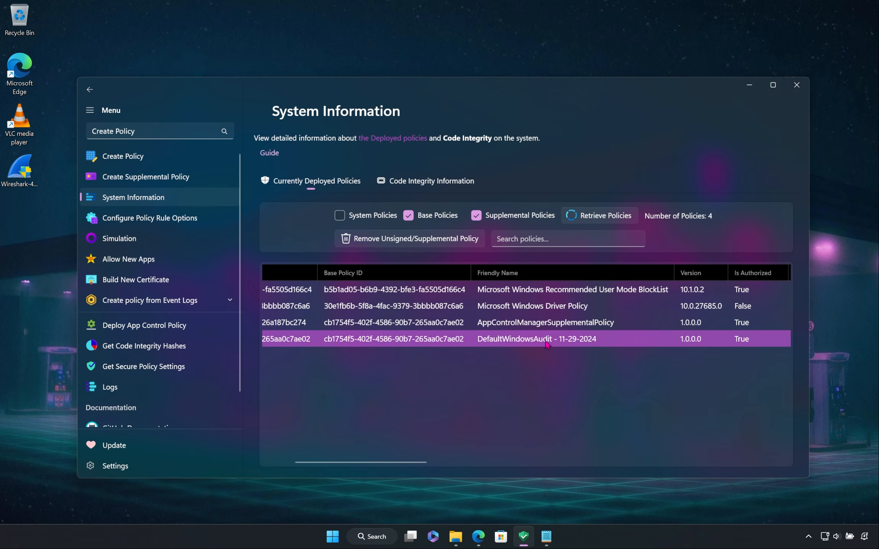
# Step: Request removal of AppControlManagerSupplementalPolicy, decline the confirmation, and compare the entry with the DefaultWindowsAudit policy
pyautogui.click(544, 328)
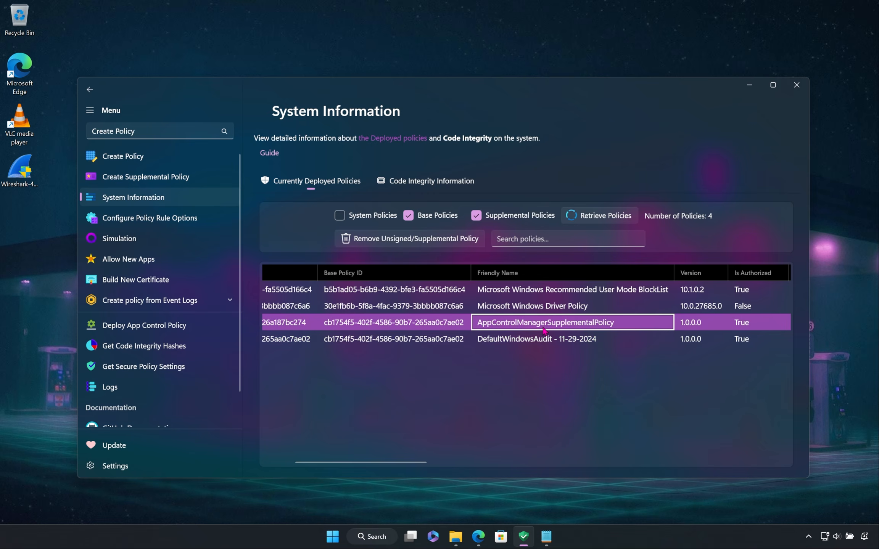
pyautogui.click(393, 243)
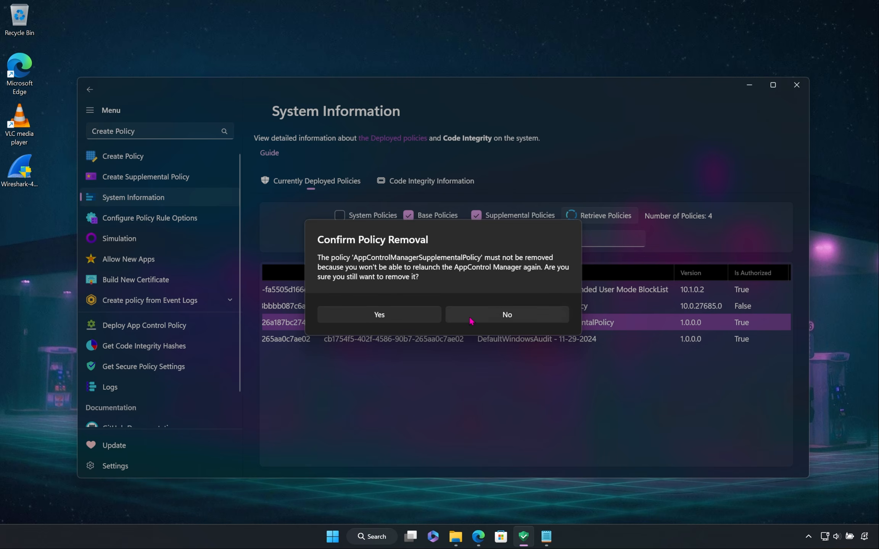
pyautogui.click(507, 321)
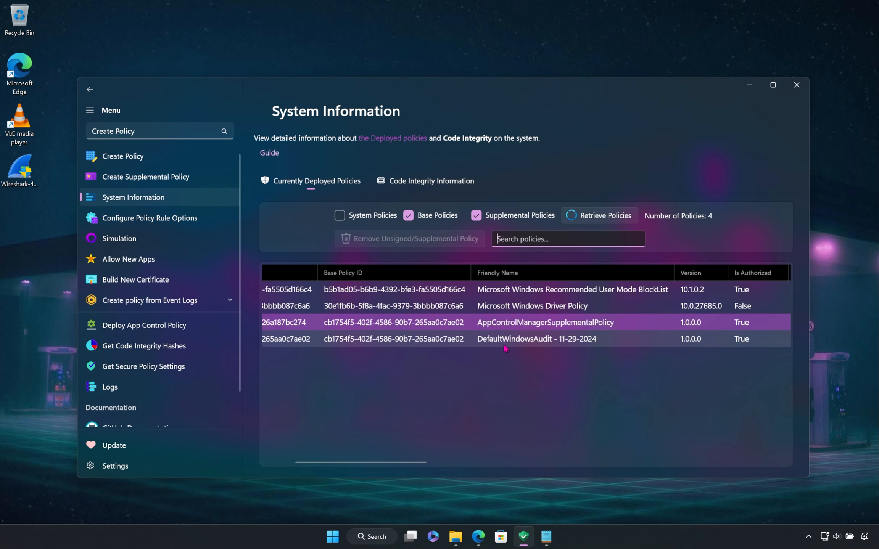
pyautogui.click(504, 346)
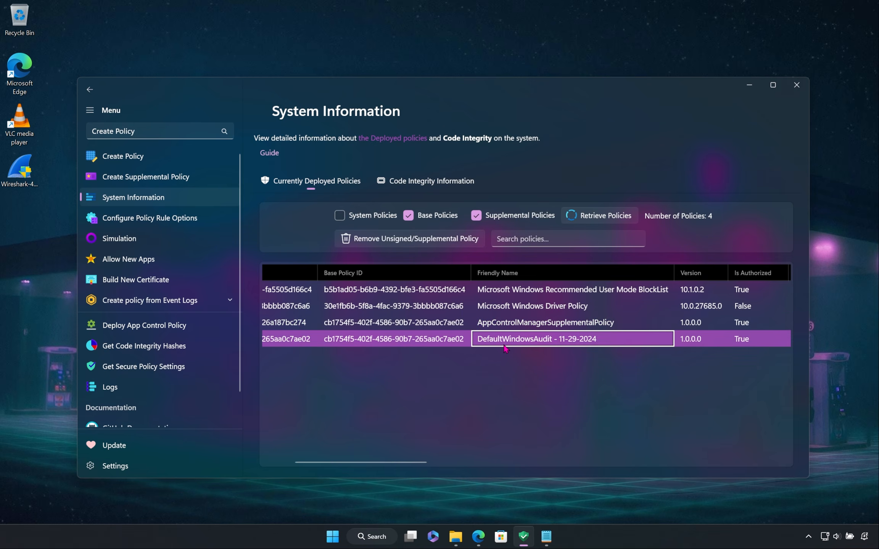
pyautogui.click(505, 328)
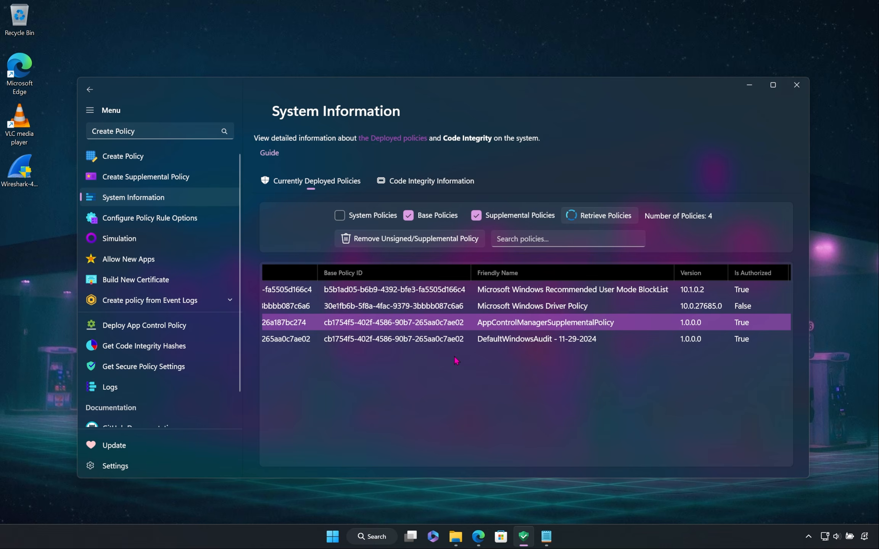
# Step: Launch VLC media player from the desktop with the audit policy active, enlarge its window, and close it
pyautogui.doubleClick(29, 127)
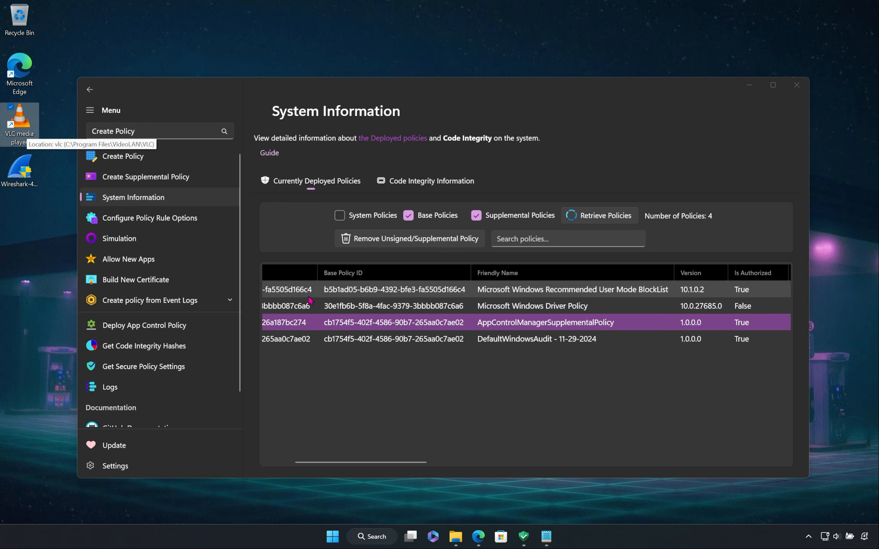
pyautogui.moveTo(338, 463); pyautogui.dragTo(285, 461)
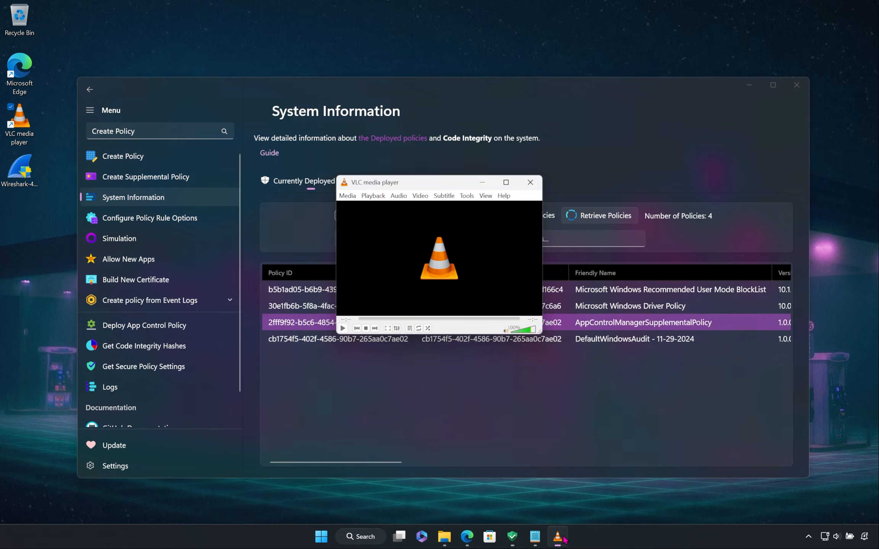
pyautogui.moveTo(540, 333); pyautogui.dragTo(728, 414)
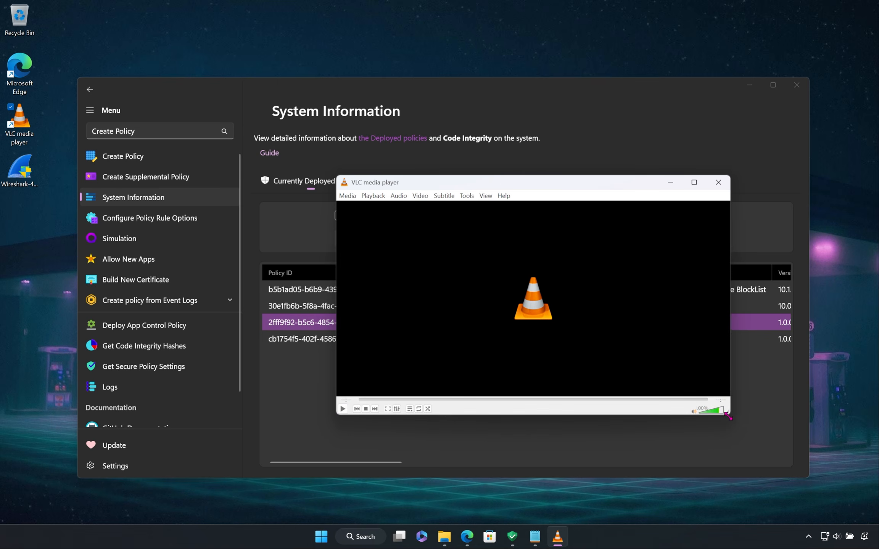
pyautogui.click(718, 182)
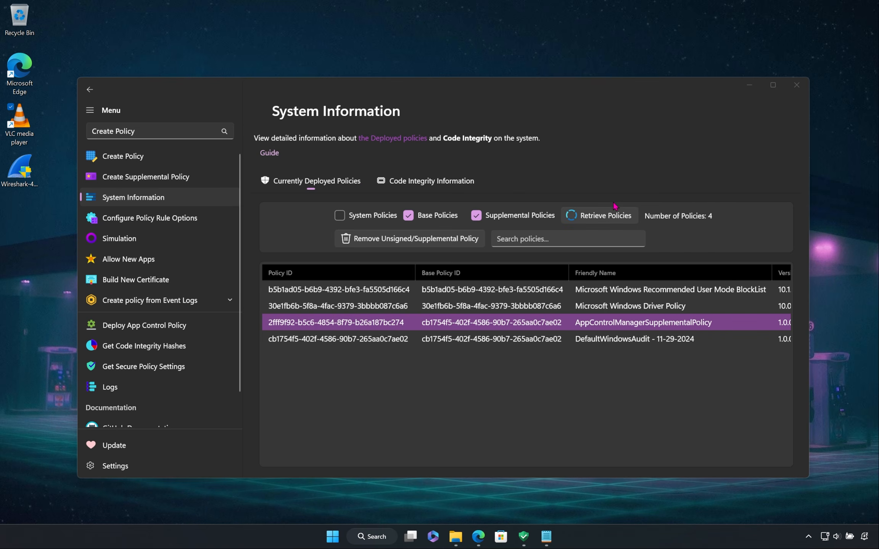
# Step: Return to AppControl Manager and scan the local system logs on the Create policy from Event Logs page
pyautogui.click(282, 249)
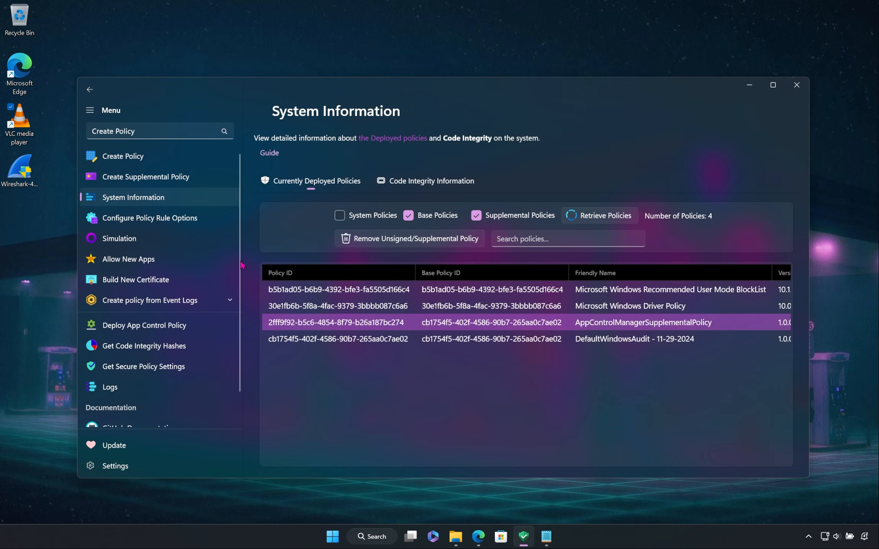
pyautogui.click(147, 303)
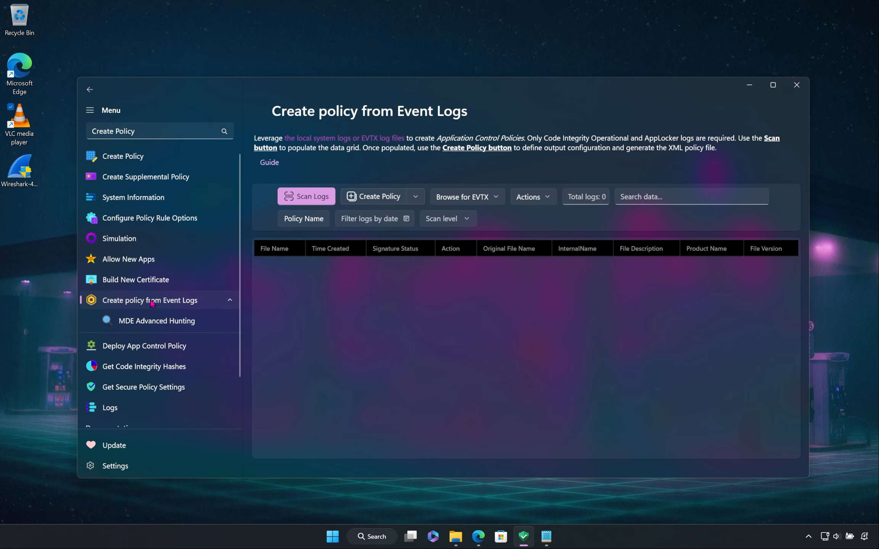
pyautogui.click(308, 197)
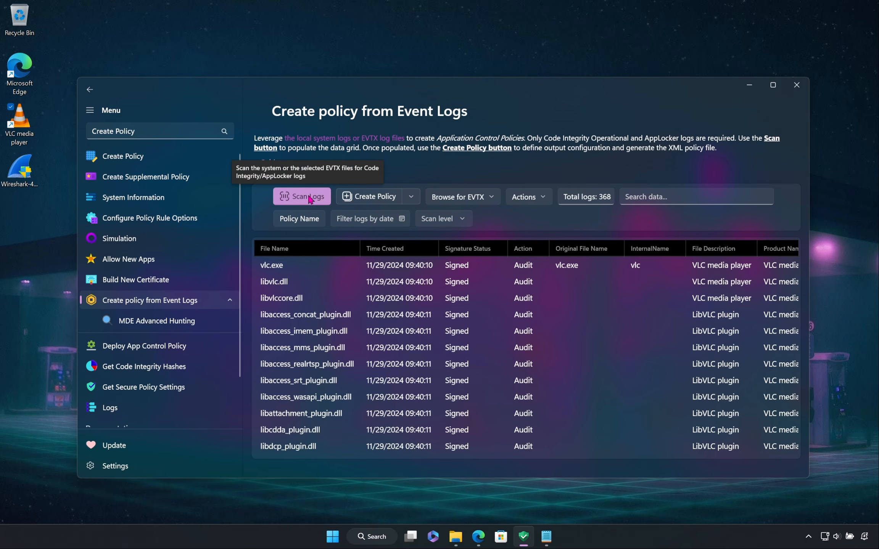
# Step: Examine the scanned VLC audit logs across all rows and columns, including file names, hashes, policy name and publishers
pyautogui.scroll(-10, 466, 356)
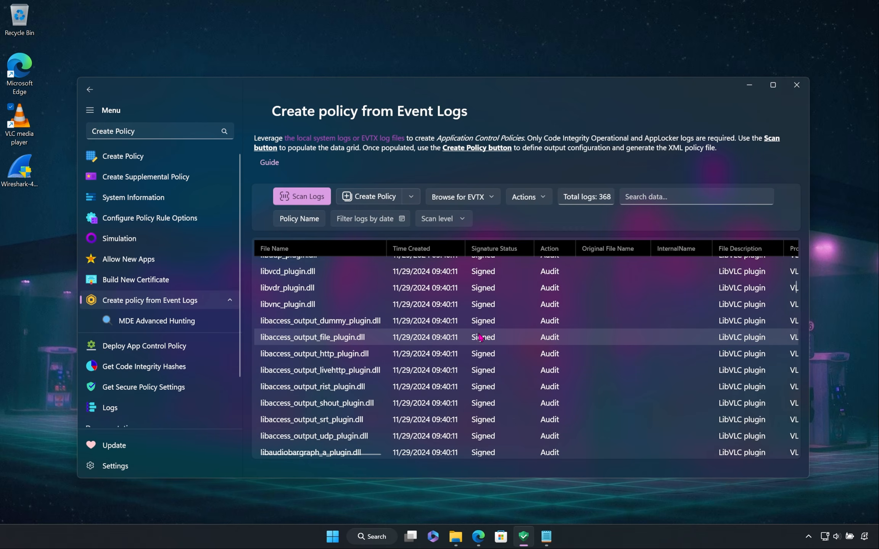
pyautogui.scroll(-15, 467, 356)
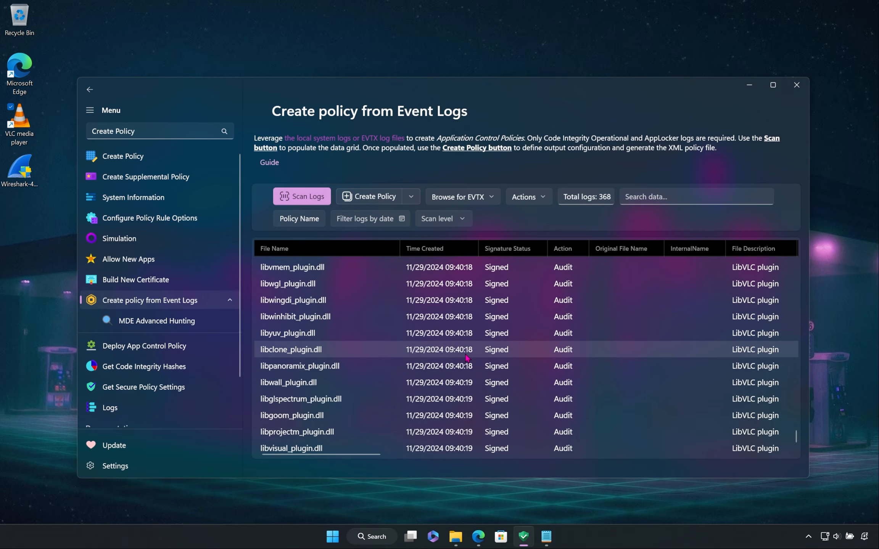
pyautogui.scroll(15, 466, 357)
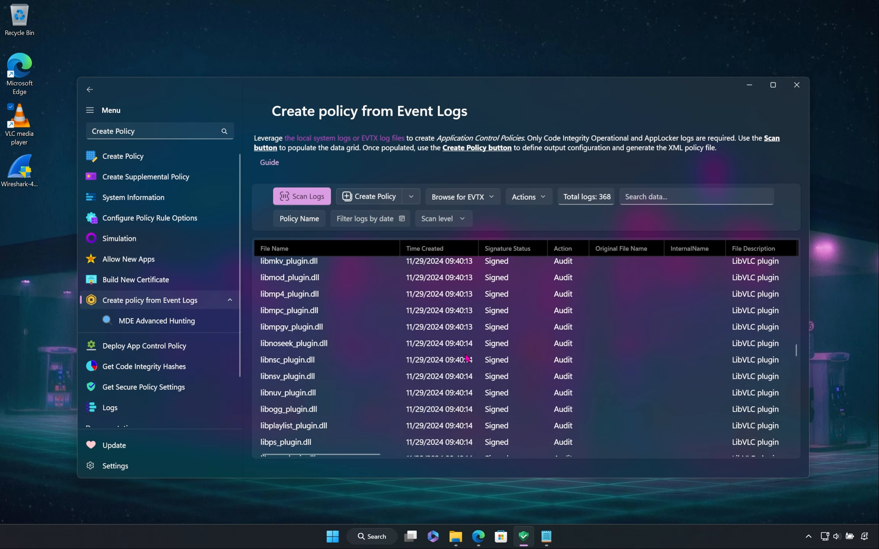
pyautogui.scroll(5, 466, 357)
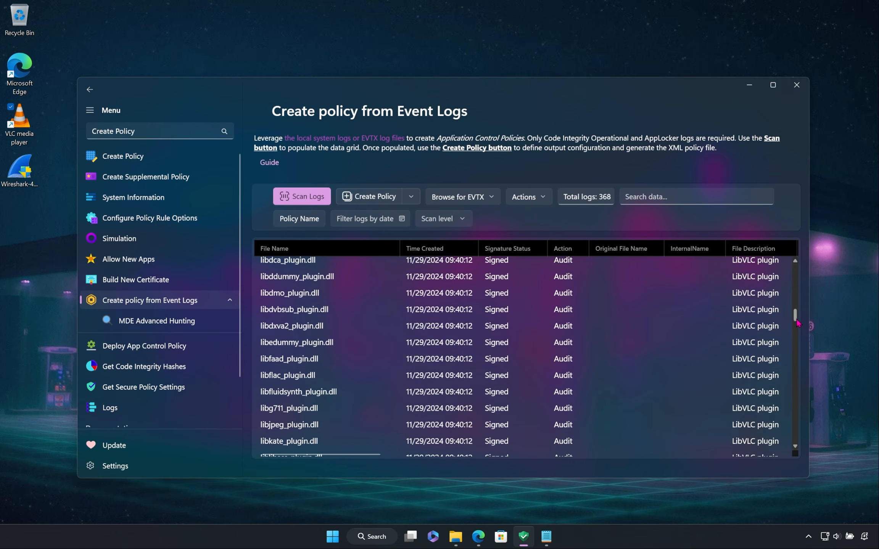
pyautogui.moveTo(796, 320); pyautogui.dragTo(805, 264)
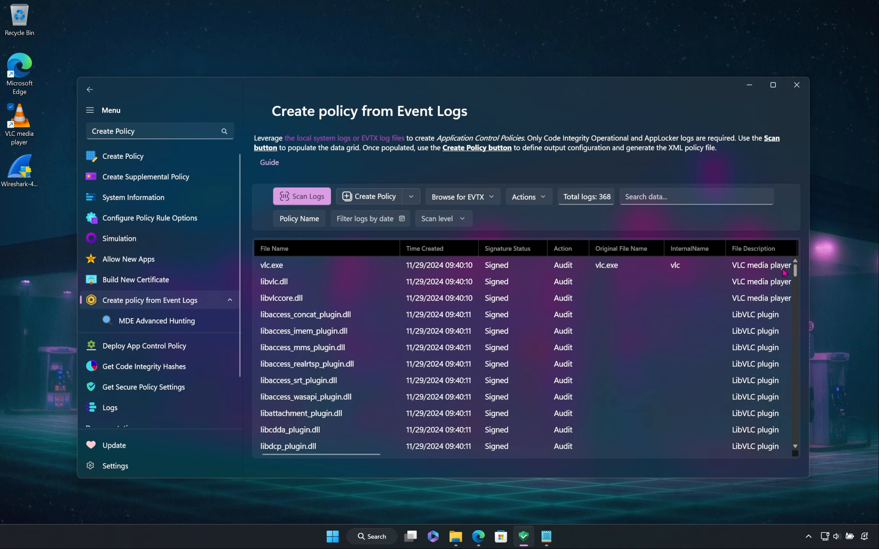
pyautogui.moveTo(330, 455); pyautogui.dragTo(764, 444)
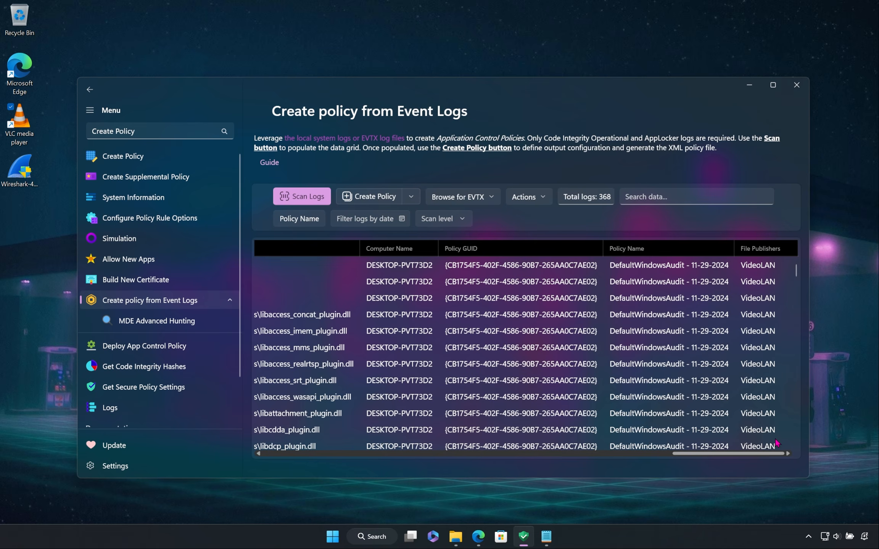
pyautogui.moveTo(765, 454); pyautogui.dragTo(520, 470)
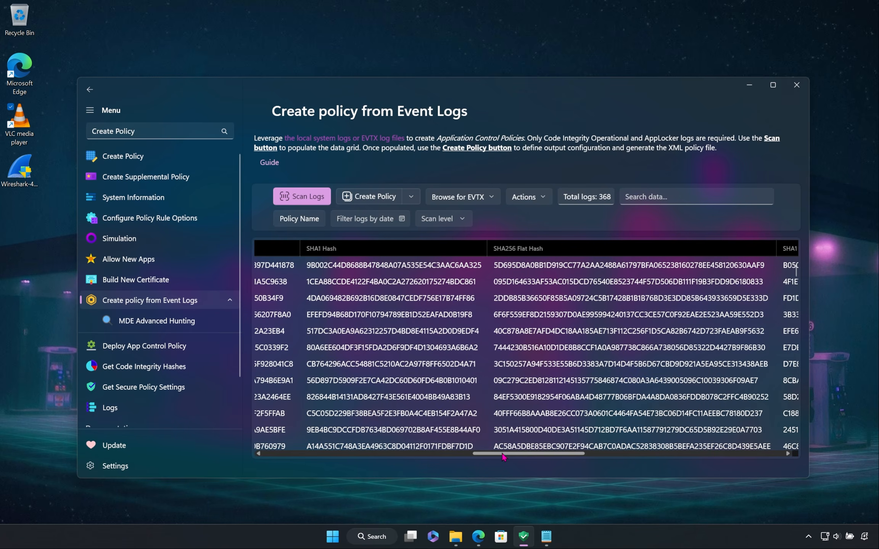
pyautogui.moveTo(500, 456); pyautogui.dragTo(289, 456)
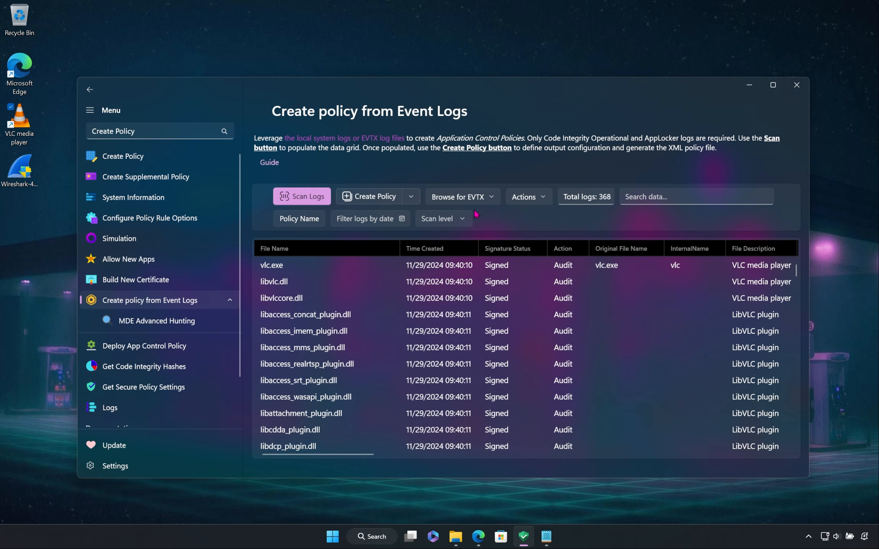
# Step: Select DefaultWindowsAudit.xml from the WDACConfig folder as the base policy file for the supplemental policy
pyautogui.click(412, 197)
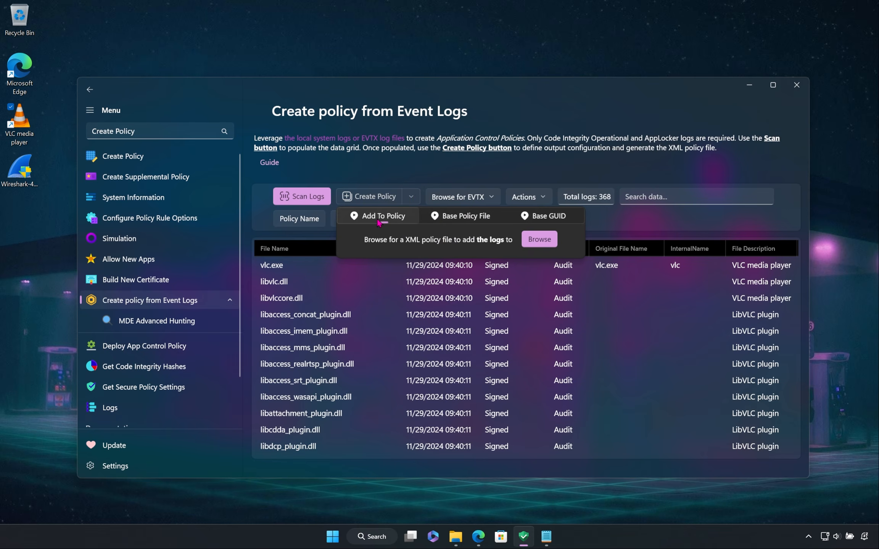
pyautogui.click(525, 223)
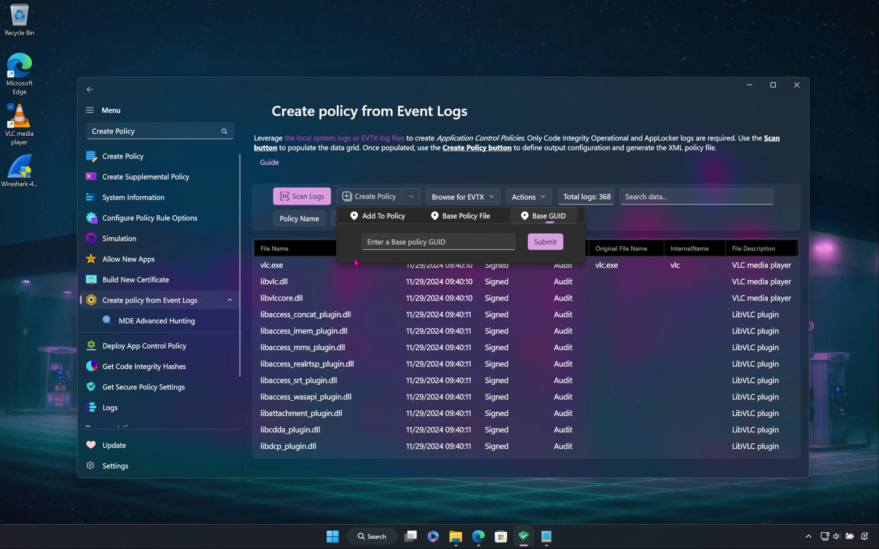
pyautogui.click(405, 246)
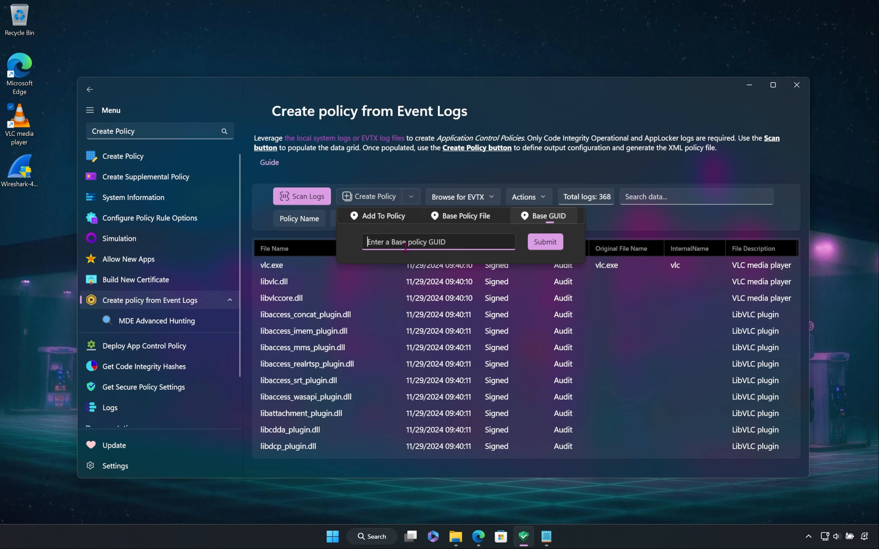
pyautogui.click(472, 219)
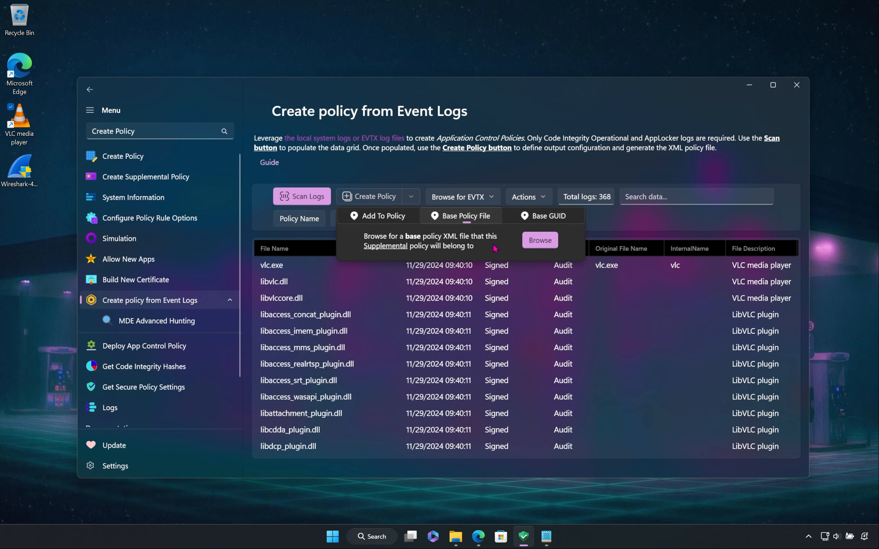
pyautogui.click(539, 242)
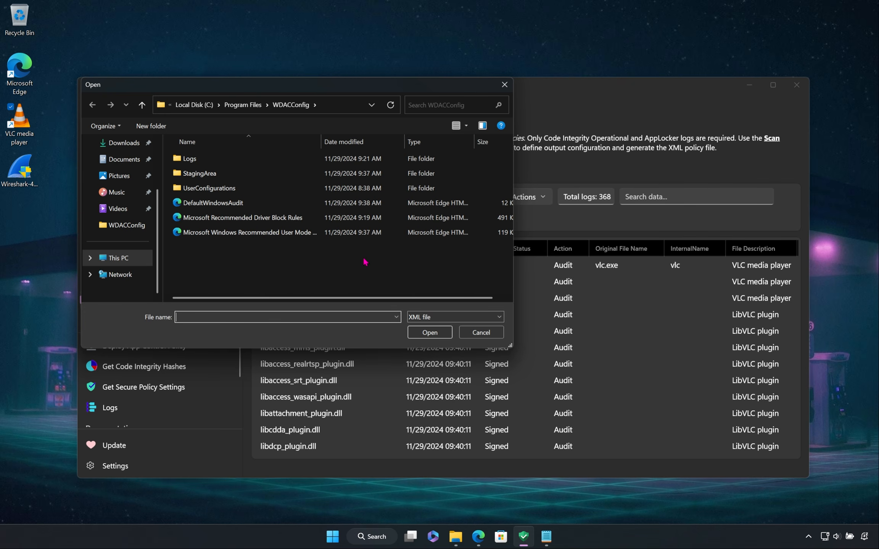
pyautogui.click(234, 205)
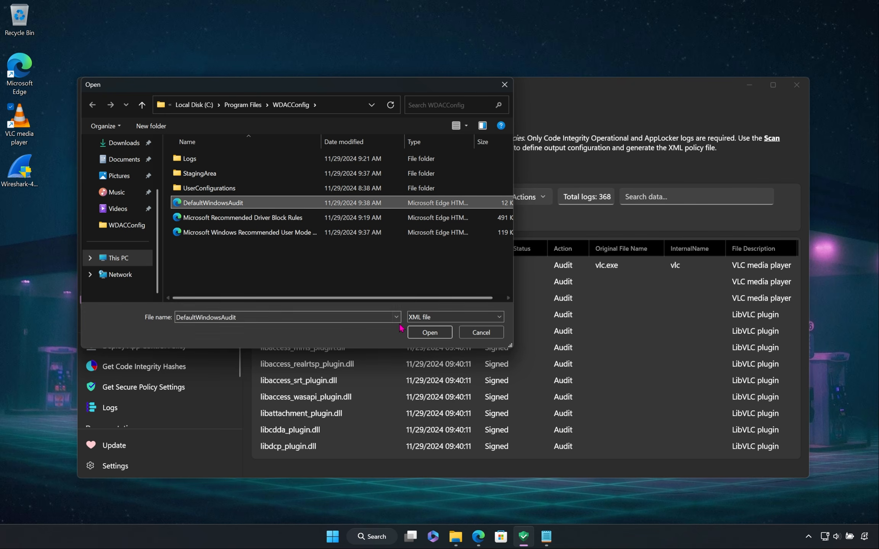
pyautogui.click(425, 333)
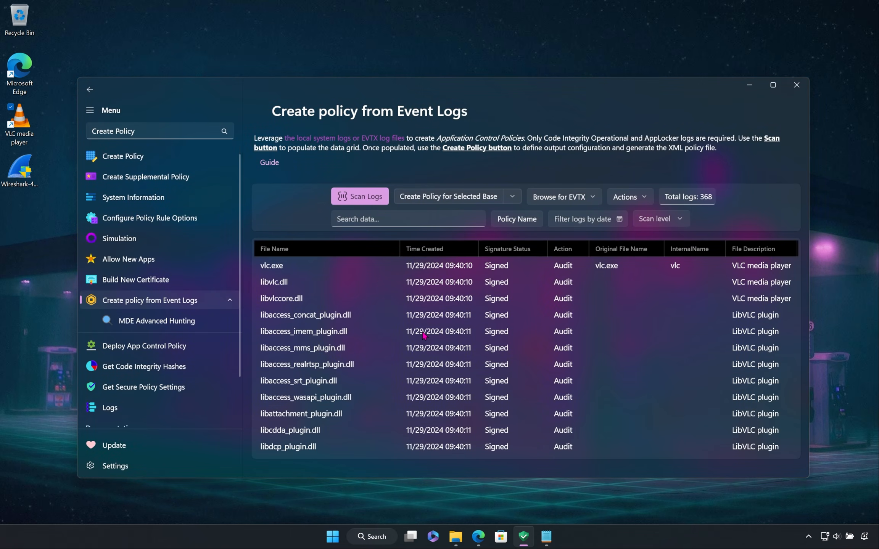
# Step: Name the supplemental policy "VLC Media Player"
pyautogui.click(518, 223)
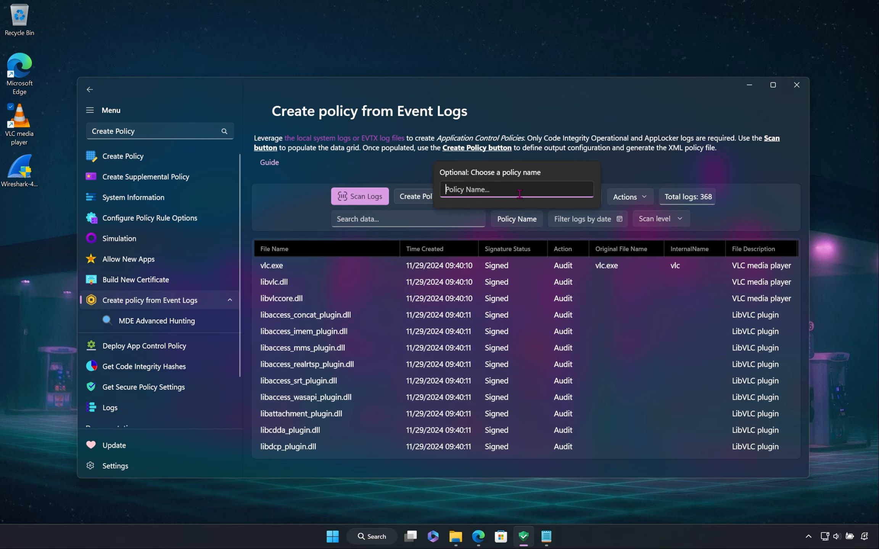
pyautogui.write('VLC Media Player')
pyautogui.click(521, 224)
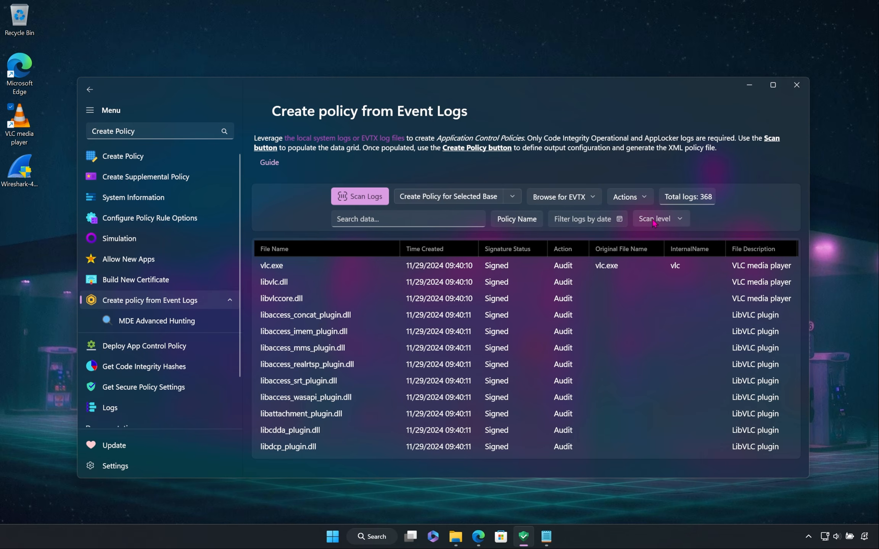
# Step: Set the scan level to FilePublisher and create the supplemental policy for the selected base
pyautogui.click(644, 198)
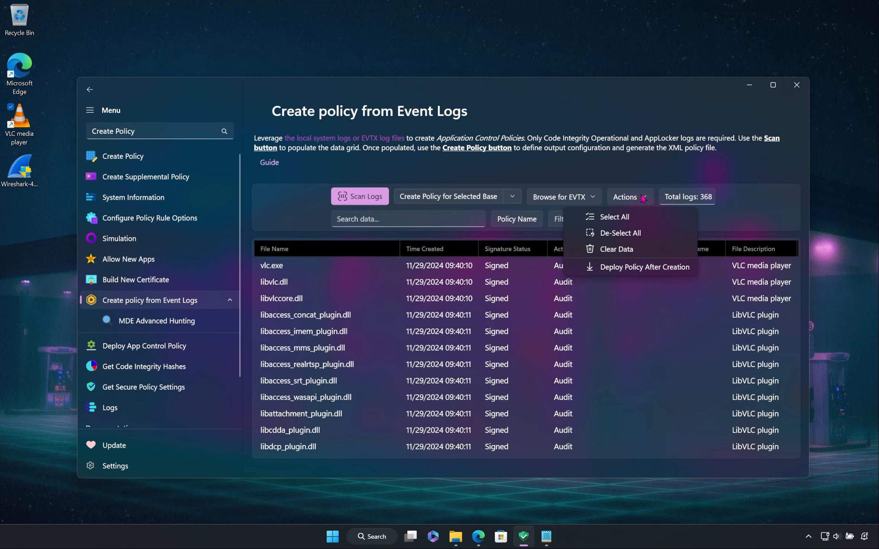
pyautogui.click(716, 223)
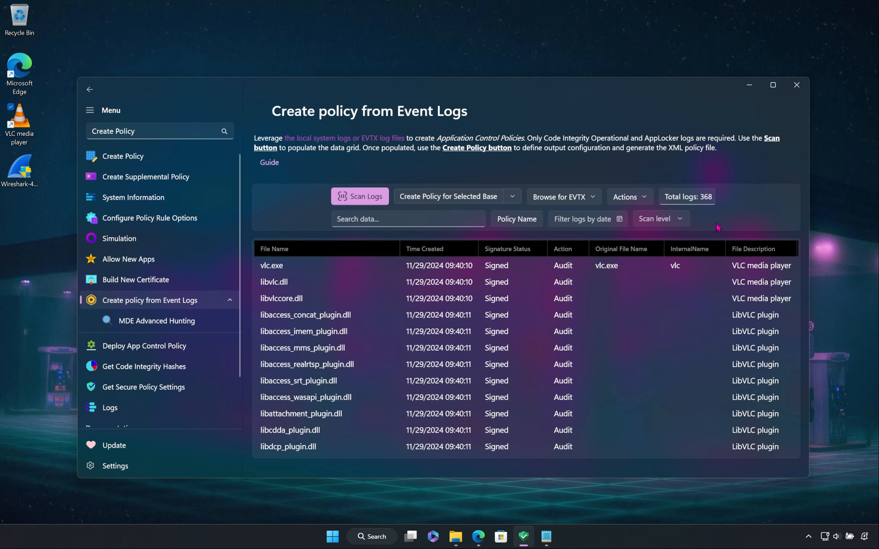
pyautogui.click(682, 219)
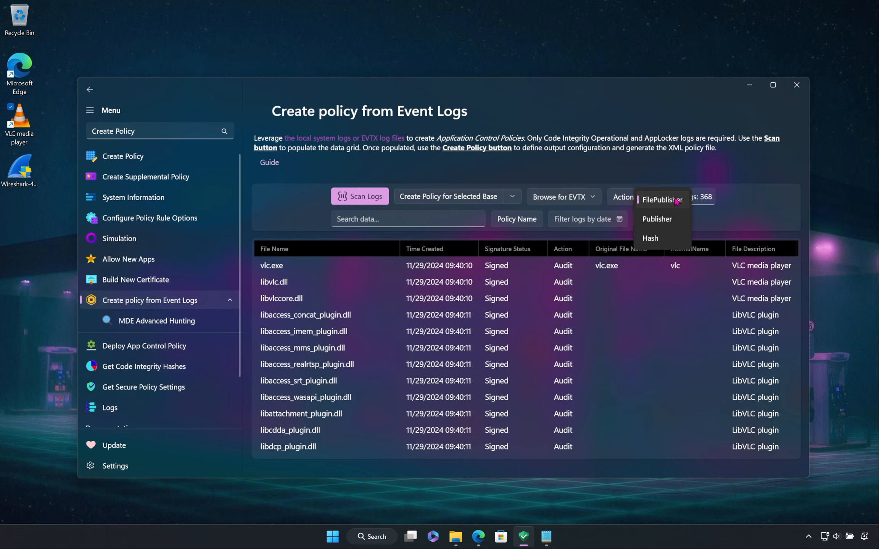
pyautogui.click(676, 201)
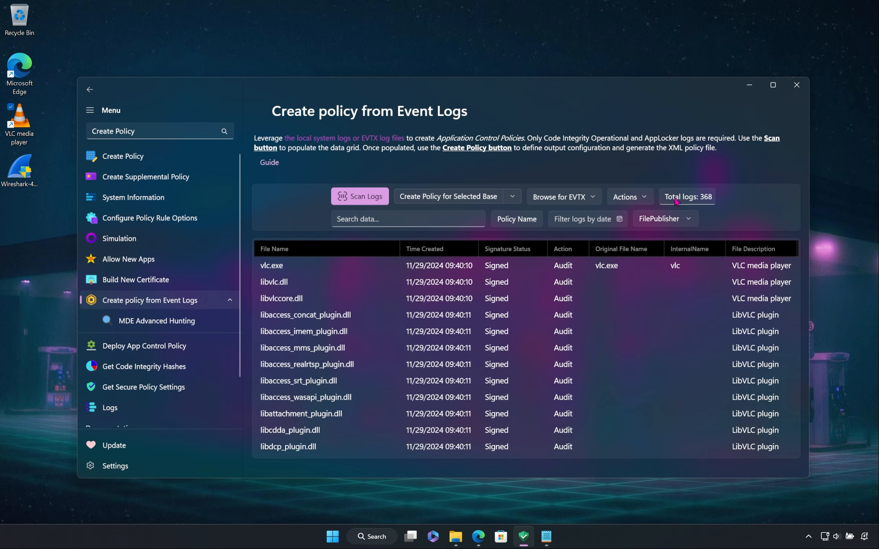
pyautogui.click(441, 200)
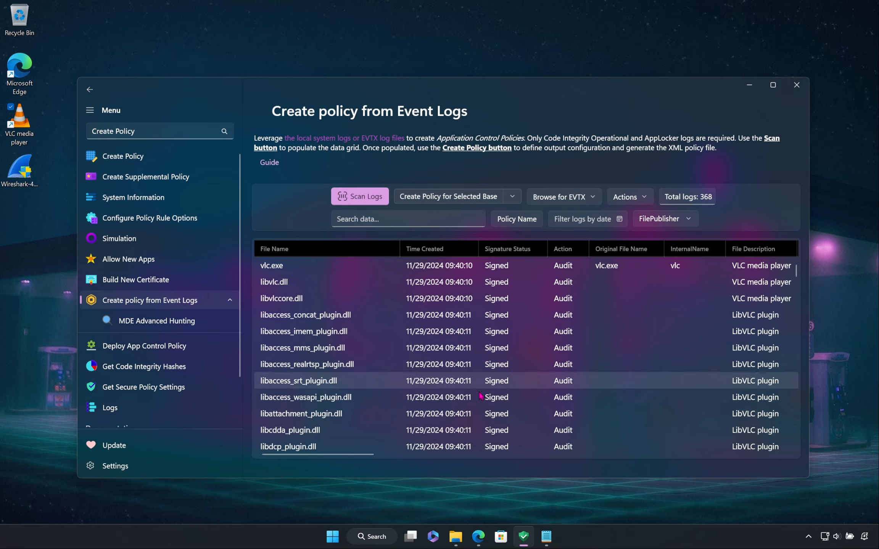
# Step: Open the VLC Media Player policy XML from the WDACConfig folder, examine its file rules and signers, and minimize the windows
pyautogui.click(457, 537)
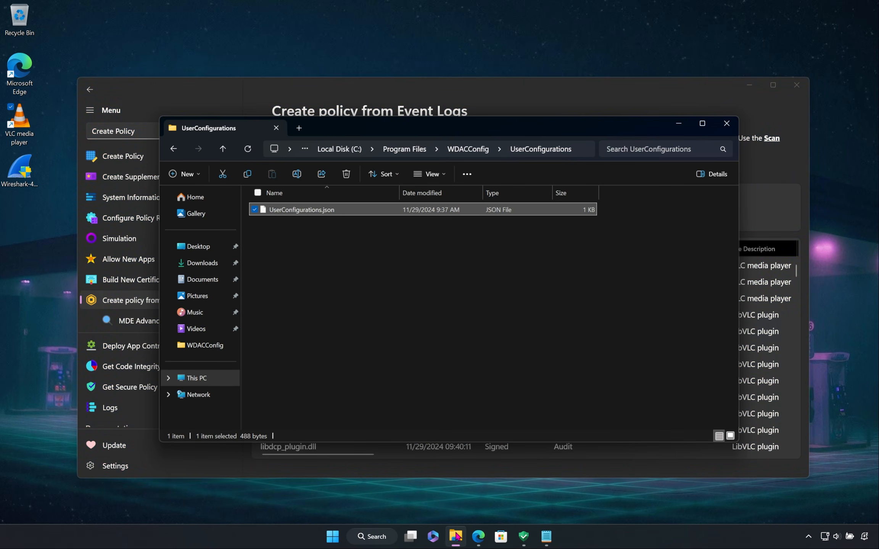
pyautogui.click(471, 158)
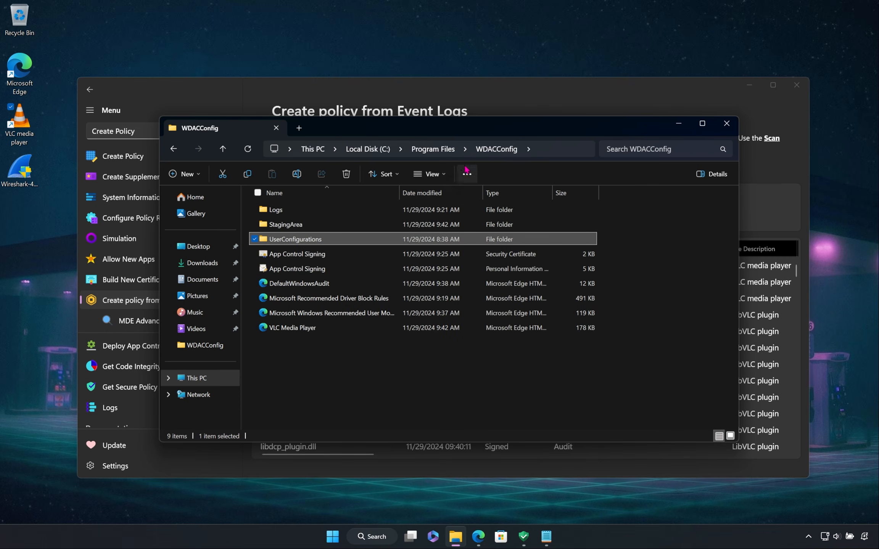
pyautogui.doubleClick(377, 329)
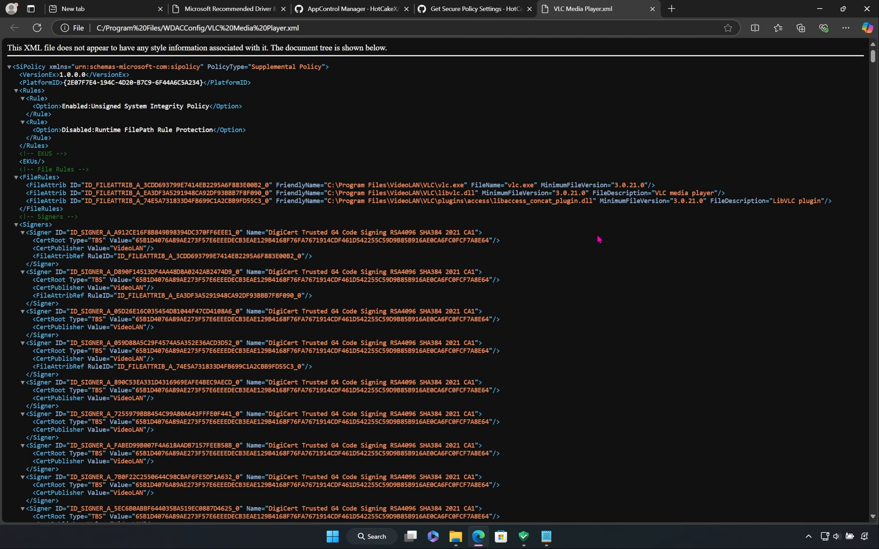
pyautogui.scroll(-15, 597, 246)
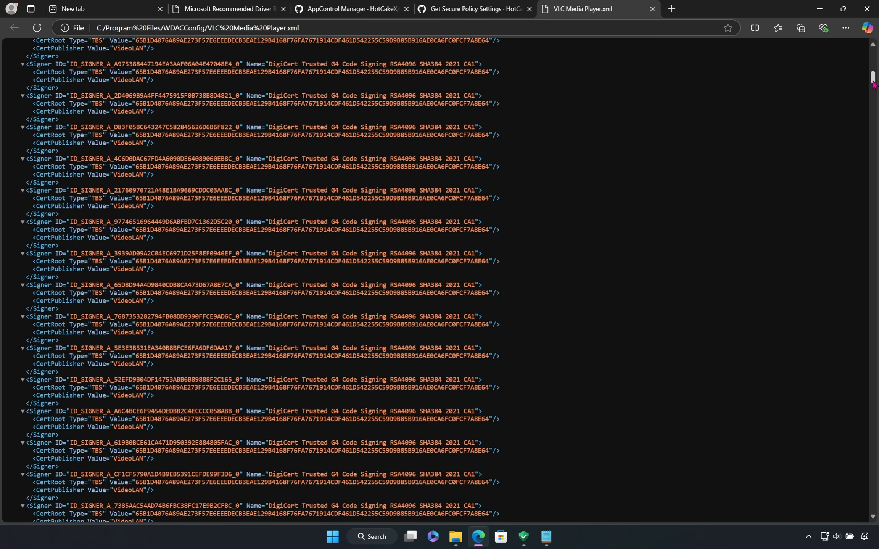
pyautogui.moveTo(872, 80); pyautogui.dragTo(866, 49)
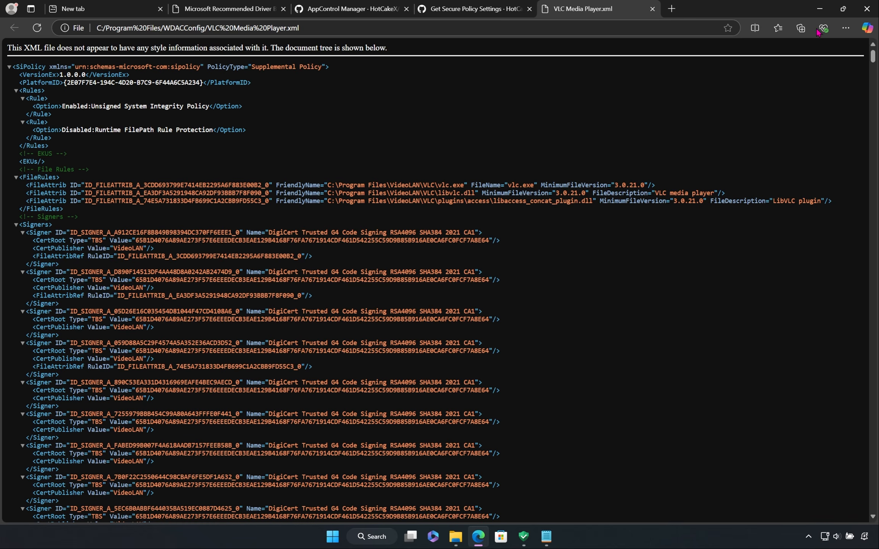
pyautogui.click(826, 8)
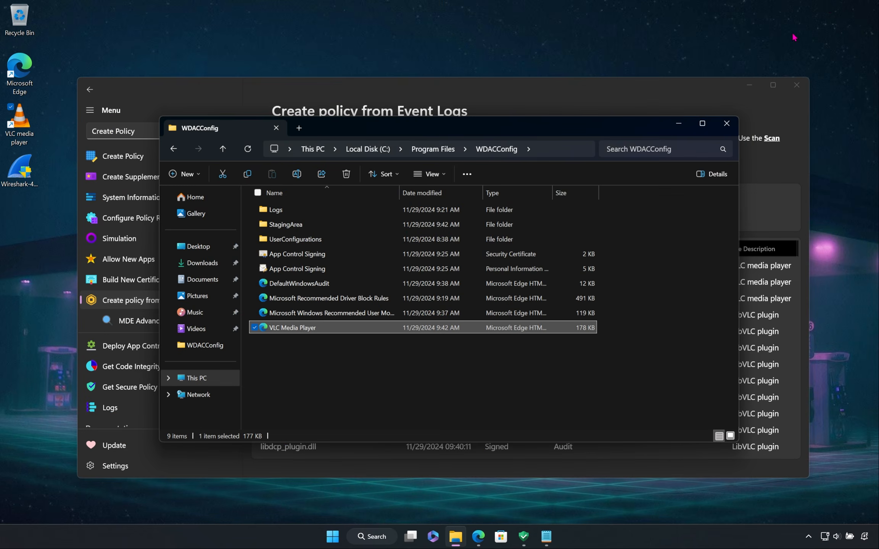
pyautogui.click(678, 124)
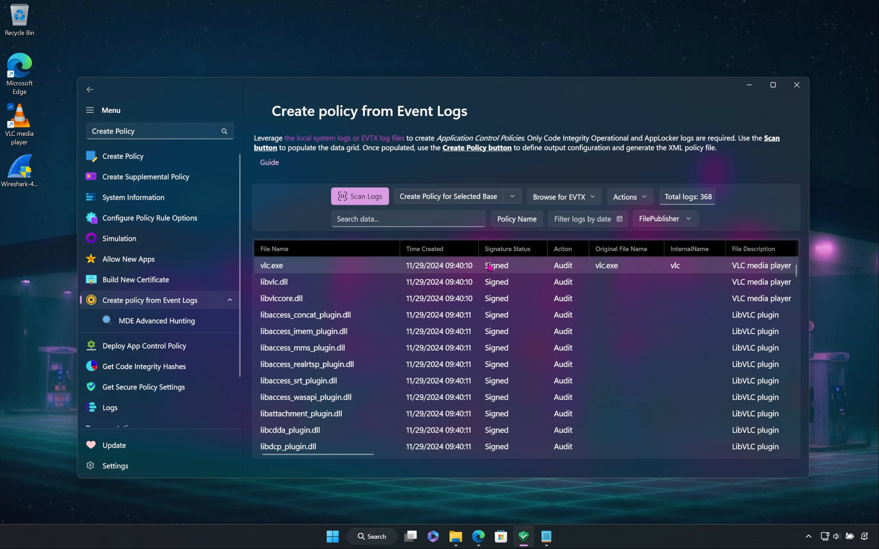
# Step: Reorder the log columns: Time Created first, InternalName before File Name, File Version before Action, and Signature Status after Original File Name
pyautogui.moveTo(456, 250); pyautogui.dragTo(284, 248)
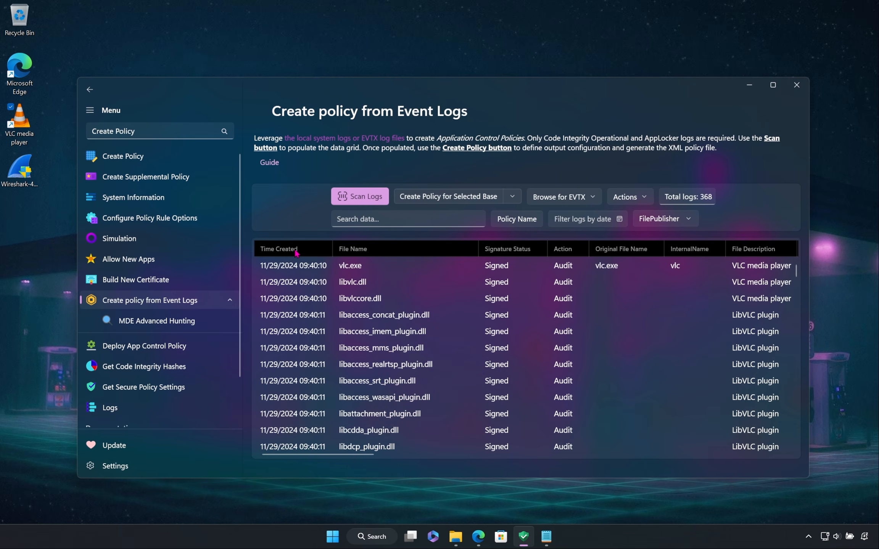
pyautogui.moveTo(694, 250); pyautogui.dragTo(342, 253)
pyautogui.moveTo(328, 454); pyautogui.dragTo(375, 454)
pyautogui.moveTo(674, 257); pyautogui.dragTo(298, 257)
pyautogui.moveTo(406, 250); pyautogui.dragTo(530, 254)
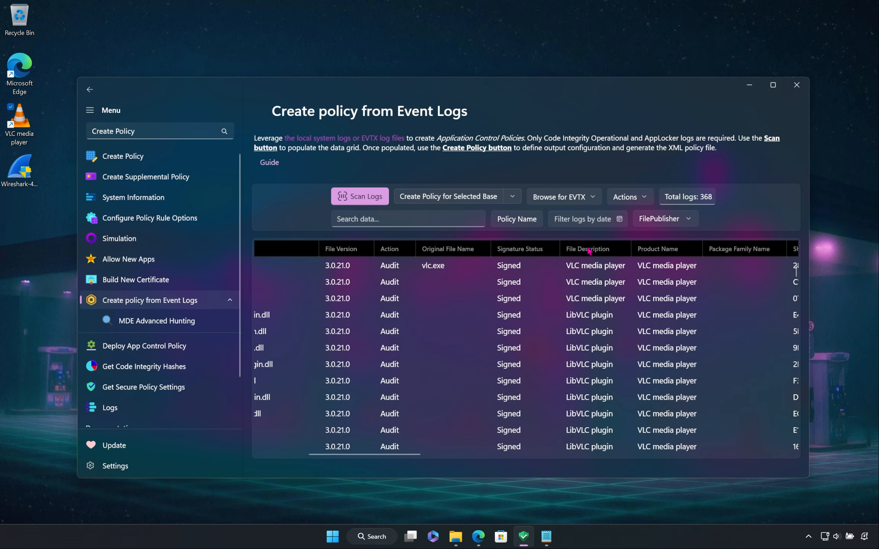
# Step: Sort the logs by Signature Status in ascending order, and sort them by Original File Name instead
pyautogui.click(530, 252)
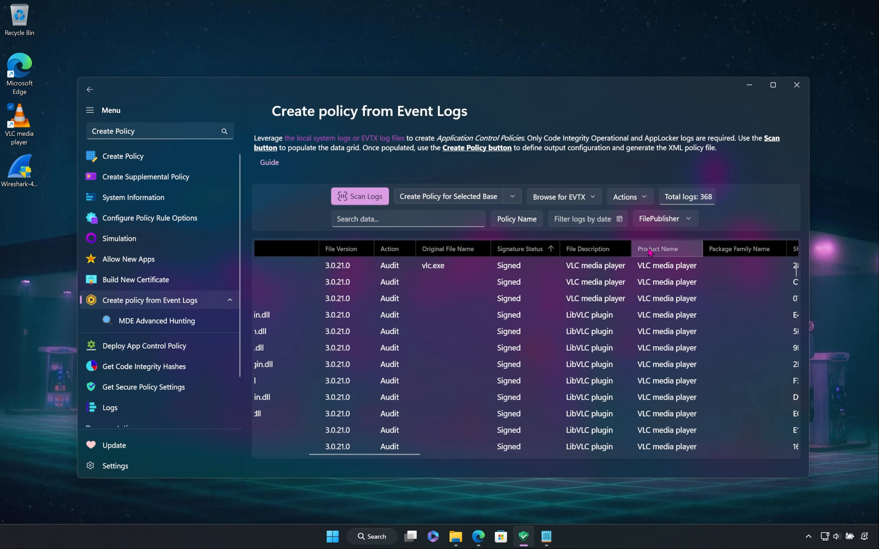
pyautogui.click(423, 255)
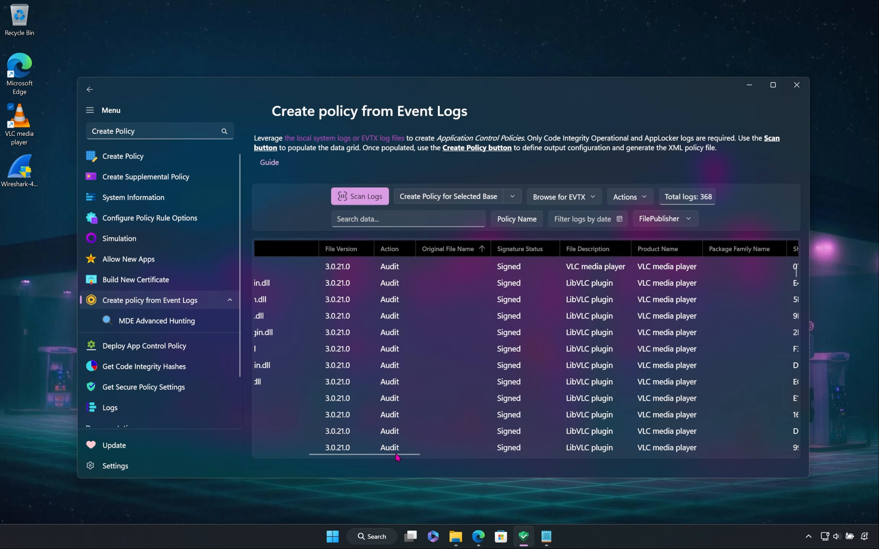
pyautogui.moveTo(378, 454); pyautogui.dragTo(330, 455)
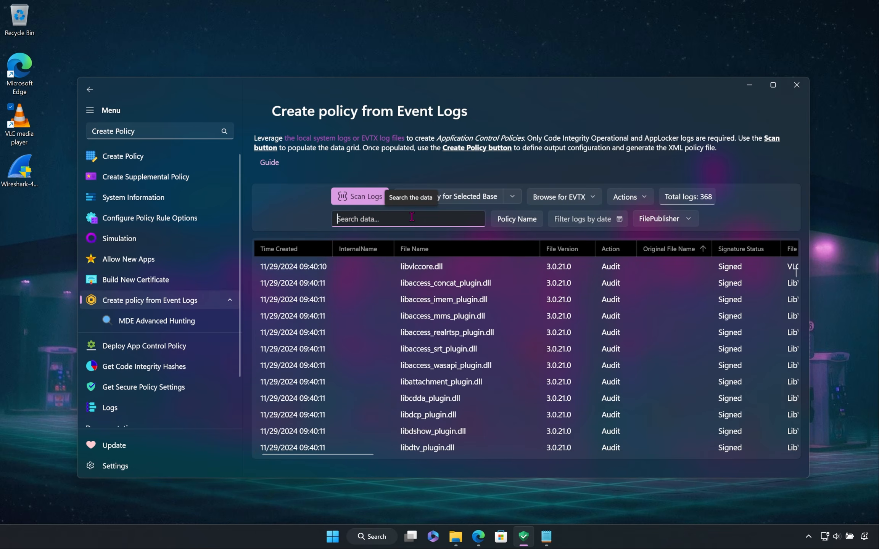
# Step: Search the log data for "libaccess", look through the matching entries, and clear the search
pyautogui.write('libacc')
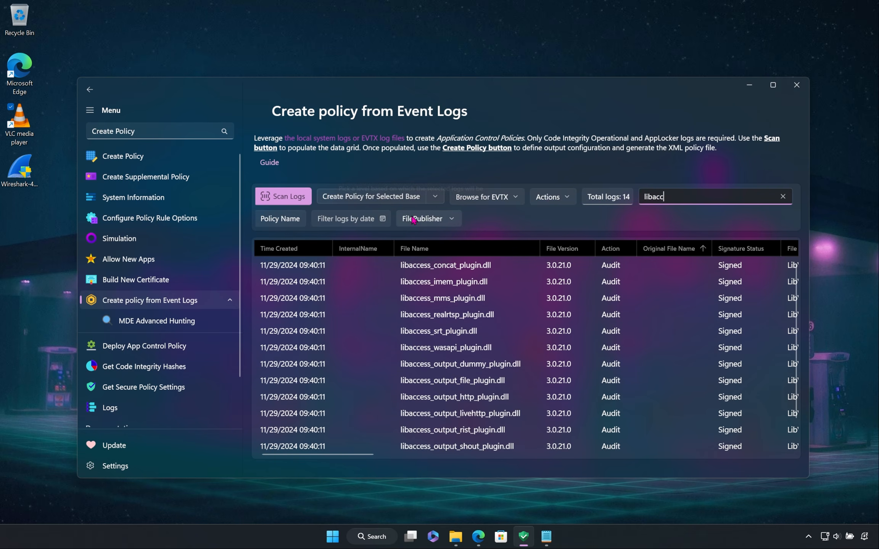
pyautogui.write('ess')
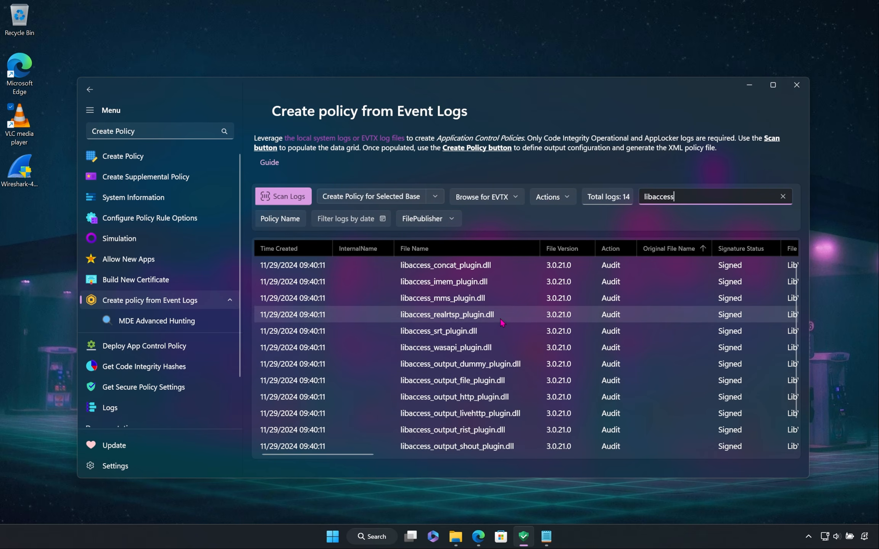
pyautogui.scroll(-1, 476, 355)
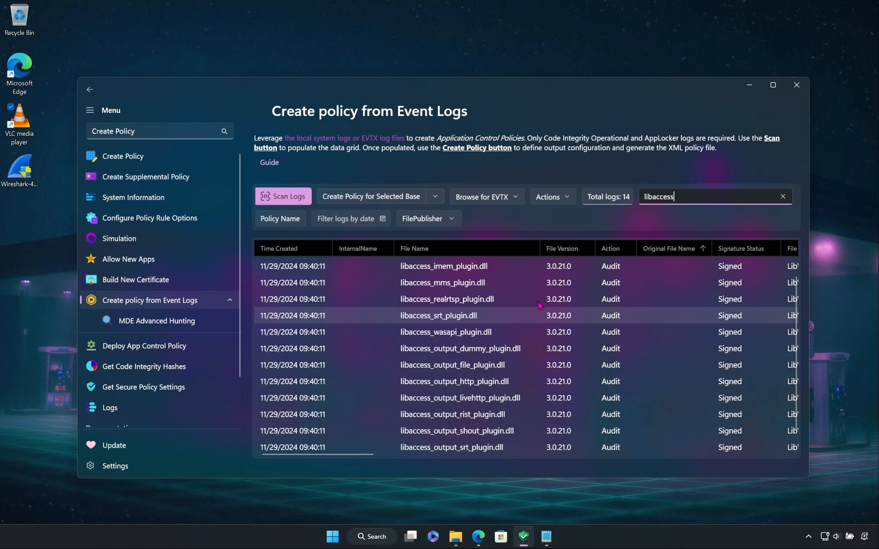
pyautogui.moveTo(627, 198); pyautogui.dragTo(632, 198)
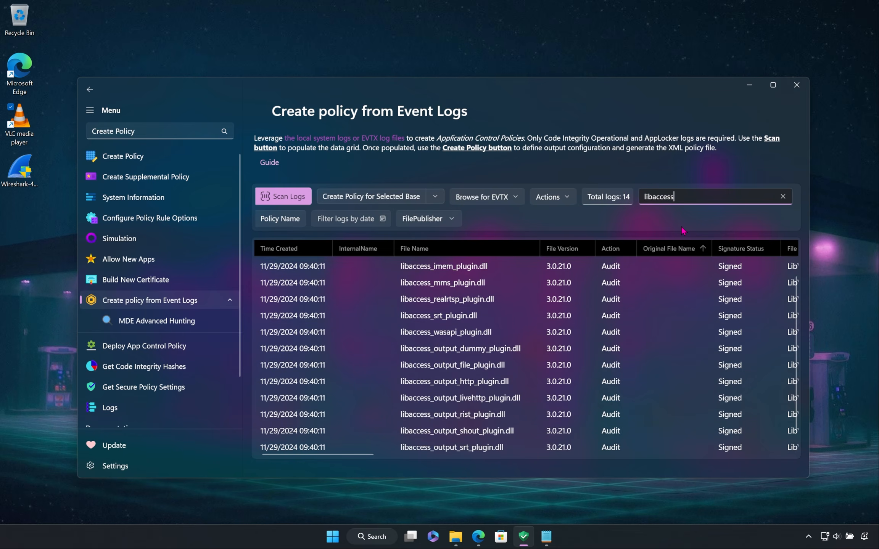
pyautogui.click(784, 197)
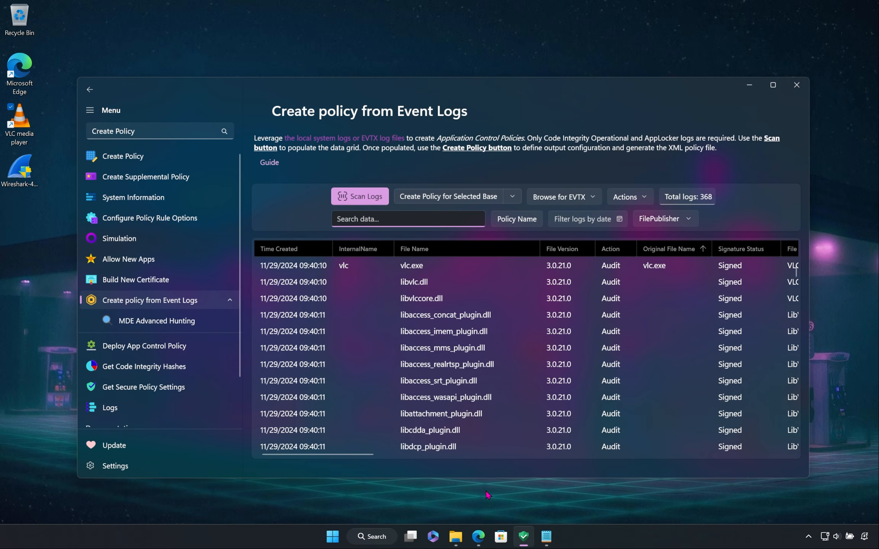
# Step: Copy the BasePolicyID GUID, without braces, from the DefaultWindowsAudit policy XML in the WDACConfig folder
pyautogui.click(516, 196)
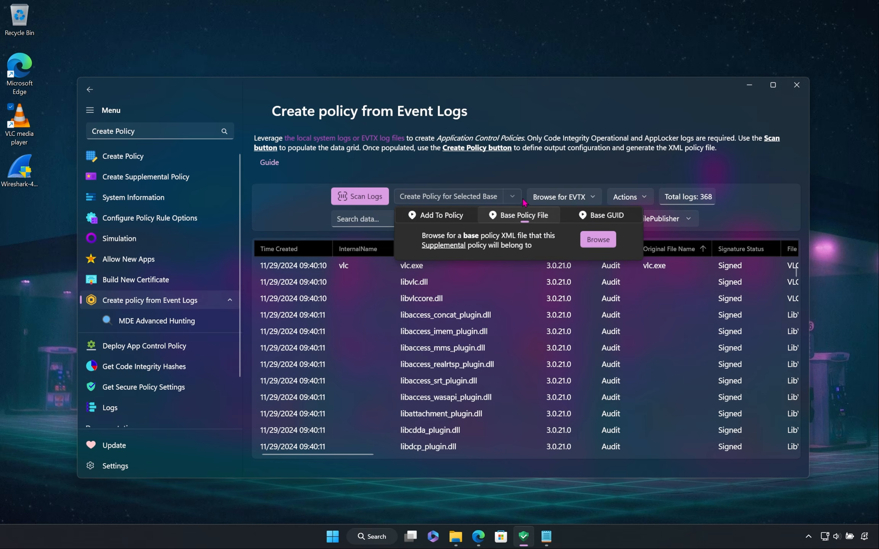
pyautogui.click(592, 217)
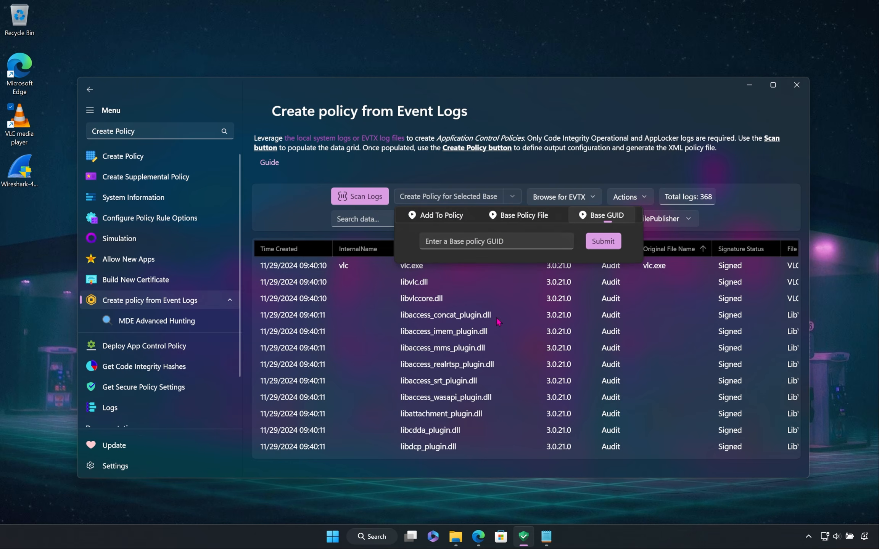
pyautogui.click(462, 541)
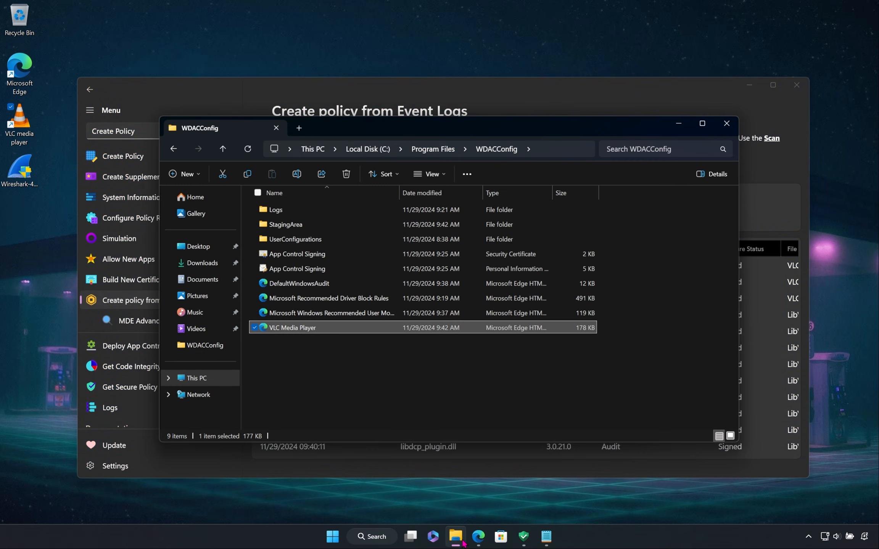
pyautogui.doubleClick(322, 285)
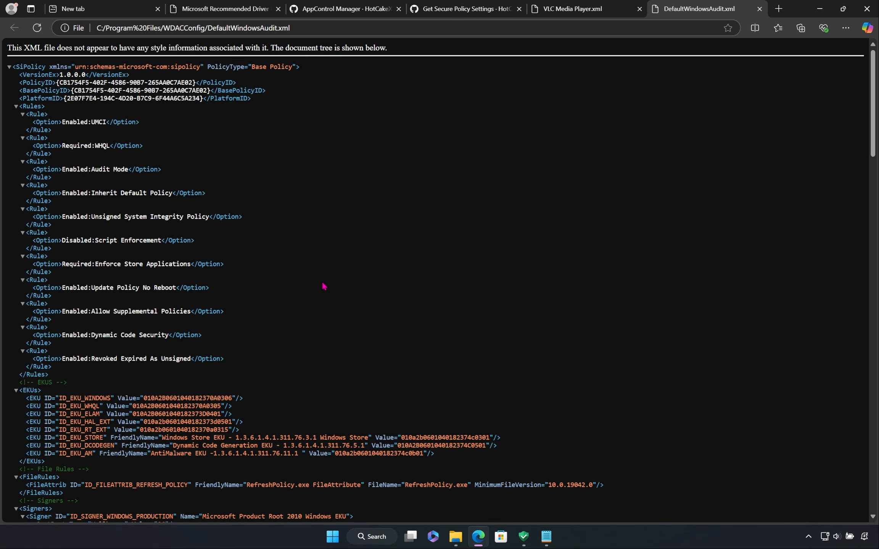
pyautogui.hotkey('ctrl', '+')
pyautogui.hotkey('ctrl', '+')
pyautogui.hotkey('ctrl', '+')
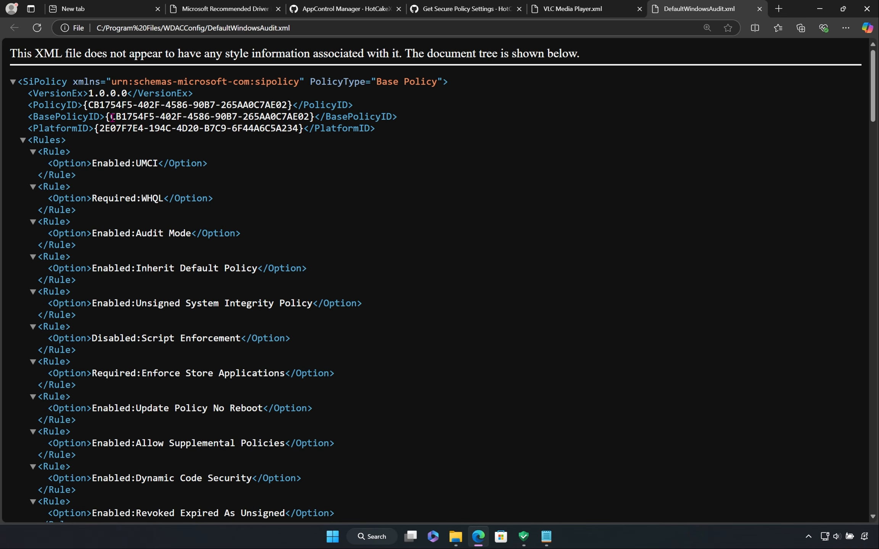
pyautogui.moveTo(112, 117); pyautogui.dragTo(309, 121)
pyautogui.rightClick(225, 120)
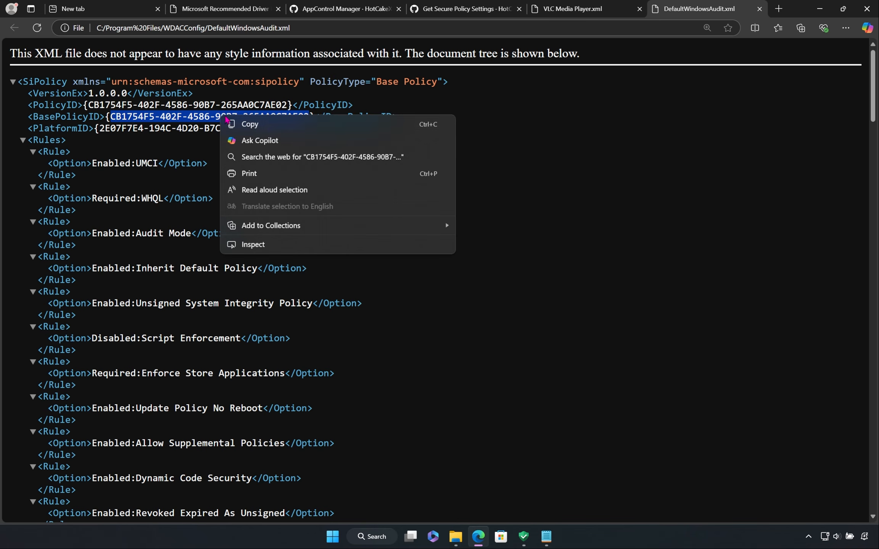
pyautogui.click(313, 126)
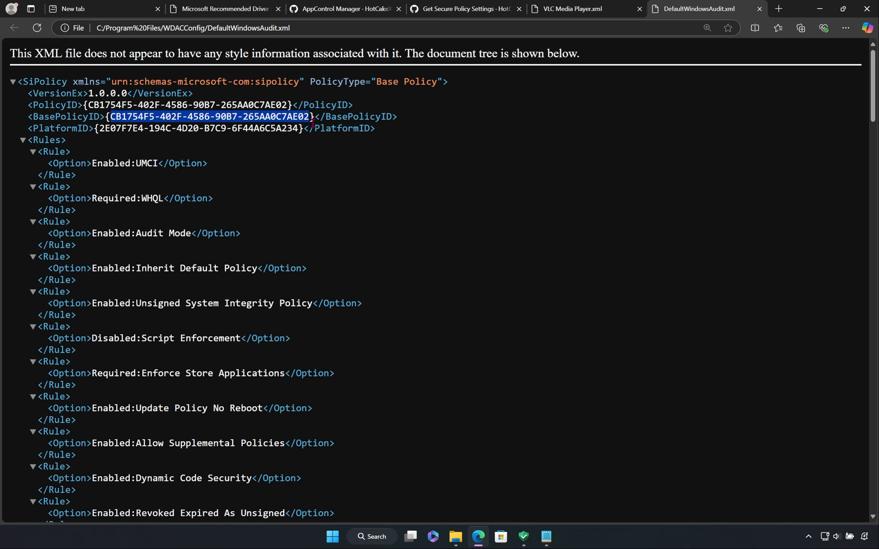
pyautogui.click(820, 9)
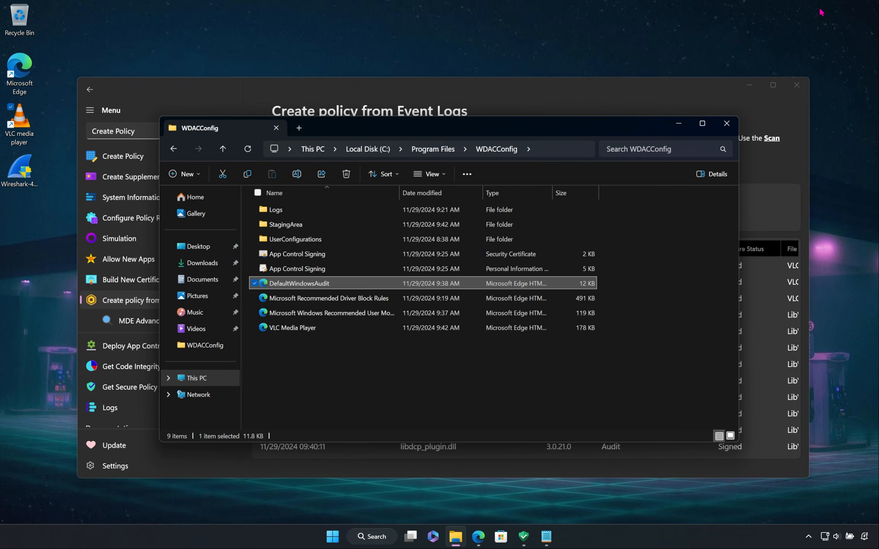
# Step: Submit CB1754F5-402F-4586-90B7-265AA0C7AE02 as the base policy GUID for the policy created from the event logs
pyautogui.click(706, 89)
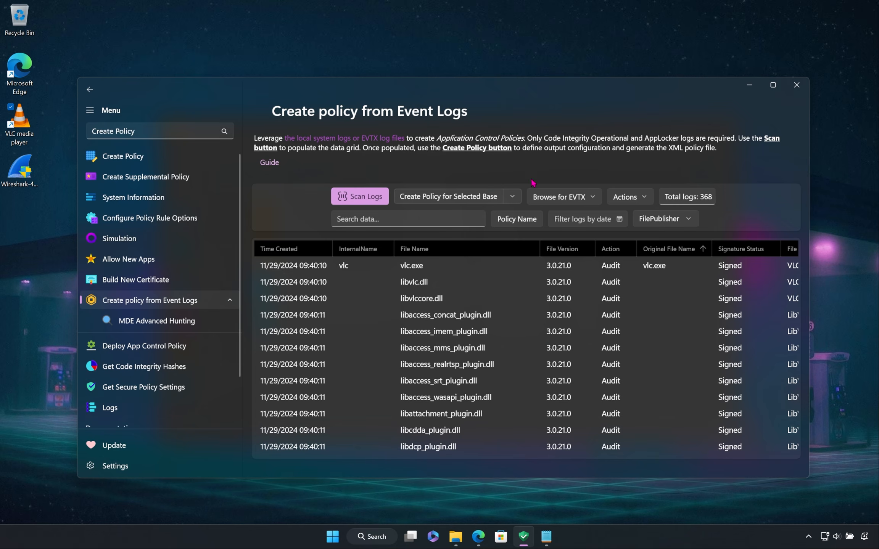
pyautogui.click(512, 196)
pyautogui.click(488, 237)
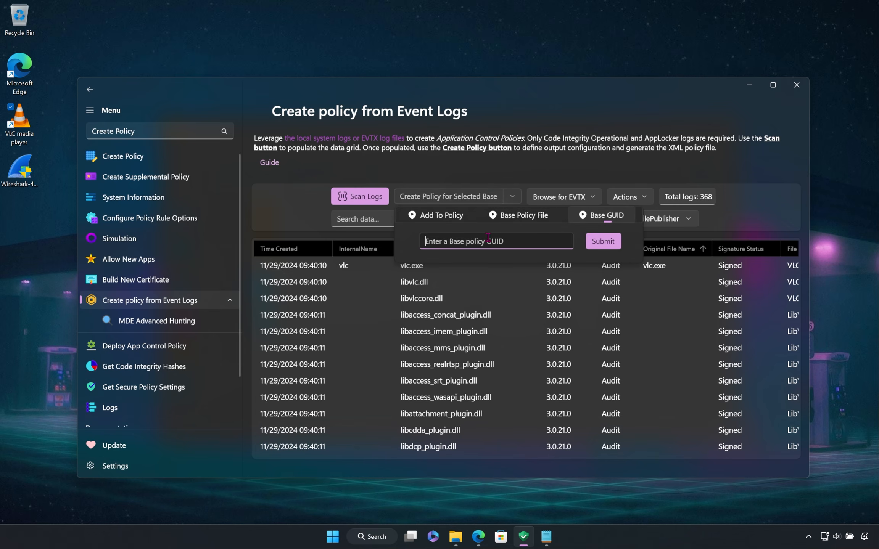
pyautogui.rightClick(480, 246)
pyautogui.click(509, 254)
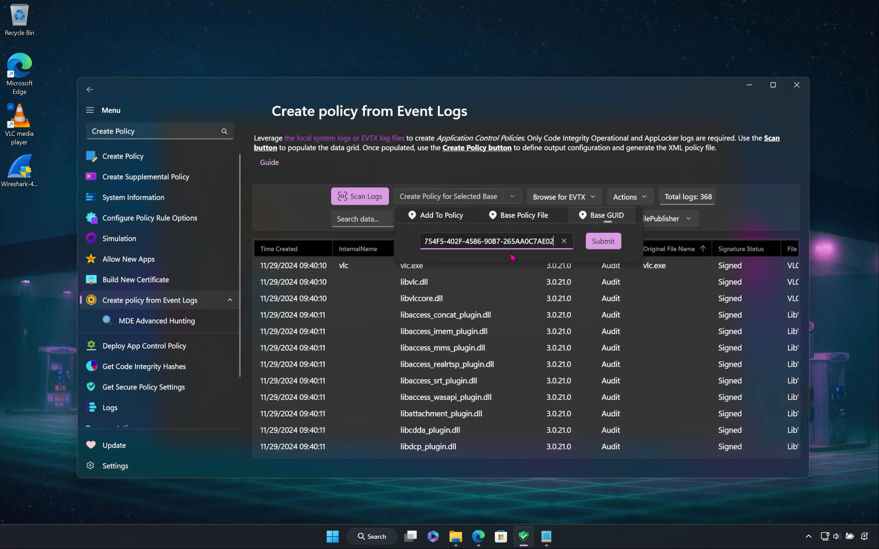
pyautogui.click(604, 243)
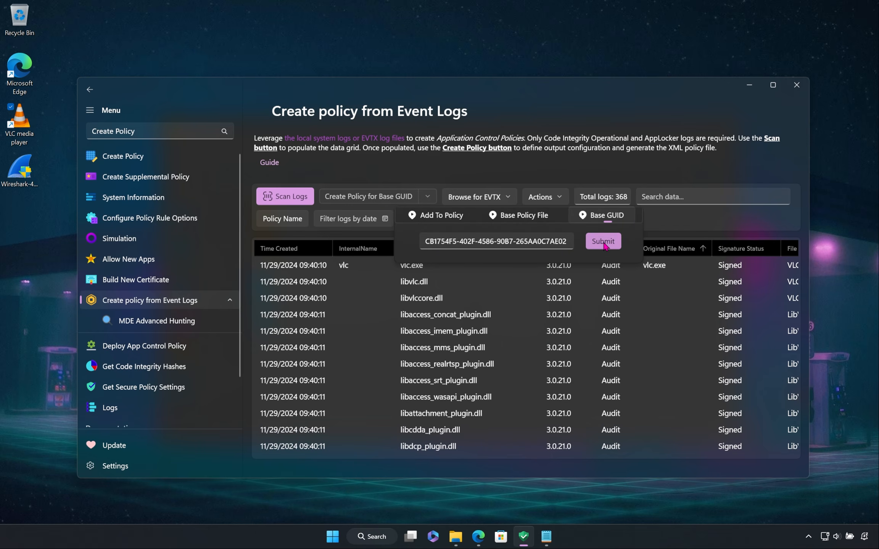
pyautogui.click(397, 167)
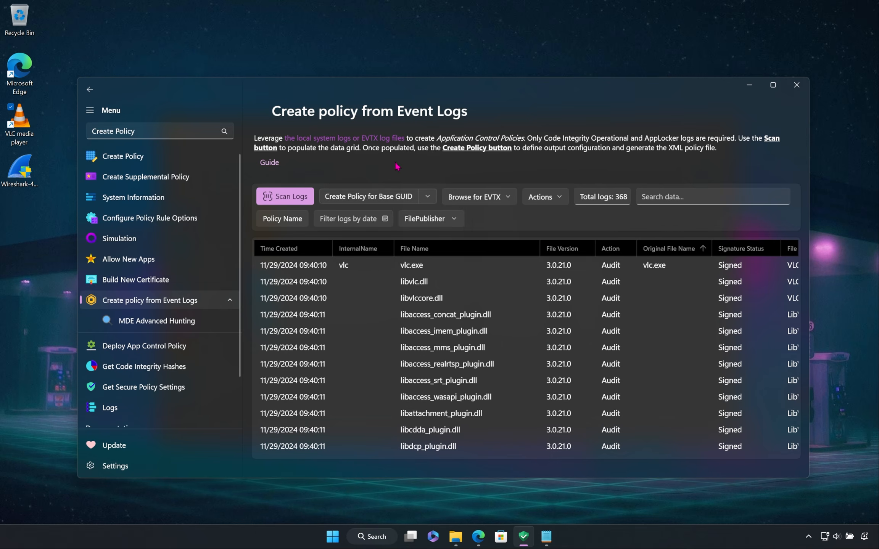
# Step: Create the policy for the base GUID from the scanned logs and check the WDACConfig folder for its XML file
pyautogui.click(363, 203)
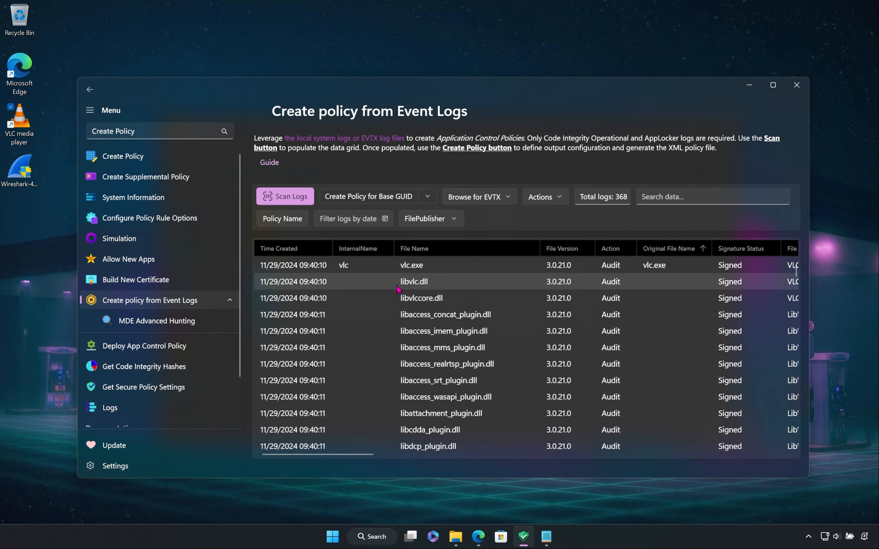
pyautogui.click(462, 537)
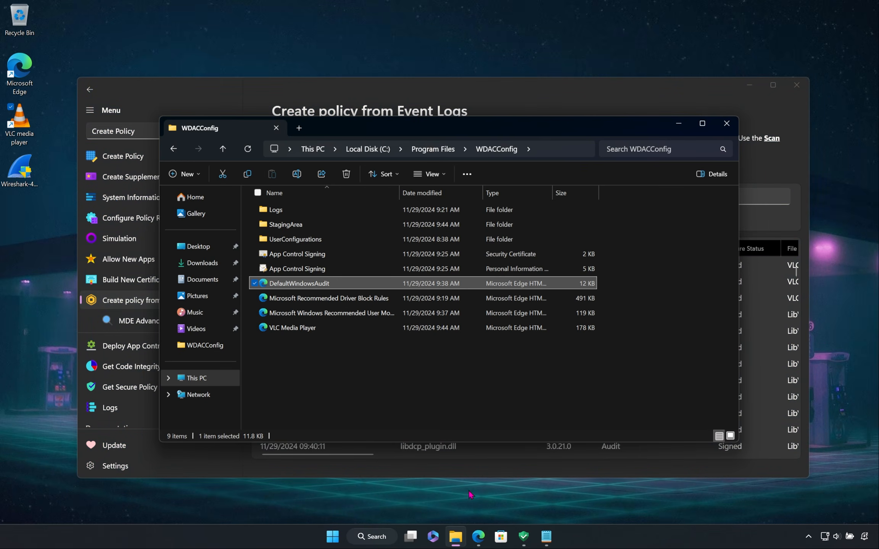
pyautogui.click(509, 379)
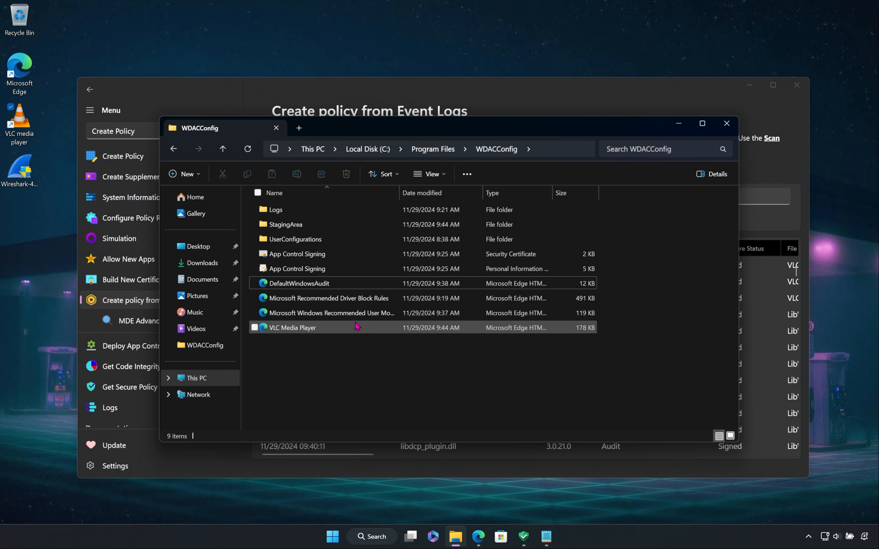
pyautogui.click(686, 129)
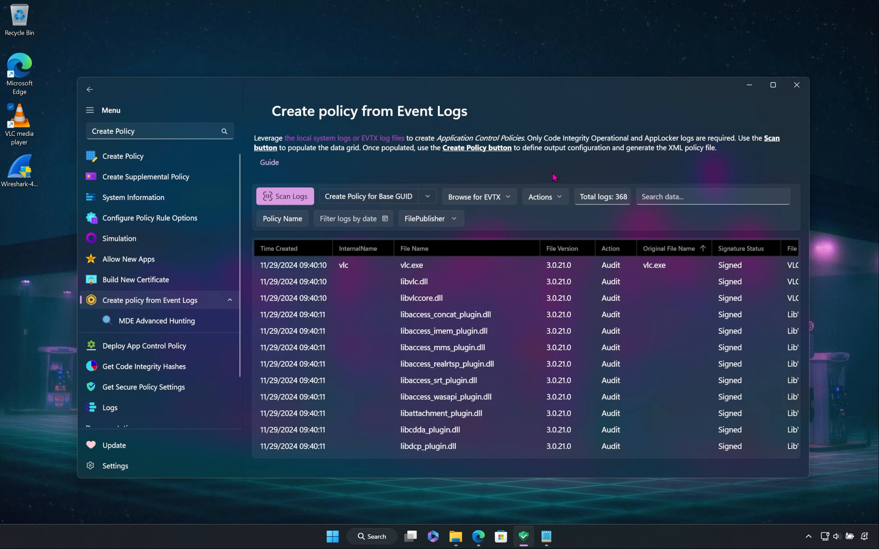
# Step: Create a supplemental policy named "VLC Media Player - Hash" for the base GUID, using the Hash scan level
pyautogui.click(454, 220)
pyautogui.click(430, 262)
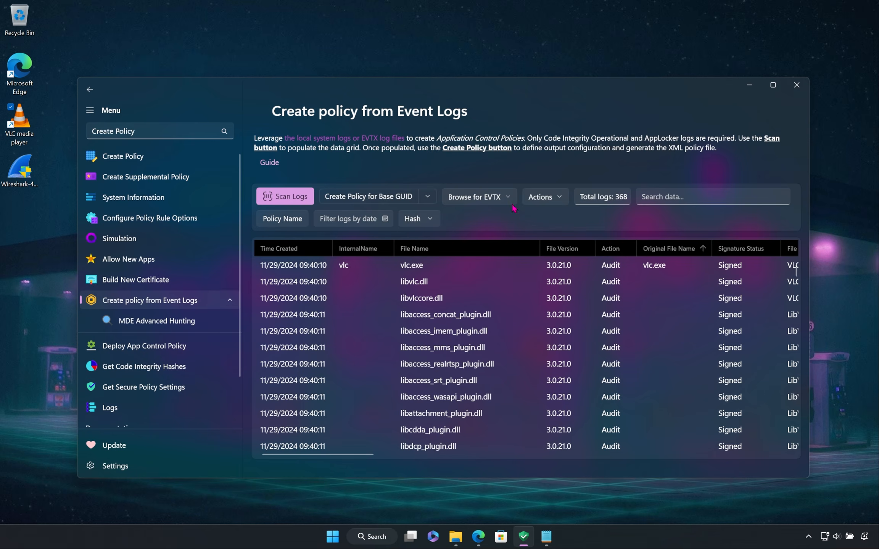
pyautogui.click(300, 225)
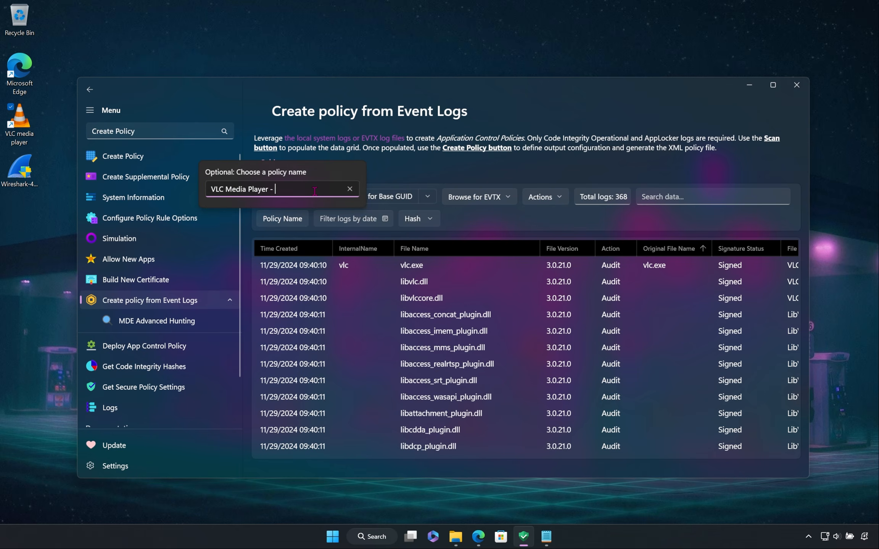
pyautogui.write('- Hash')
pyautogui.click(480, 224)
pyautogui.click(370, 196)
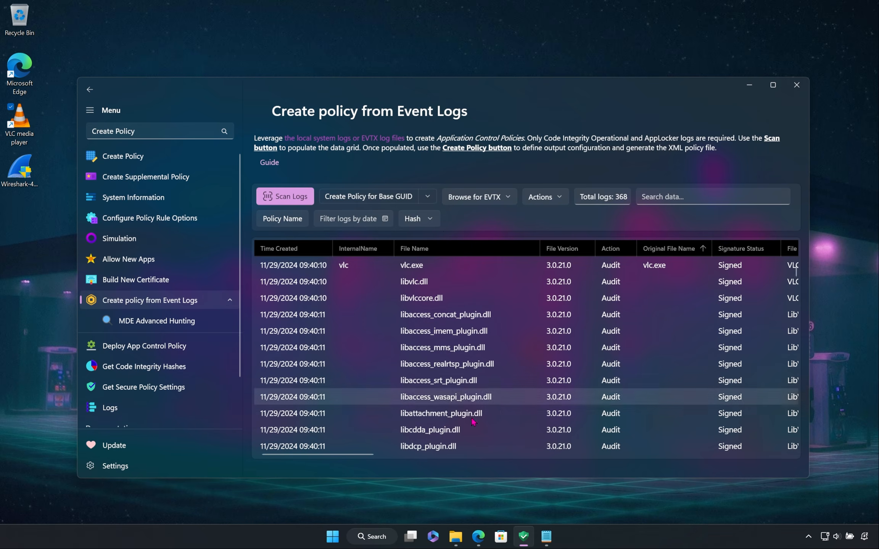
# Step: Open the VLC Media Player - Hash policy XML from the WDACConfig folder and examine its hash rules and closing settings
pyautogui.click(458, 537)
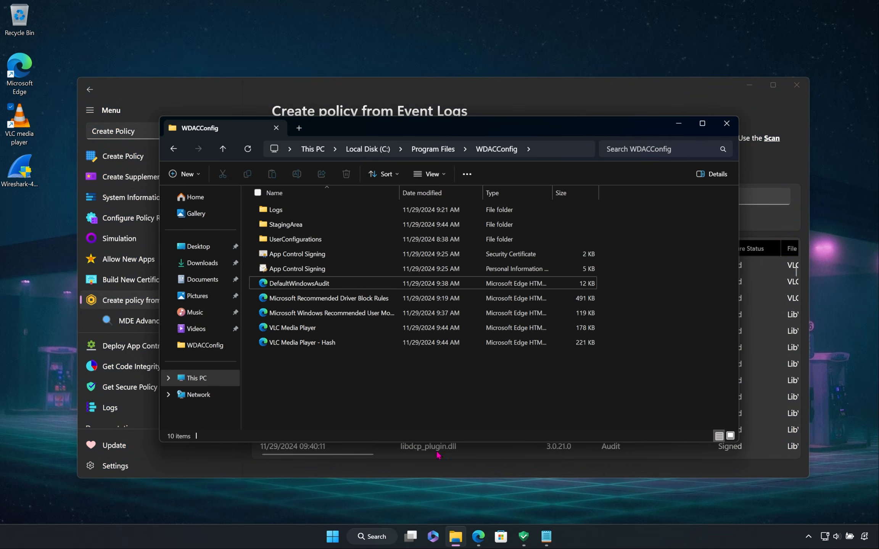
pyautogui.doubleClick(374, 343)
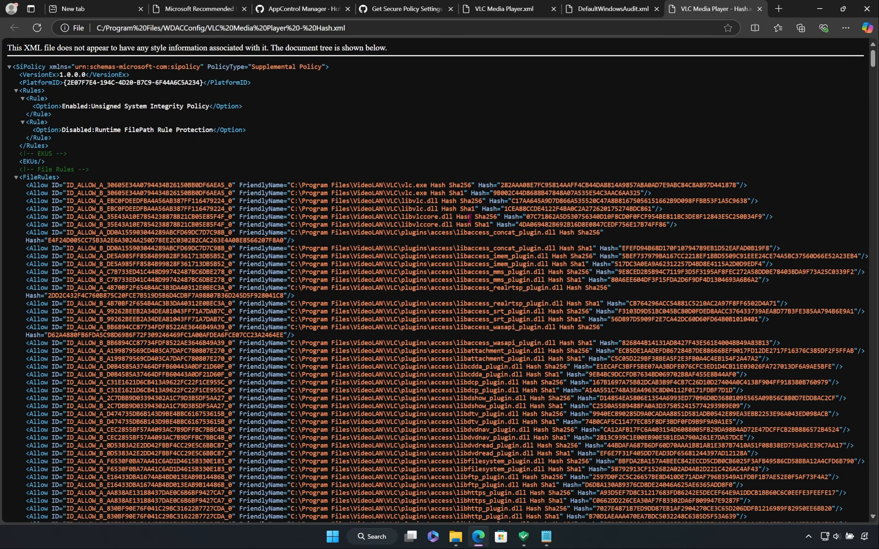
pyautogui.scroll(-20, 470, 218)
pyautogui.moveTo(872, 149); pyautogui.dragTo(873, 57)
pyautogui.keyDown('ctrl'); pyautogui.scroll(3, 208, 105); pyautogui.keyUp('ctrl')
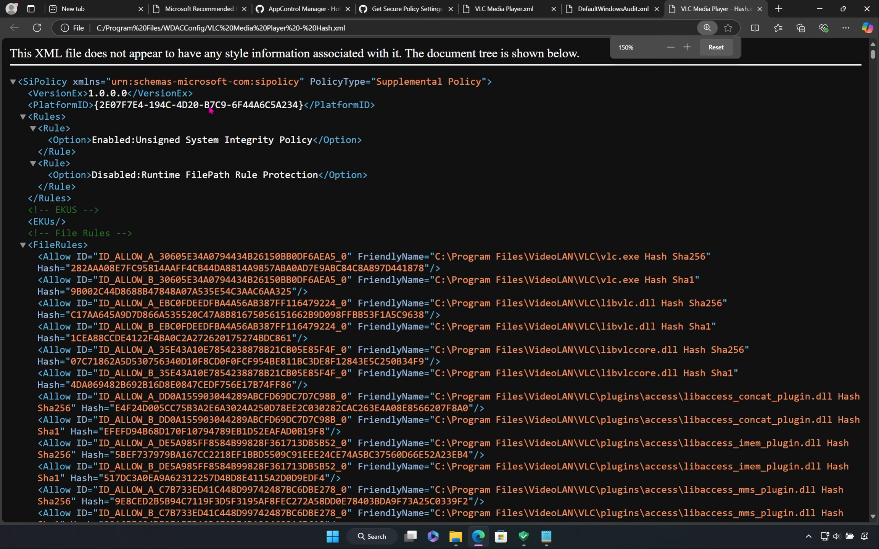
pyautogui.moveTo(873, 54); pyautogui.dragTo(876, 521)
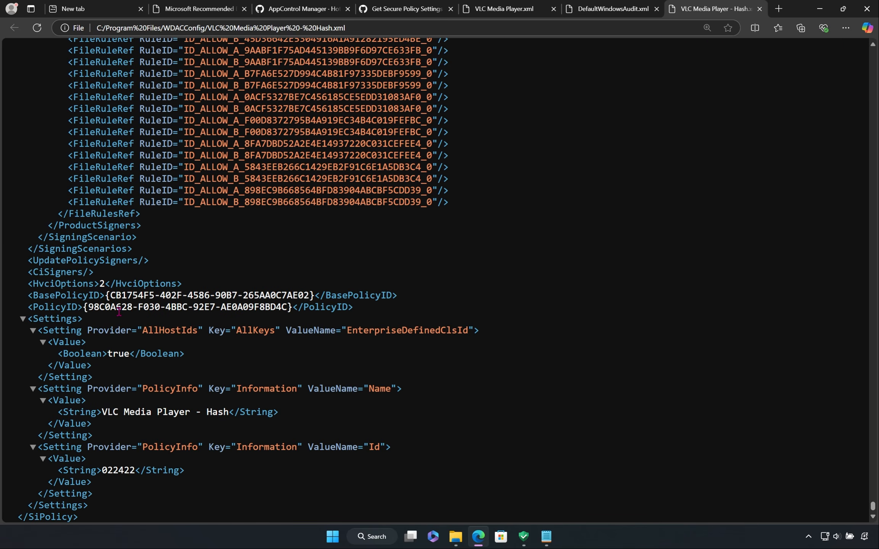
# Step: Copy the hash policy's BasePolicyID, search for it in DefaultWindowsAudit.xml to compare the IDs, and minimize the browser and folder windows
pyautogui.moveTo(106, 297); pyautogui.dragTo(315, 297)
pyautogui.rightClick(287, 302)
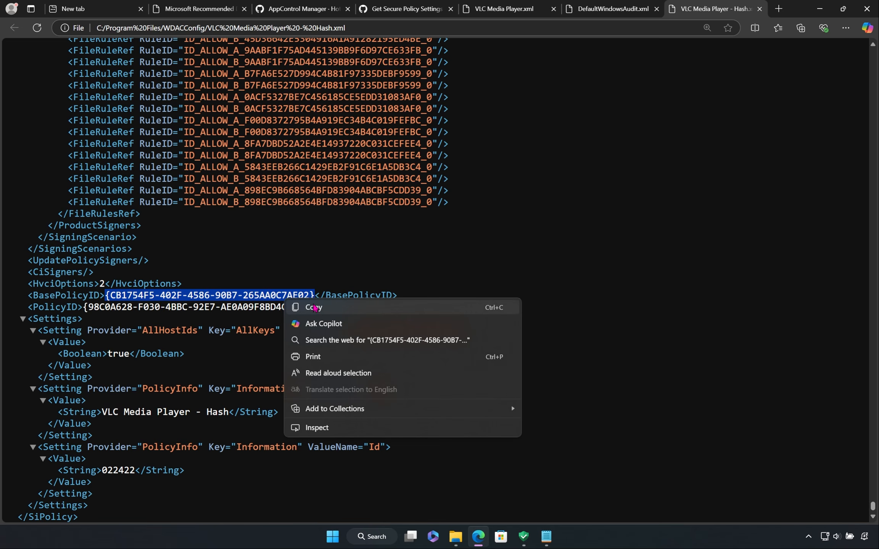
pyautogui.click(314, 307)
pyautogui.click(610, 10)
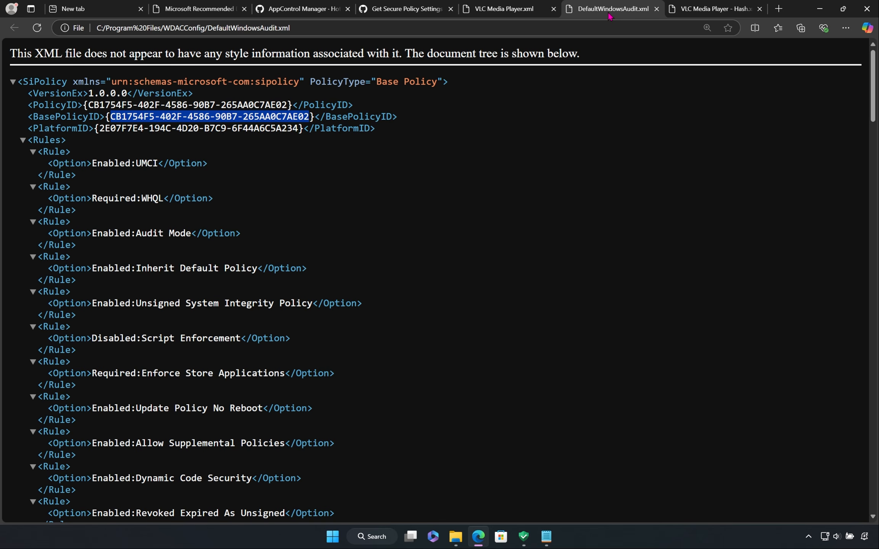
pyautogui.click(529, 99)
pyautogui.hotkey('ctrl', 'f')
pyautogui.hotkey('ctrl', 'v')
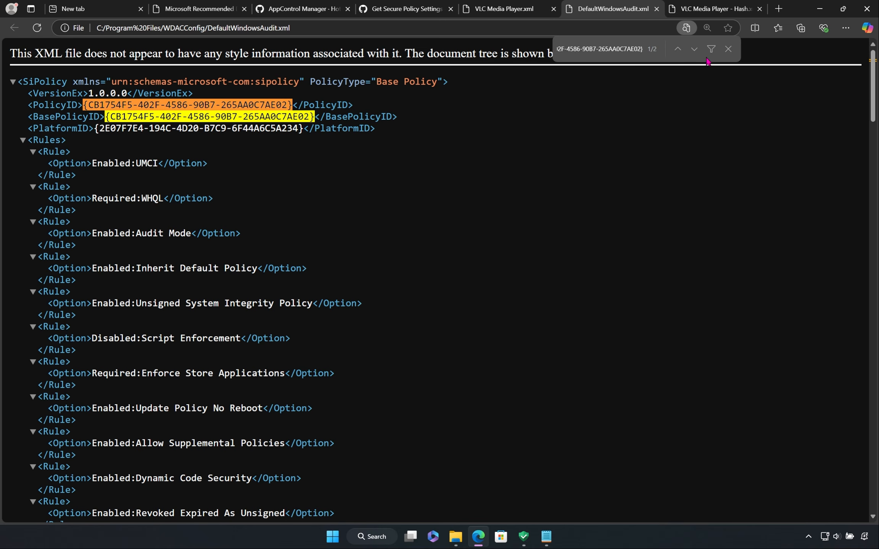
pyautogui.click(731, 53)
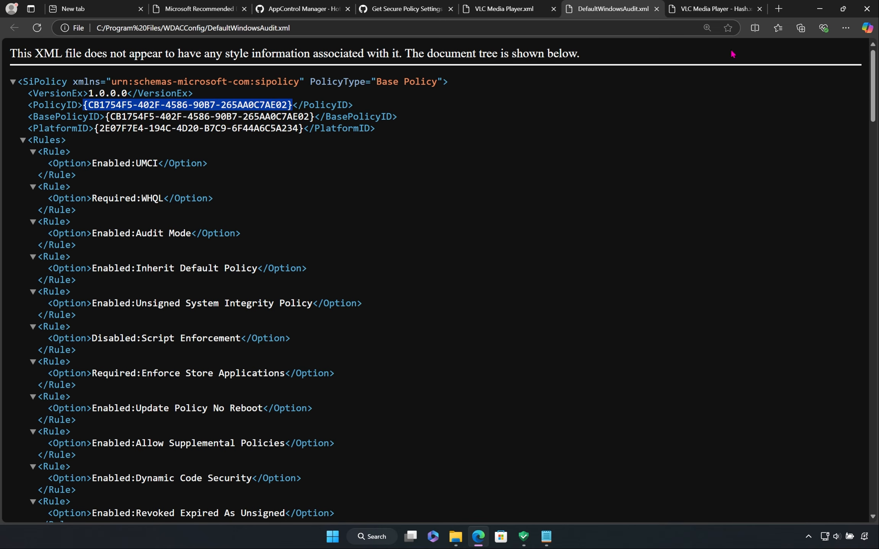
pyautogui.click(478, 126)
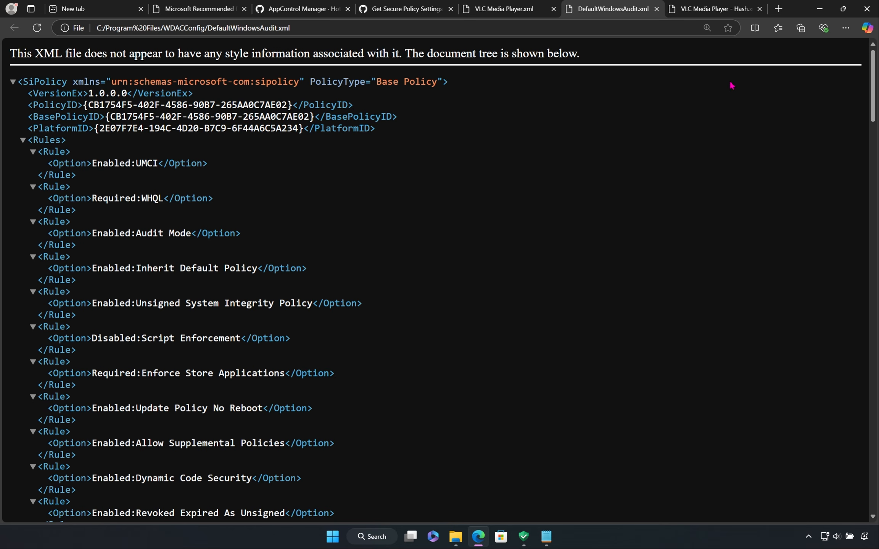
pyautogui.click(819, 9)
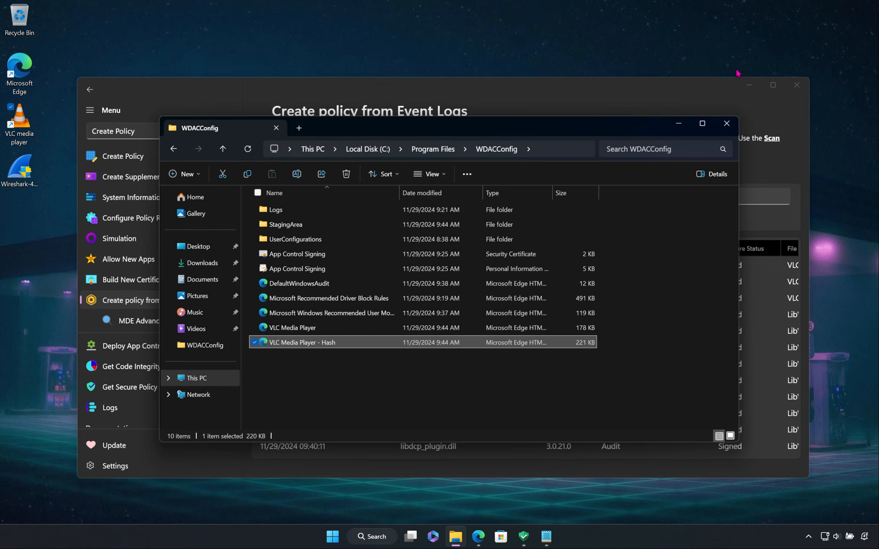
pyautogui.click(678, 123)
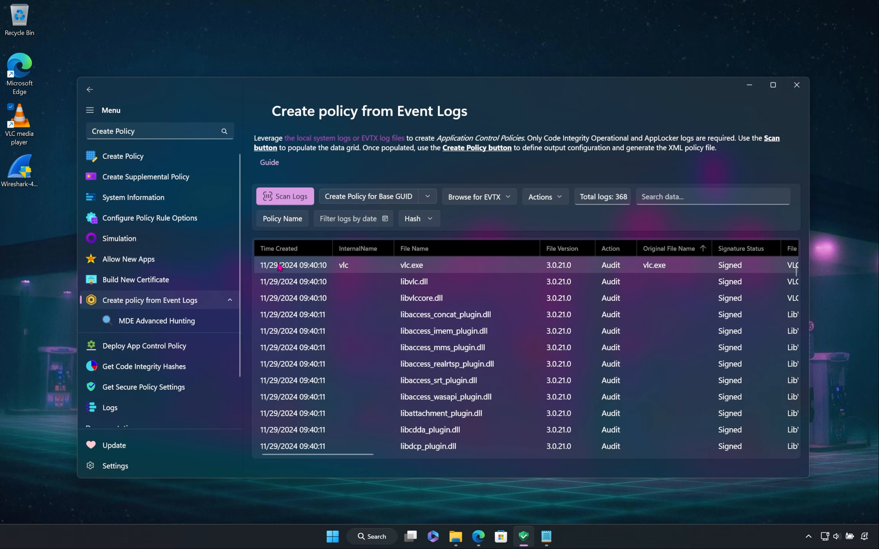
# Step: Start a supplemental policy from files and folders and select C:\Program Files\VideoLAN as the folder to scan
pyautogui.click(173, 182)
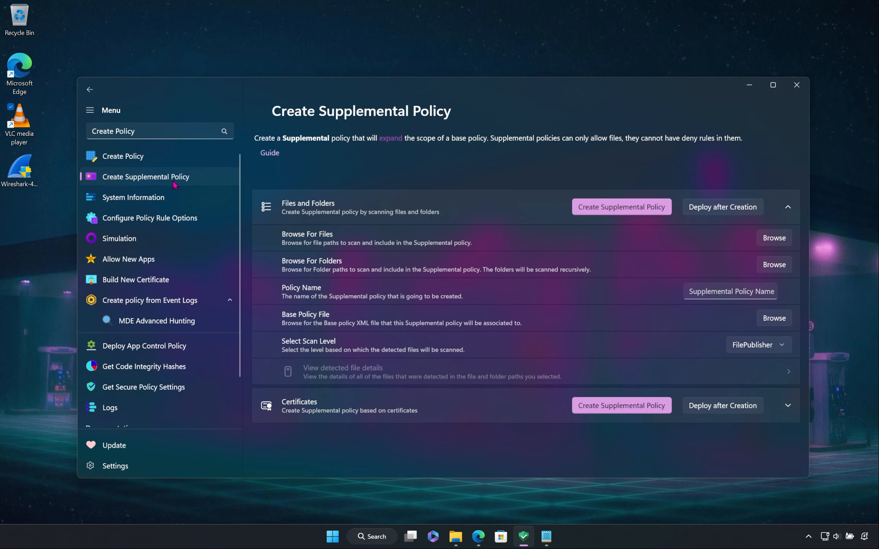
pyautogui.click(365, 258)
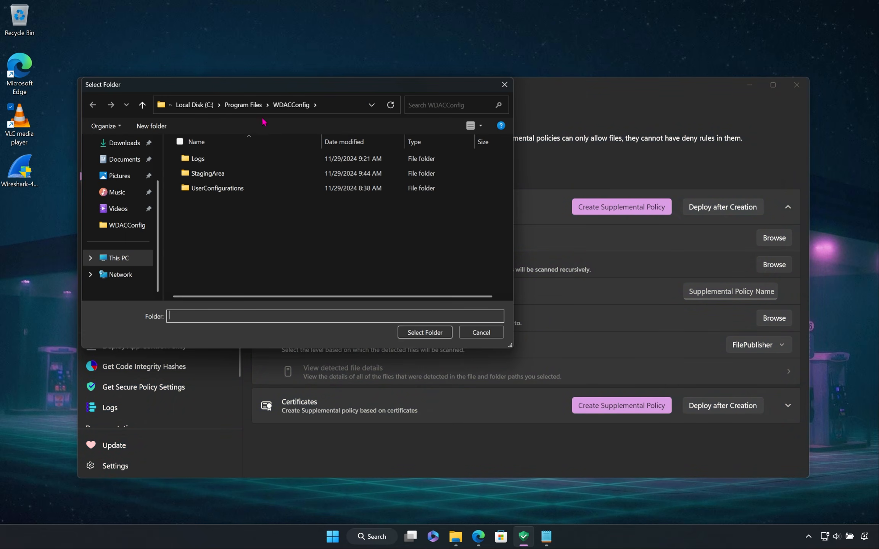
pyautogui.click(248, 105)
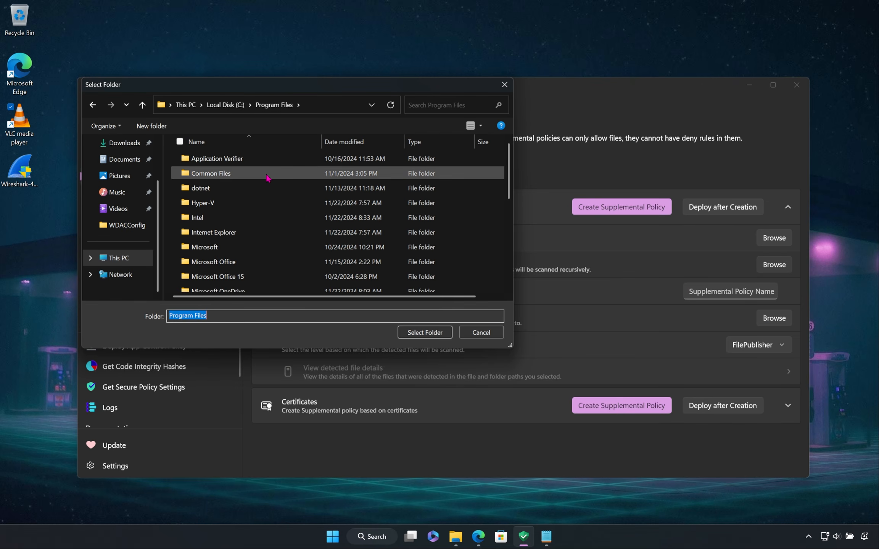
pyautogui.scroll(-1, 267, 191)
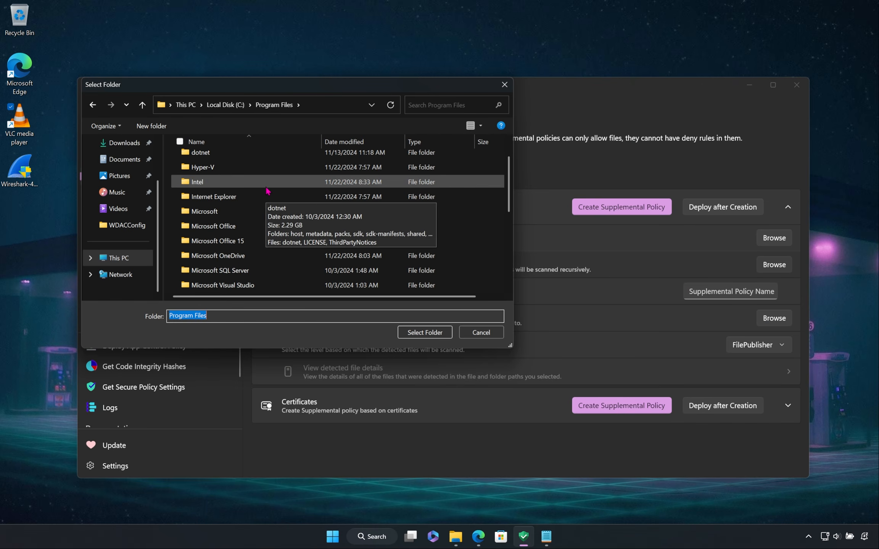
pyautogui.scroll(-2, 267, 206)
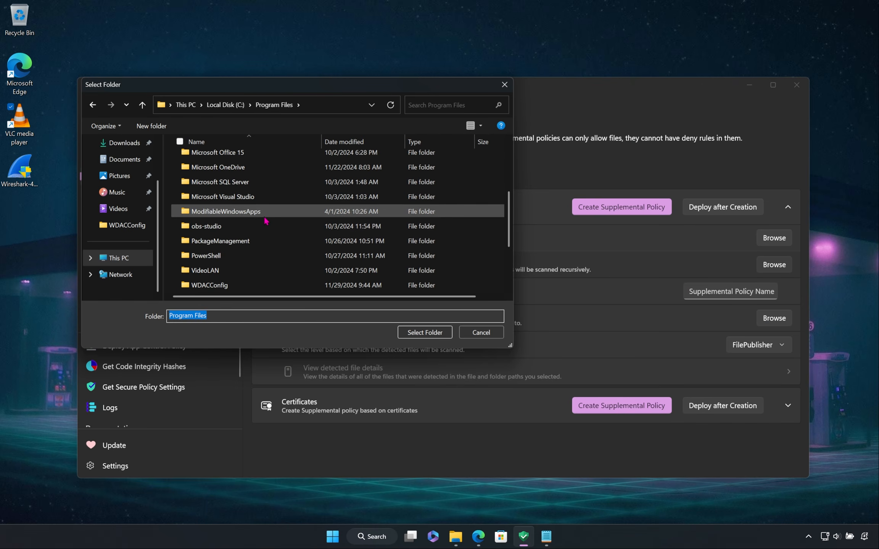
pyautogui.click(255, 270)
pyautogui.click(408, 330)
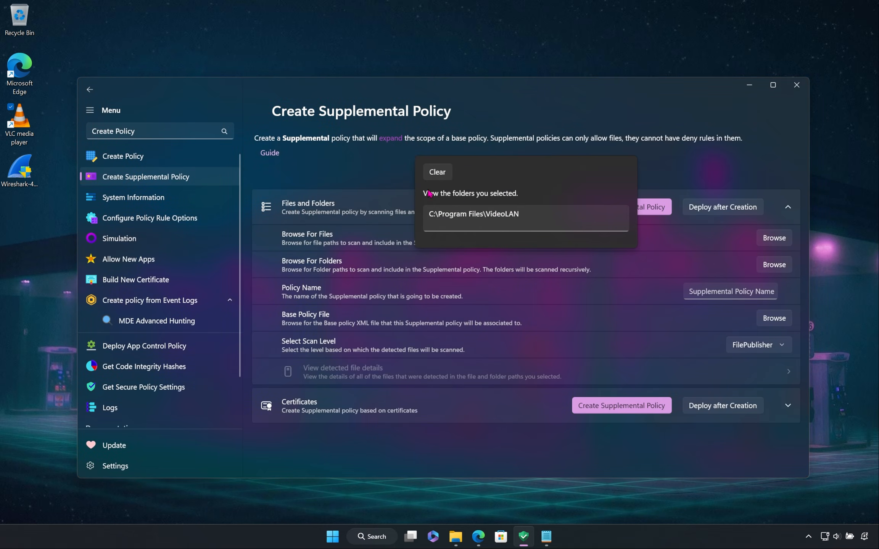
pyautogui.click(564, 215)
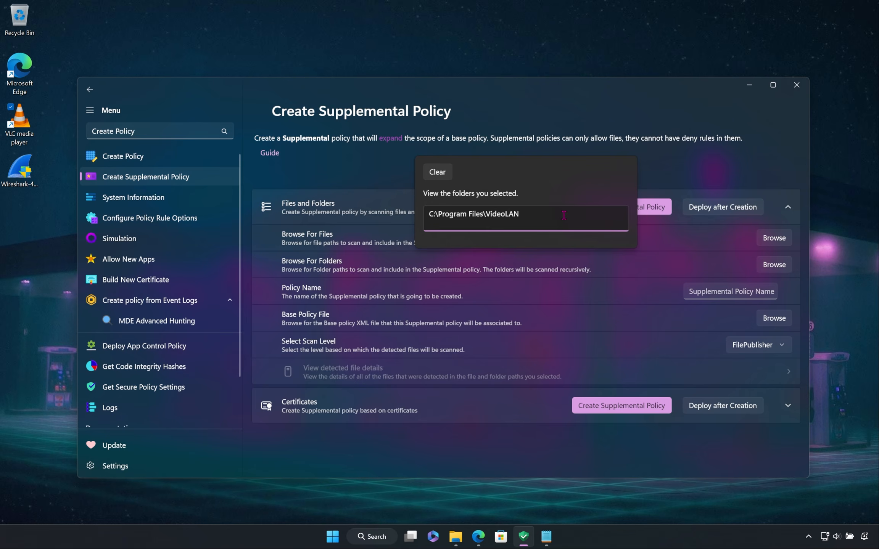
pyautogui.click(679, 175)
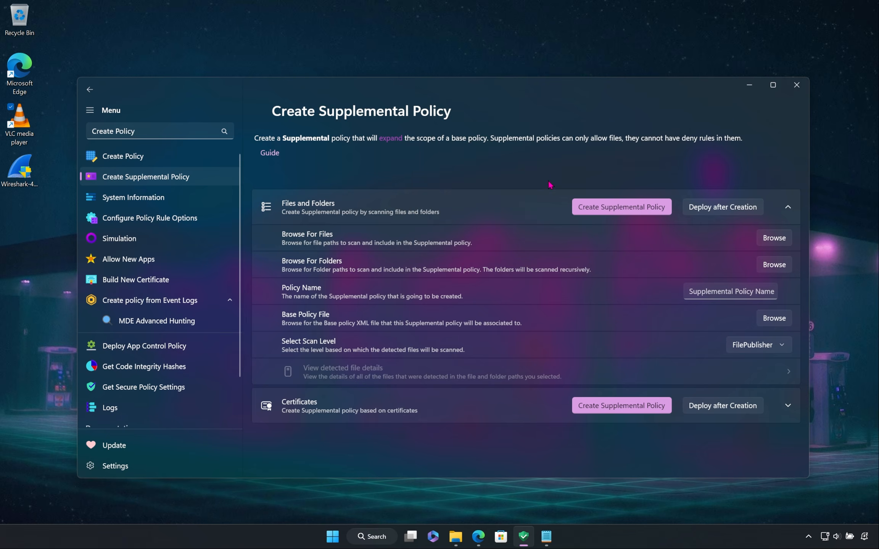
# Step: Name the supplemental policy "VLC Supplemental policy"
pyautogui.click(714, 285)
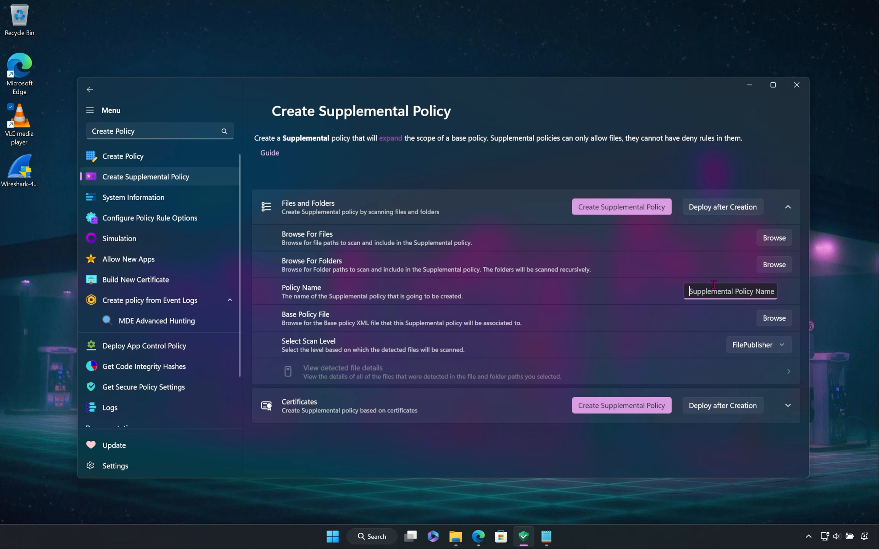
pyautogui.write('VLC Supp')
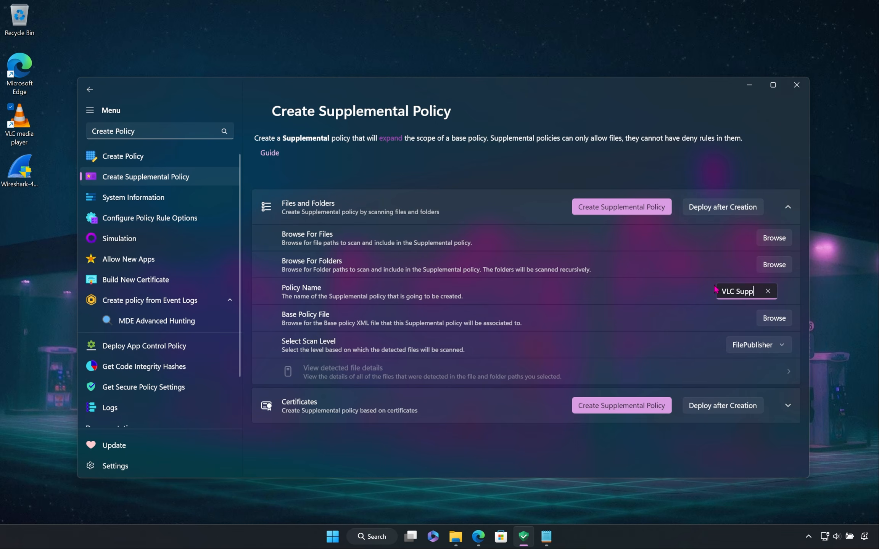
pyautogui.write('lemental po')
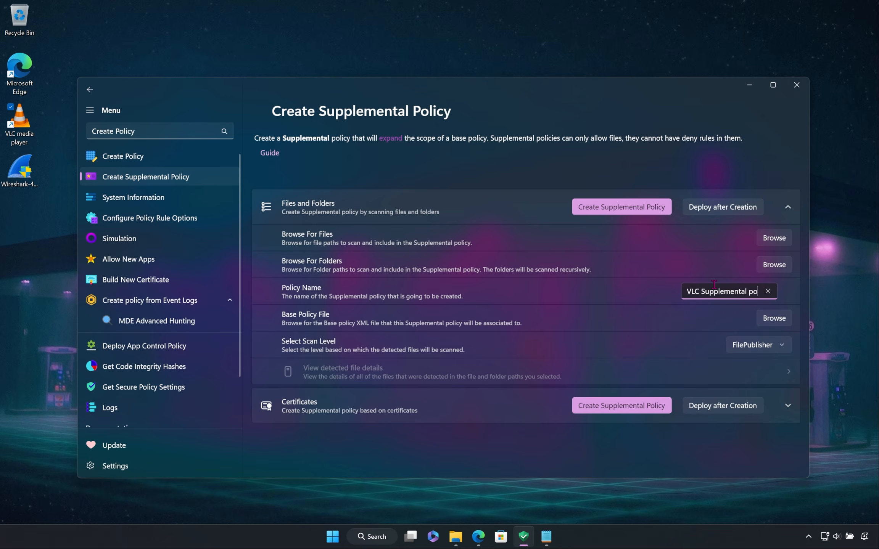
pyautogui.write('licy')
pyautogui.click(643, 298)
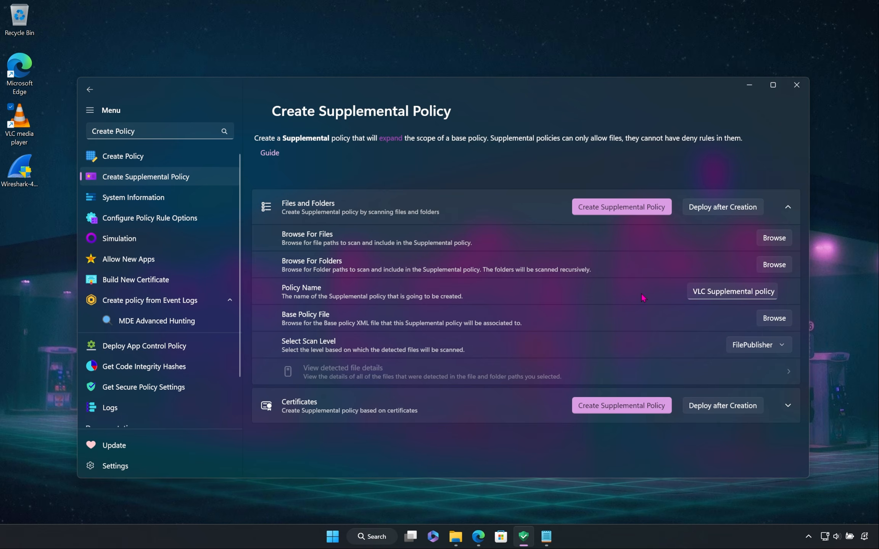
# Step: Choose DefaultWindowsAudit from the WDACConfig folder as the base policy file and set the scan level to Publisher
pyautogui.click(692, 324)
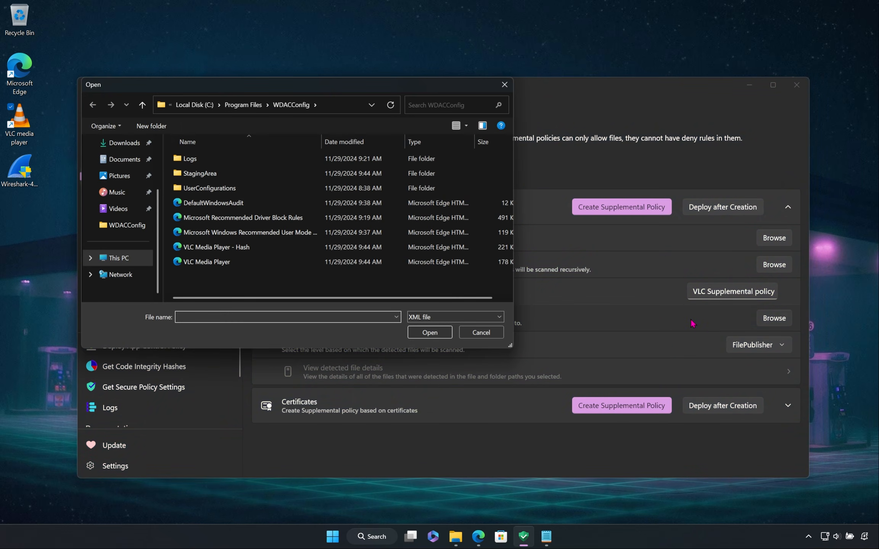
pyautogui.click(228, 205)
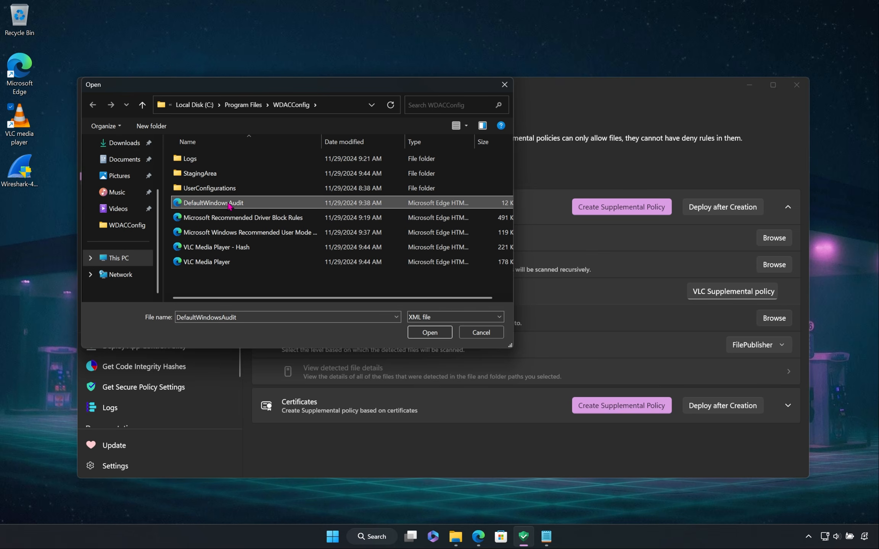
pyautogui.click(430, 333)
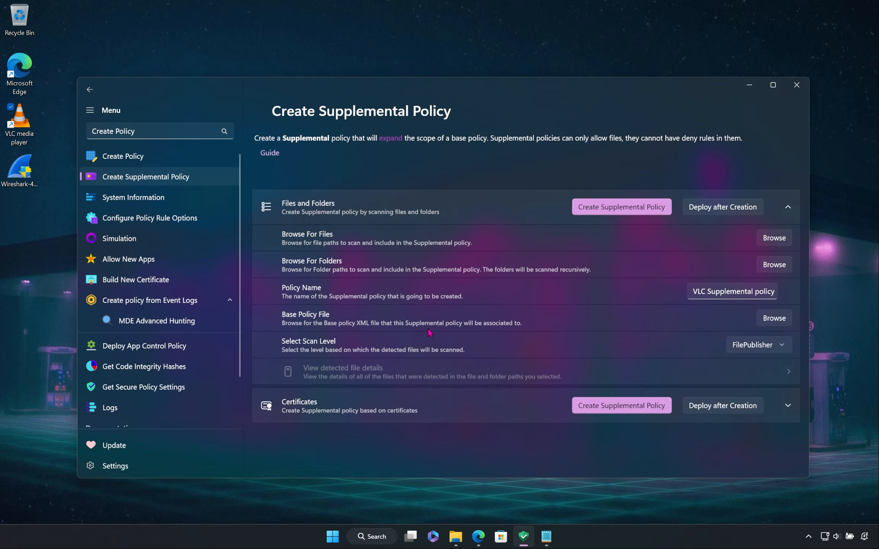
pyautogui.click(671, 340)
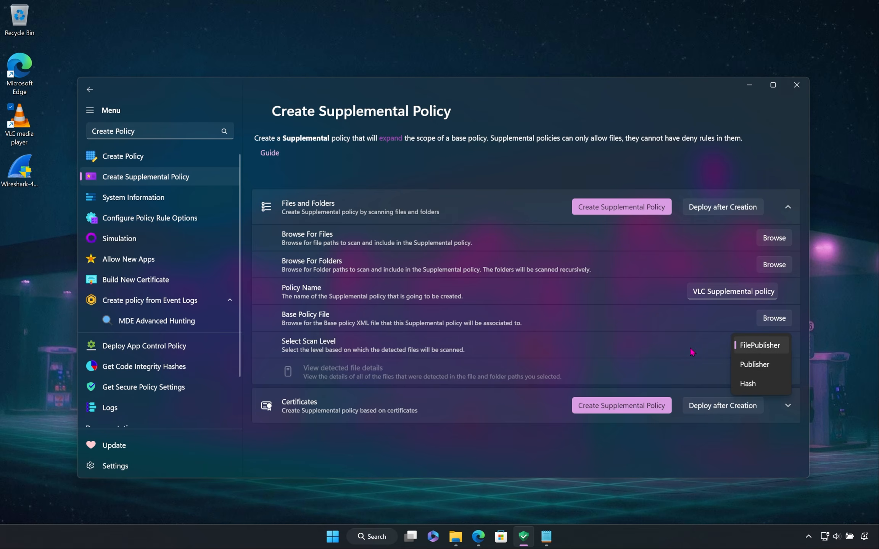
pyautogui.click(747, 363)
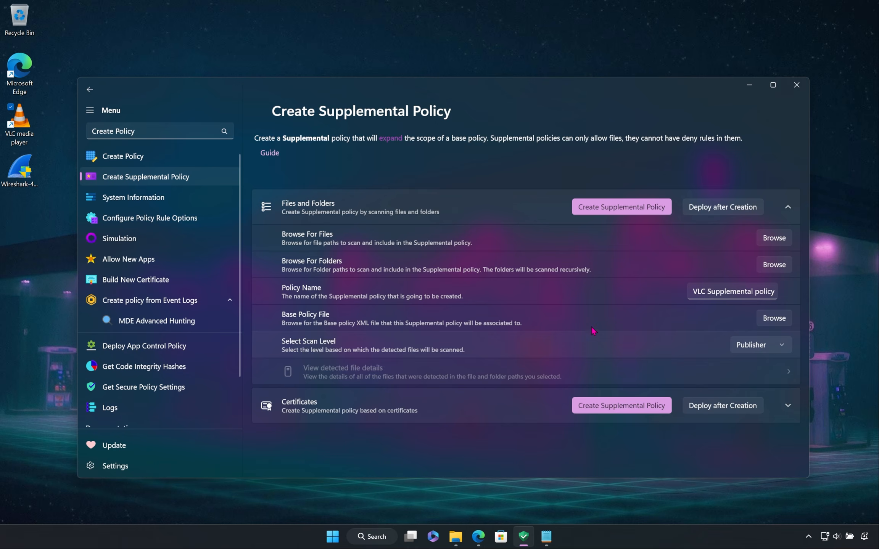
# Step: Create the supplemental policy from the selected folder with Deploy after Creation left off
pyautogui.click(728, 212)
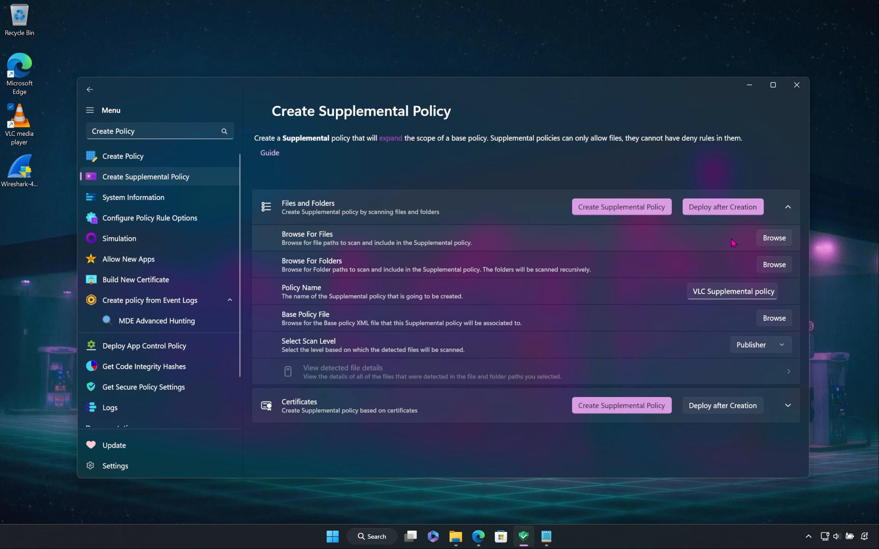
pyautogui.click(704, 208)
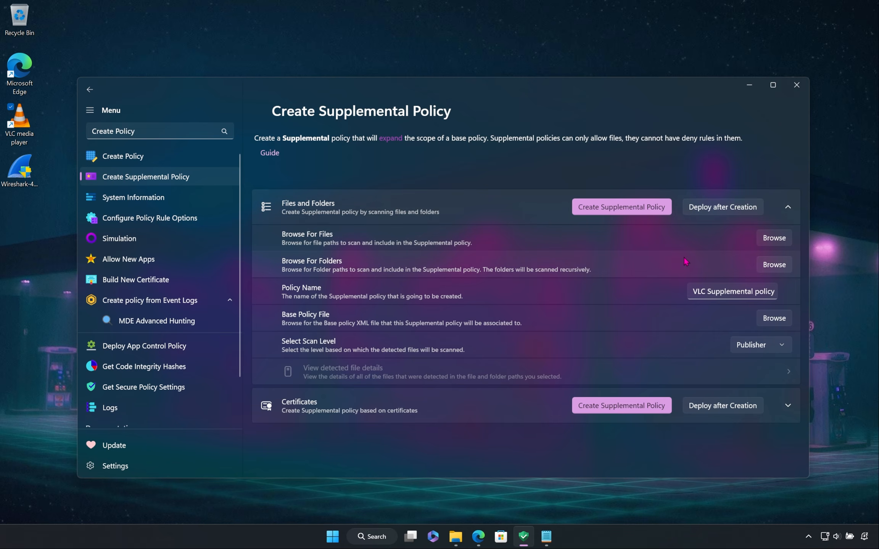
pyautogui.click(605, 211)
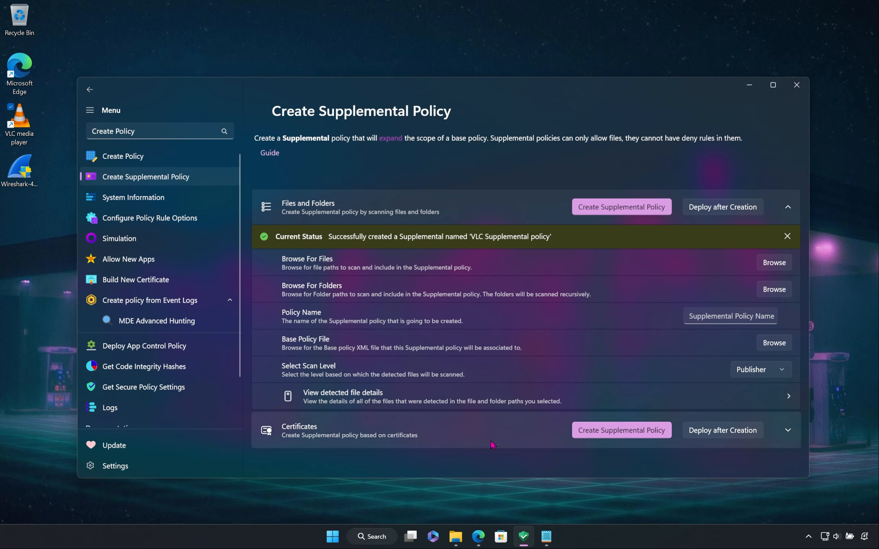
# Step: Open the VLC Supplemental policy XML from the WDACConfig folder, examine its file rules, signers and closing settings, and minimize both windows
pyautogui.click(458, 536)
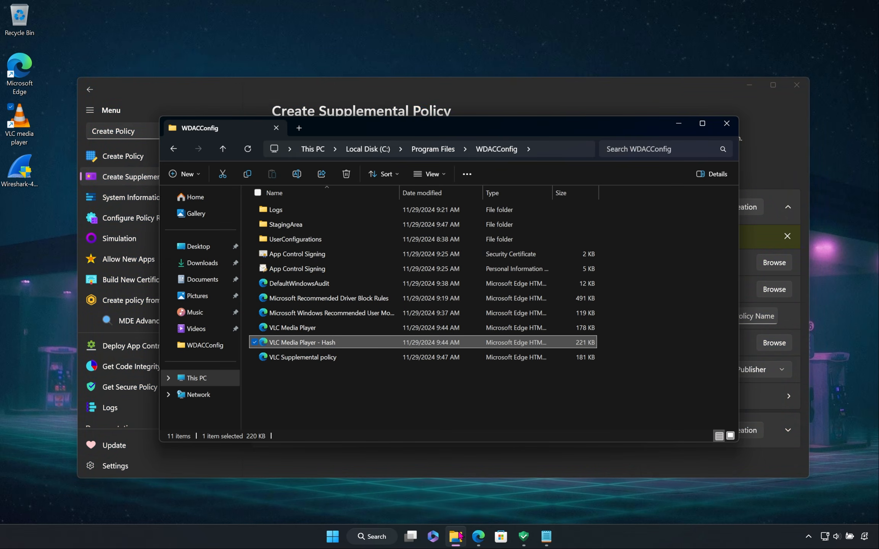
pyautogui.click(398, 388)
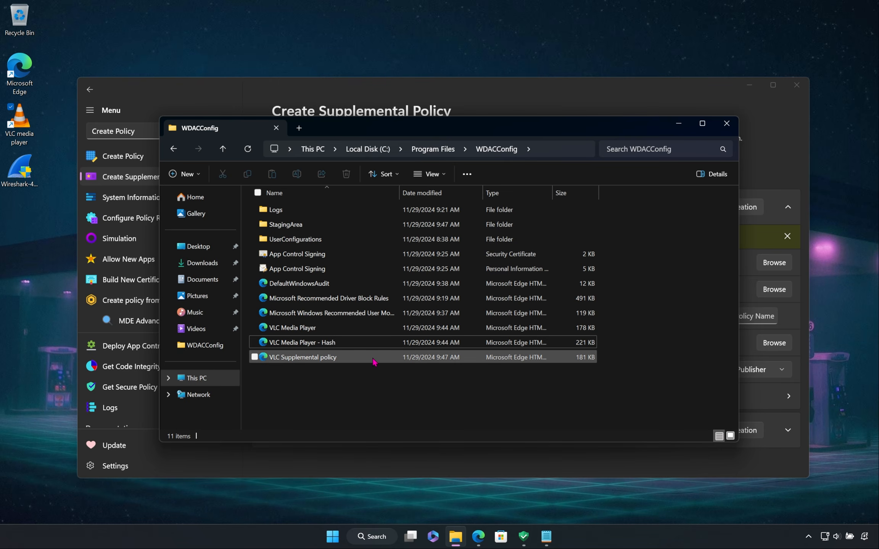
pyautogui.click(357, 360)
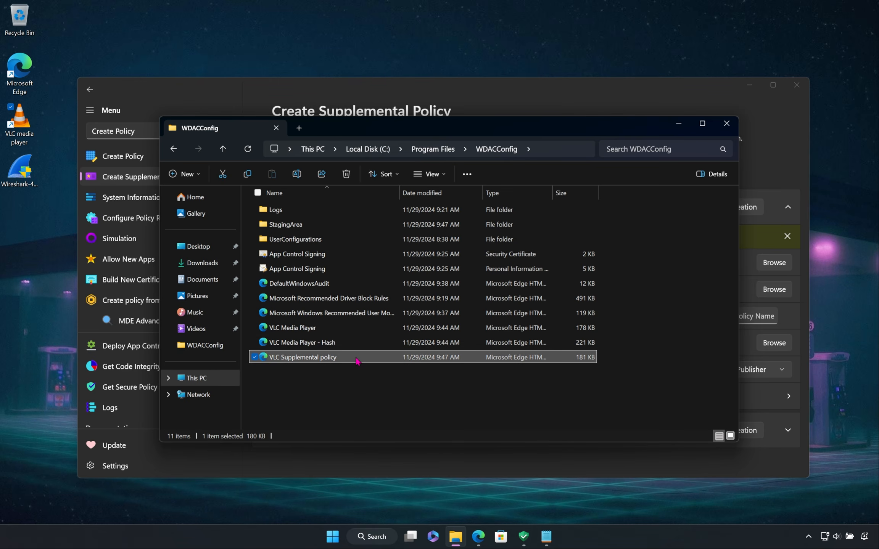
pyautogui.doubleClick(357, 358)
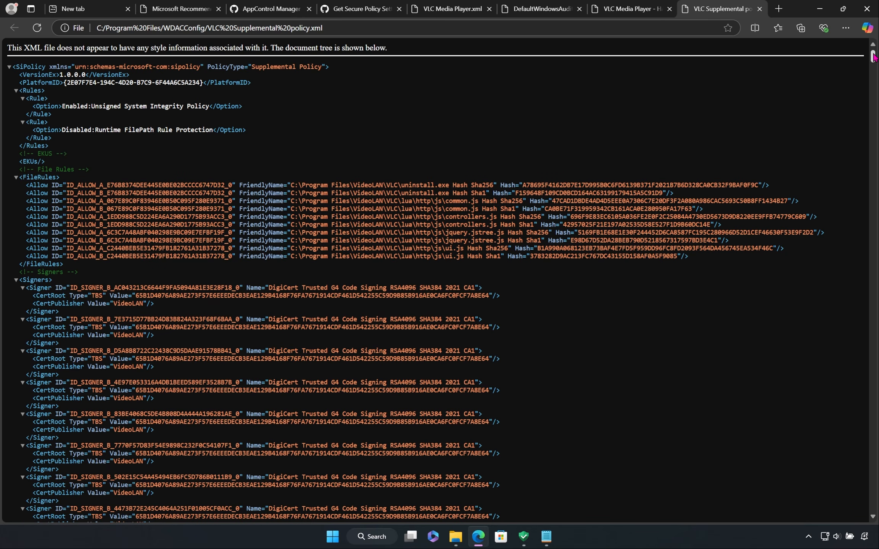
pyautogui.moveTo(874, 57); pyautogui.dragTo(875, 506)
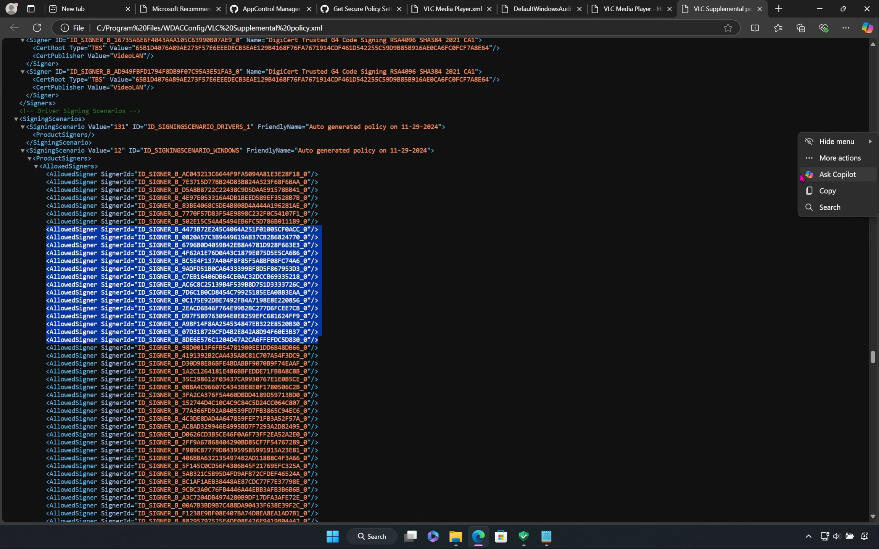
pyautogui.click(805, 174)
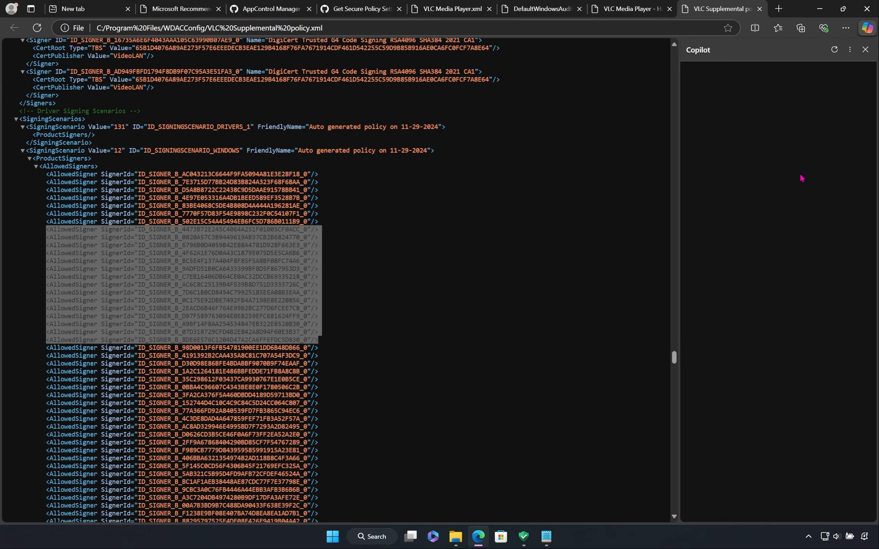
pyautogui.click(865, 49)
pyautogui.click(802, 135)
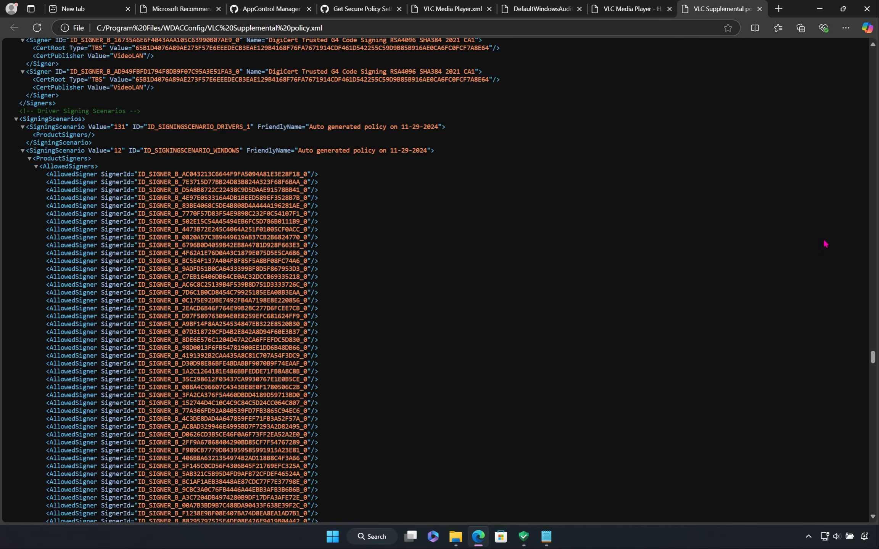
pyautogui.moveTo(873, 358); pyautogui.dragTo(876, 52)
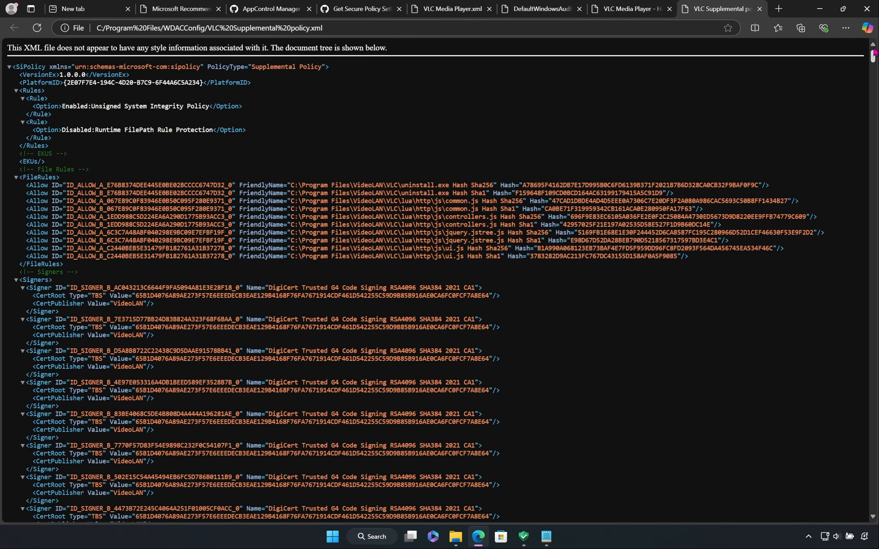
pyautogui.moveTo(875, 51)
pyautogui.mouseDown()
pyautogui.moveTo(870, 530)
pyautogui.moveTo(873, 57)
pyautogui.mouseUp()
pyautogui.click(820, 10)
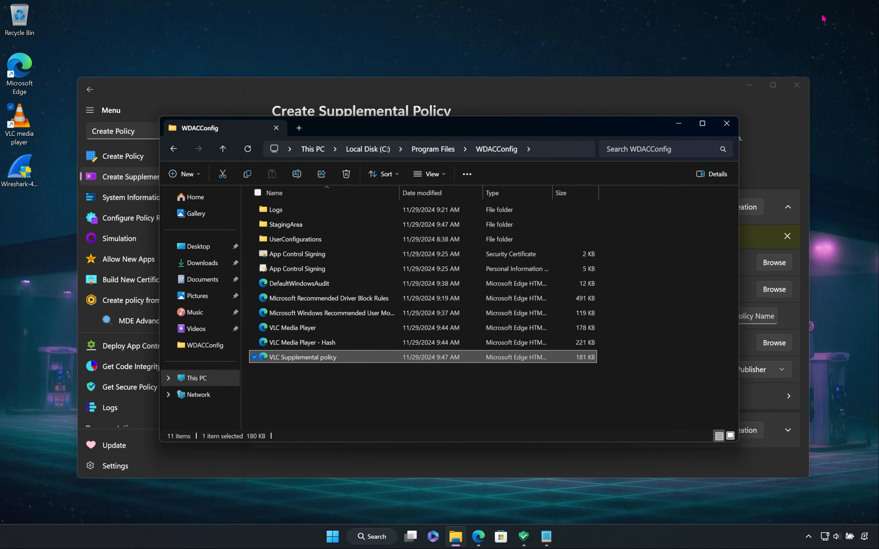
pyautogui.click(679, 123)
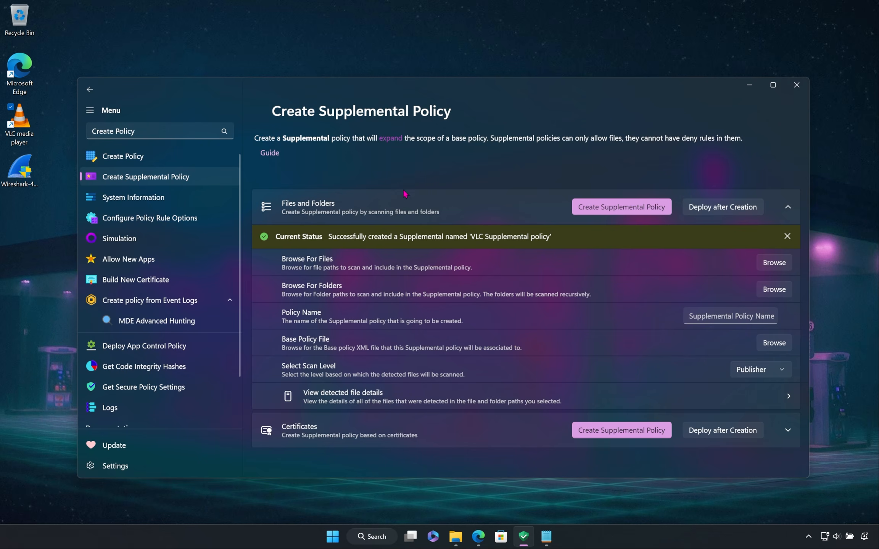
# Step: Go to the Simulation page and choose the VLC Supplemental policy XML from the WDACConfig folder as the policy to simulate
pyautogui.scroll(-3, 171, 267)
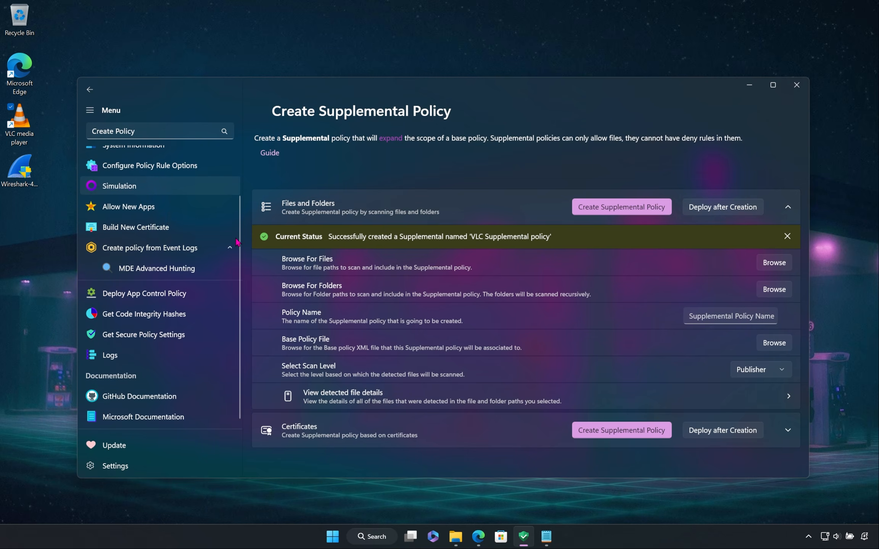
pyautogui.scroll(3, 193, 252)
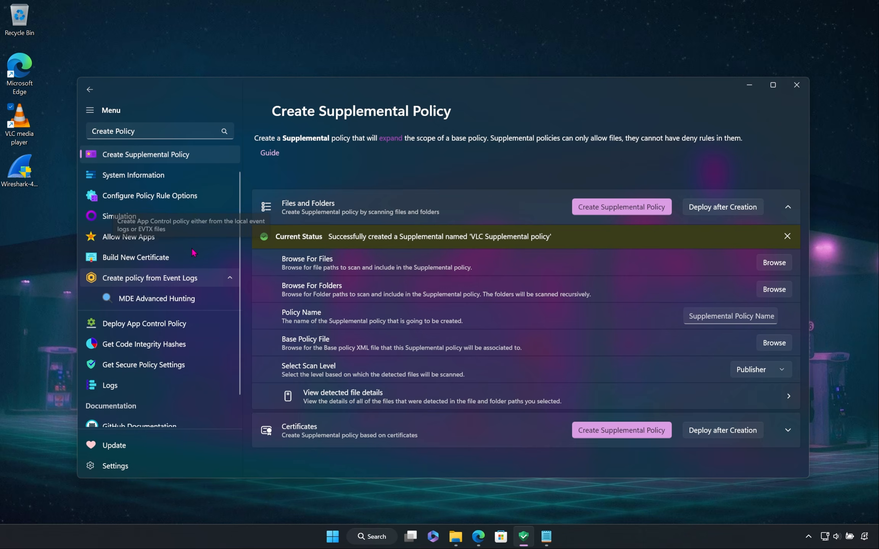
pyautogui.scroll(-1, 178, 245)
pyautogui.scroll(1, 153, 238)
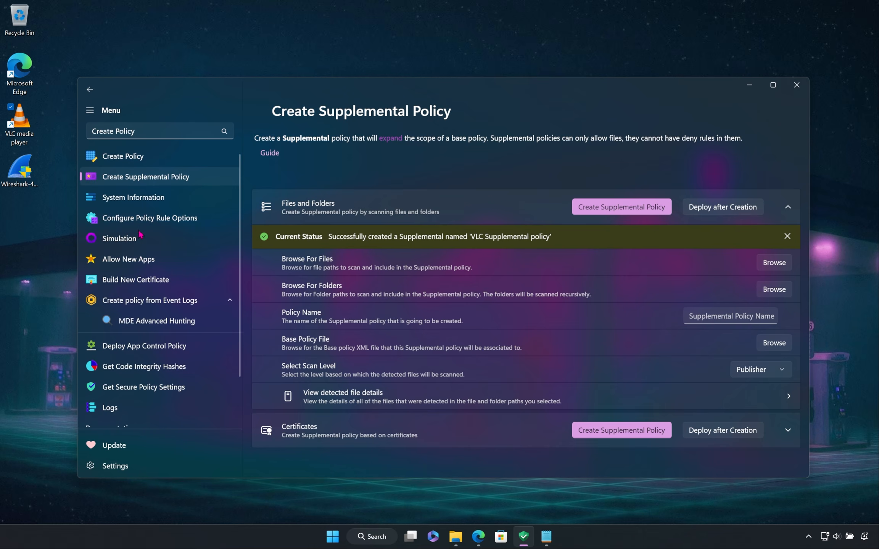
pyautogui.click(115, 241)
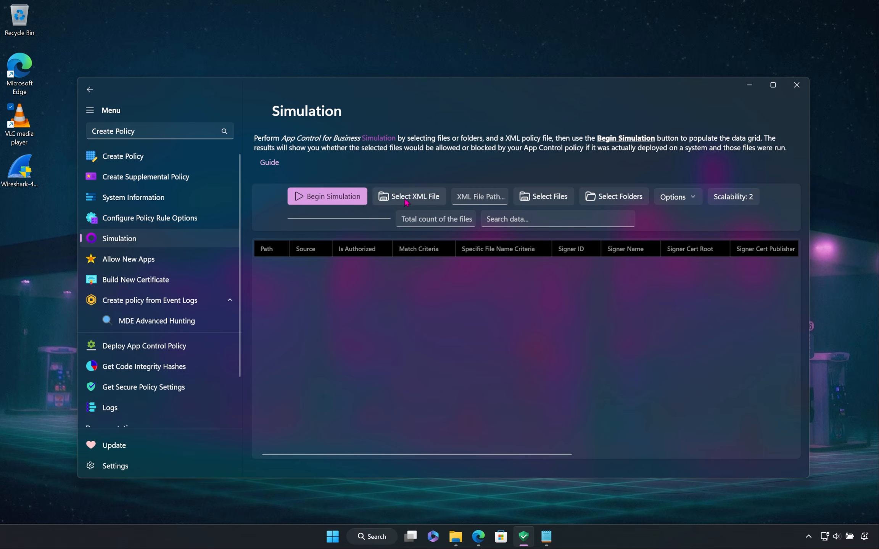
pyautogui.click(420, 201)
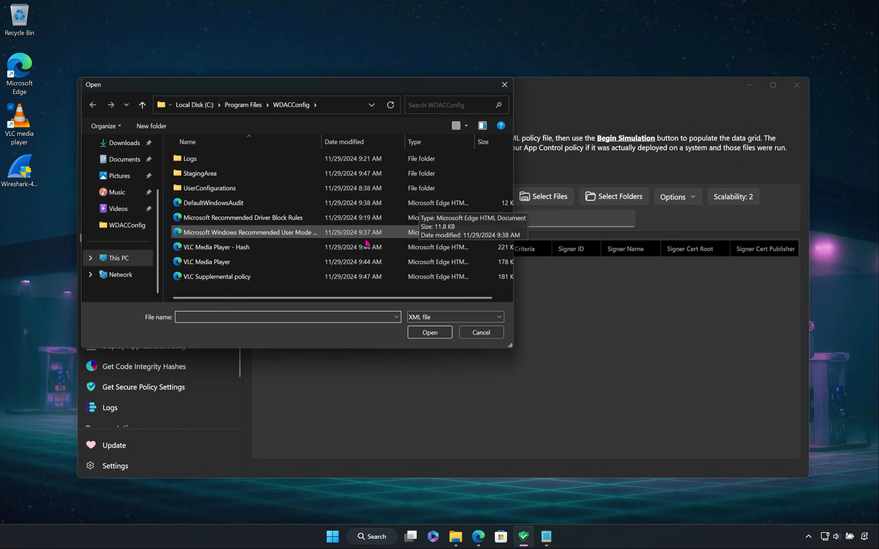
pyautogui.doubleClick(262, 277)
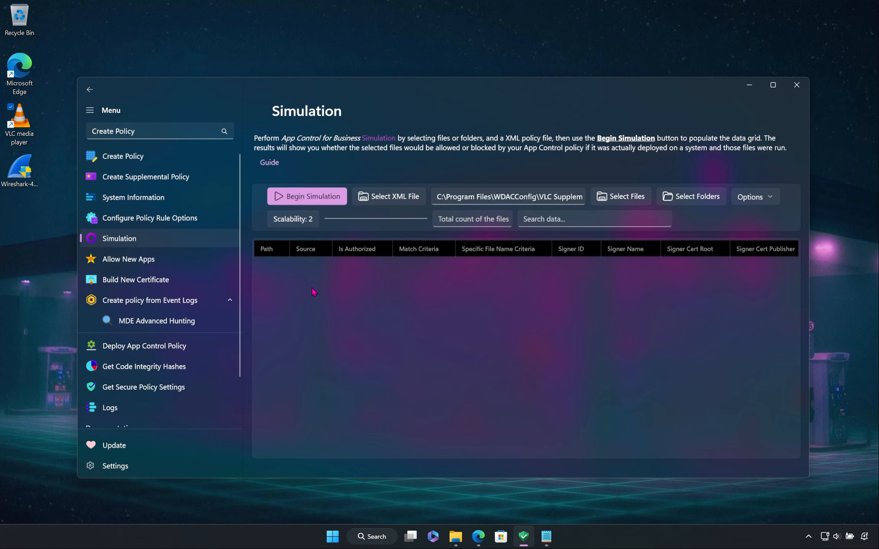
# Step: Add the VideoLAN folder from Program Files as the folder to simulate
pyautogui.click(705, 202)
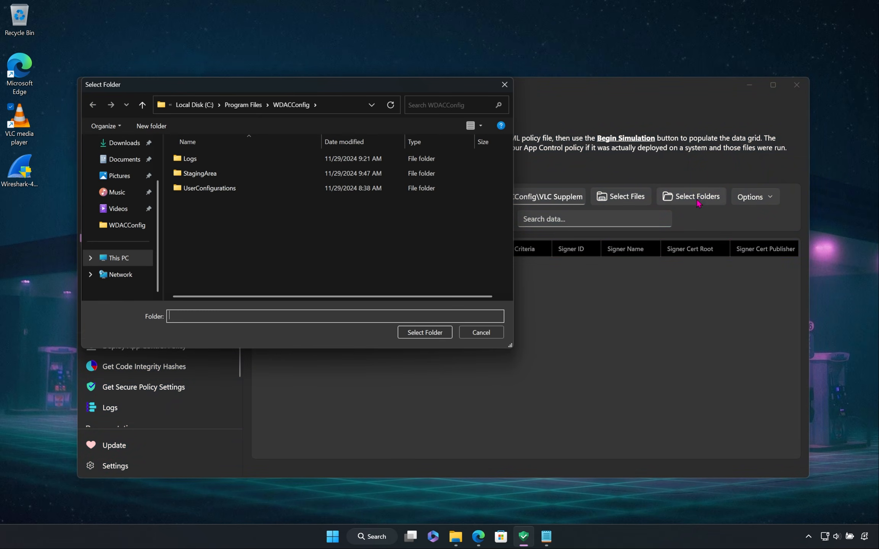
pyautogui.click(243, 105)
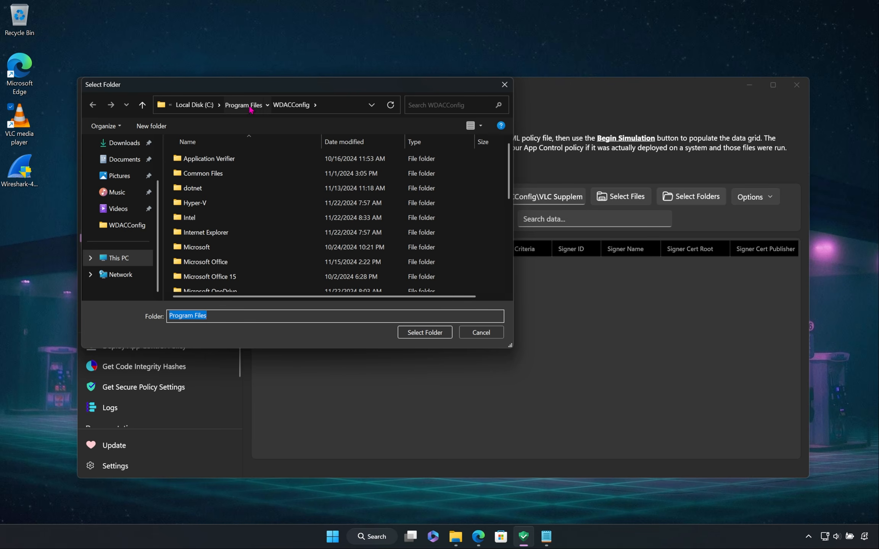
pyautogui.scroll(-3, 281, 221)
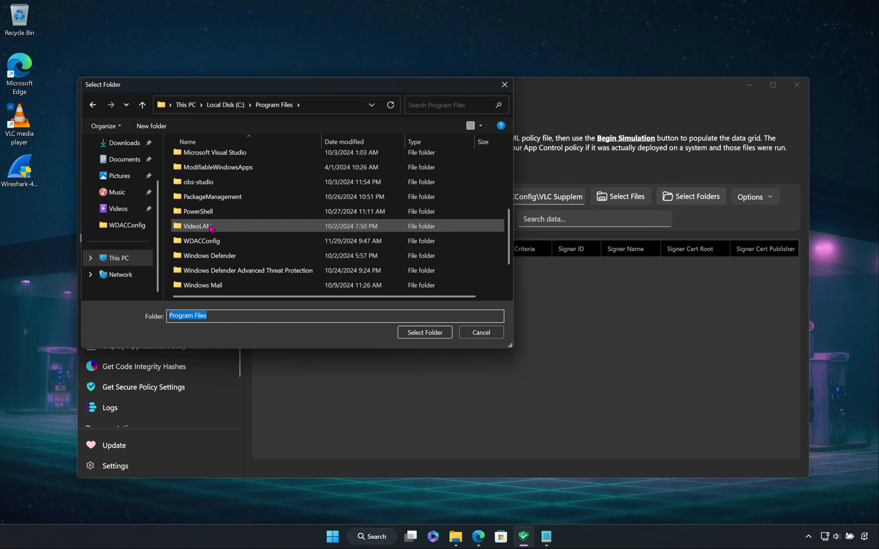
pyautogui.click(272, 226)
pyautogui.click(402, 330)
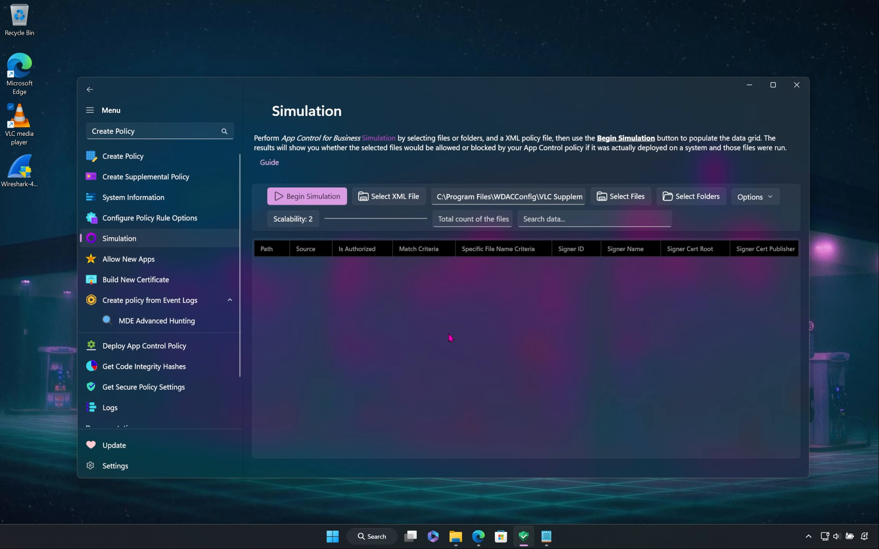
# Step: Enable saving the simulation output to CSV and check the active simulation options
pyautogui.click(771, 198)
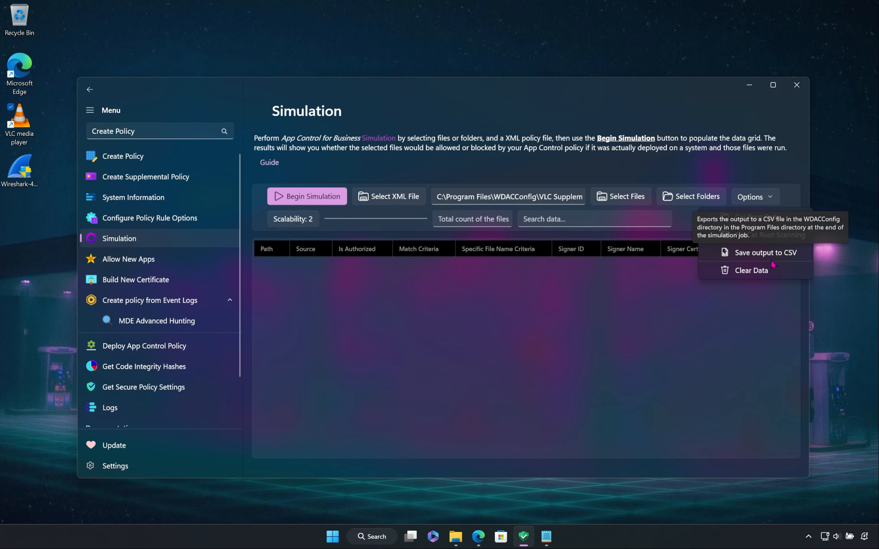
pyautogui.click(733, 253)
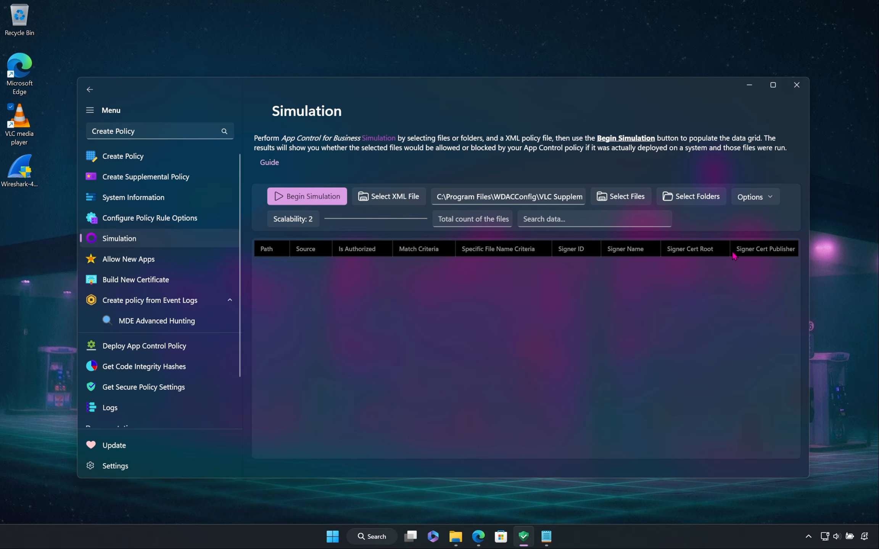
pyautogui.click(752, 197)
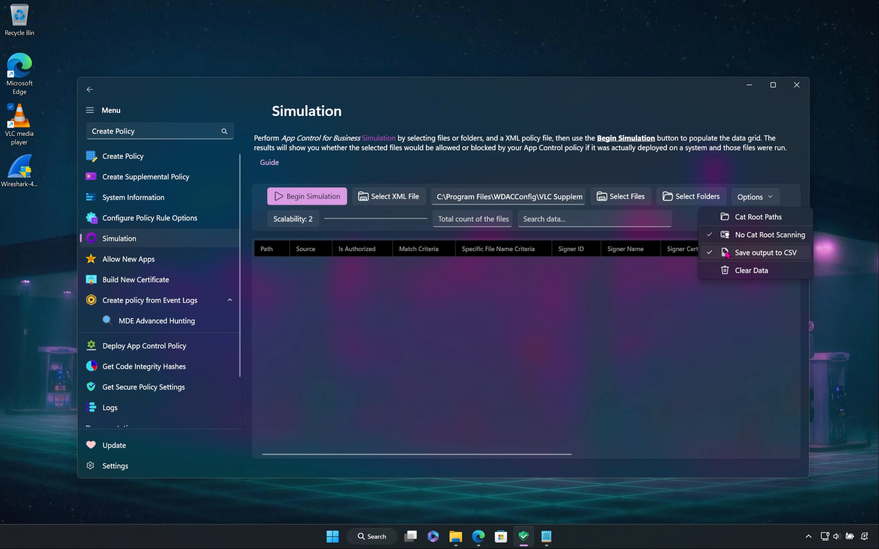
pyautogui.click(302, 230)
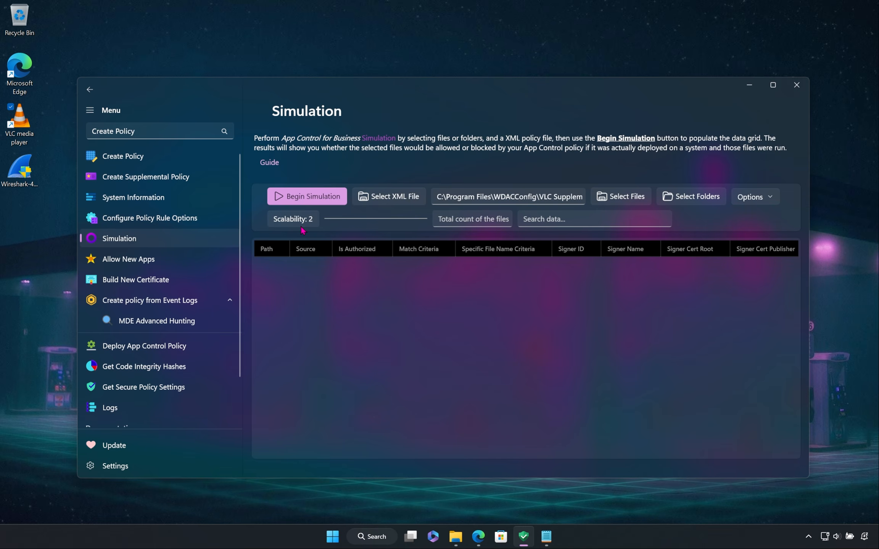
# Step: Set the simulation's scalability to 5 and begin the simulation
pyautogui.click(301, 226)
pyautogui.moveTo(277, 193); pyautogui.dragTo(266, 188)
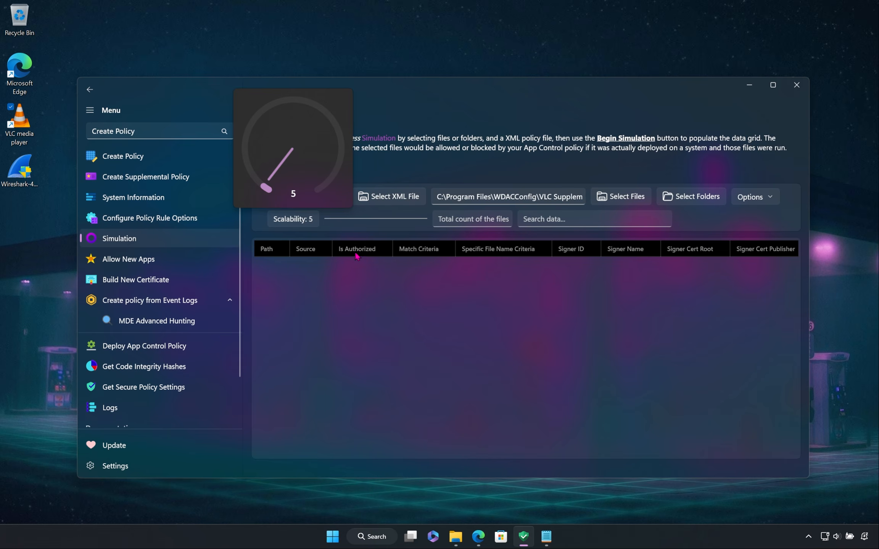
pyautogui.click(395, 295)
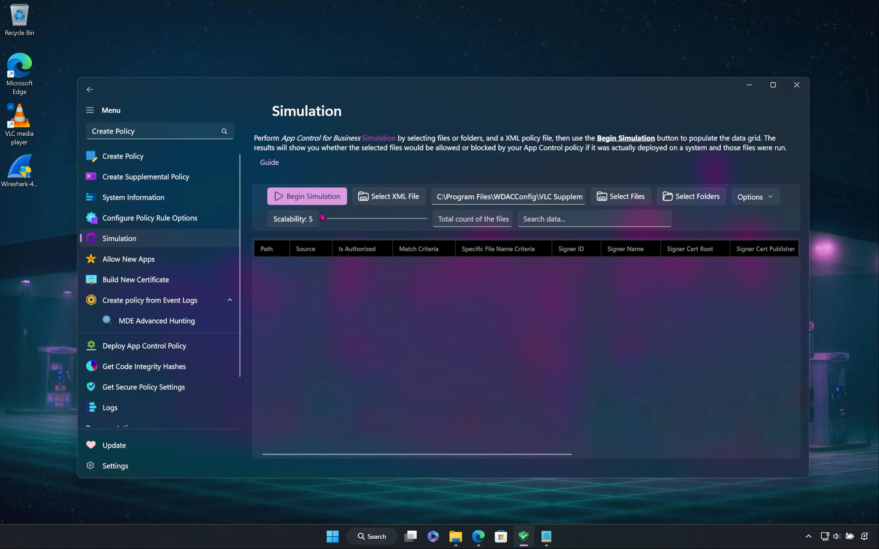
pyautogui.click(310, 197)
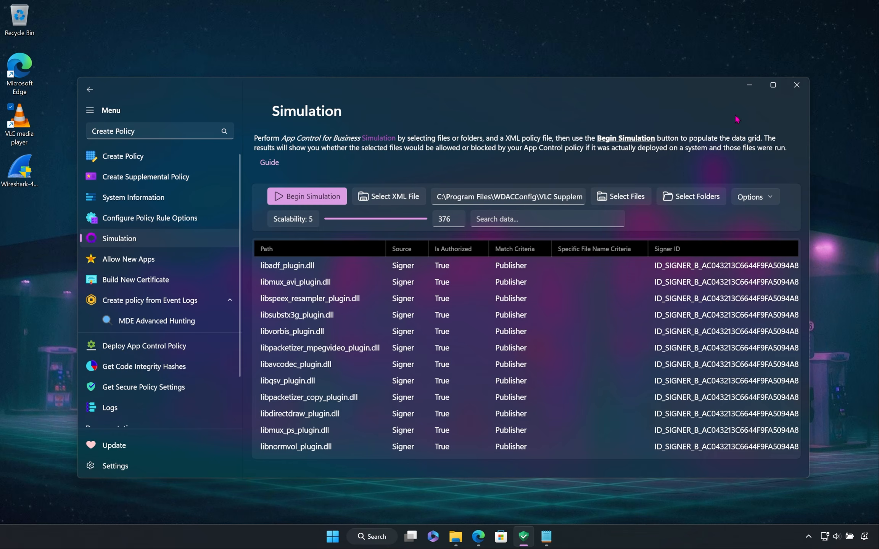
# Step: Maximize the window and examine the simulation results, from the authorization and match criteria columns through to the file paths
pyautogui.click(773, 85)
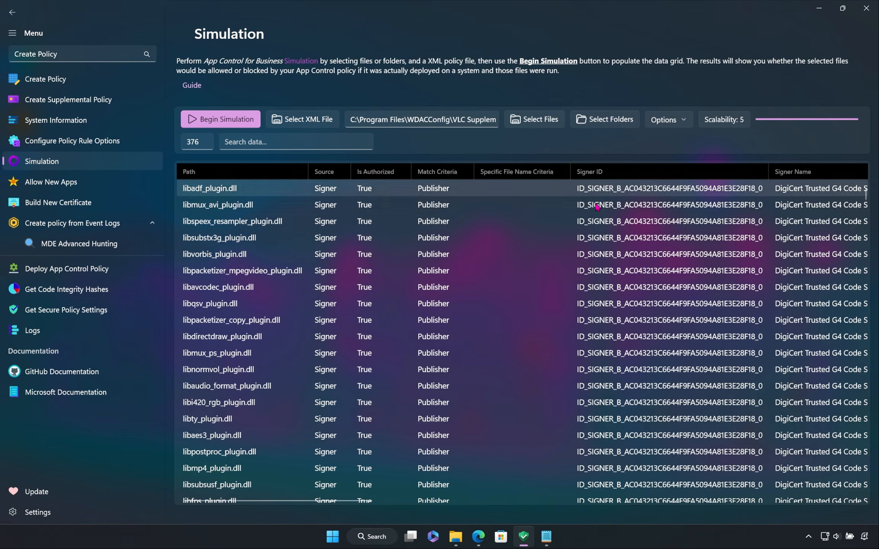
pyautogui.scroll(-20, 515, 305)
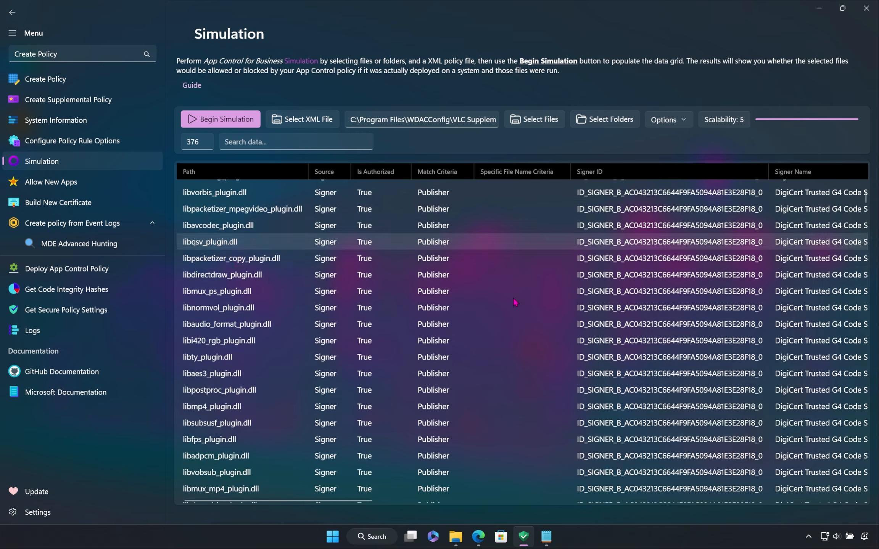
pyautogui.scroll(-20, 513, 297)
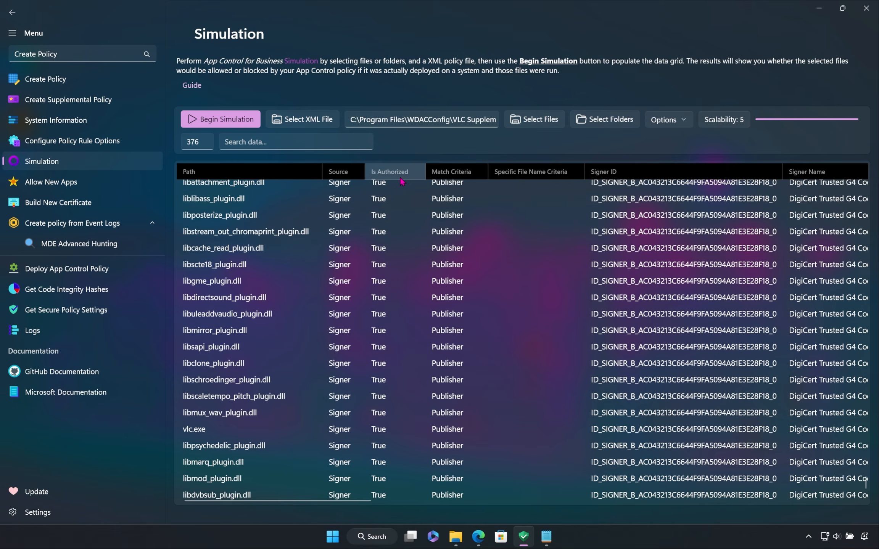
pyautogui.moveTo(274, 502); pyautogui.dragTo(779, 516)
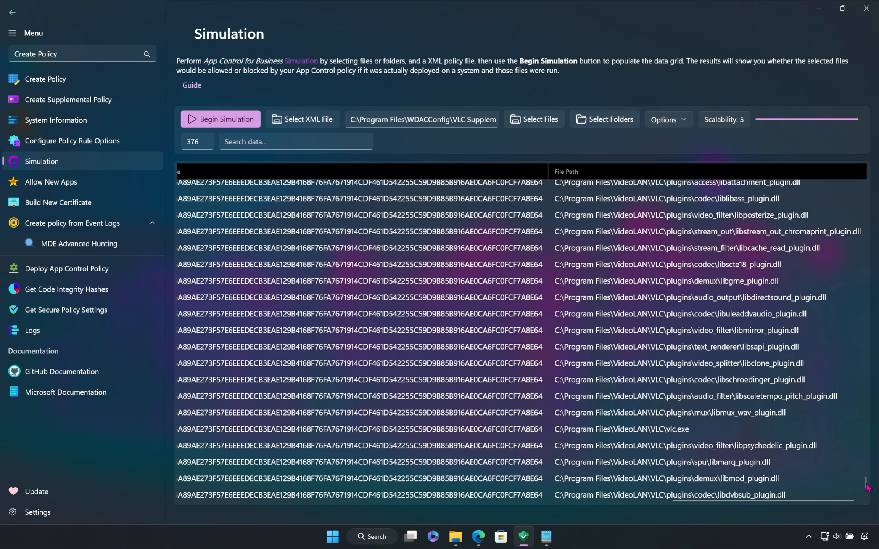
pyautogui.moveTo(870, 488); pyautogui.dragTo(876, 192)
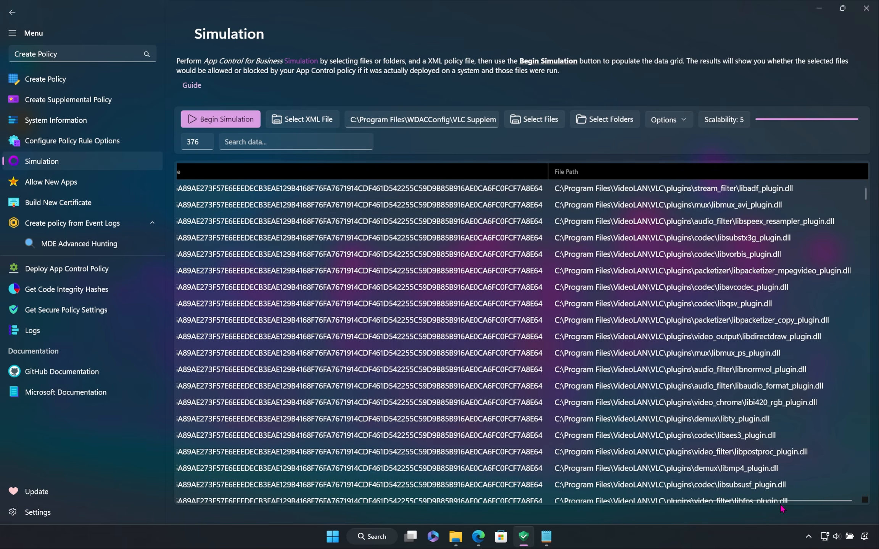
pyautogui.moveTo(760, 504); pyautogui.dragTo(264, 502)
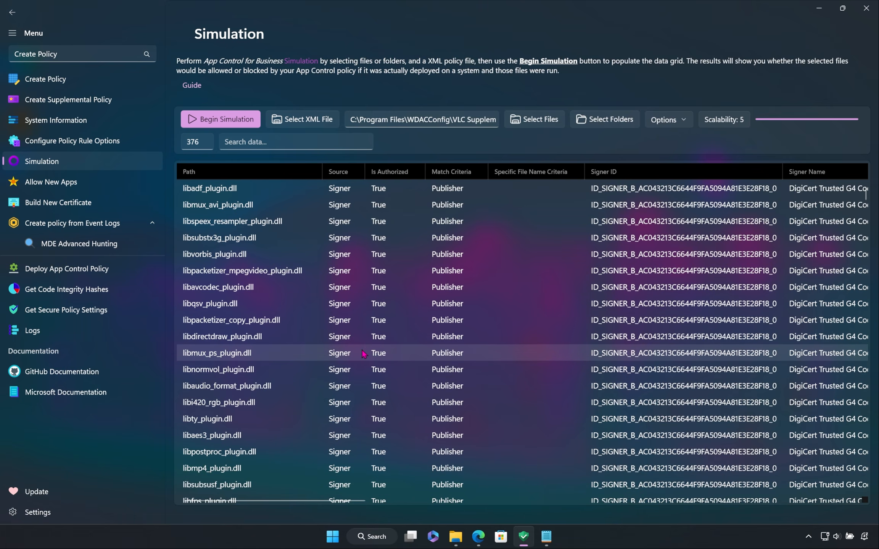
# Step: Search the simulation results for "avi" and clear the search to list all files again
pyautogui.click(344, 143)
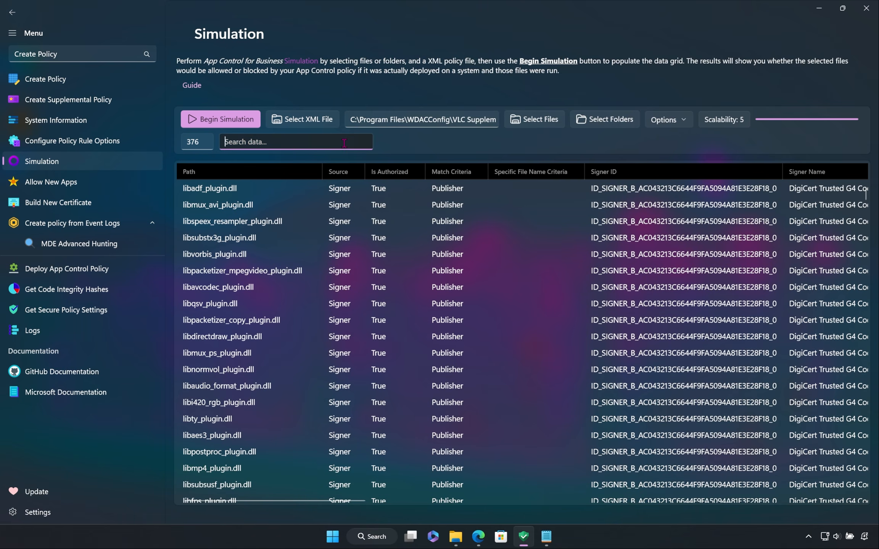
pyautogui.write('v')
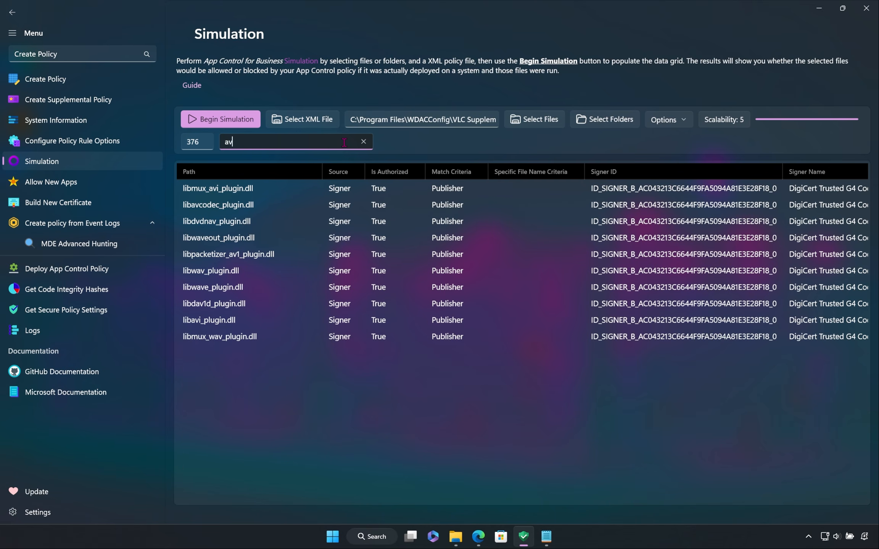
pyautogui.write('lci')
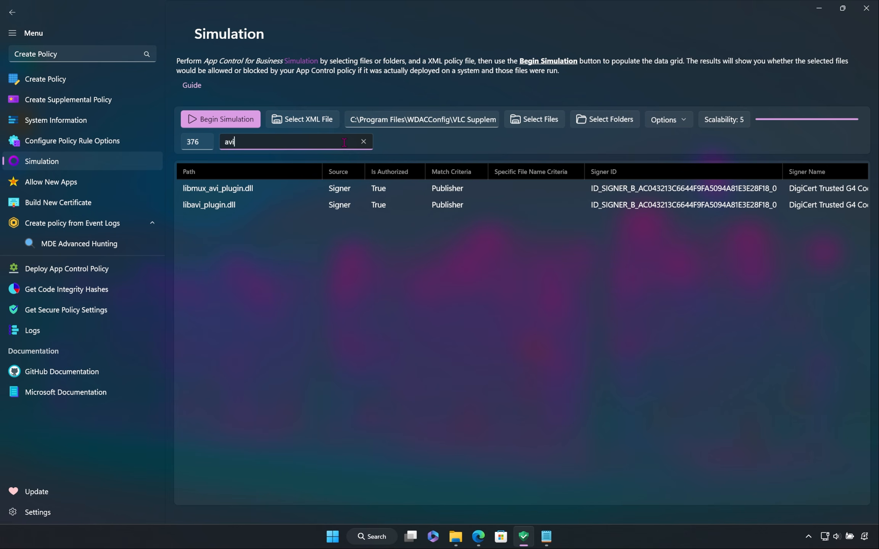
pyautogui.write('_plugin')
pyautogui.press('BackSpace')
pyautogui.press('BackSpace')
pyautogui.press('BackSpace')
pyautogui.press('BackSpace')
pyautogui.press('BackSpace')
pyautogui.press('BackSpace')
pyautogui.press('BackSpace')
pyautogui.press('BackSpace')
pyautogui.press('BackSpace')
pyautogui.press('BackSpace')
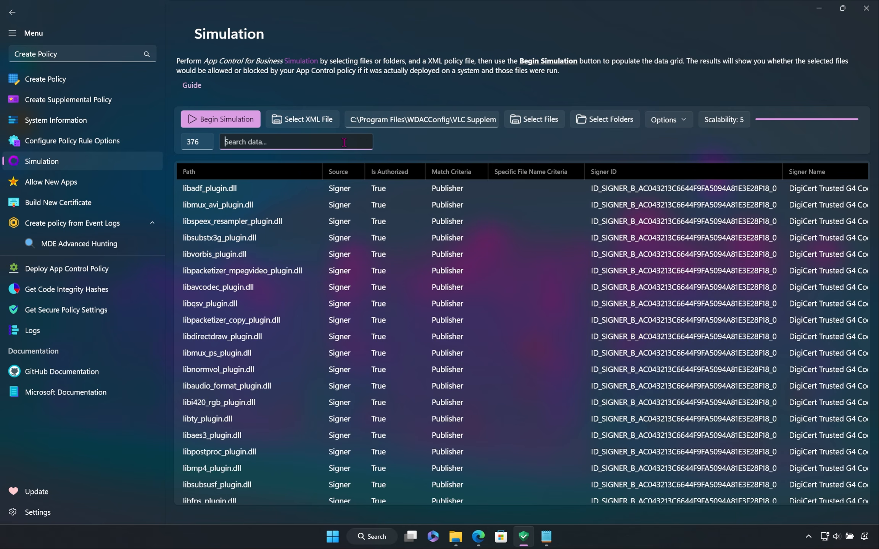
pyautogui.click(419, 148)
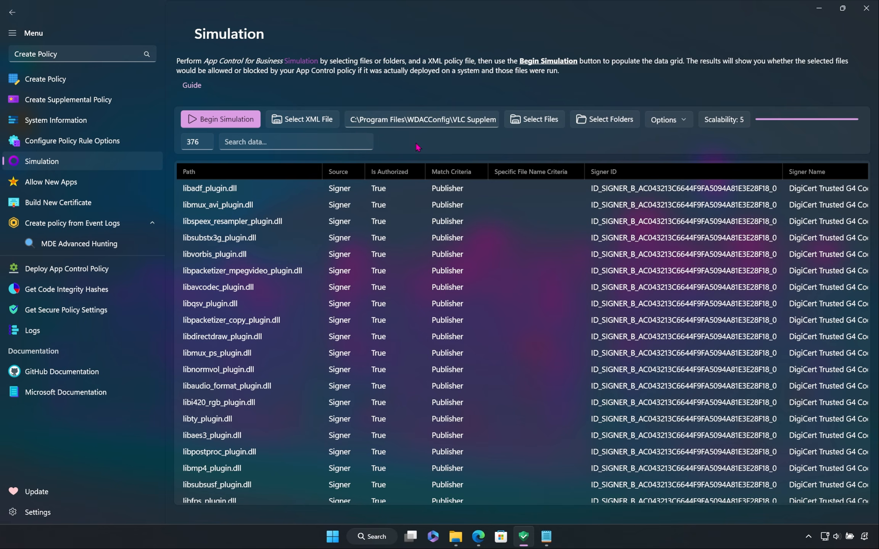
# Step: Examine the options for copying the row or its individual items for libsubstx3g_plugin.dll, and dismiss them without copying
pyautogui.click(266, 238)
pyautogui.rightClick(265, 239)
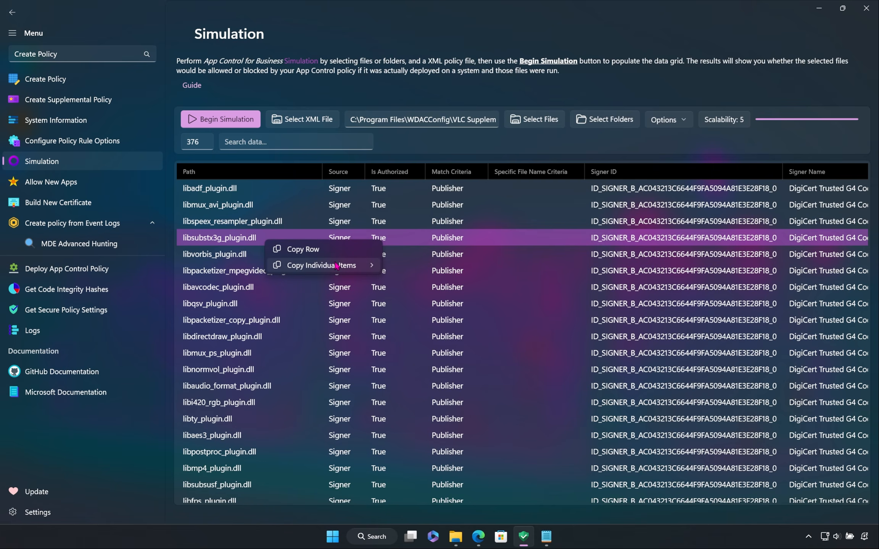
pyautogui.moveTo(336, 266)
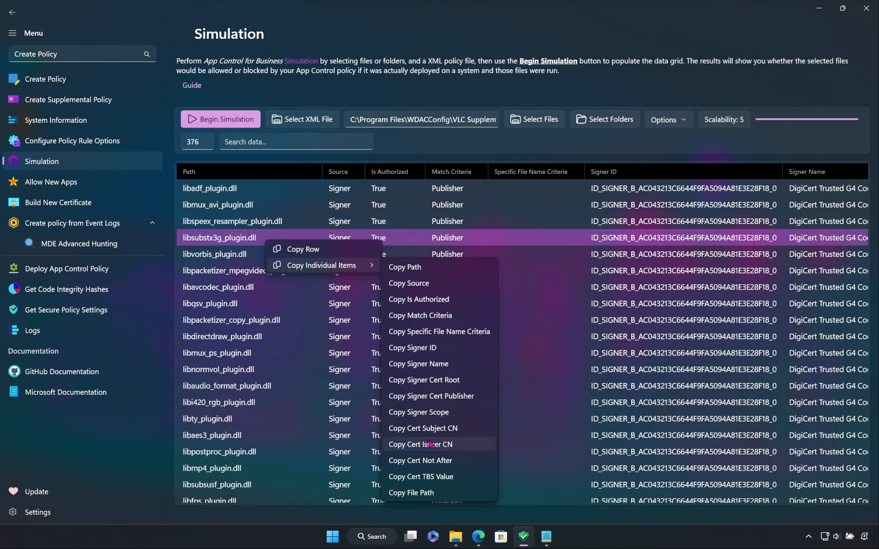
pyautogui.click(428, 237)
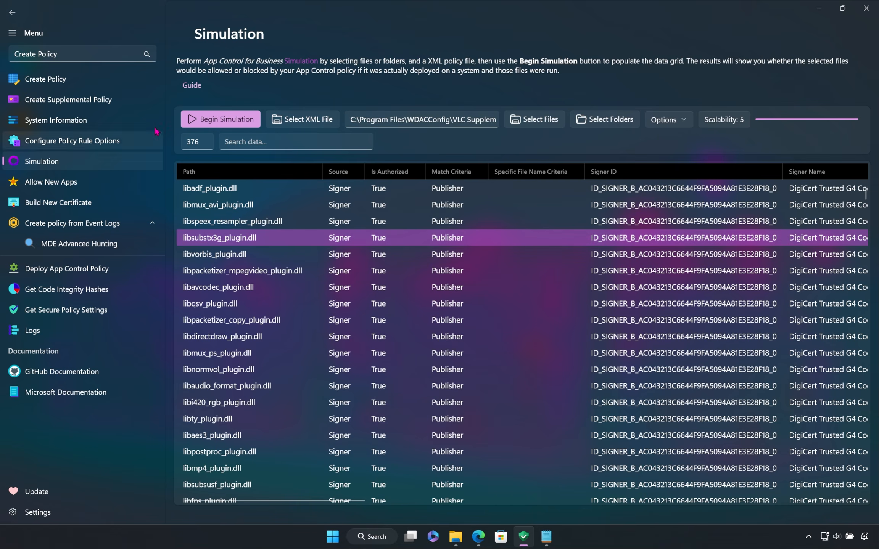
# Step: In the app settings, change the background style to MicaAlt and turn Darker Background off
pyautogui.click(90, 83)
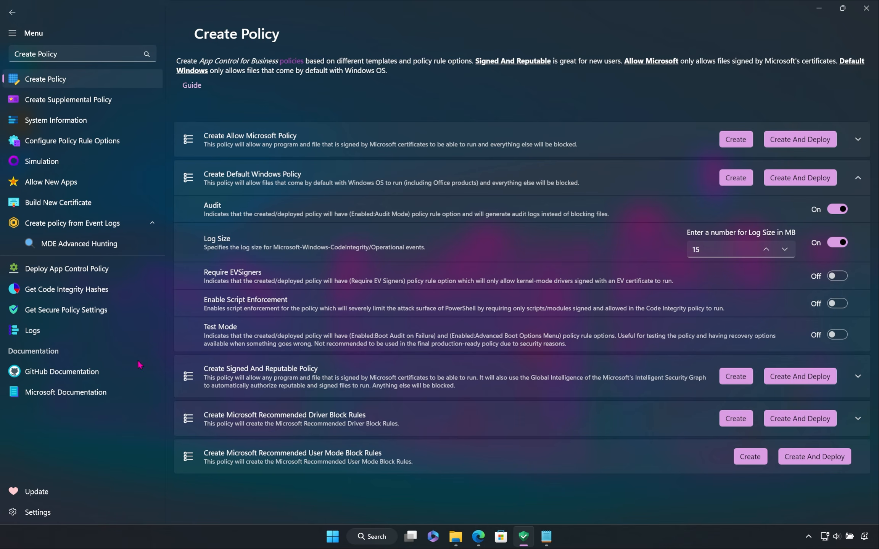
pyautogui.click(95, 514)
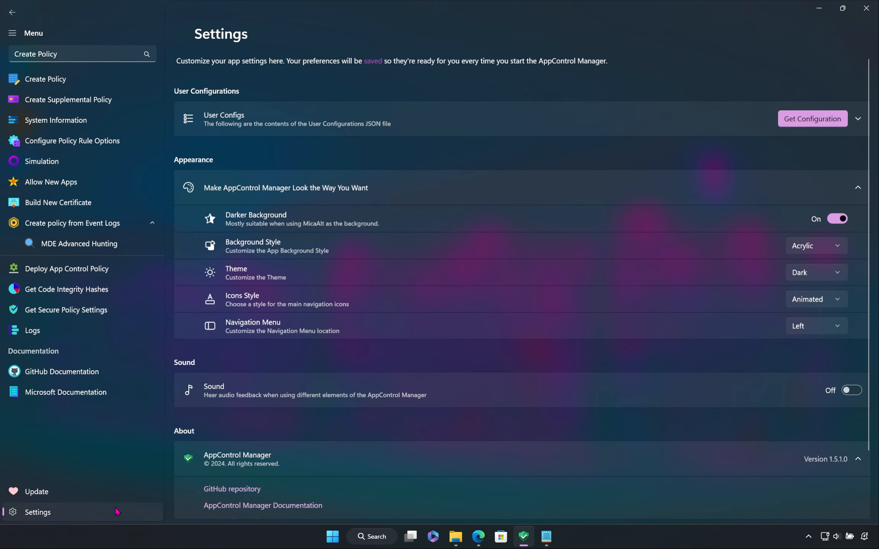
pyautogui.click(816, 246)
pyautogui.click(818, 208)
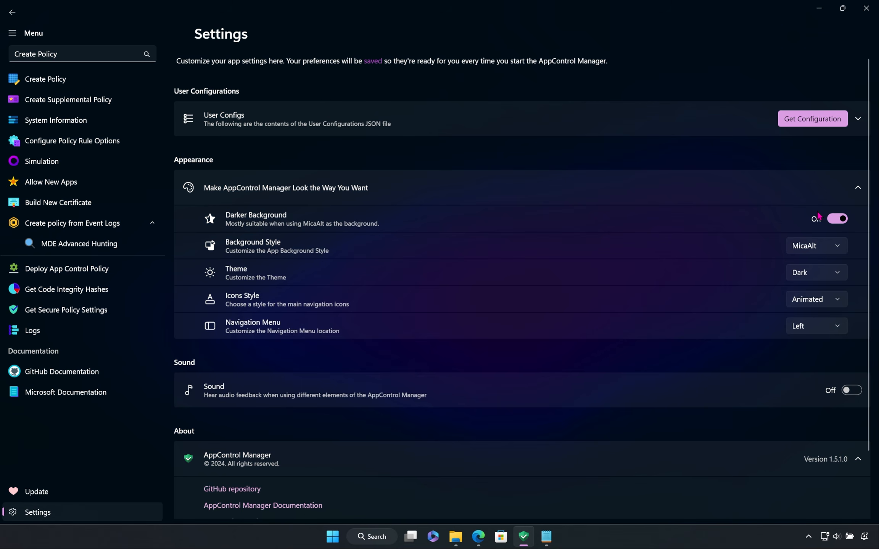
pyautogui.click(833, 219)
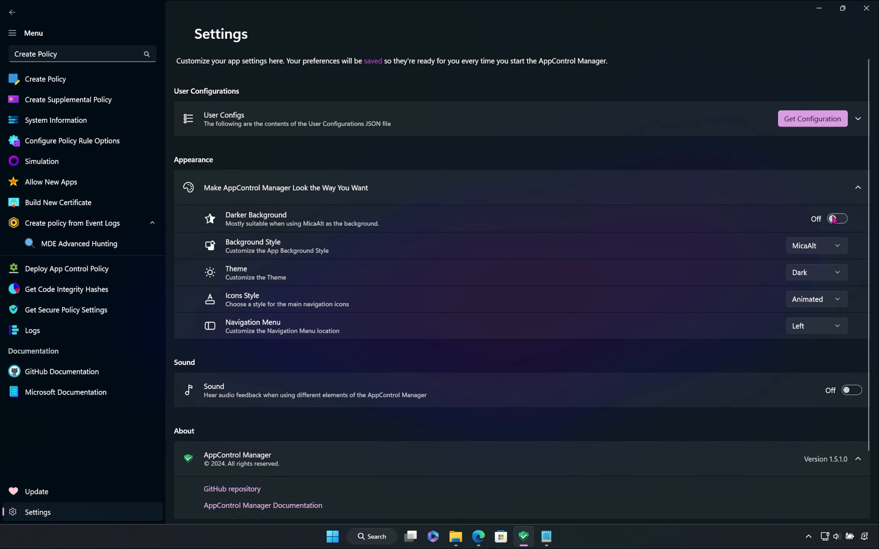
# Step: Go to the Create Policy page, restore the window to a smaller size, and collapse the Create Default Windows Policy section
pyautogui.click(126, 81)
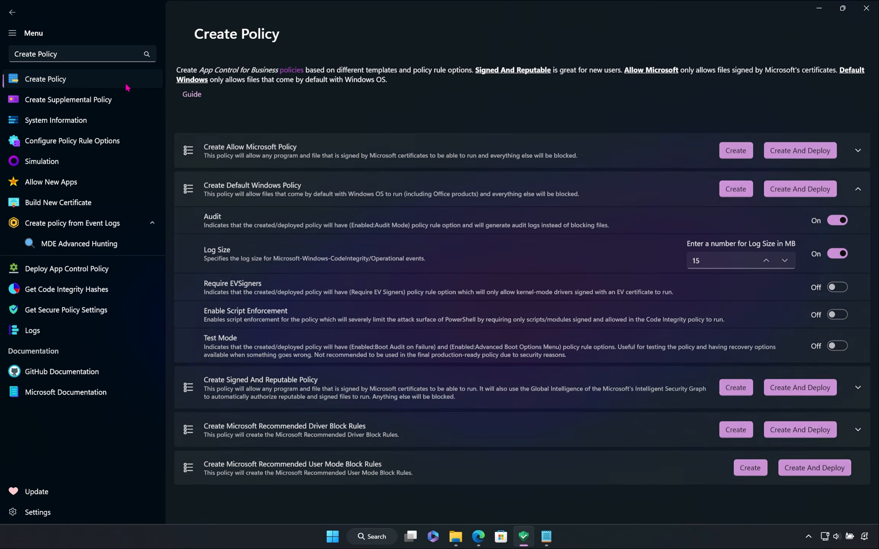
pyautogui.moveTo(469, 6); pyautogui.dragTo(472, 92)
pyautogui.click(508, 269)
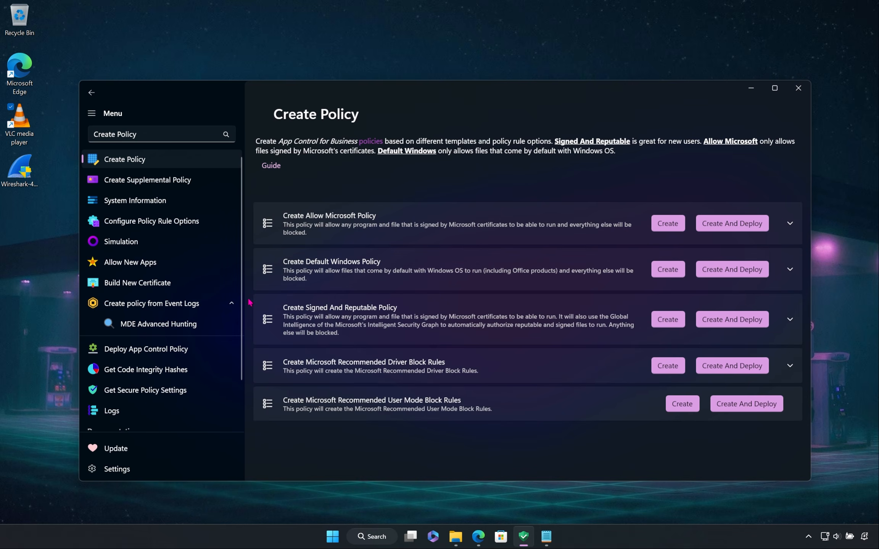
# Step: Open the app's logs and examine the most recent entries, covering the VLC supplemental policy creation and the simulation
pyautogui.scroll(-3, 239, 347)
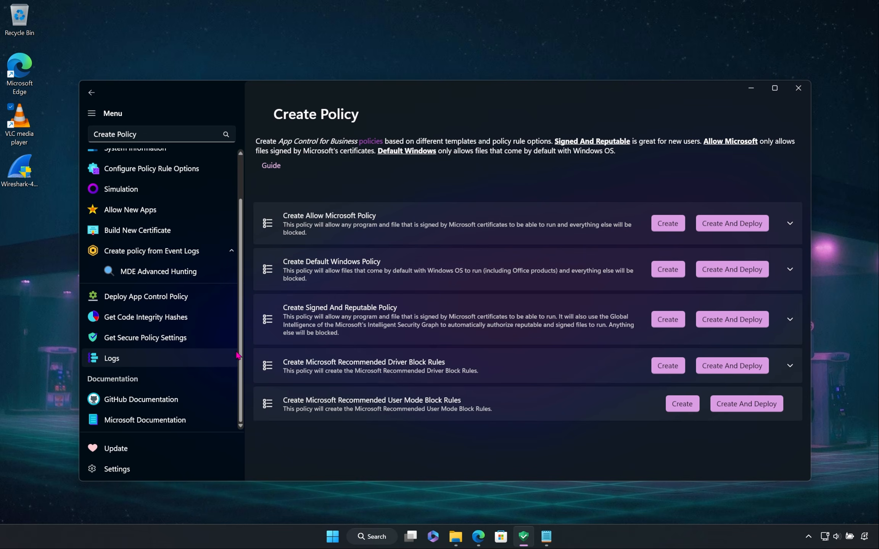
pyautogui.click(232, 360)
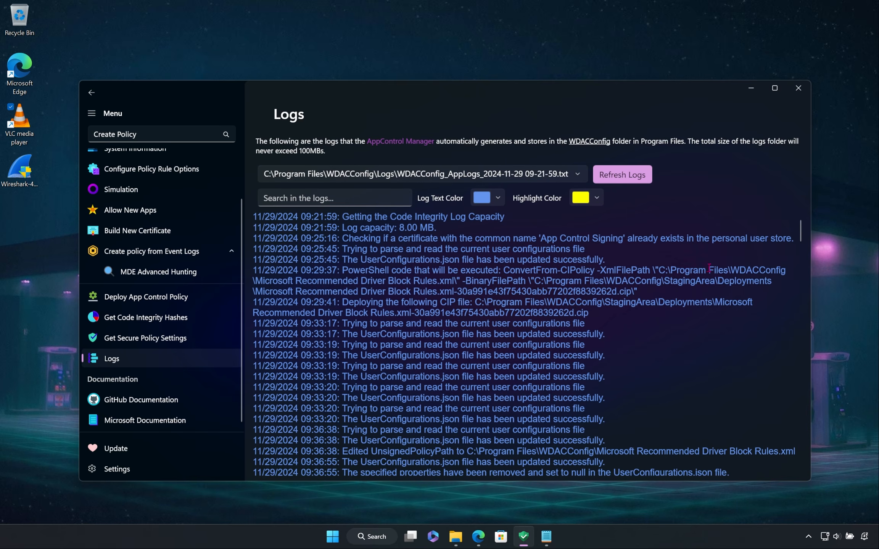
pyautogui.moveTo(801, 237); pyautogui.dragTo(796, 470)
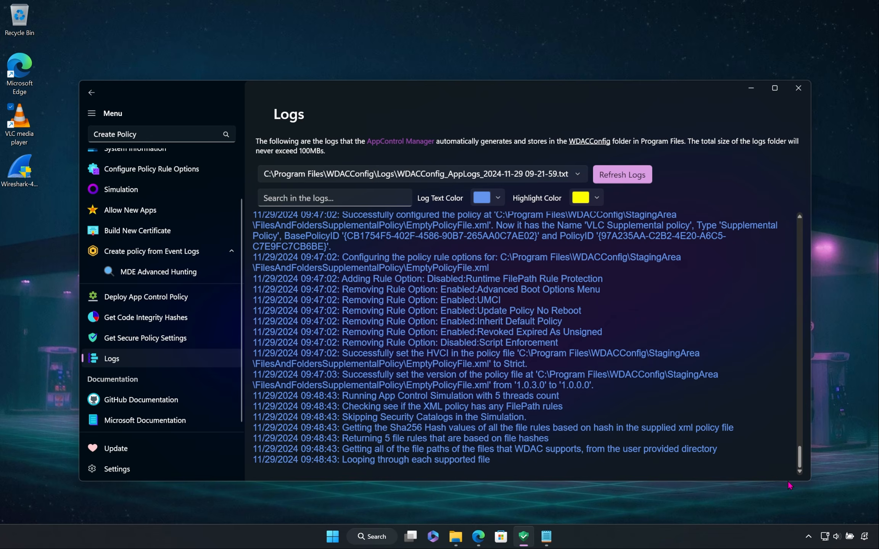
pyautogui.moveTo(788, 485); pyautogui.dragTo(762, 357)
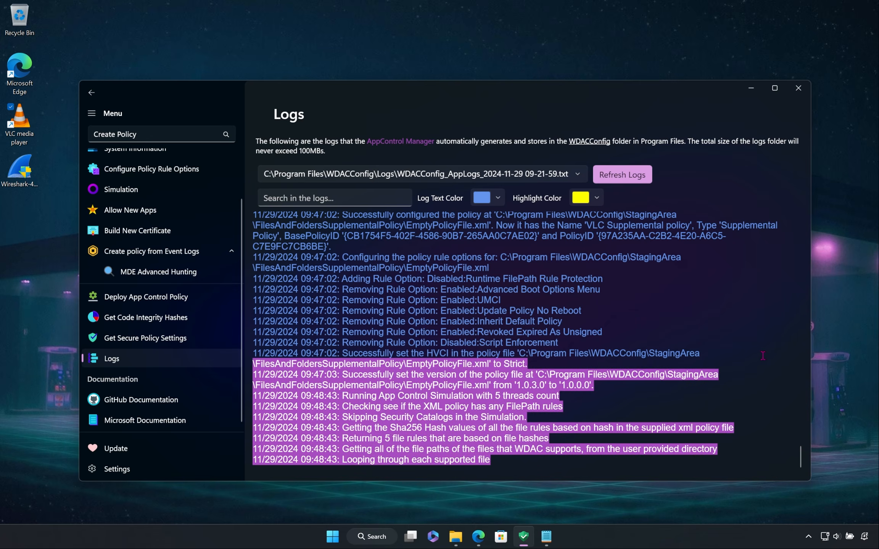
pyautogui.click(416, 265)
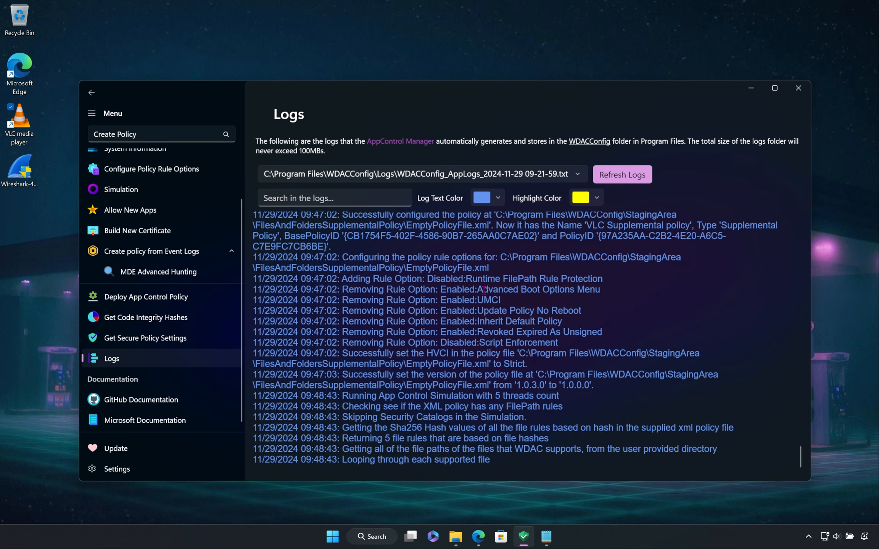
pyautogui.scroll(5, 481, 290)
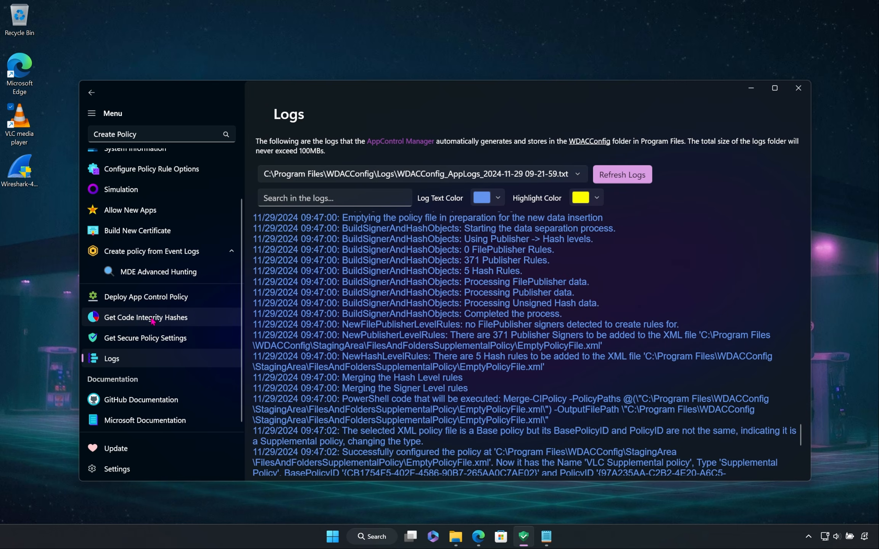
# Step: View the Deploy App Control Policy page and return to the Create Policy page
pyautogui.click(140, 302)
pyautogui.scroll(3, 148, 166)
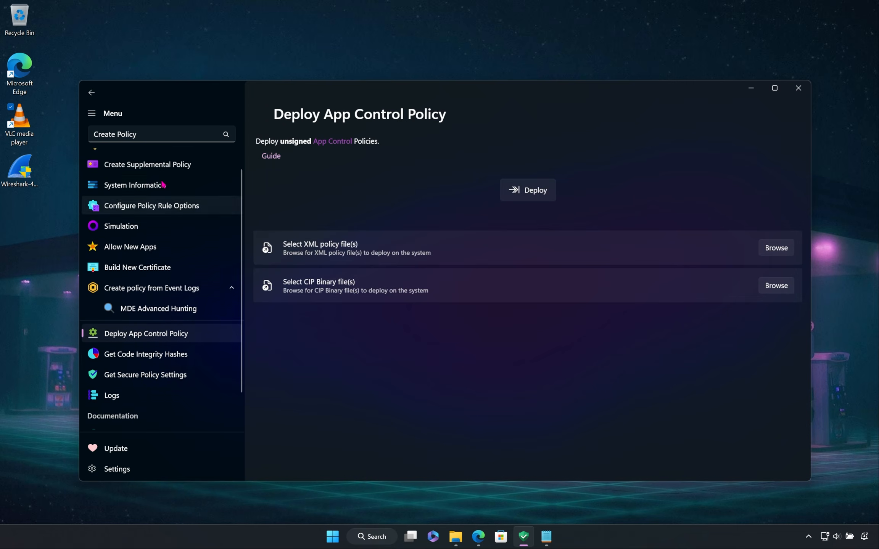
pyautogui.click(150, 166)
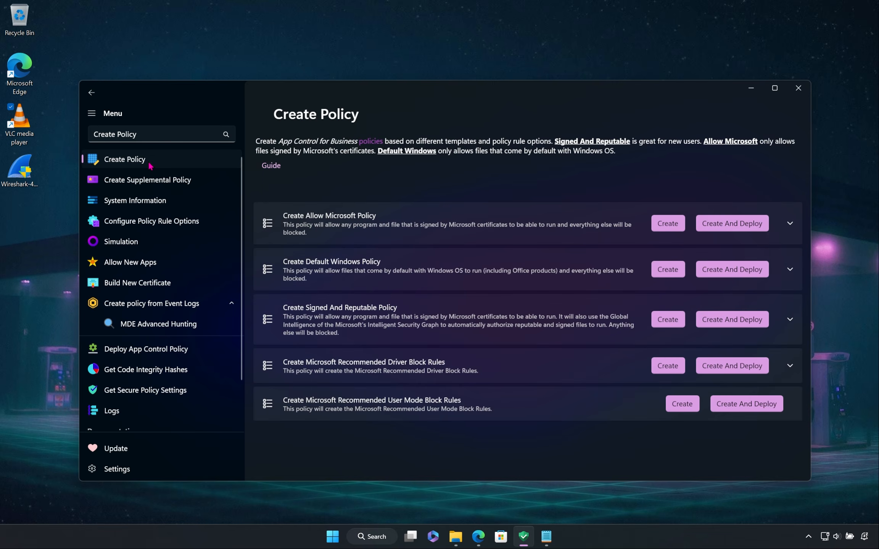
# Step: Collapse the navigation menu to icons only and expand it again
pyautogui.click(157, 122)
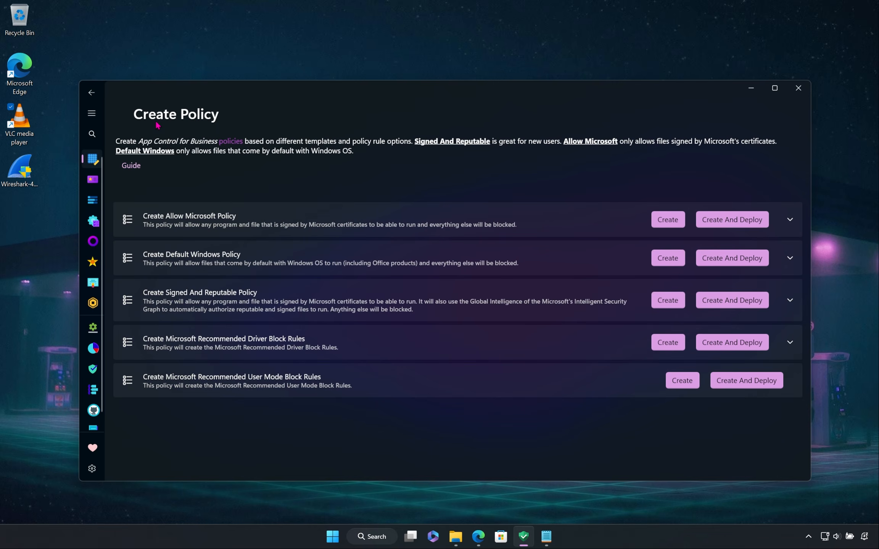
pyautogui.click(92, 113)
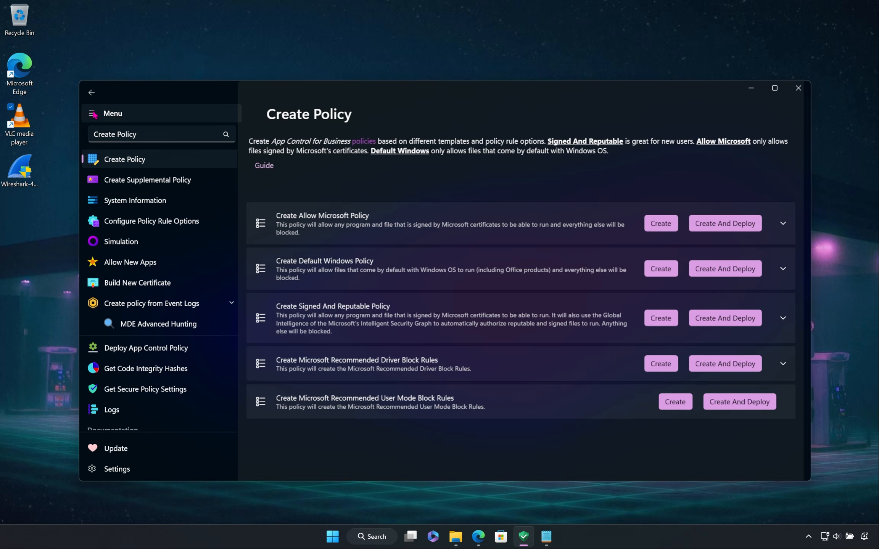
# Step: Narrow the app window by its right edge, show the end of the navigation list, and move the window slightly to the right
pyautogui.moveTo(811, 312); pyautogui.dragTo(737, 346)
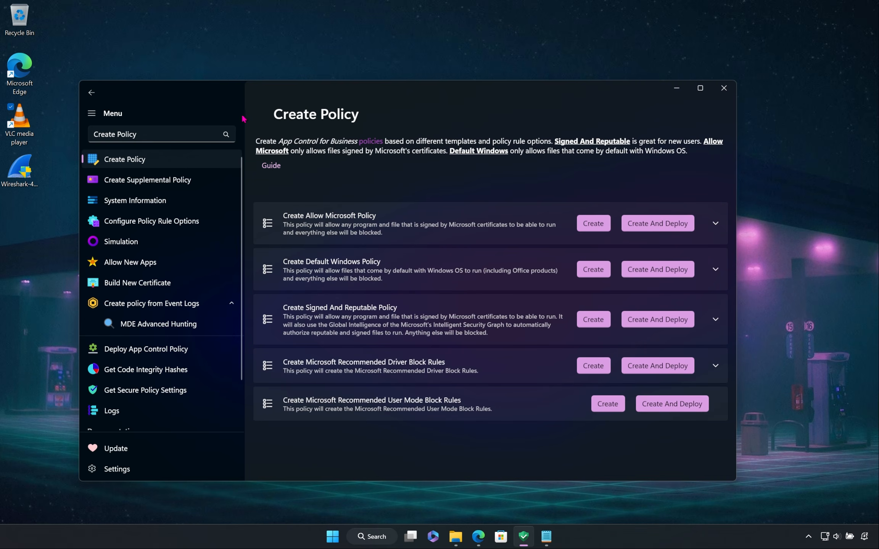
pyautogui.scroll(-3, 160, 180)
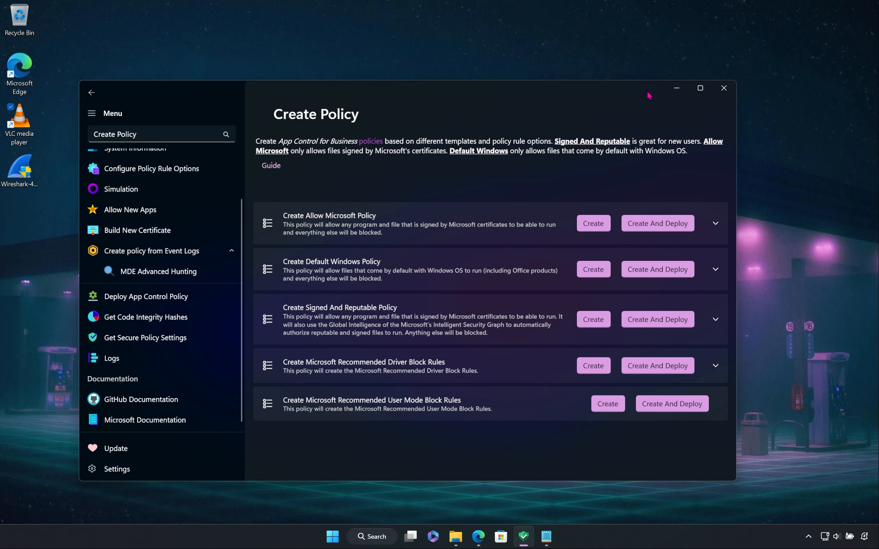
pyautogui.moveTo(649, 96); pyautogui.dragTo(675, 97)
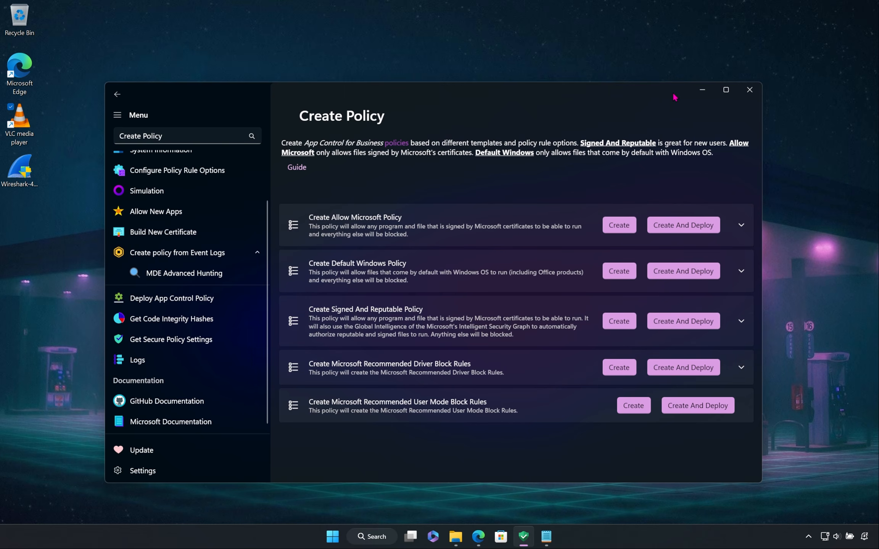